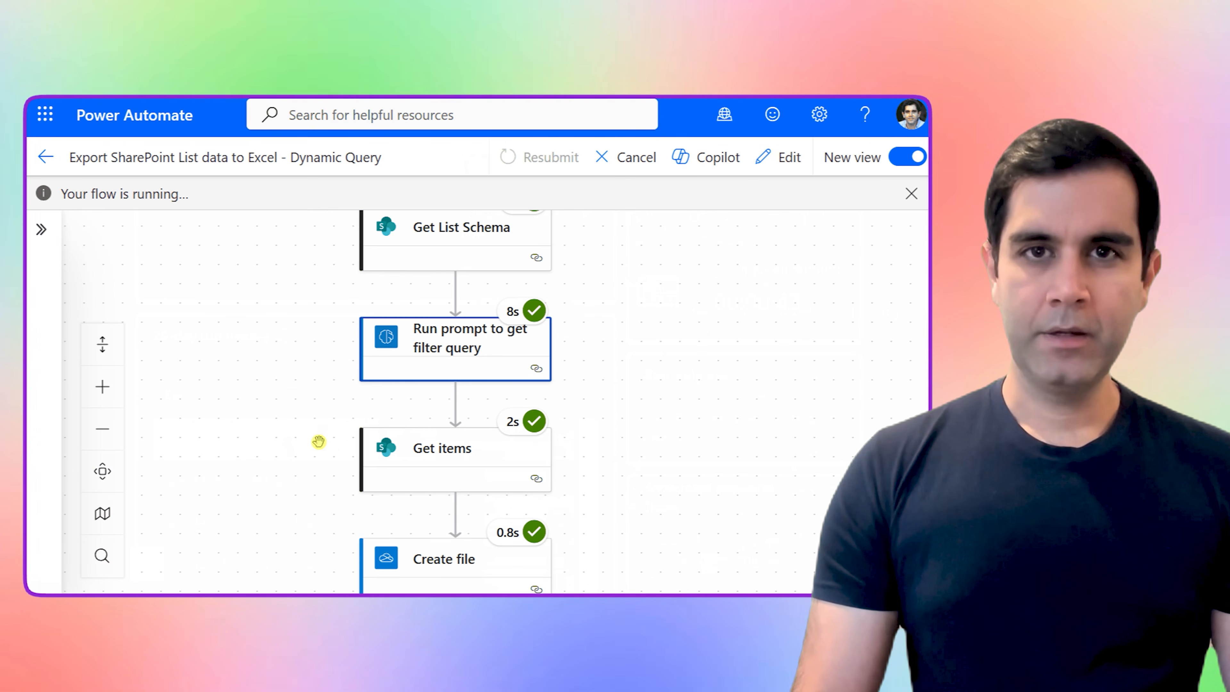
# Review the running flow's actions from the manual trigger down to the final email action
pyautogui.moveTo(319, 439); pyautogui.dragTo(324, 326)
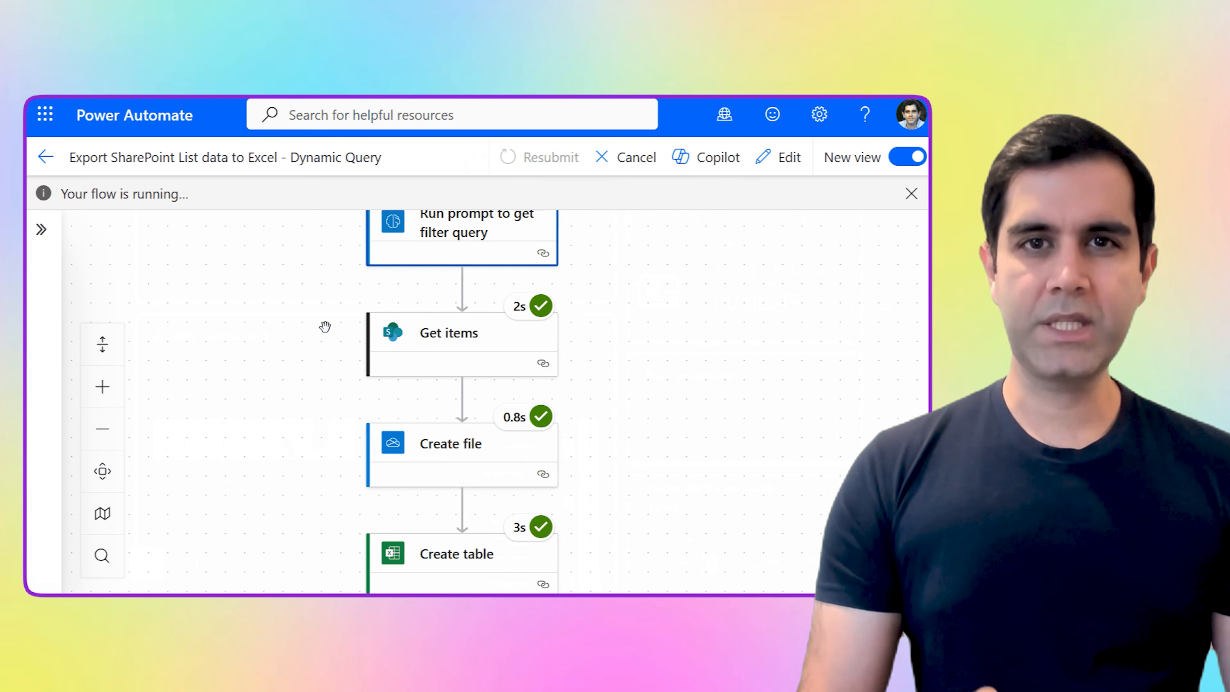
pyautogui.moveTo(319, 445); pyautogui.dragTo(312, 270)
pyautogui.moveTo(308, 518); pyautogui.dragTo(310, 398)
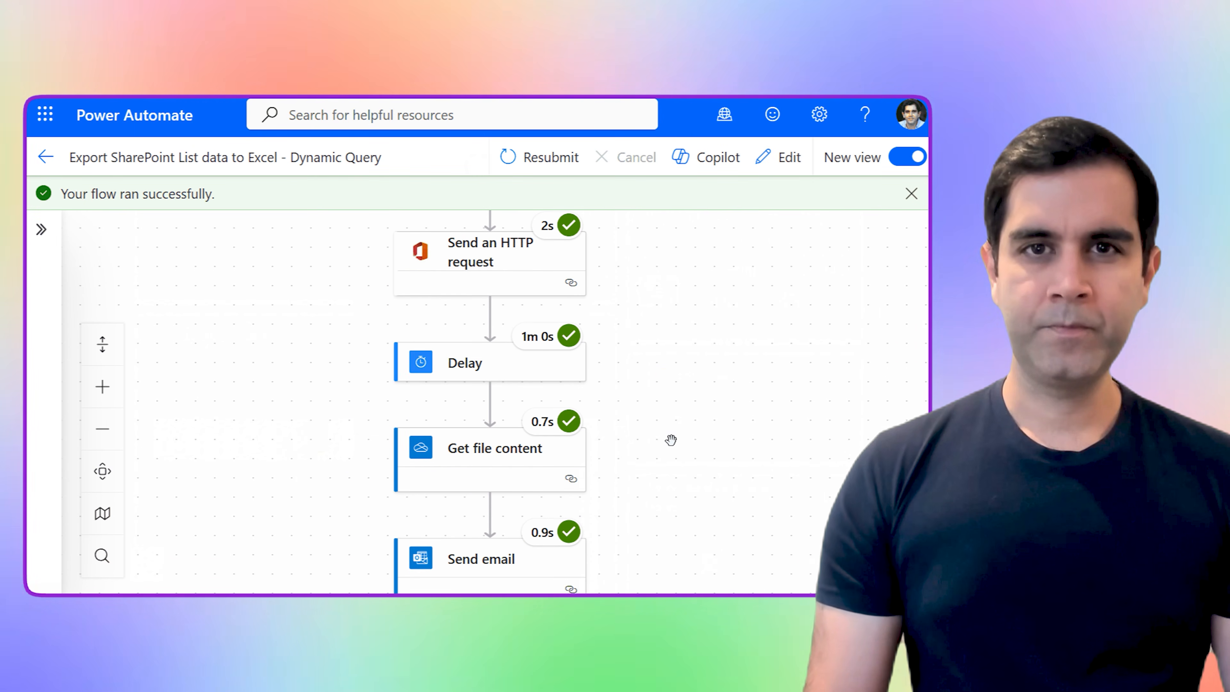
pyautogui.scroll(-2, 664, 438)
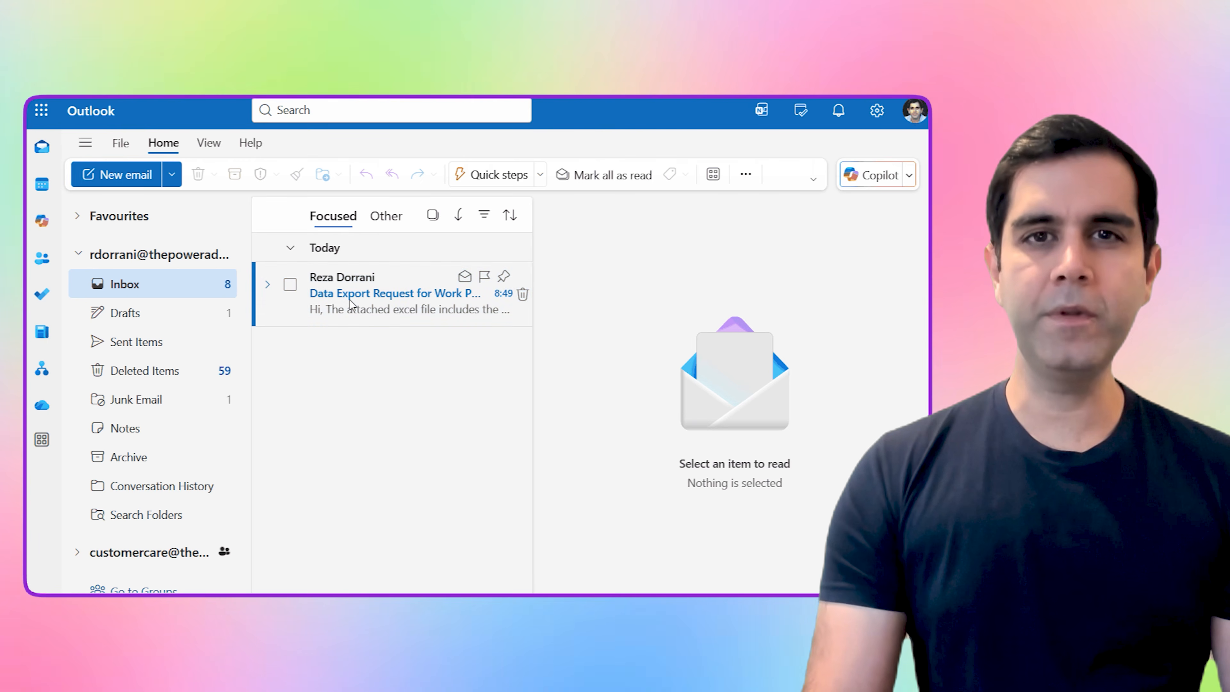
# Switch to Outlook, open the Work Progress Tracker data export email and examine its attached Excel workbook
pyautogui.click(447, 320)
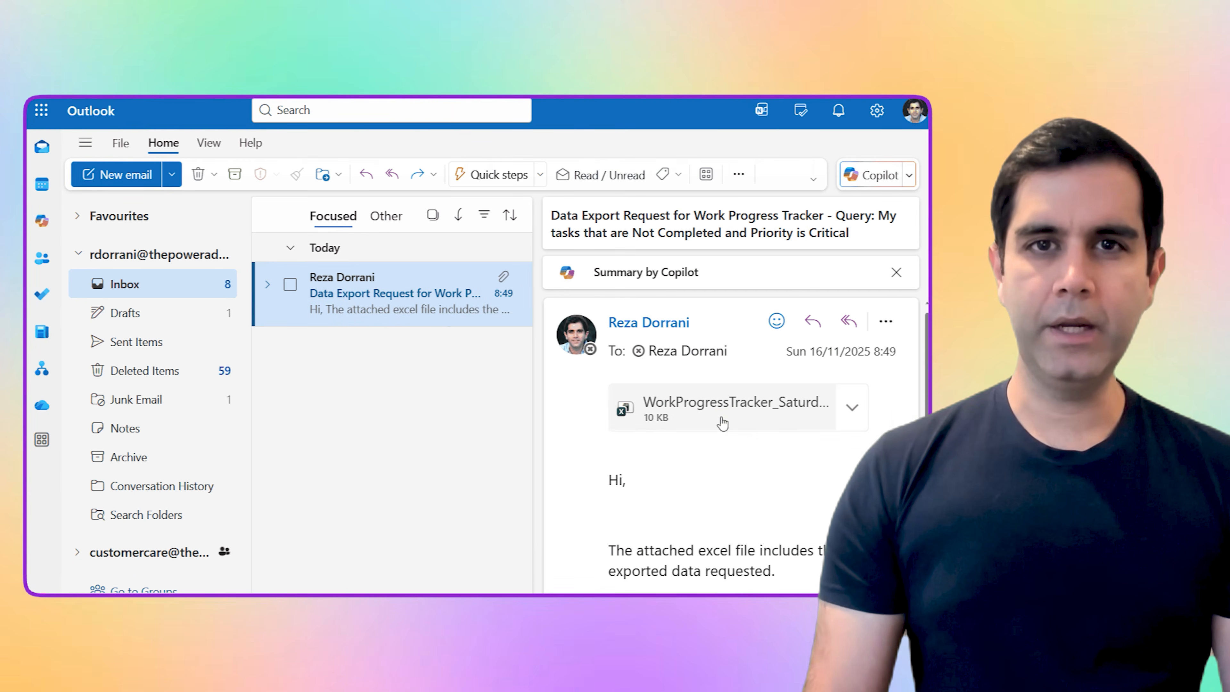
pyautogui.click(722, 420)
pyautogui.moveTo(409, 319); pyautogui.dragTo(410, 387)
pyautogui.moveTo(644, 318); pyautogui.dragTo(650, 390)
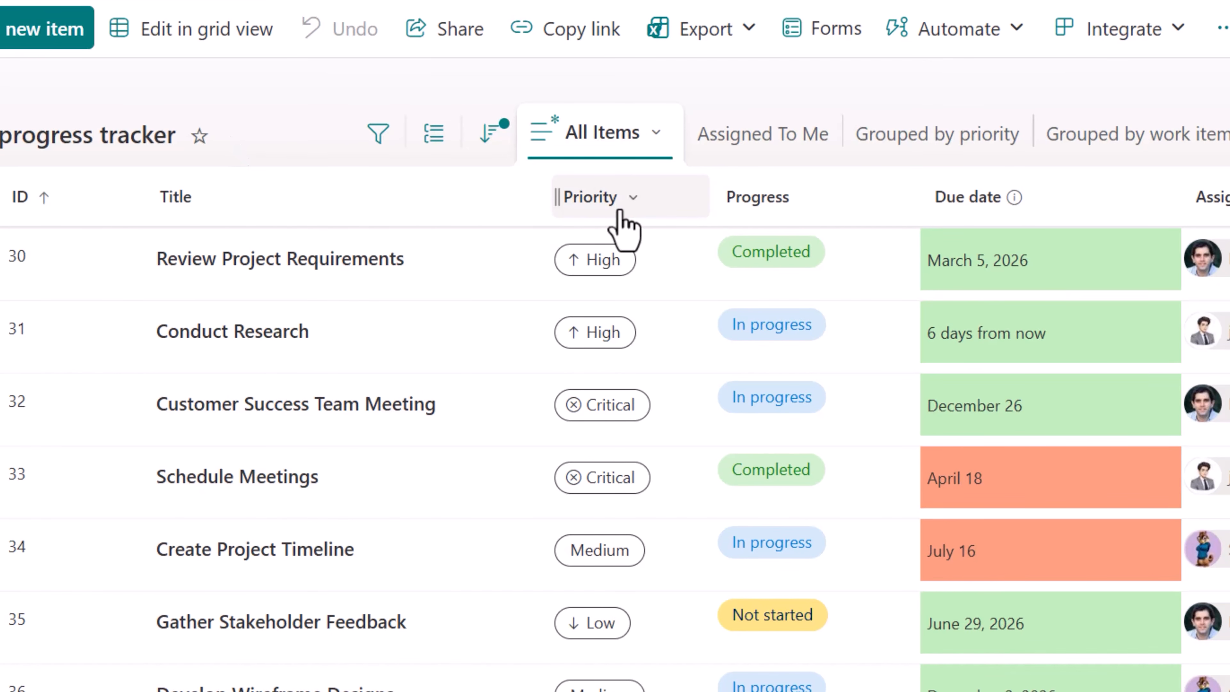
# Filter the Work progress tracker list by Priority to show only Critical items
pyautogui.click(621, 211)
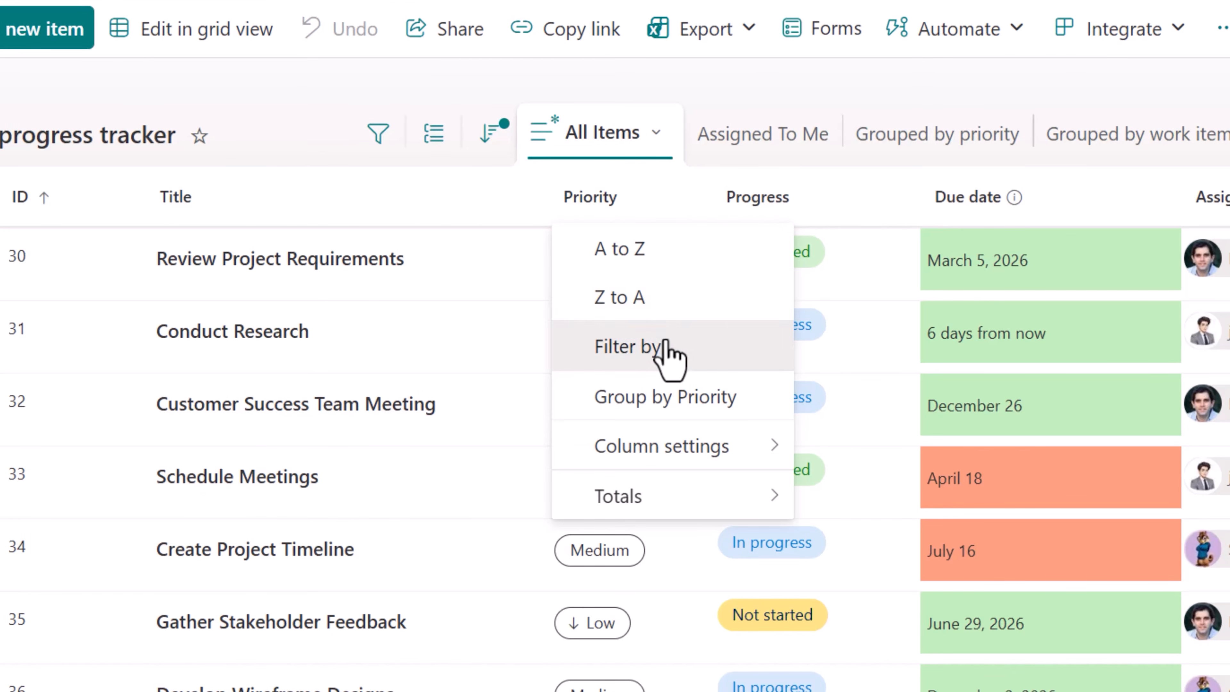
pyautogui.click(670, 350)
pyautogui.click(1052, 63)
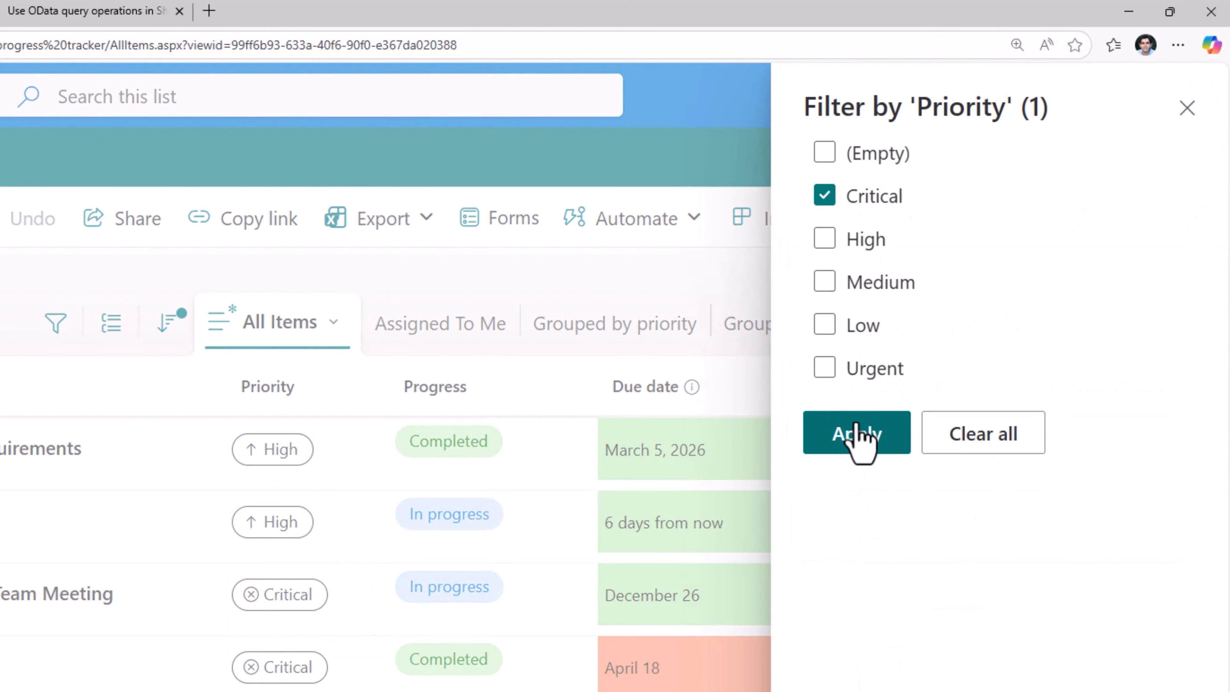
pyautogui.click(1084, 291)
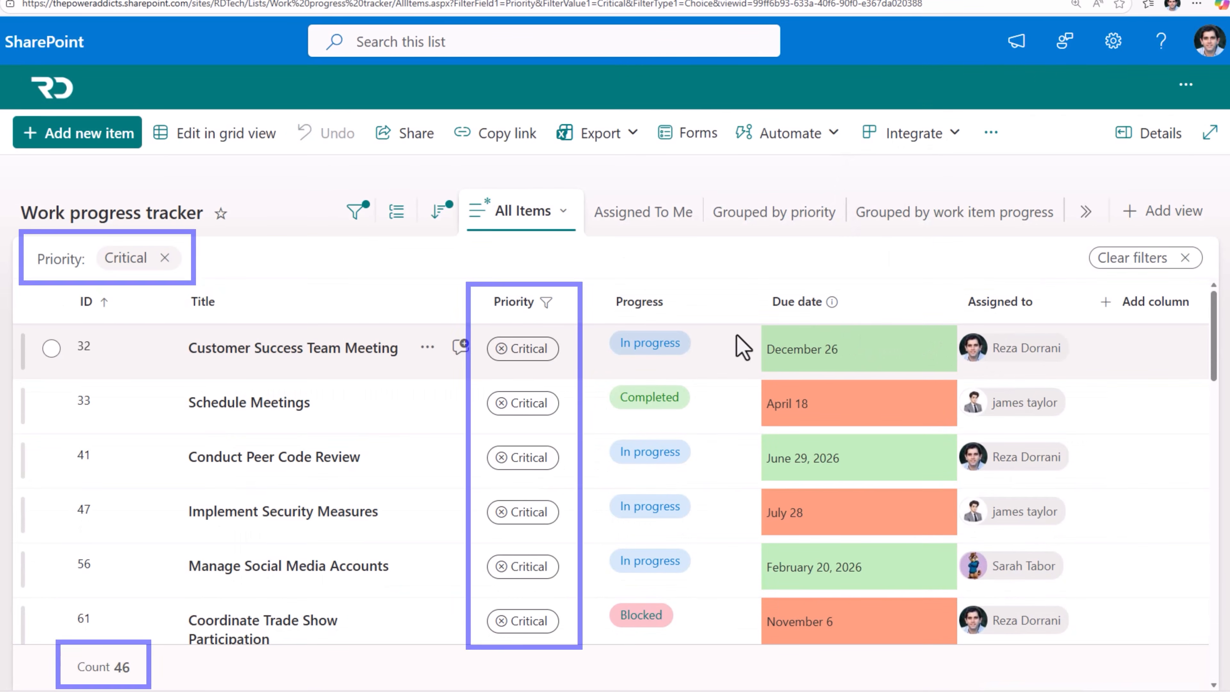
pyautogui.scroll(-2, 133, 675)
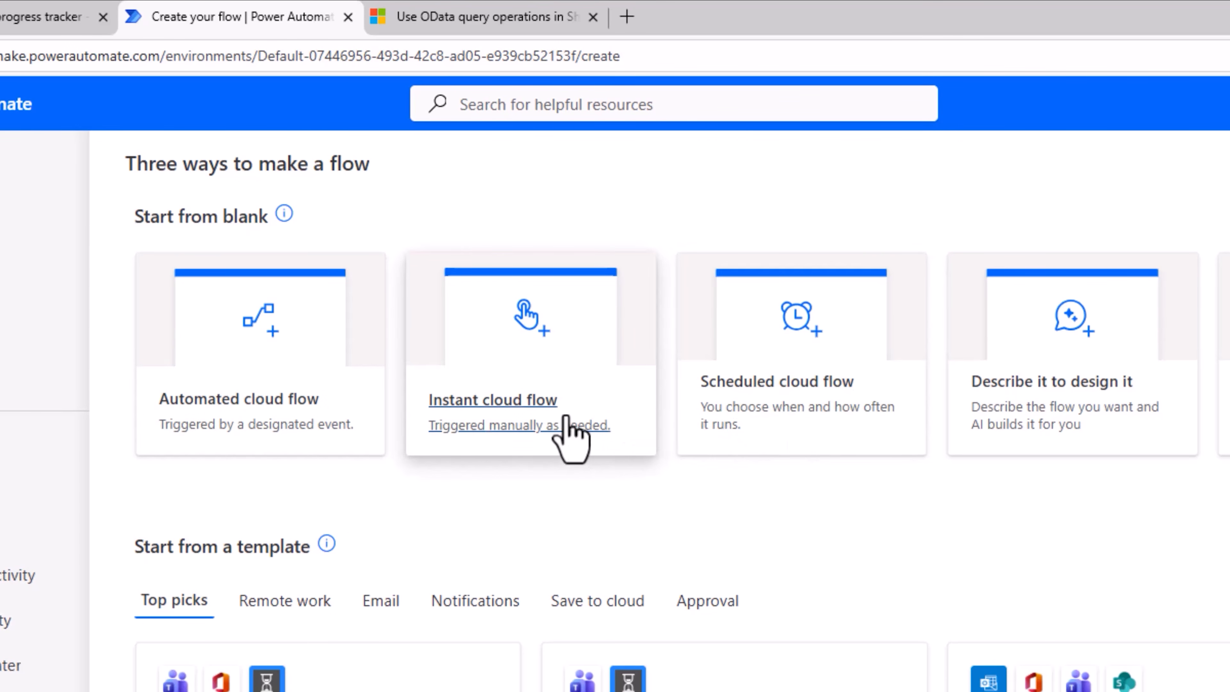
# Create an instant cloud flow named "Export SPO data to Excel" with the "Manually trigger a flow" trigger
pyautogui.click(552, 407)
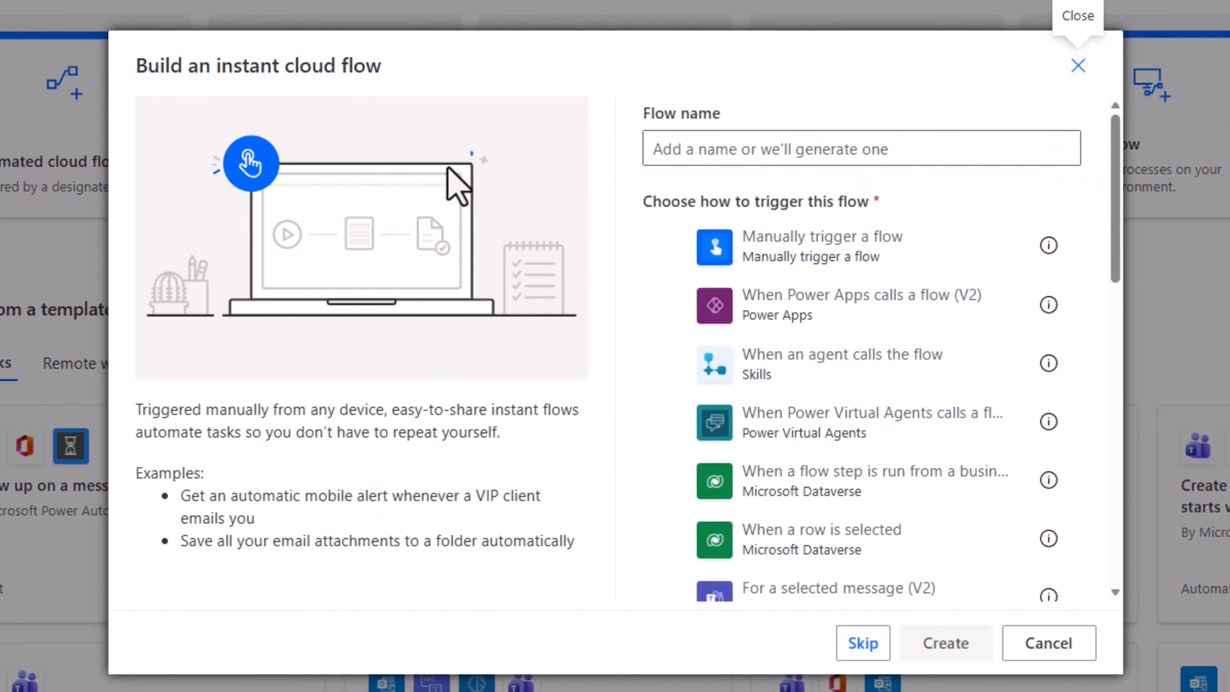
pyautogui.click(669, 257)
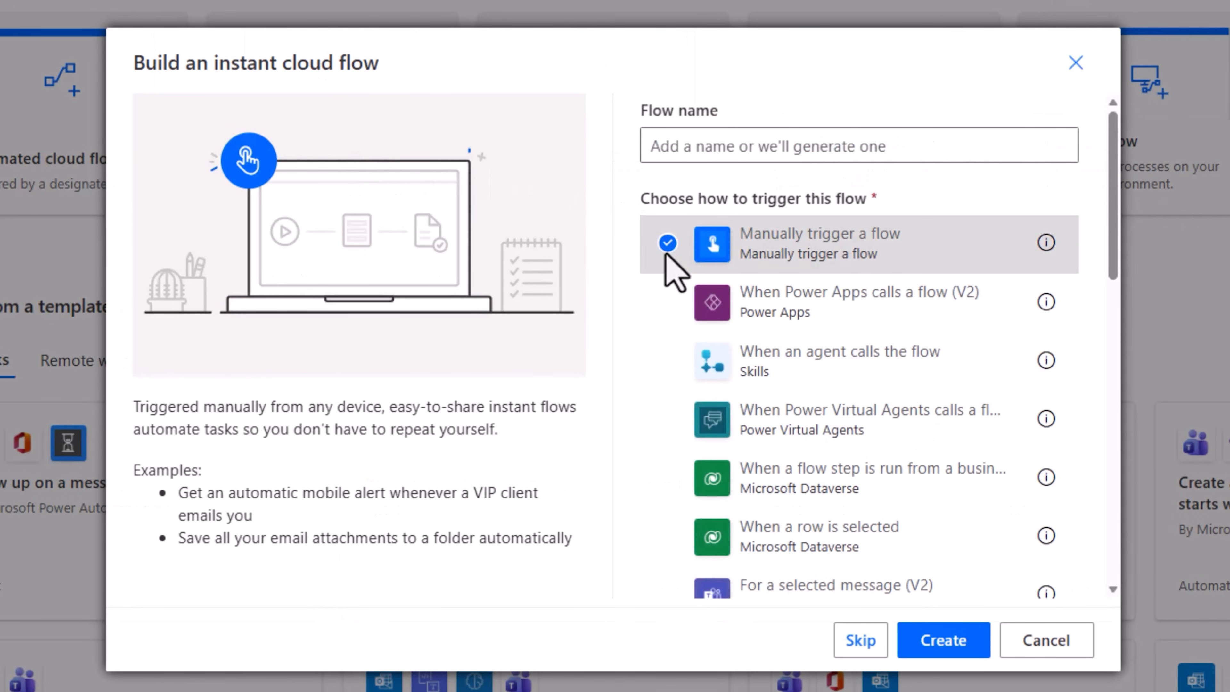
pyautogui.click(667, 145)
pyautogui.write('Export SPO data to Excel')
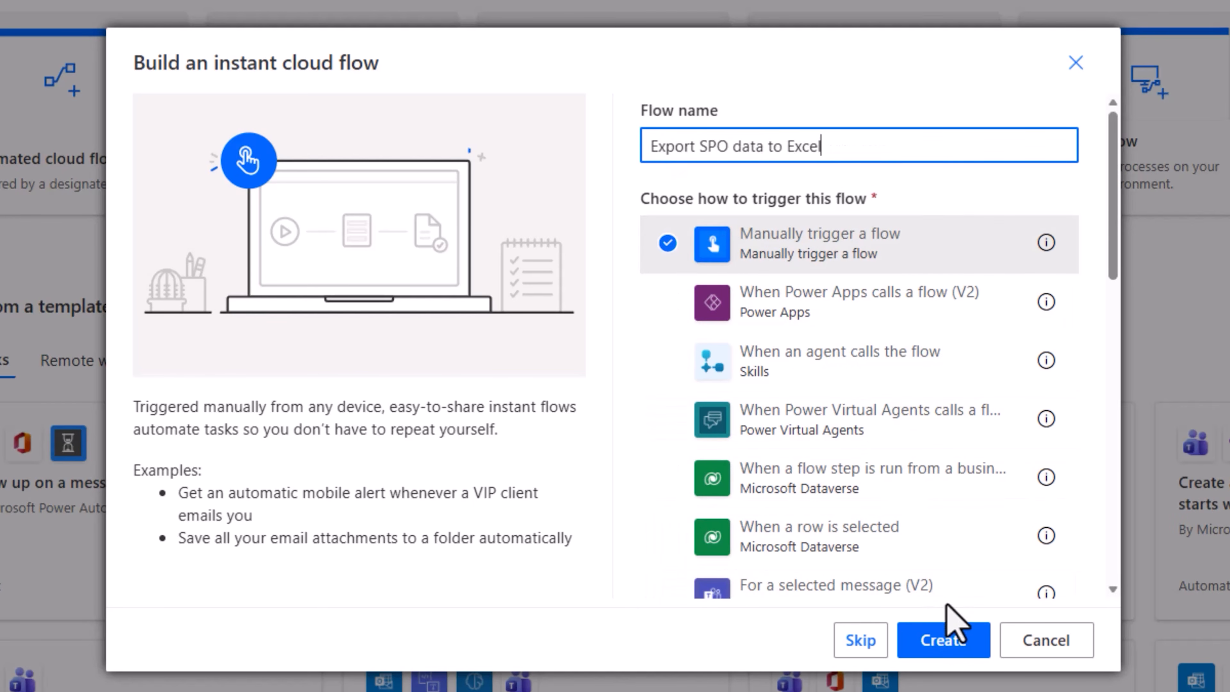
pyautogui.click(949, 647)
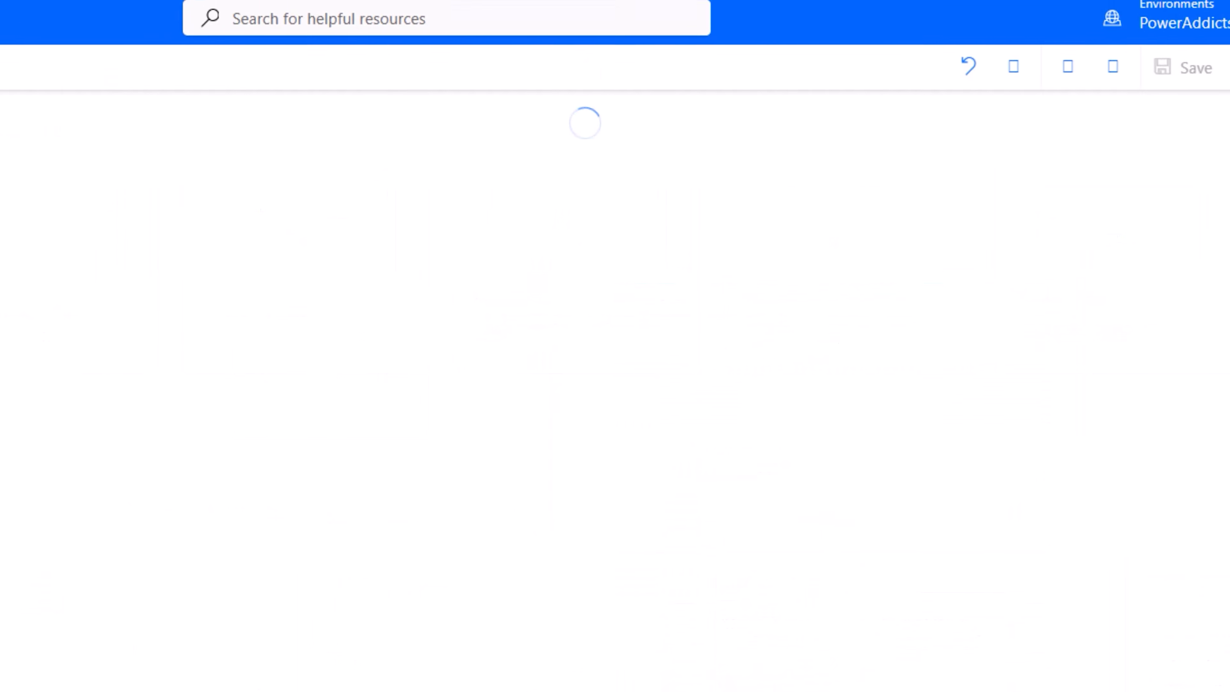
# Add the SharePoint Get items action below the manual trigger
pyautogui.click(587, 262)
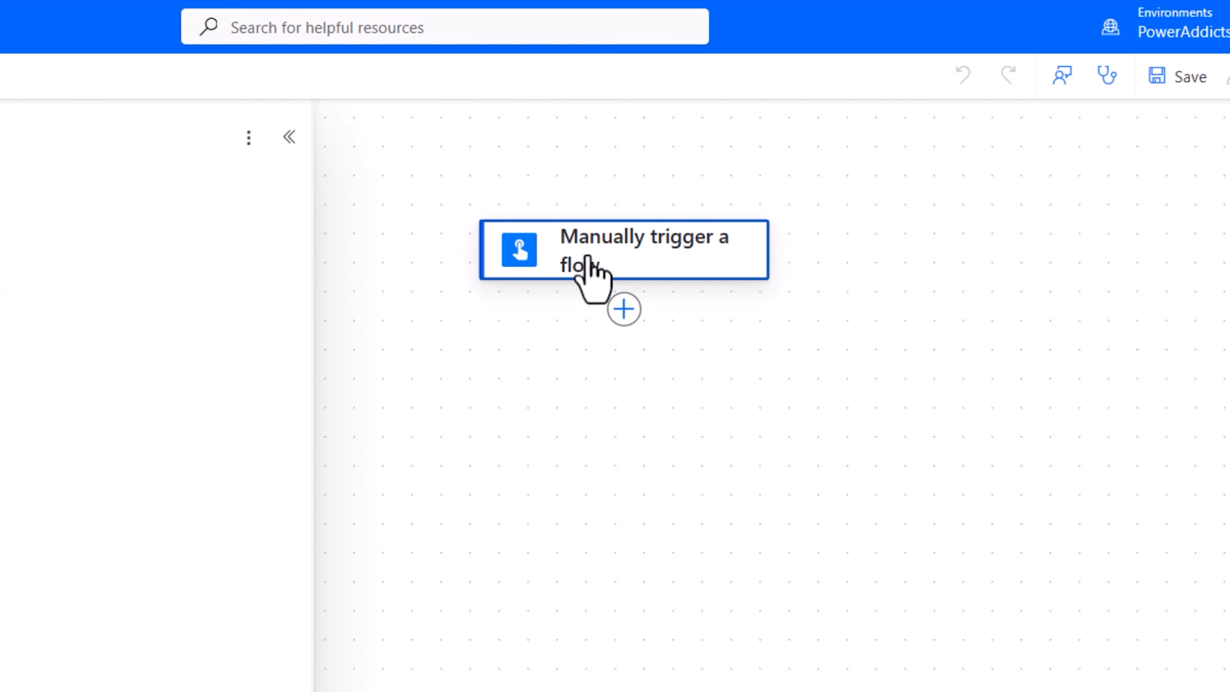
pyautogui.click(629, 311)
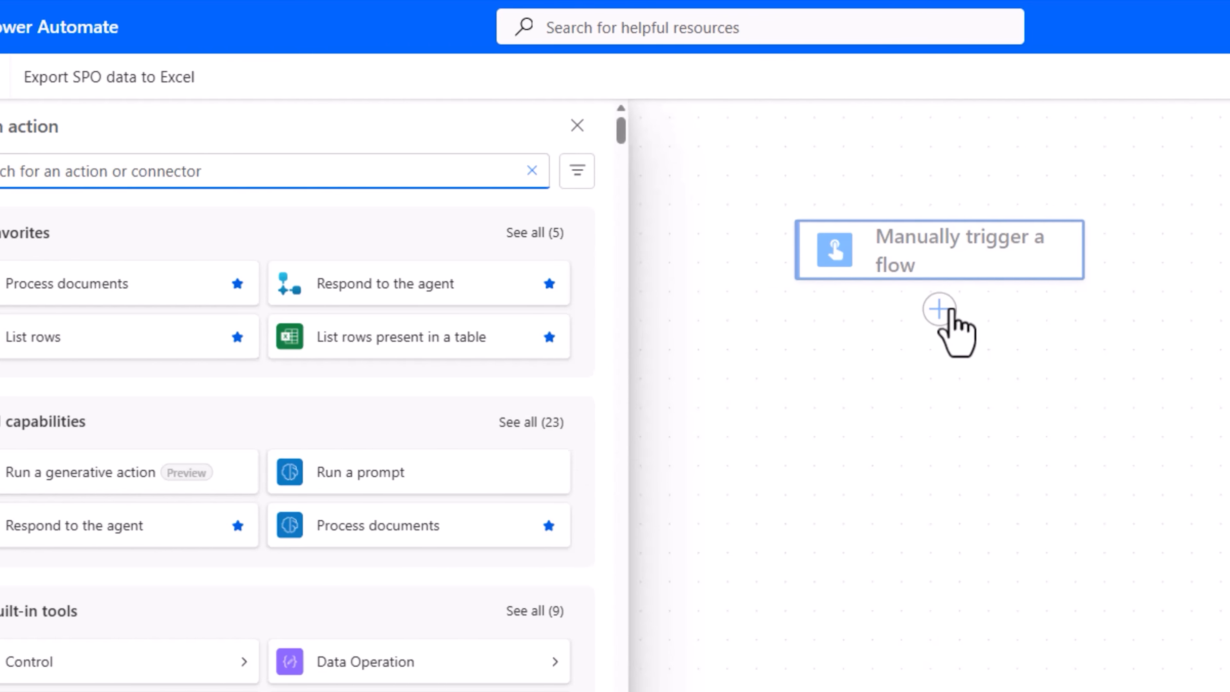
pyautogui.click(403, 170)
pyautogui.write('get items')
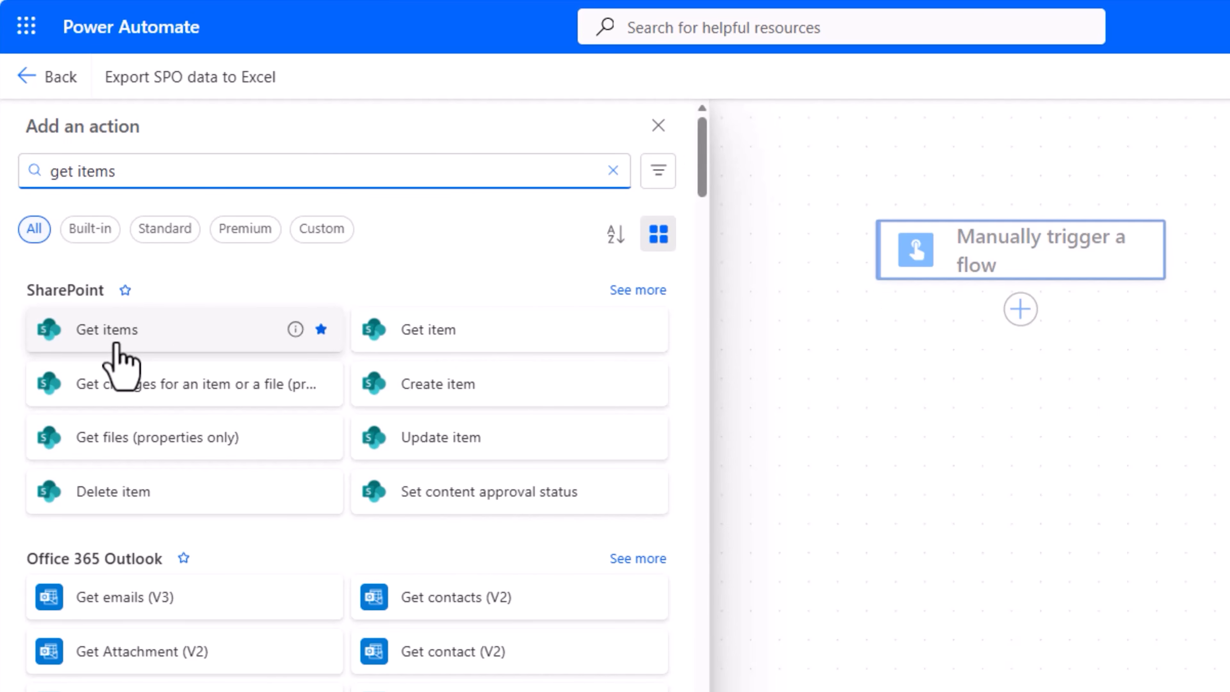
pyautogui.click(131, 336)
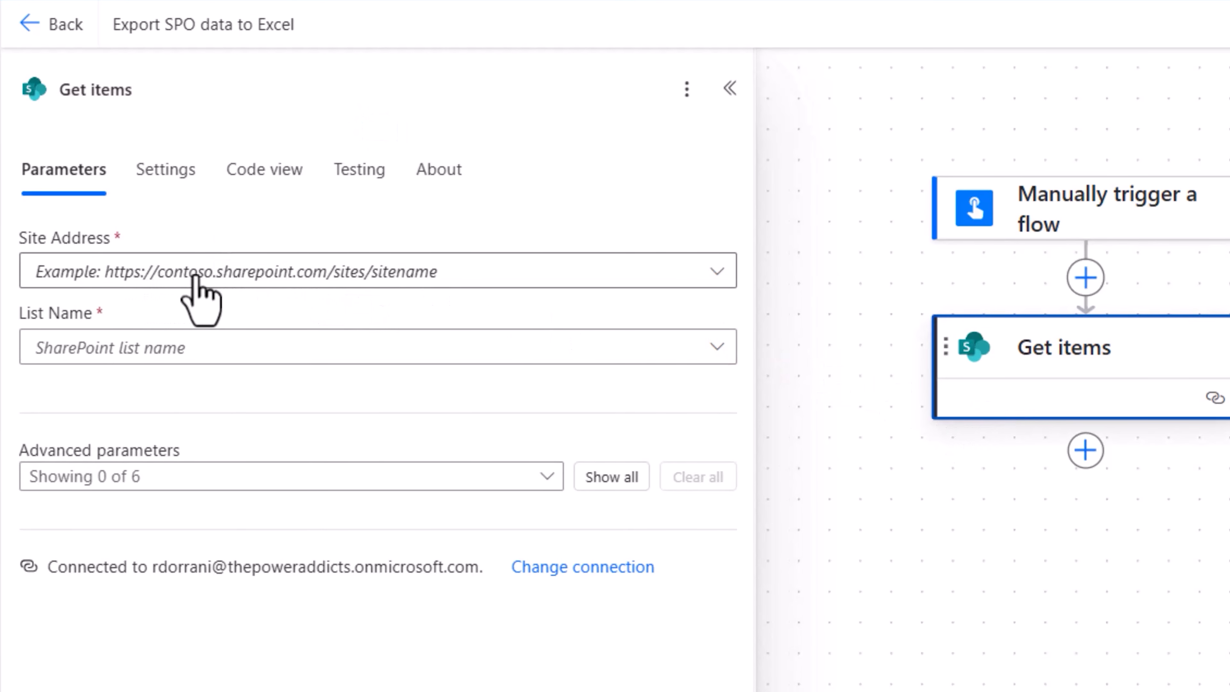
# Point Get items to the RD Tech site and the Work progress tracker list, and show all its advanced parameters
pyautogui.click(241, 290)
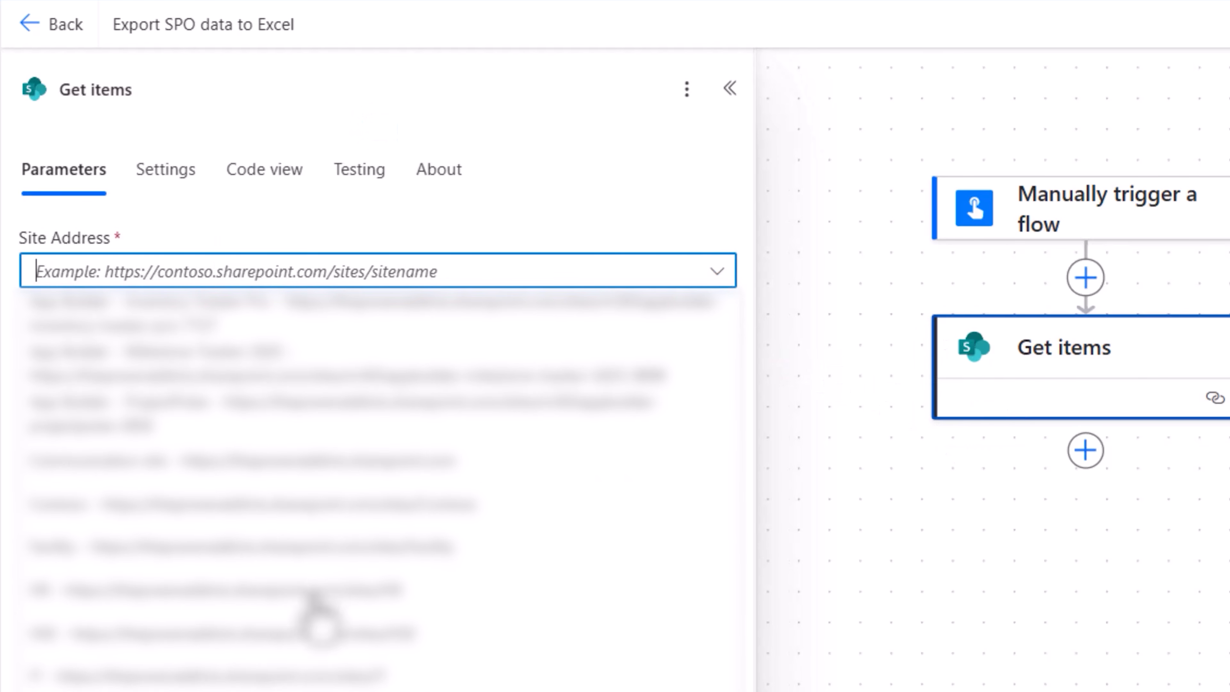
pyautogui.click(269, 438)
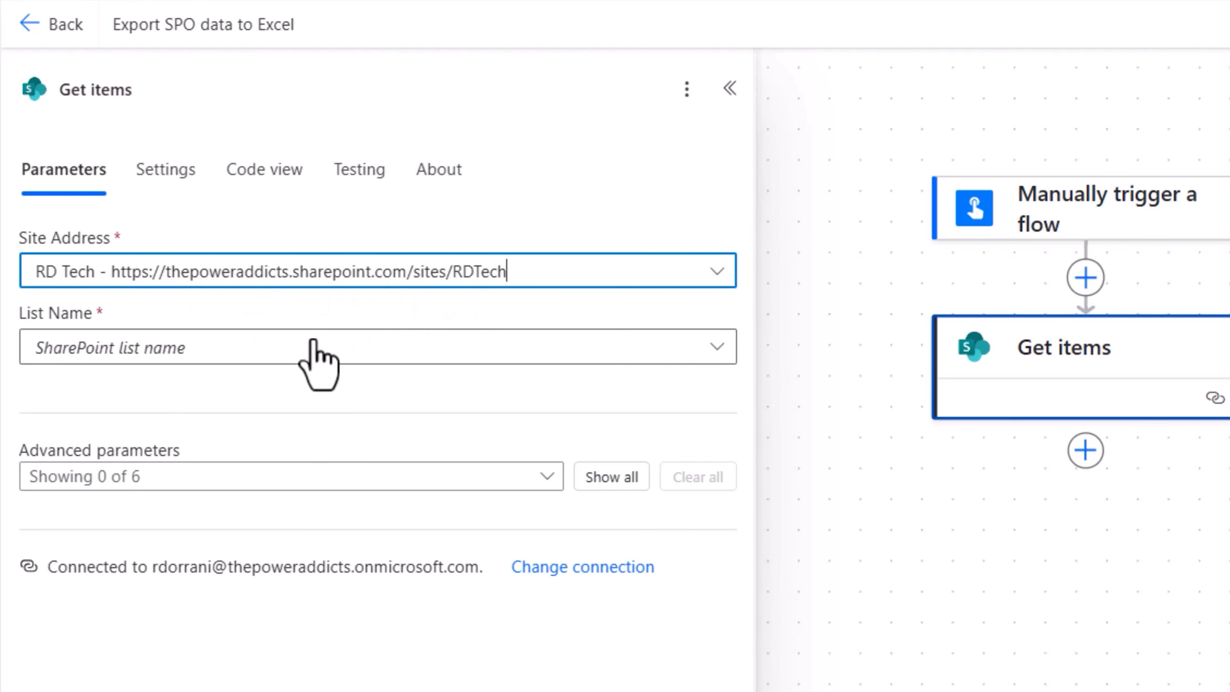
pyautogui.click(294, 352)
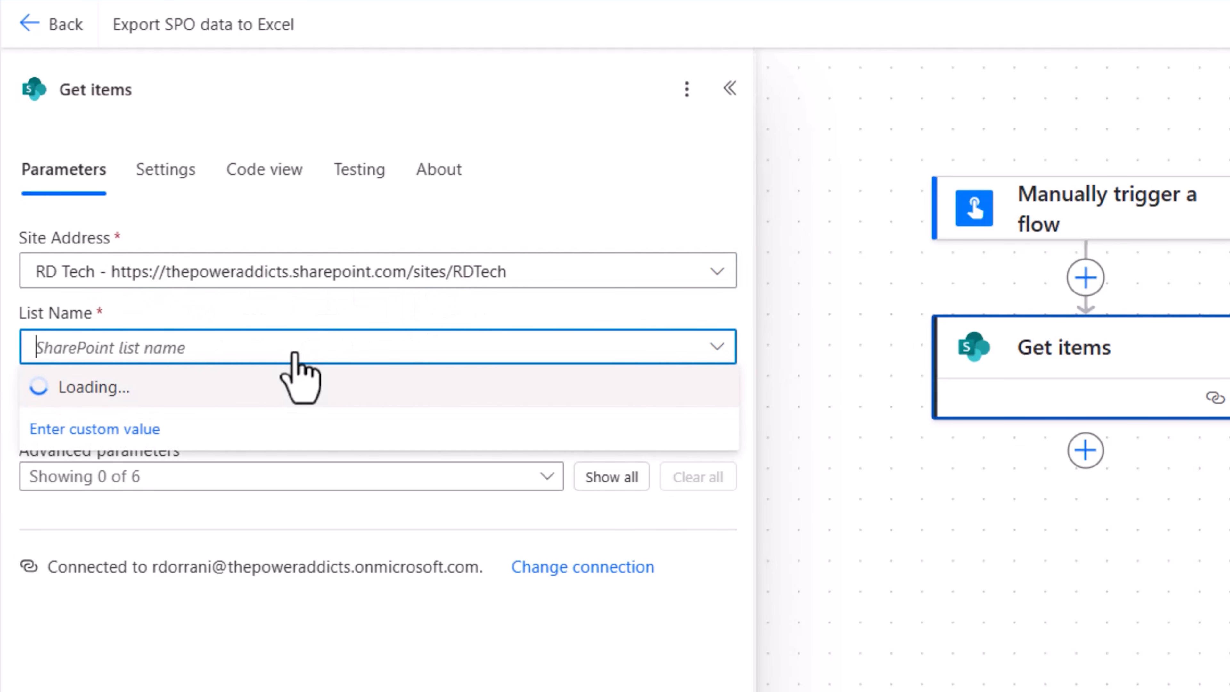
pyautogui.scroll(-20, 784, 675)
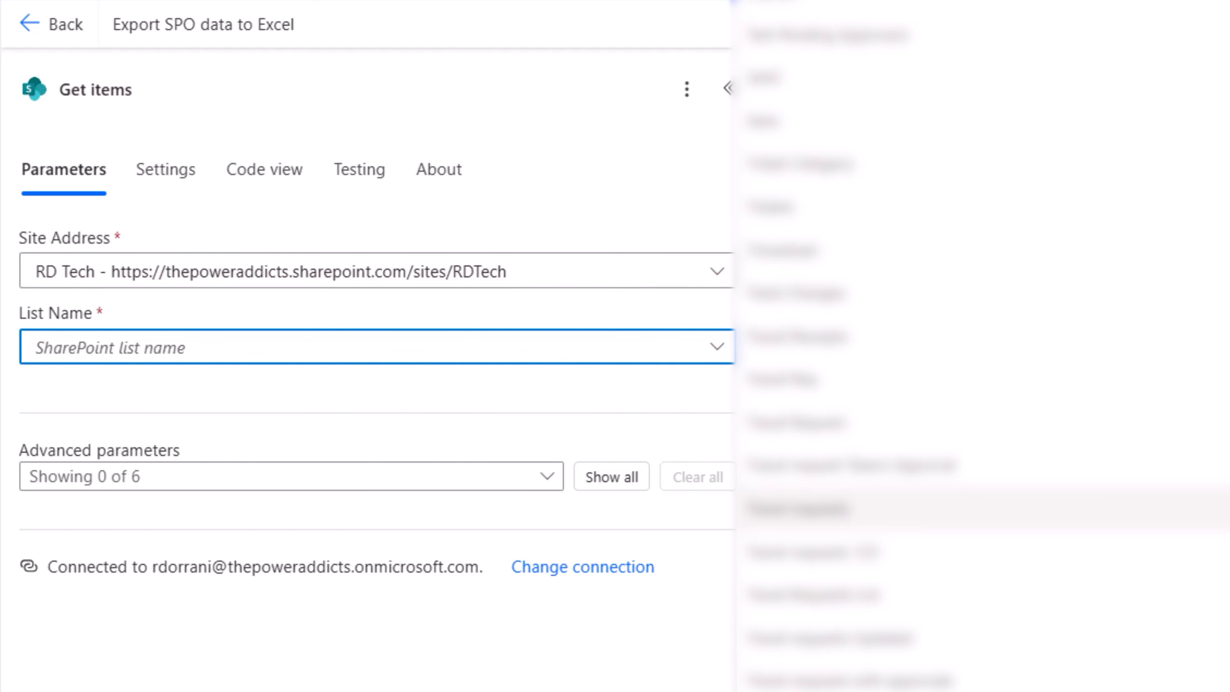
pyautogui.click(784, 685)
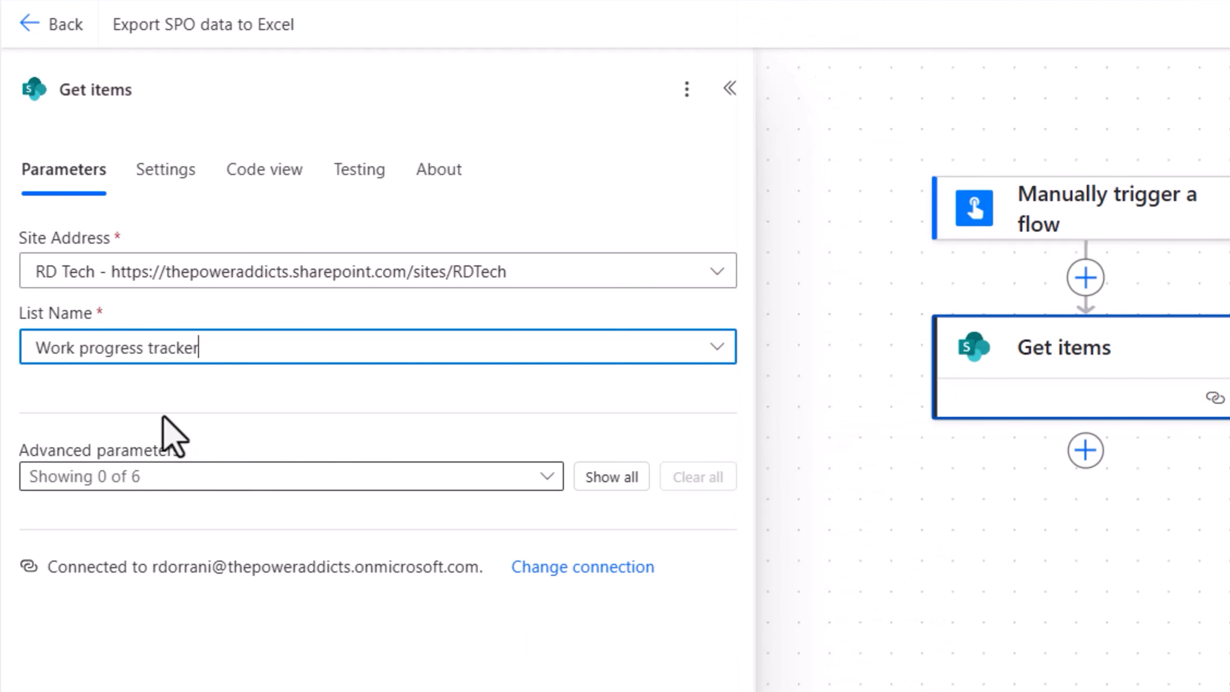
pyautogui.click(611, 477)
pyautogui.scroll(-7, 352, 351)
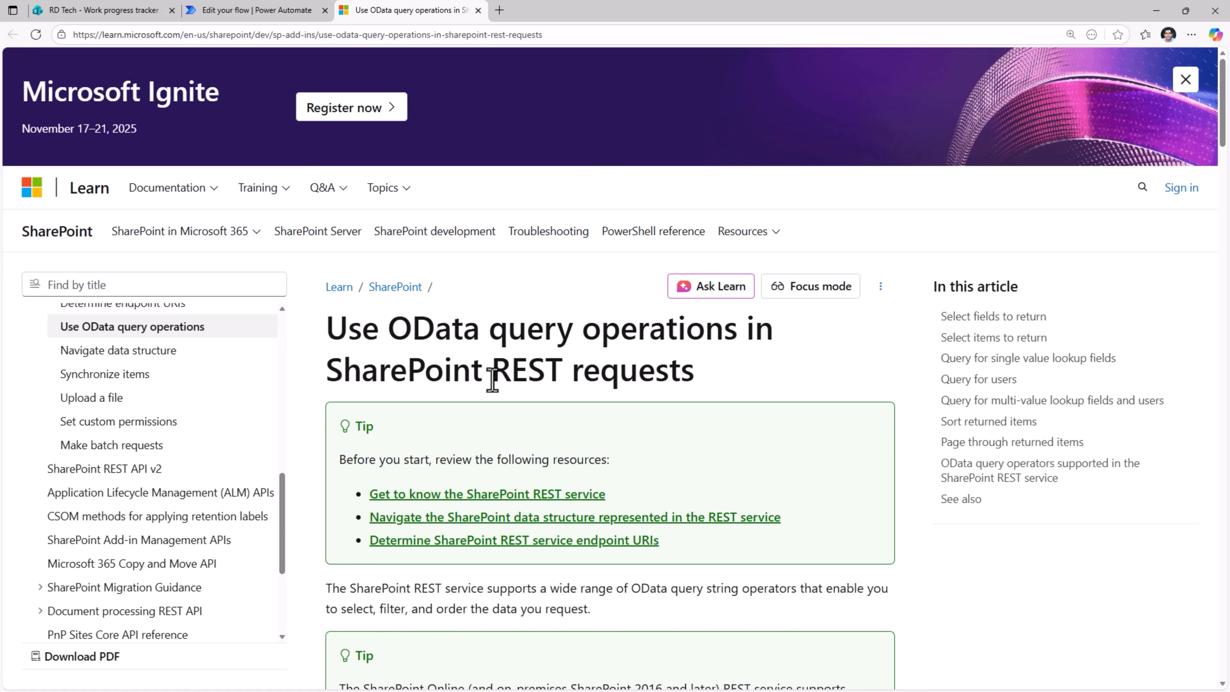
# Review the OData query operations article and look up the Priority column's internal name through its column edit settings and URL
pyautogui.scroll(-6, 494, 571)
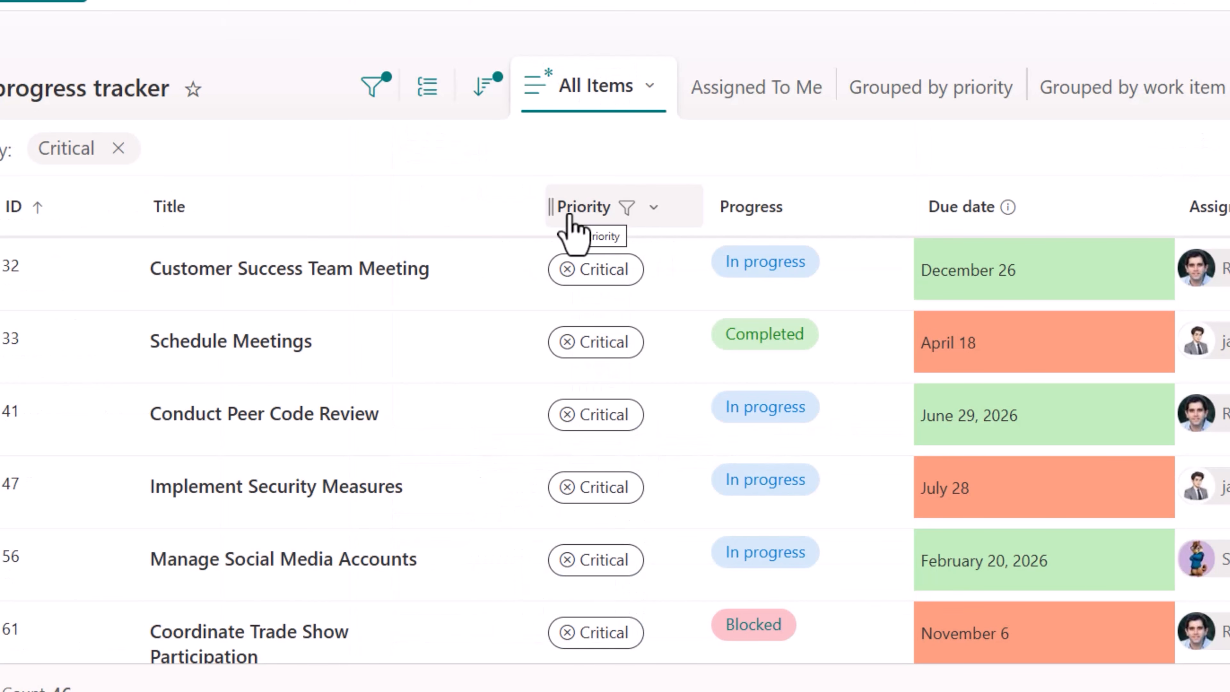
pyautogui.click(653, 211)
pyautogui.moveTo(697, 453)
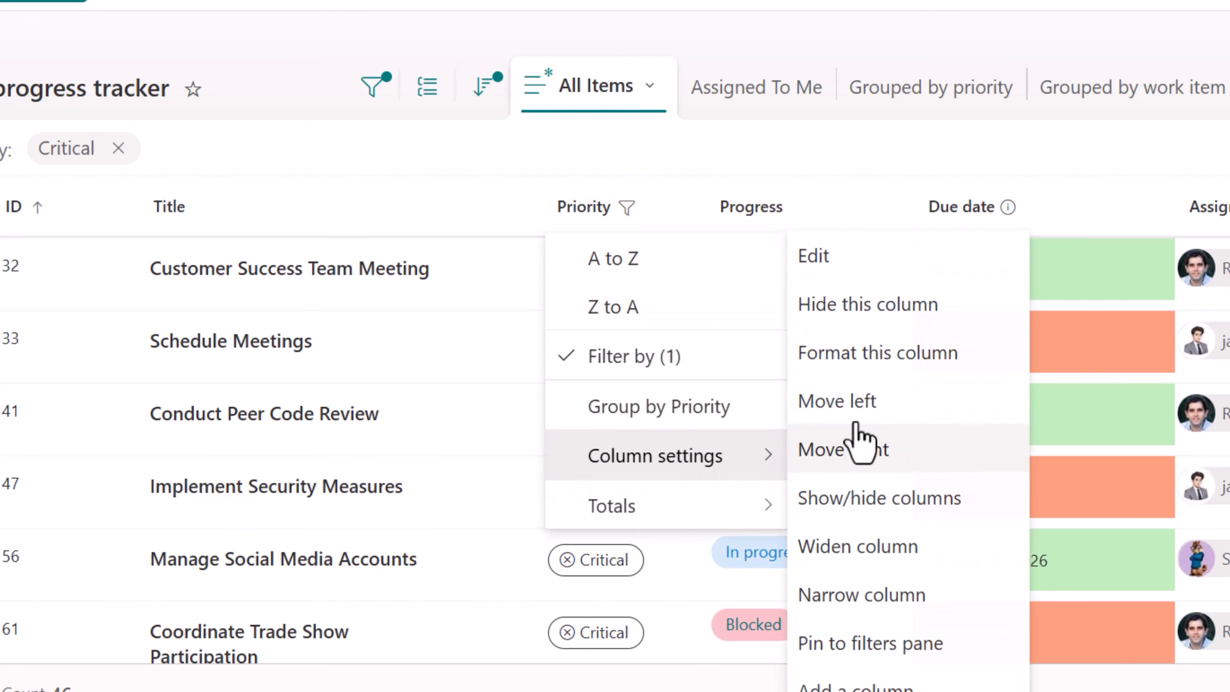
pyautogui.click(852, 264)
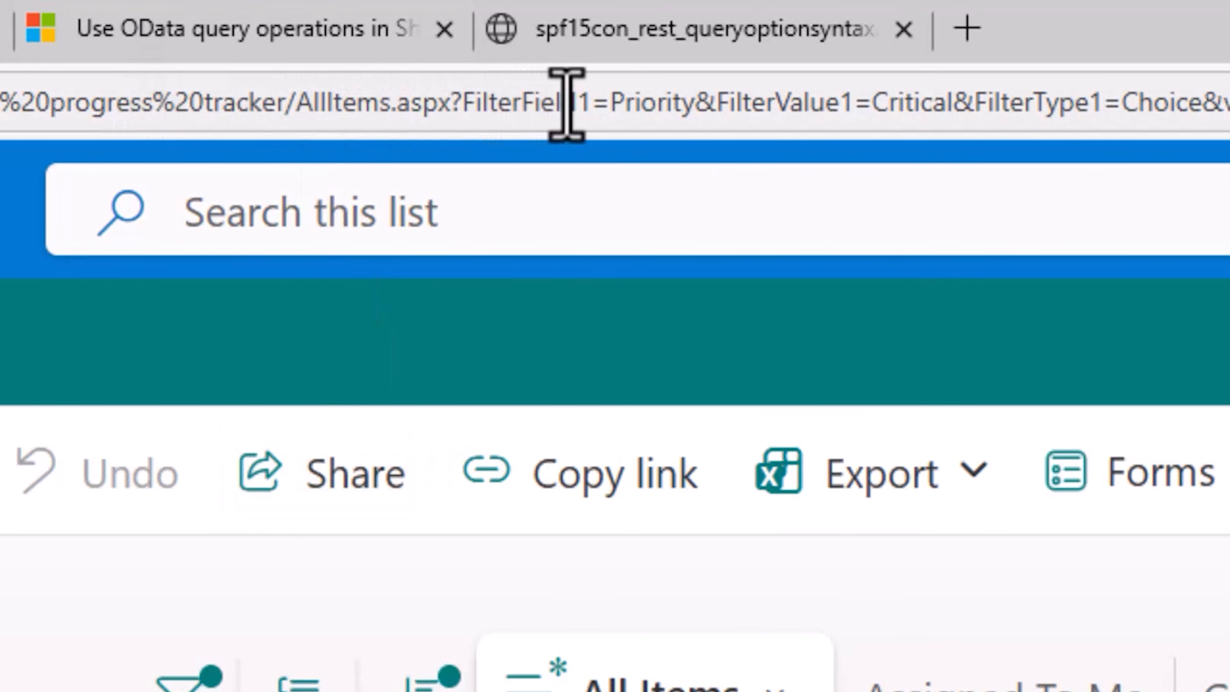
pyautogui.moveTo(465, 106); pyautogui.dragTo(588, 106)
pyautogui.click(626, 108)
pyautogui.doubleClick(638, 108)
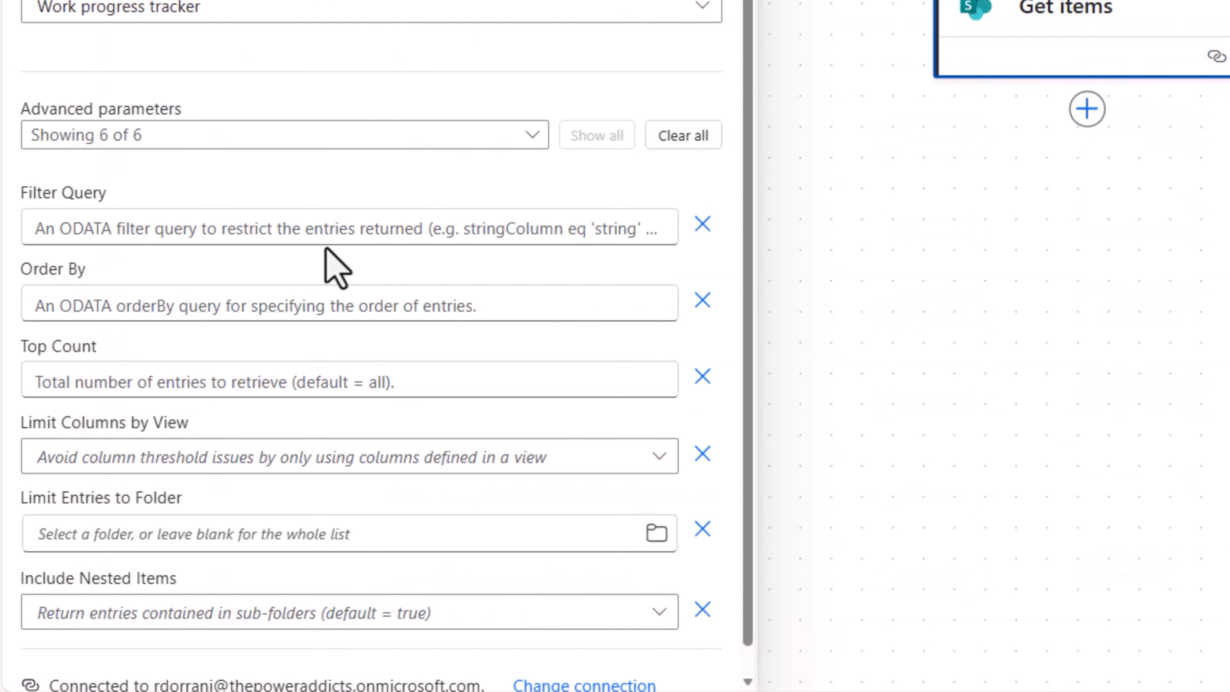
# Set the Get items Filter Query to Priority eq 'Critical'
pyautogui.click(134, 230)
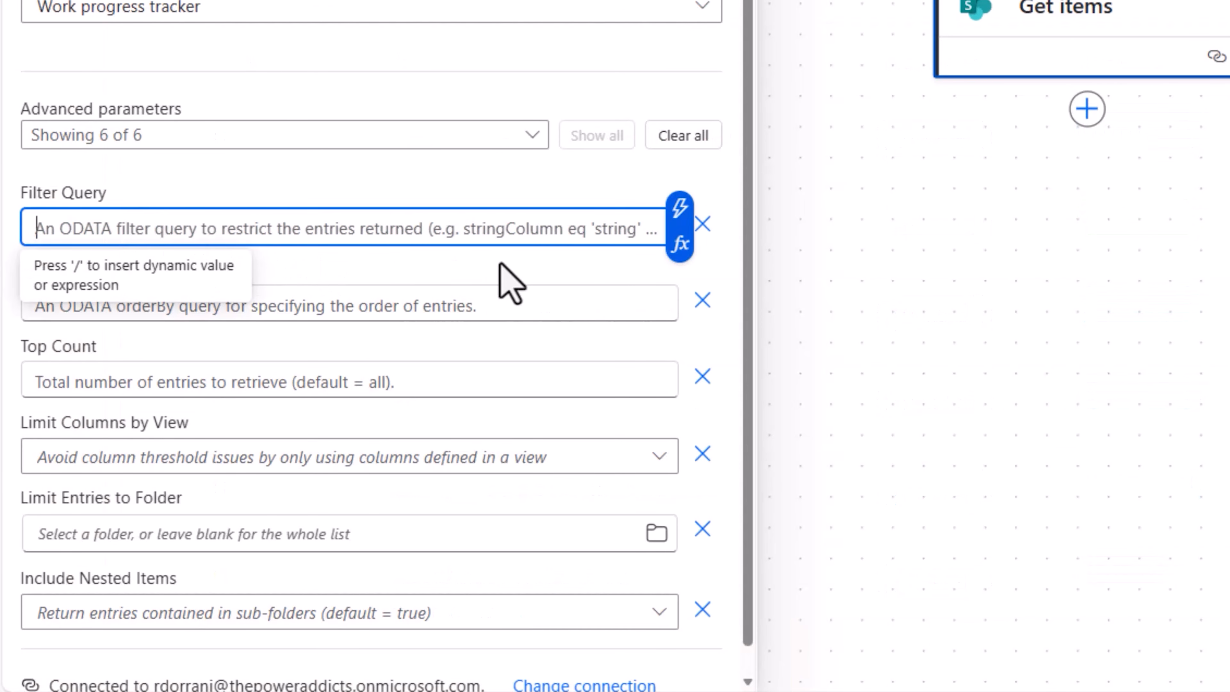
pyautogui.write('Priority ')
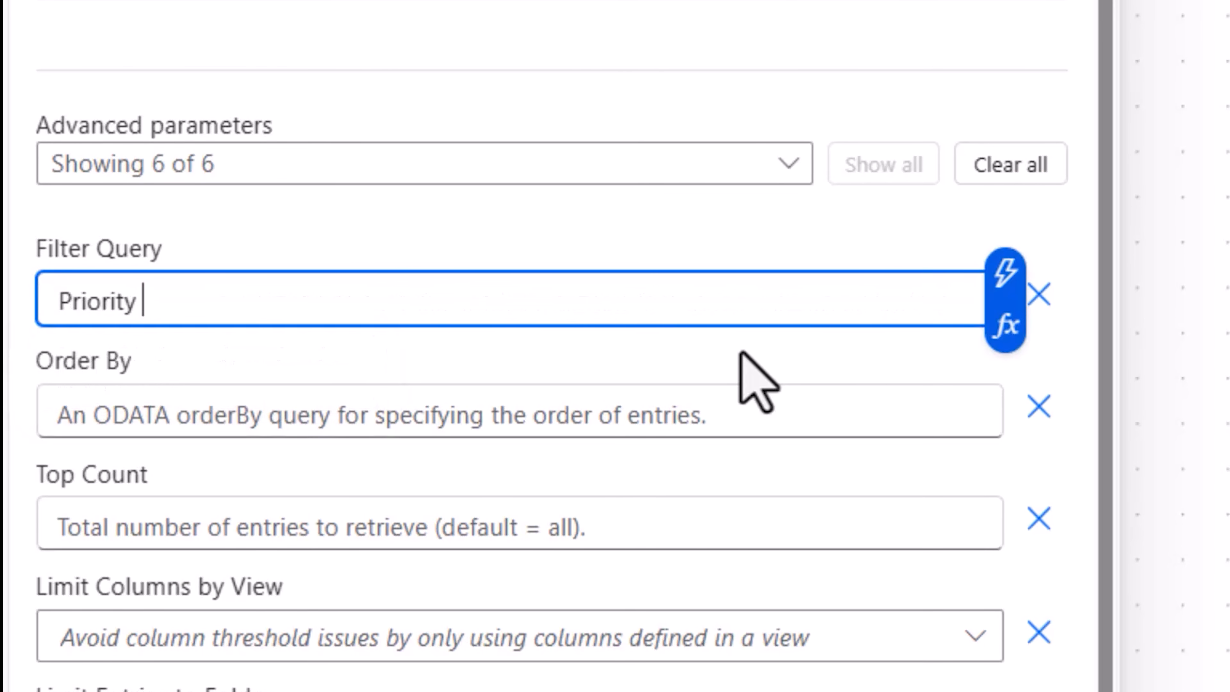
pyautogui.write("eq ''")
pyautogui.press('Left')
pyautogui.write('Critical')
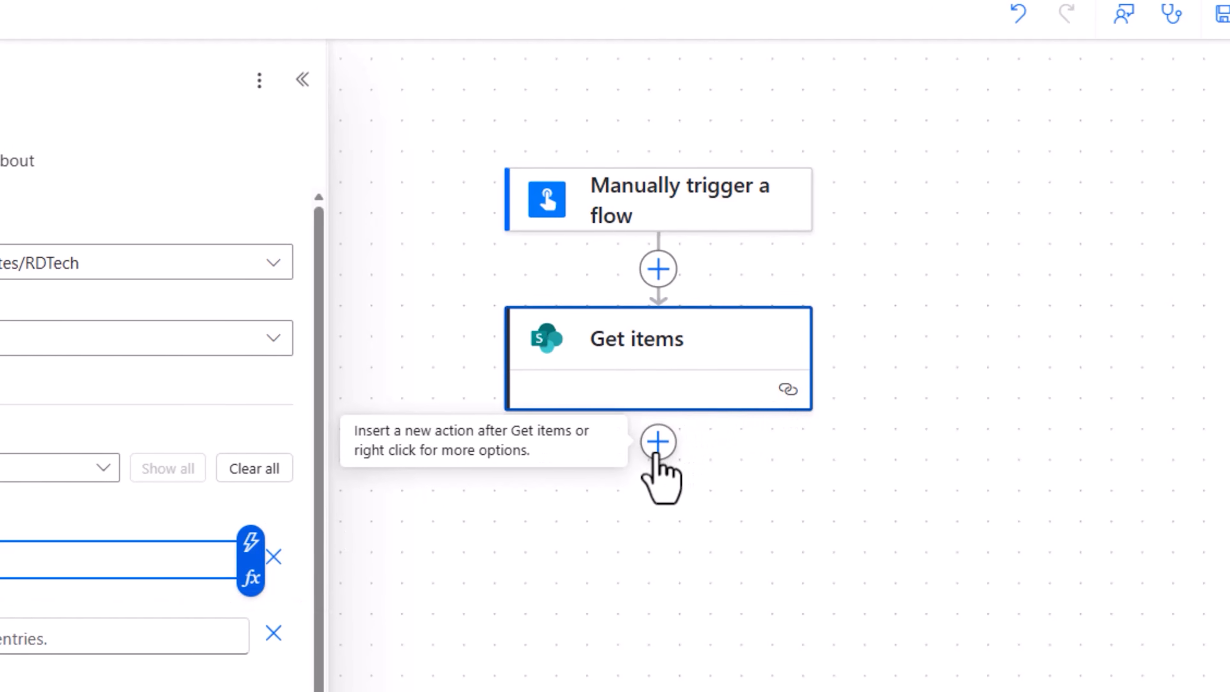
# Add a Data Operation Compose action below Get items
pyautogui.click(657, 448)
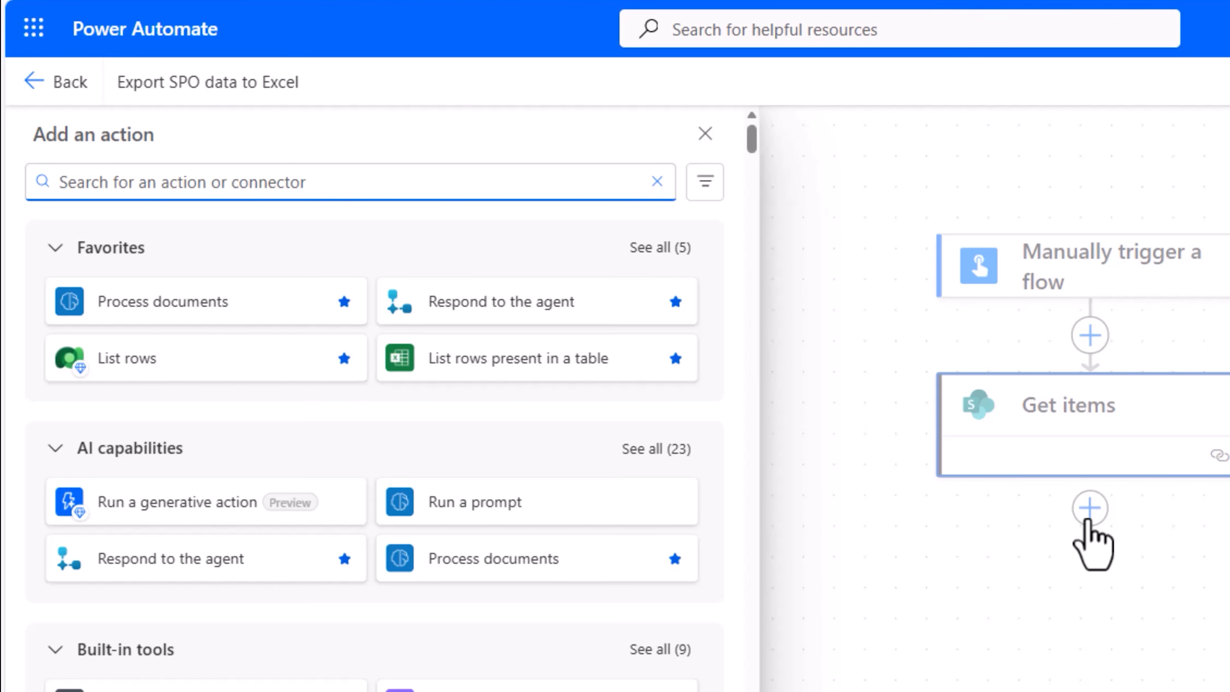
pyautogui.write('compose')
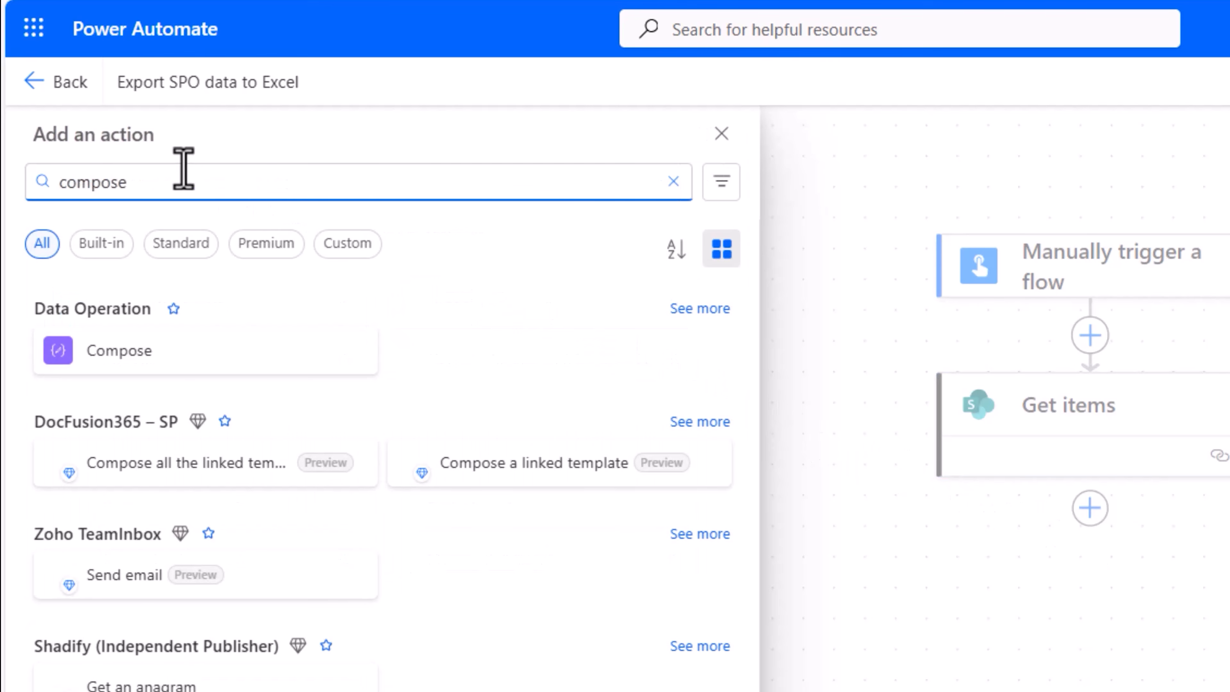
pyautogui.click(152, 350)
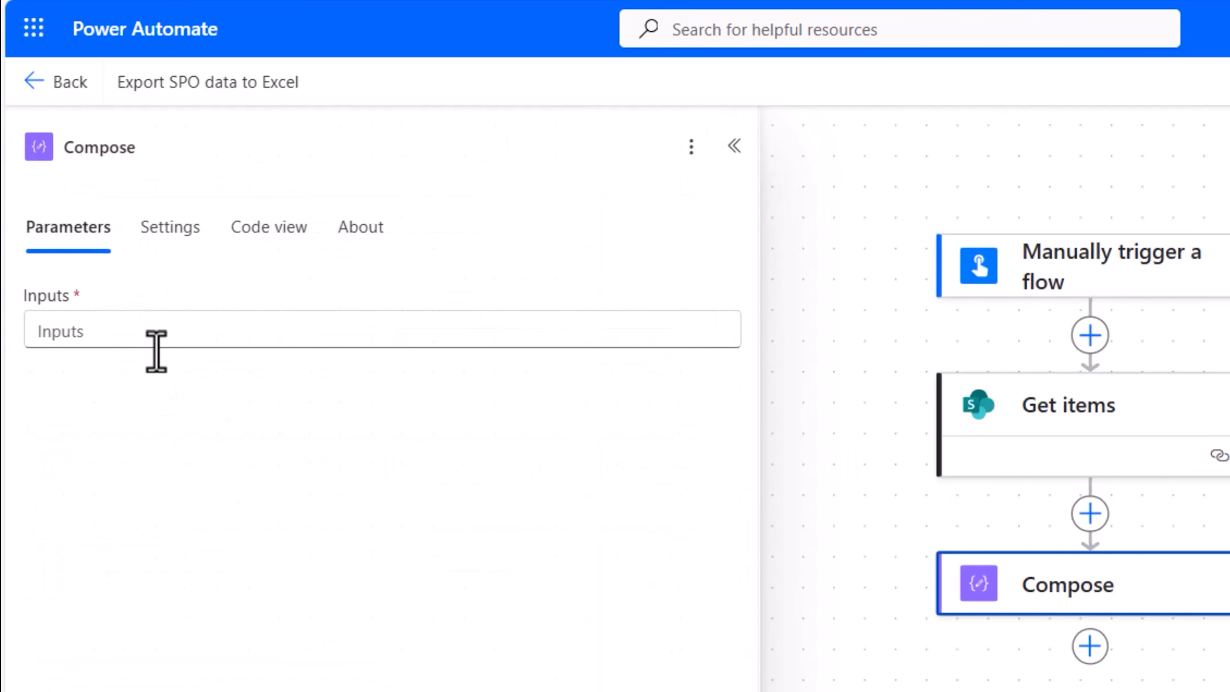
# Set the Compose action's Inputs to a length() expression wrapping the body/value dynamic content from Get items
pyautogui.click(161, 330)
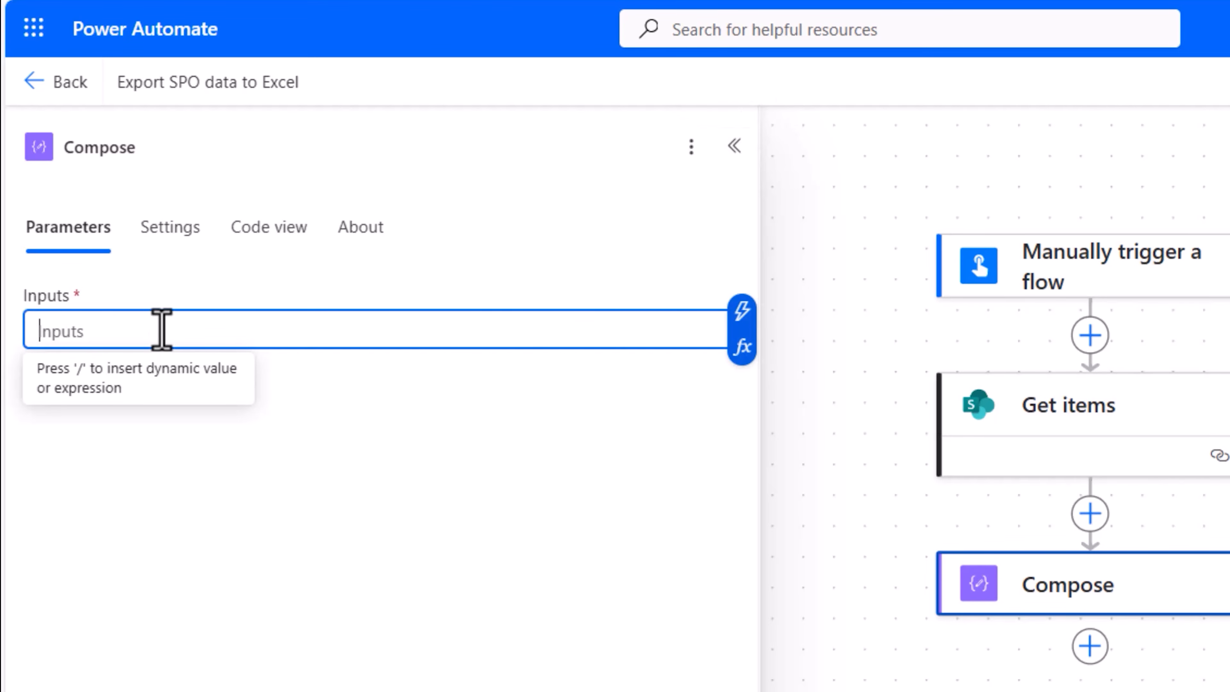
pyautogui.click(740, 348)
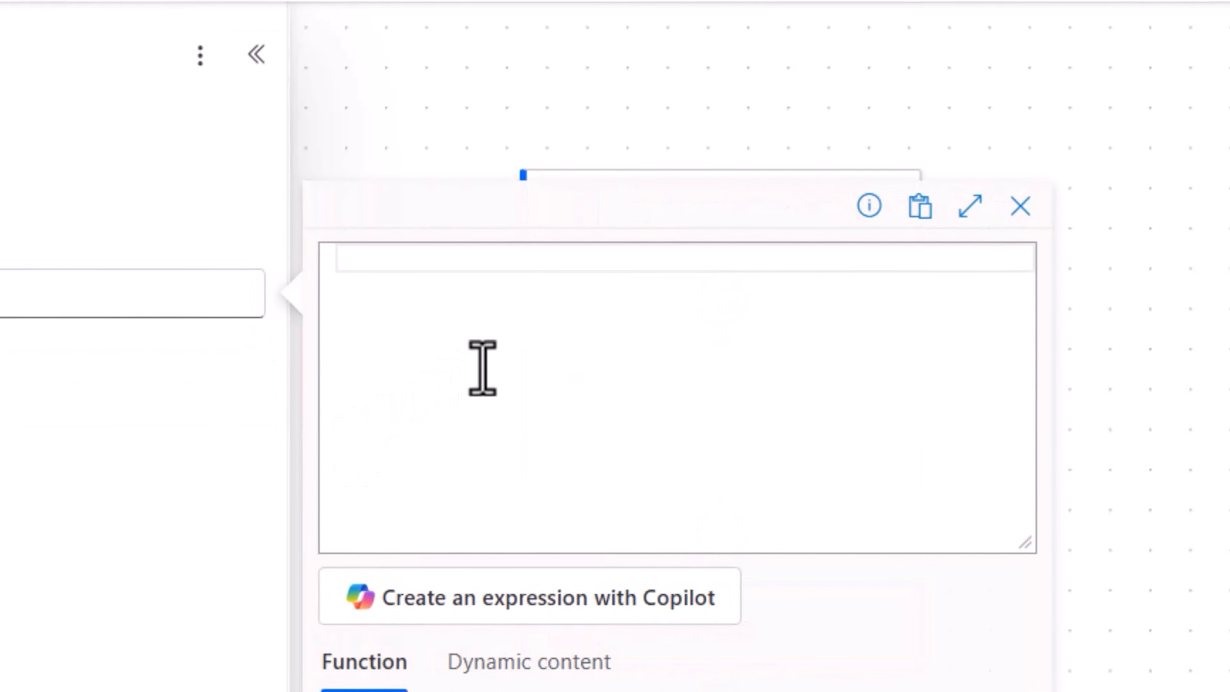
pyautogui.write('length(')
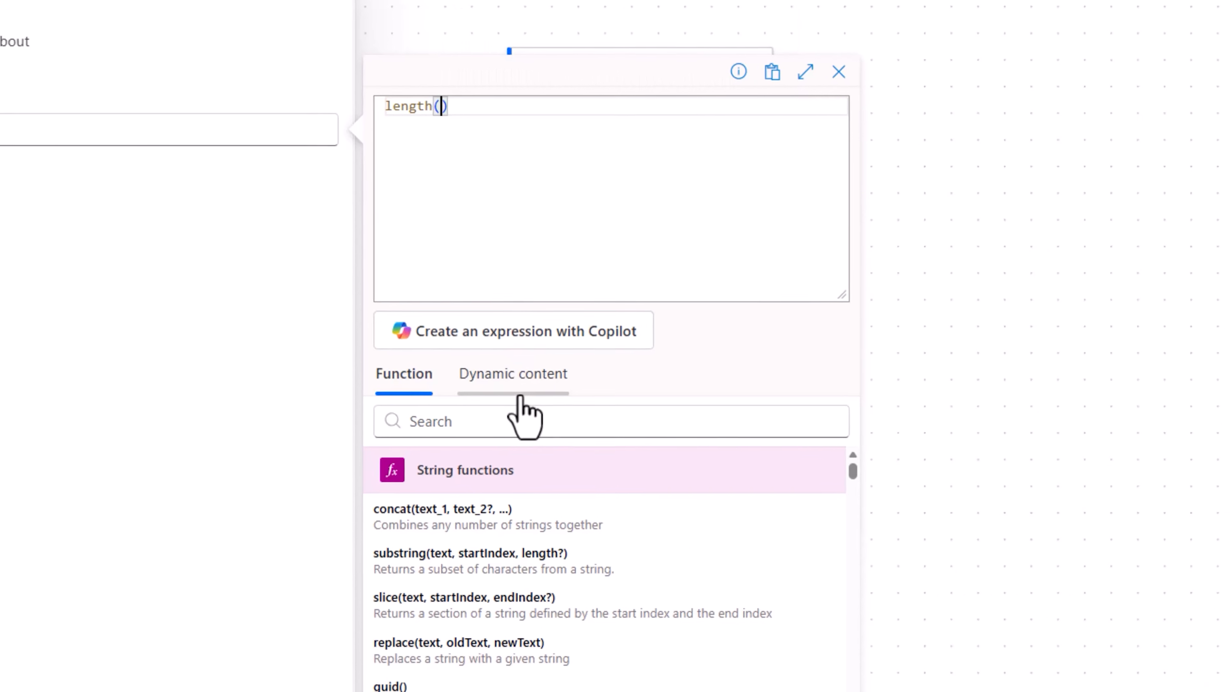
pyautogui.click(518, 400)
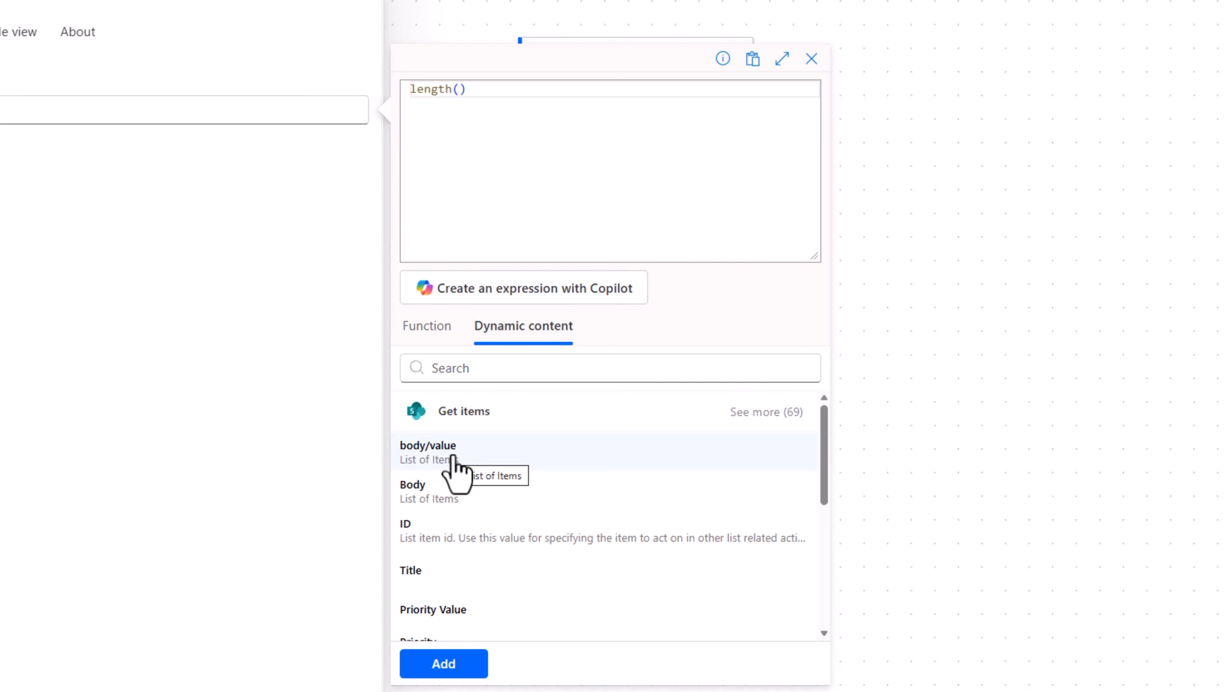
pyautogui.click(453, 465)
pyautogui.click(455, 662)
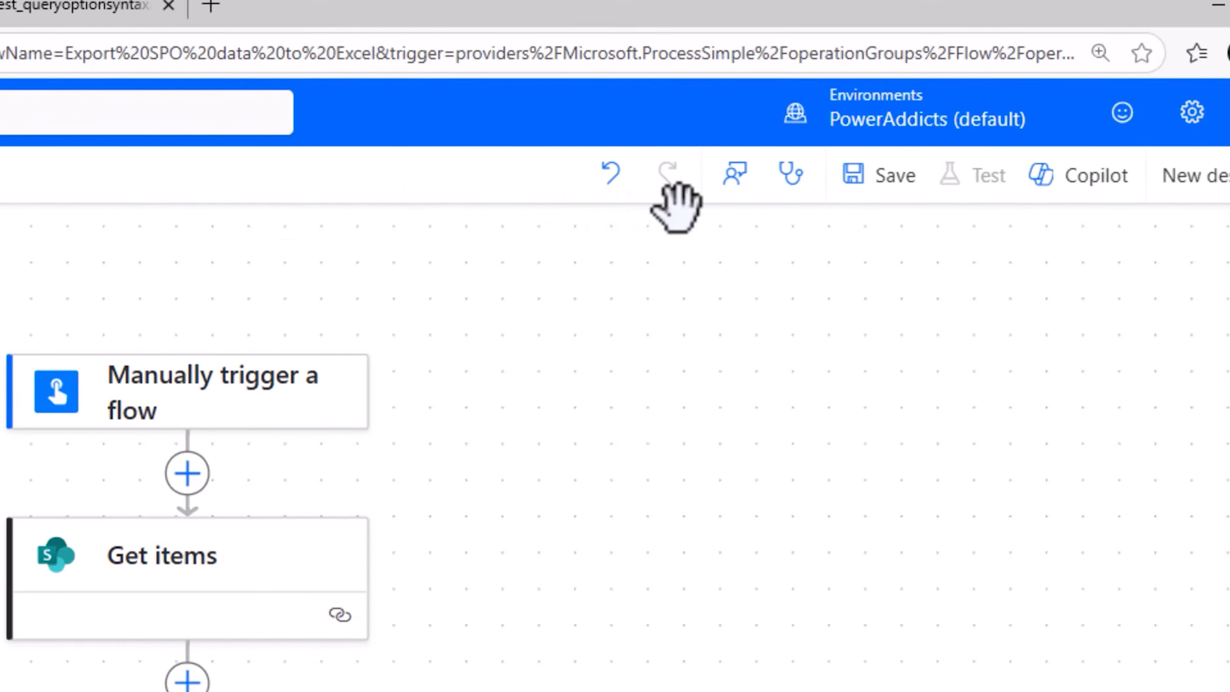
# Save the flow and run a manual test, checking the run results of the Get items and Compose actions
pyautogui.click(895, 184)
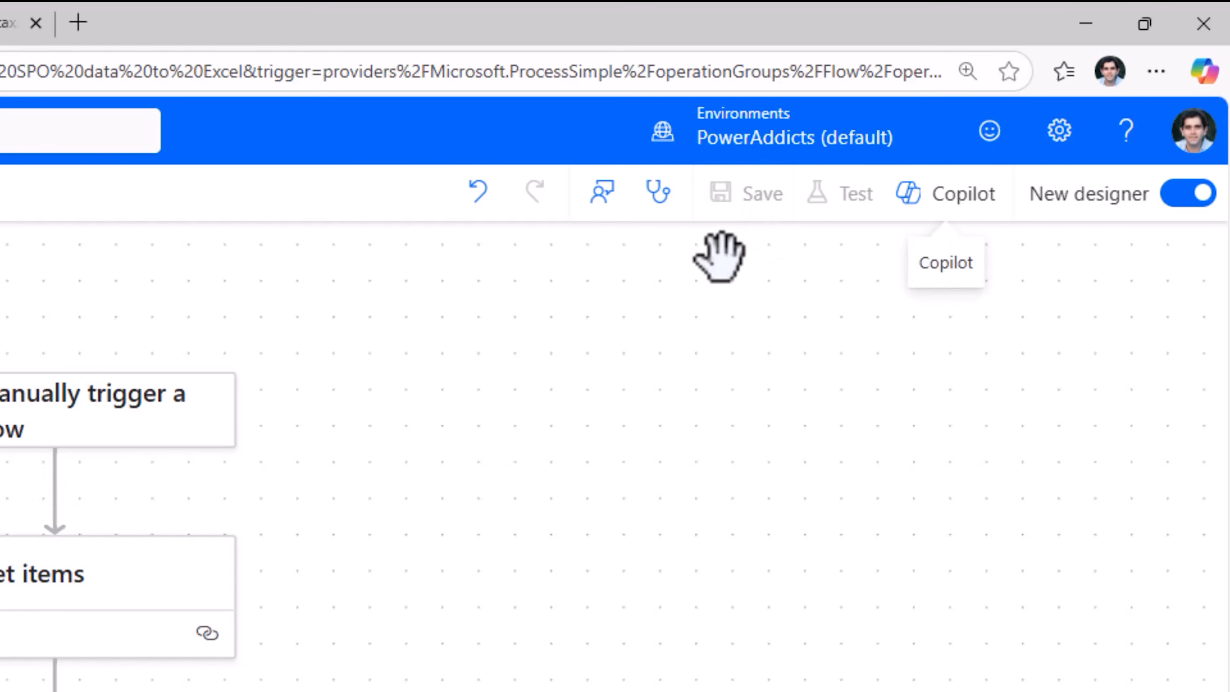
pyautogui.click(819, 199)
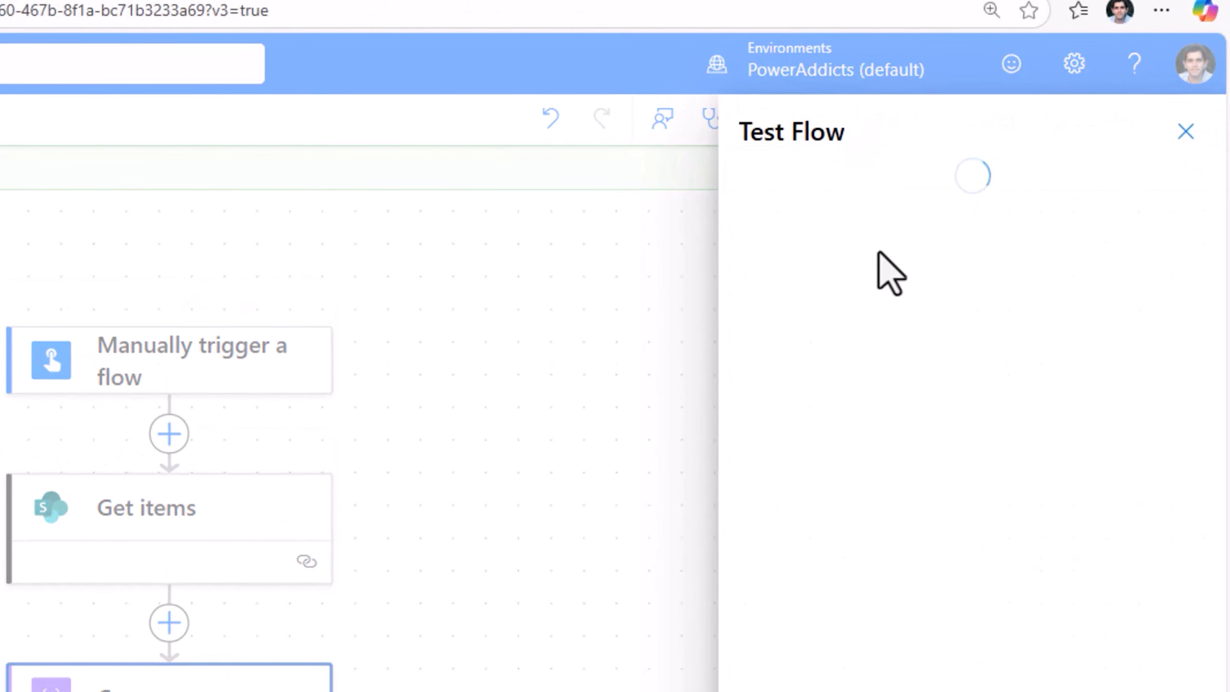
pyautogui.click(751, 190)
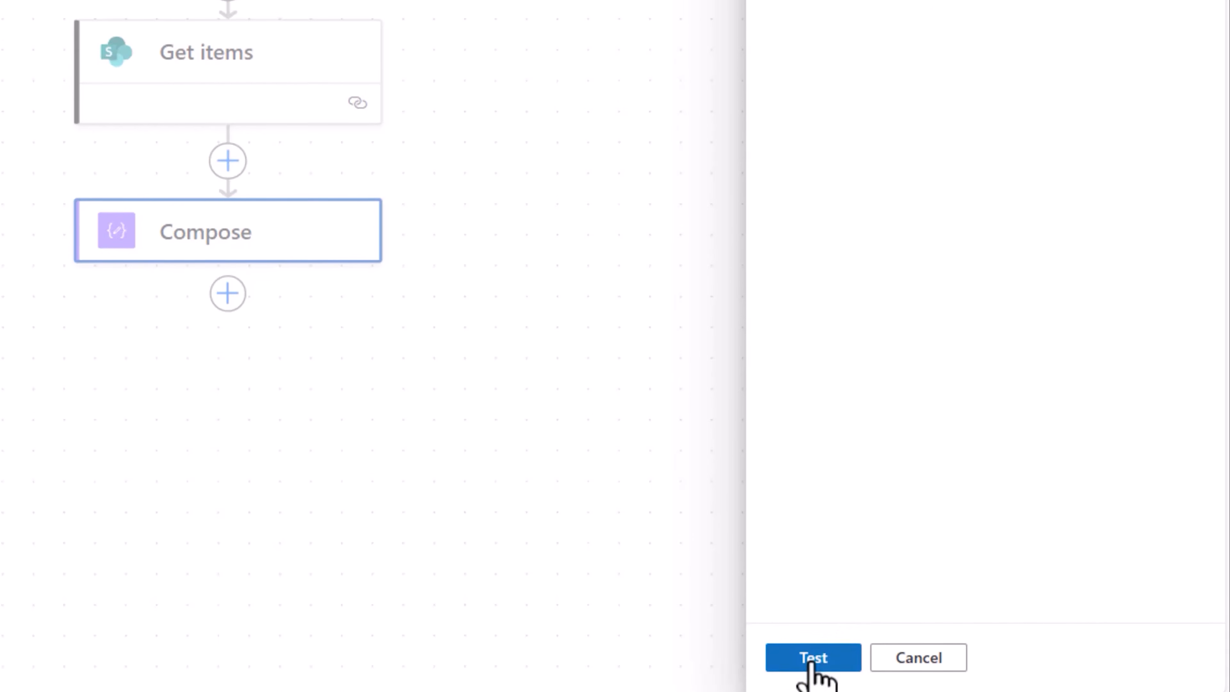
pyautogui.click(810, 662)
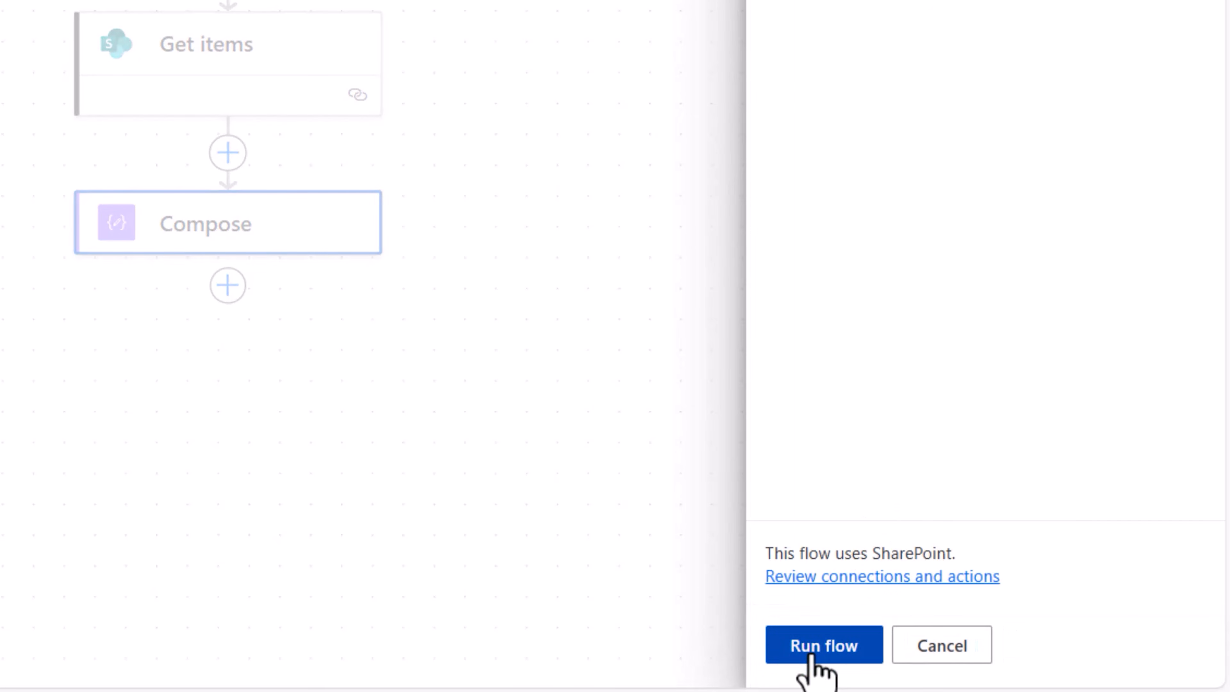
pyautogui.click(811, 654)
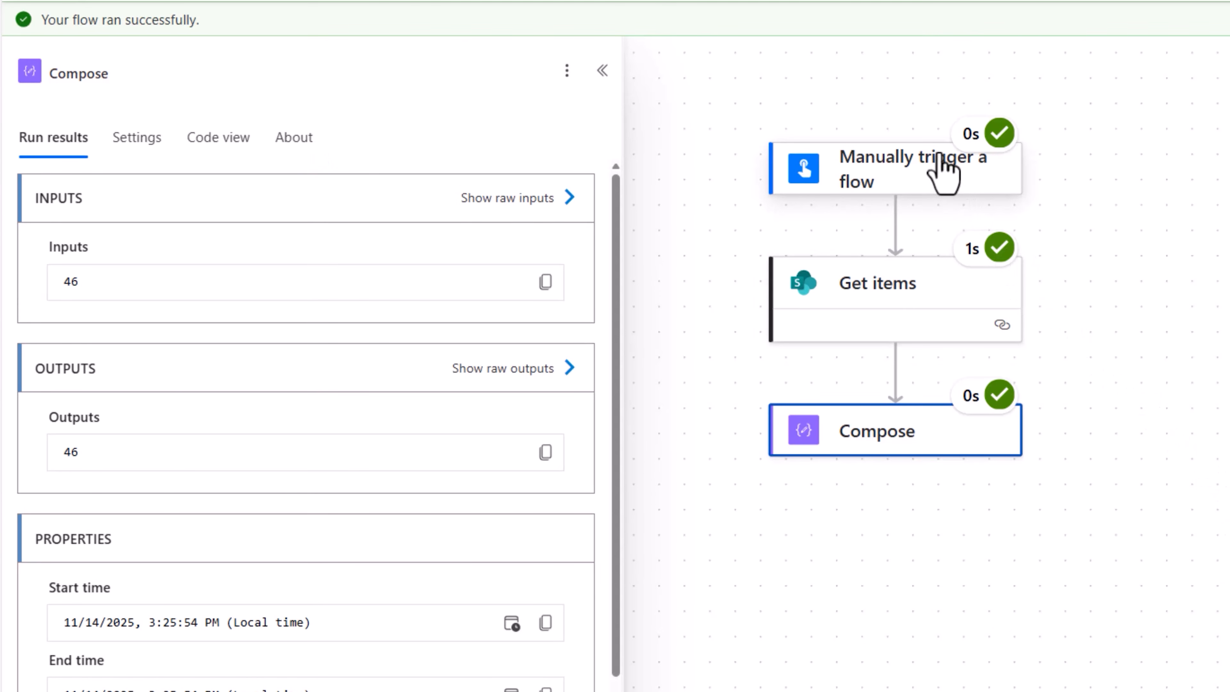
pyautogui.click(910, 310)
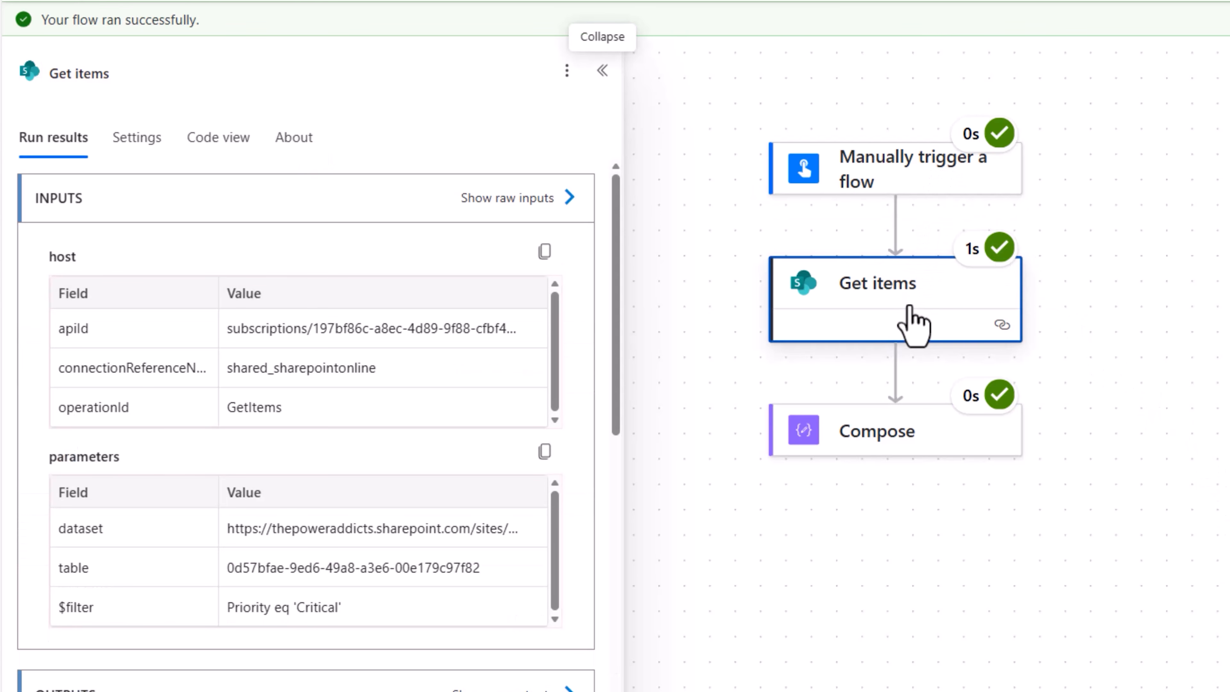
pyautogui.click(895, 439)
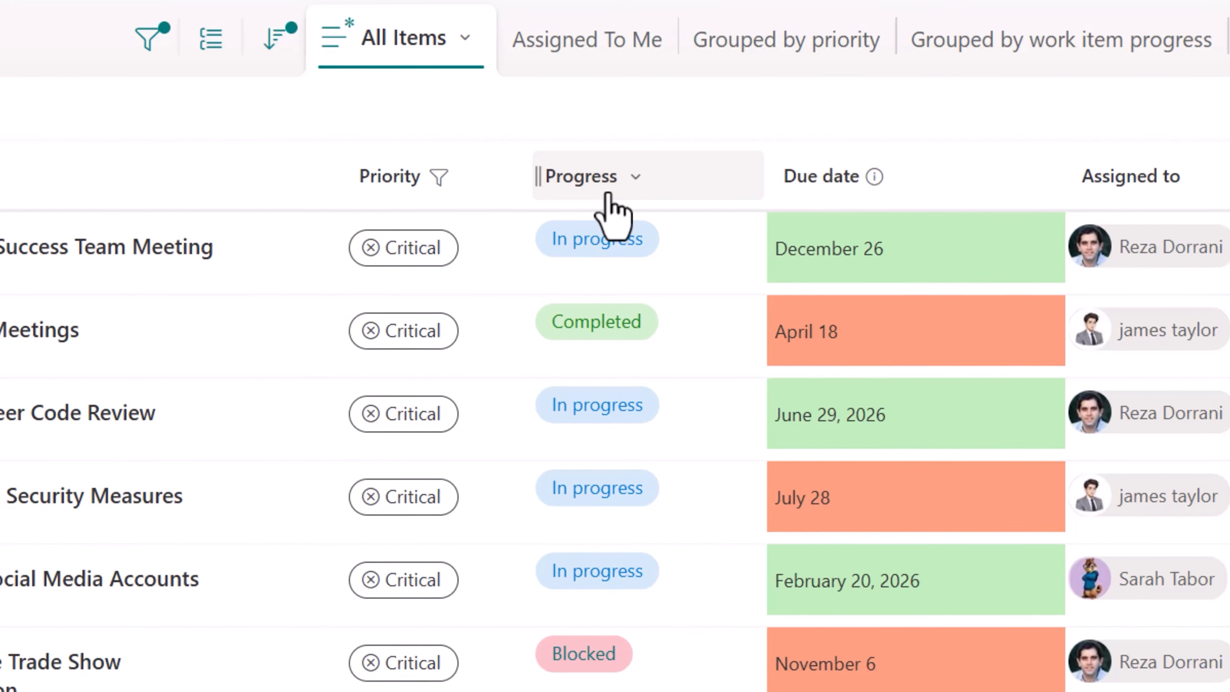
# Filter the SharePoint list's Progress column by (Empty), Not started, In progress, Blocked and Behind, leaving out Completed
pyautogui.click(603, 216)
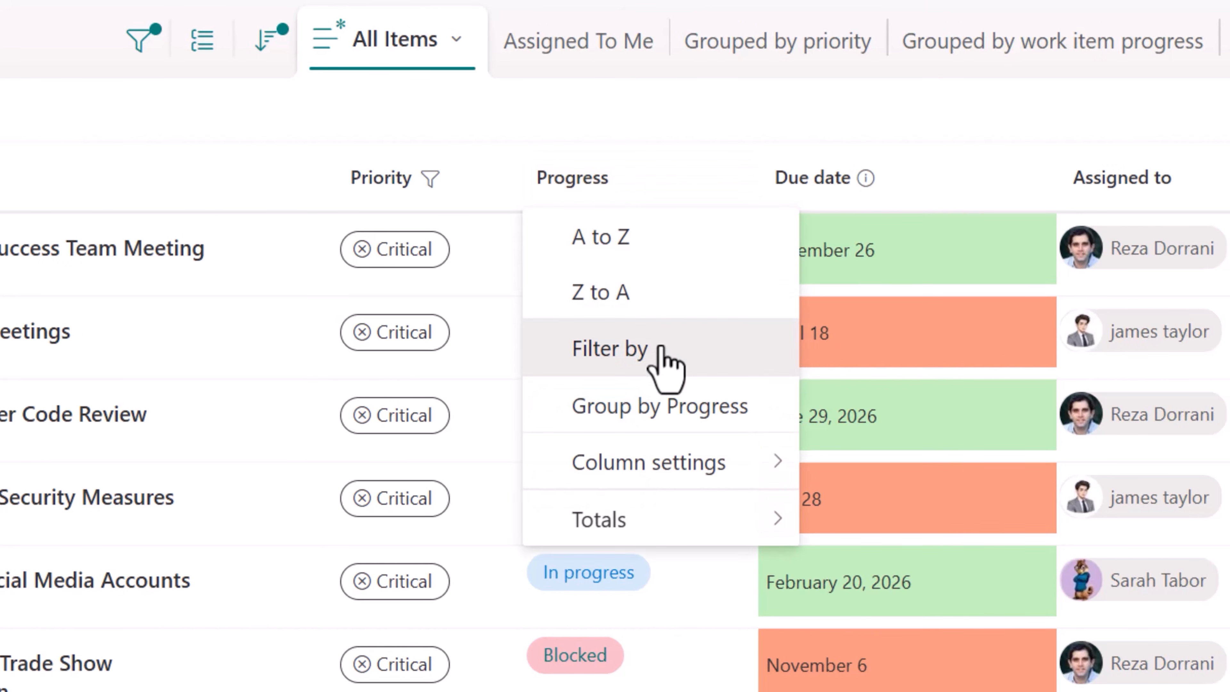
pyautogui.click(598, 347)
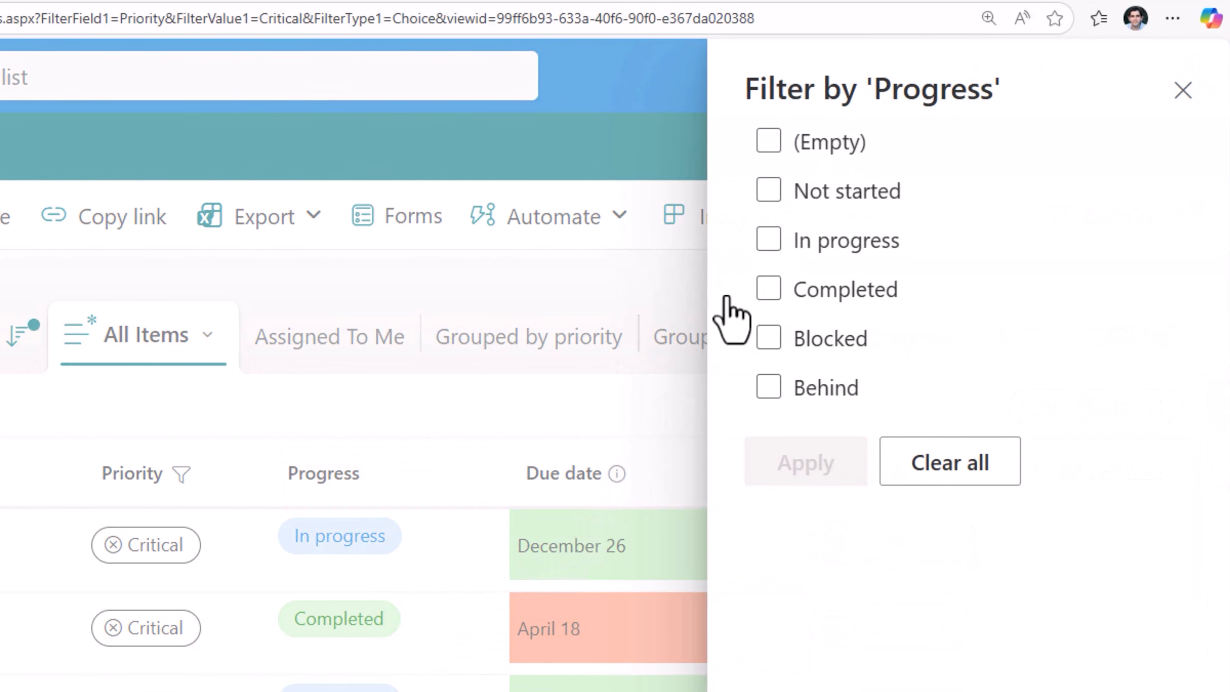
pyautogui.click(768, 142)
pyautogui.click(770, 192)
pyautogui.click(769, 240)
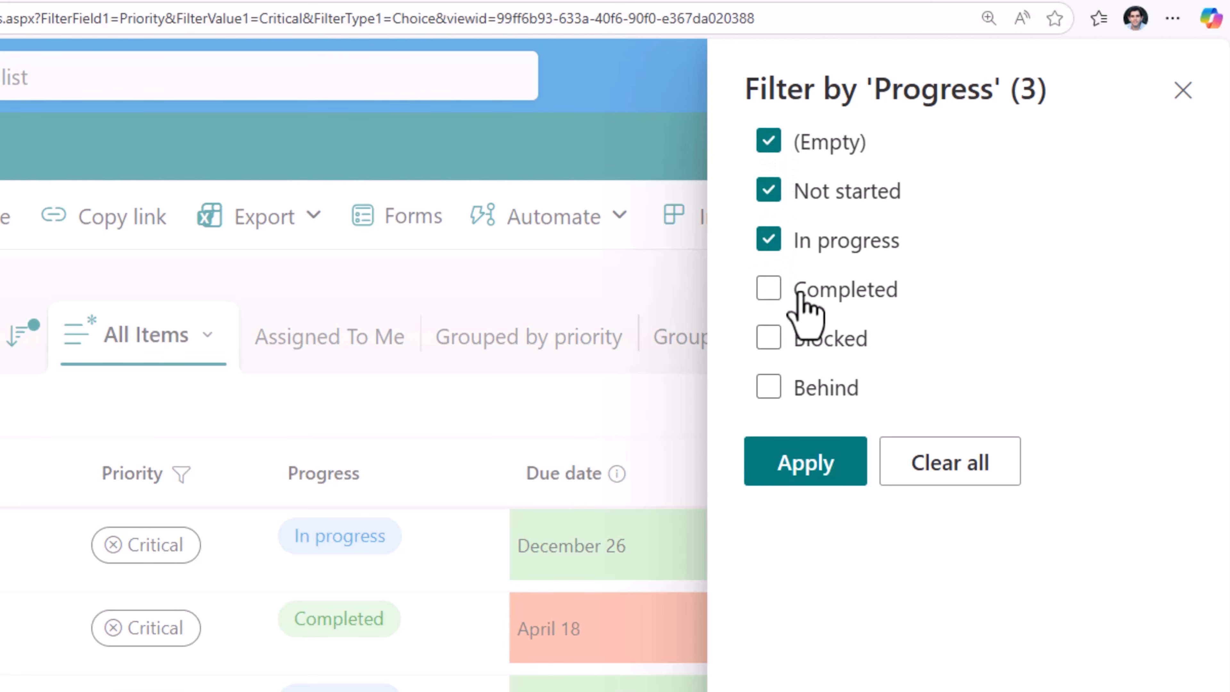
pyautogui.click(770, 337)
pyautogui.click(770, 387)
pyautogui.click(817, 466)
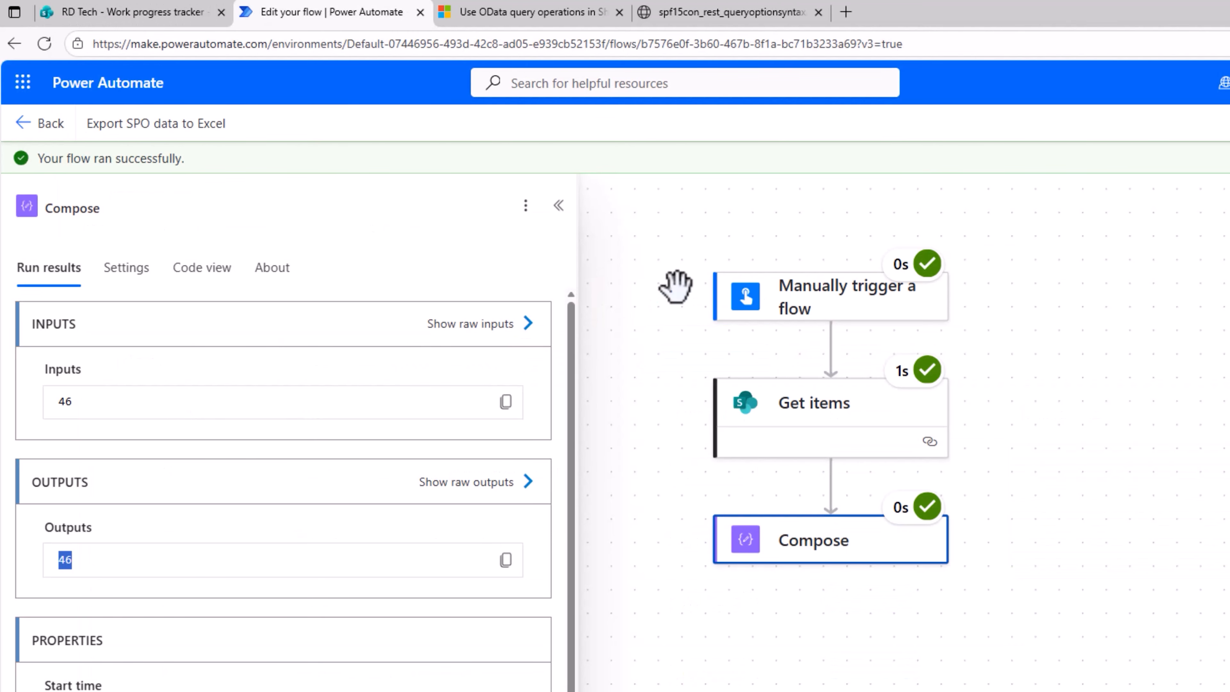
# Return to editing the flow and extend the Get items Filter Query to Priority eq 'Critical' and Progress ne 'Completed'
pyautogui.click(1169, 197)
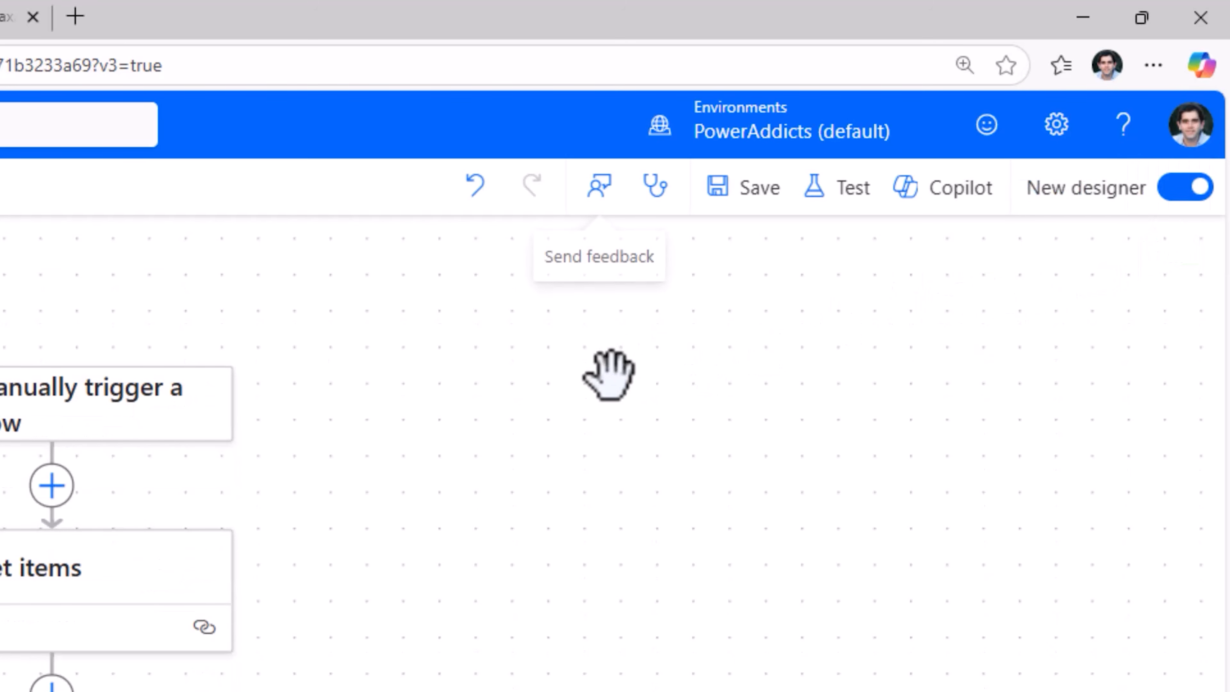
pyautogui.click(58, 601)
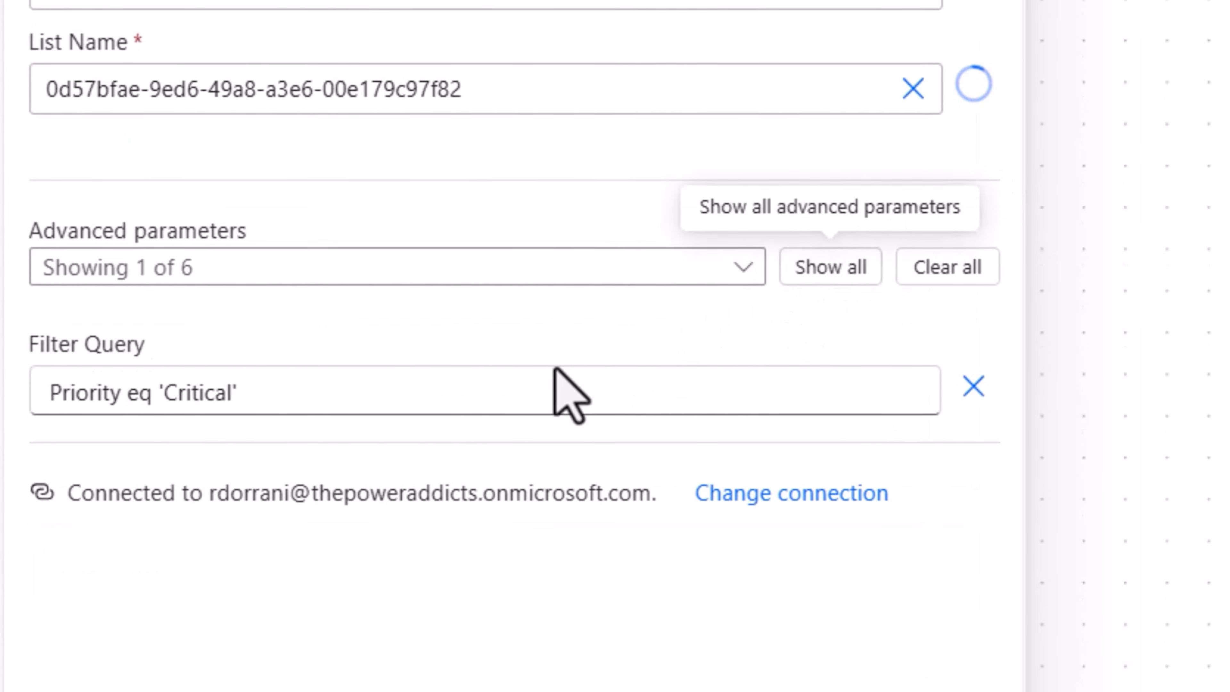
pyautogui.click(401, 402)
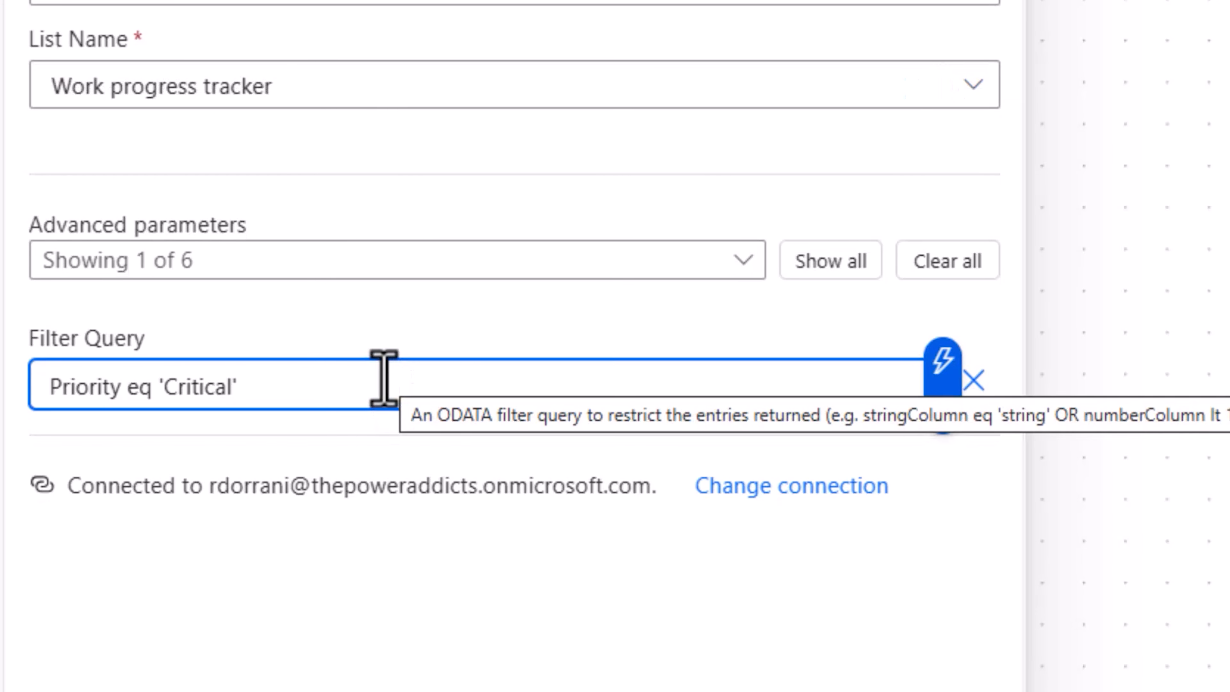
pyautogui.write('and ')
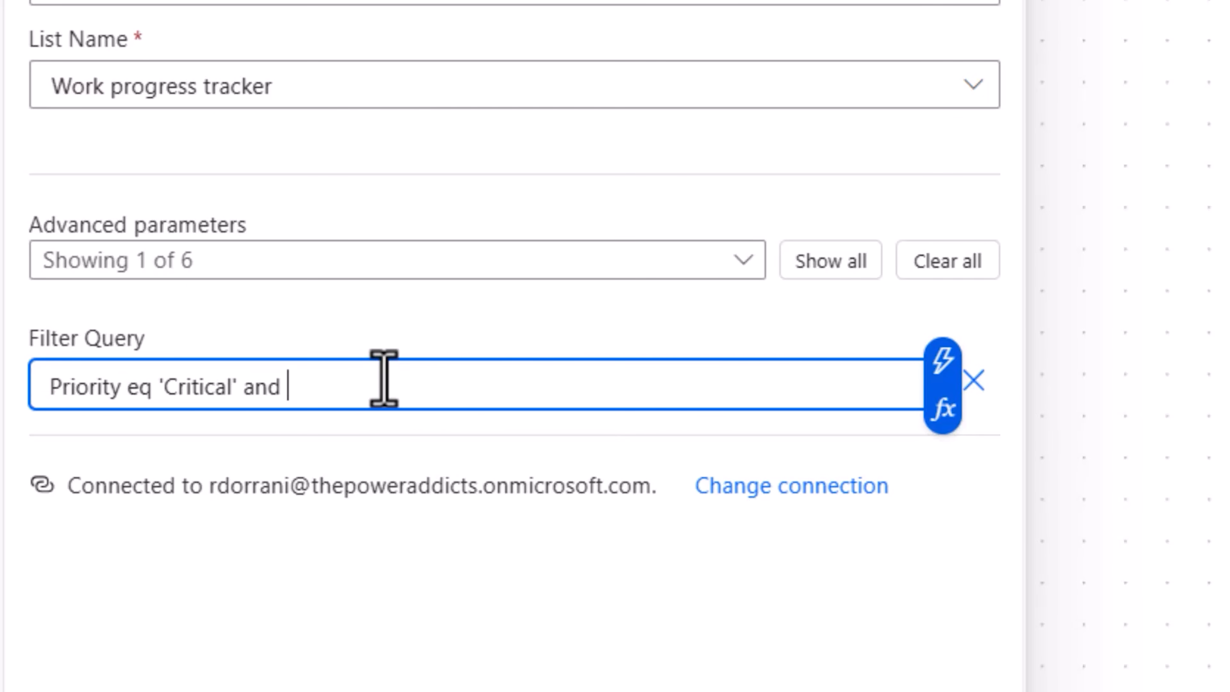
pyautogui.write('Progress ne ')
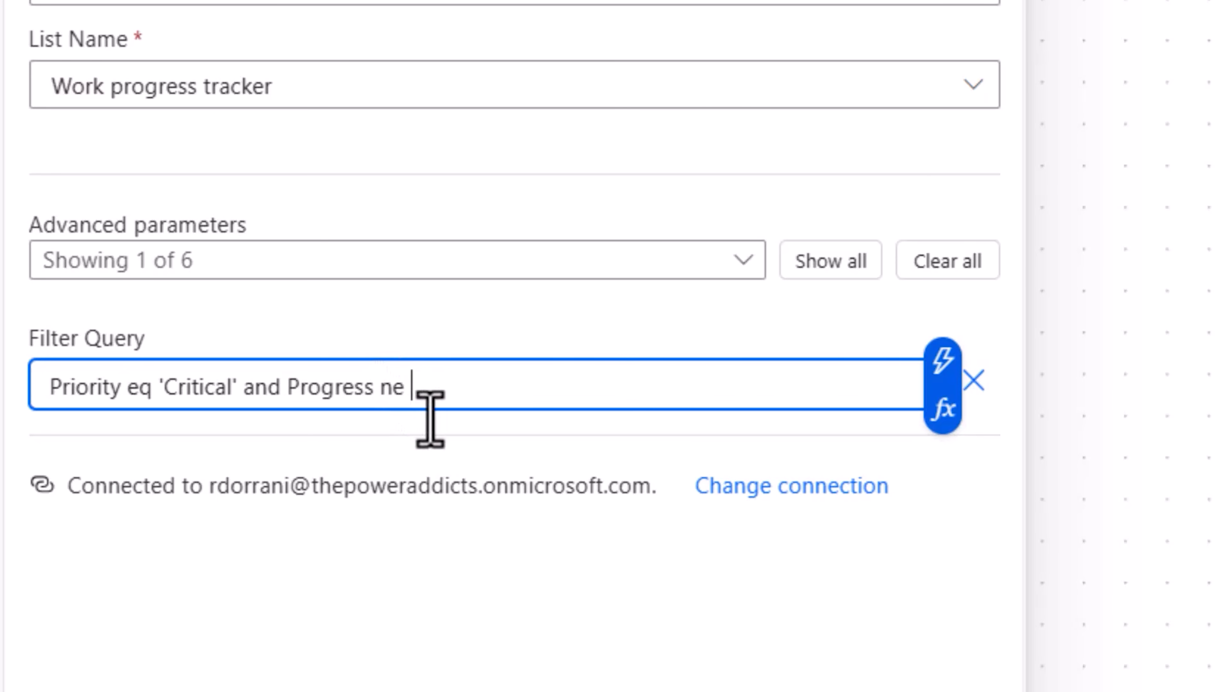
pyautogui.write("'")
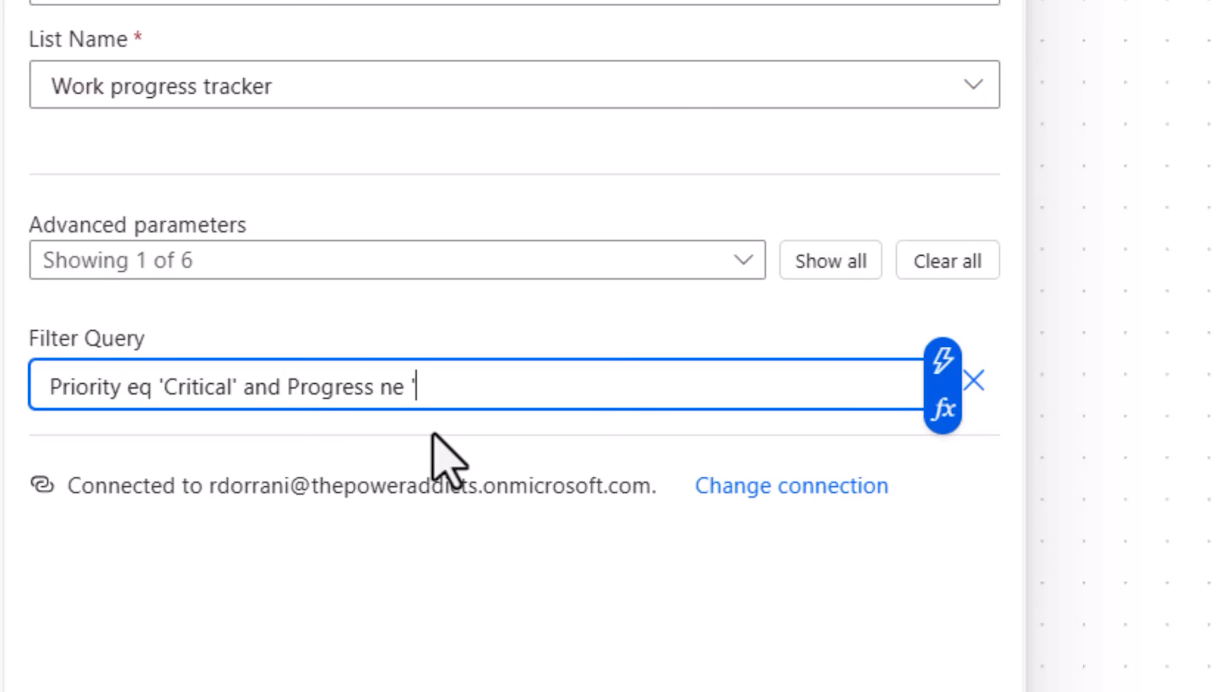
pyautogui.write("Completed'")
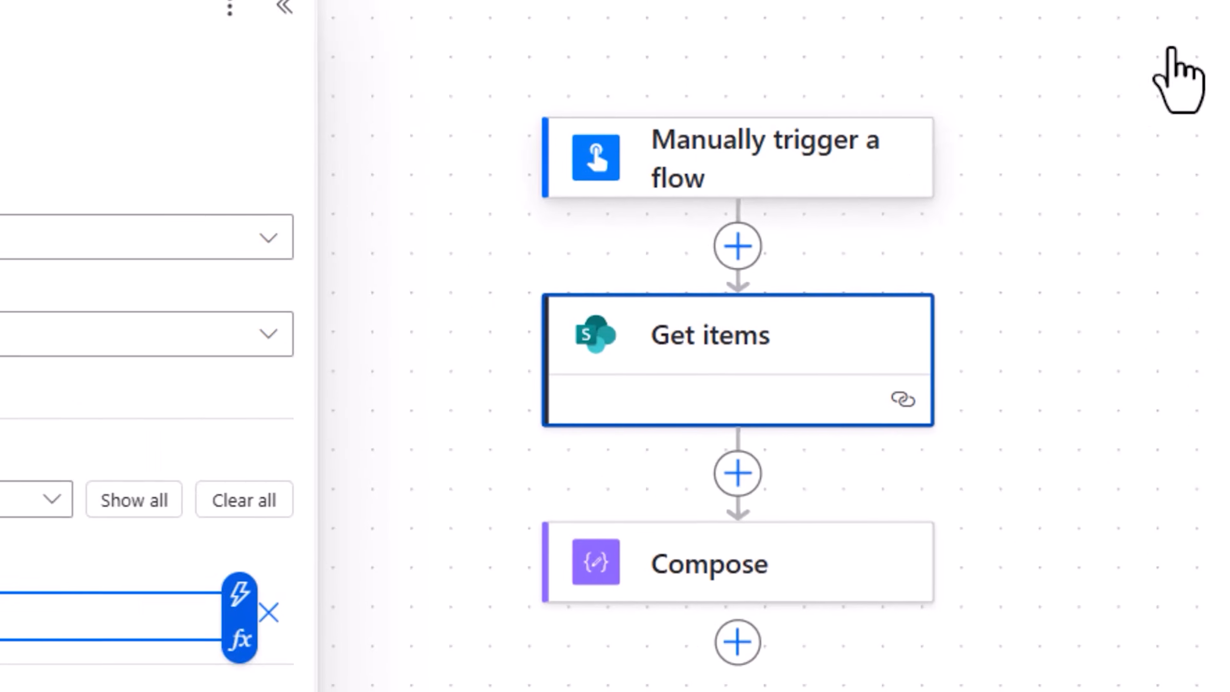
# Test the flow with the extended filter and check the Compose action's output
pyautogui.click(941, 148)
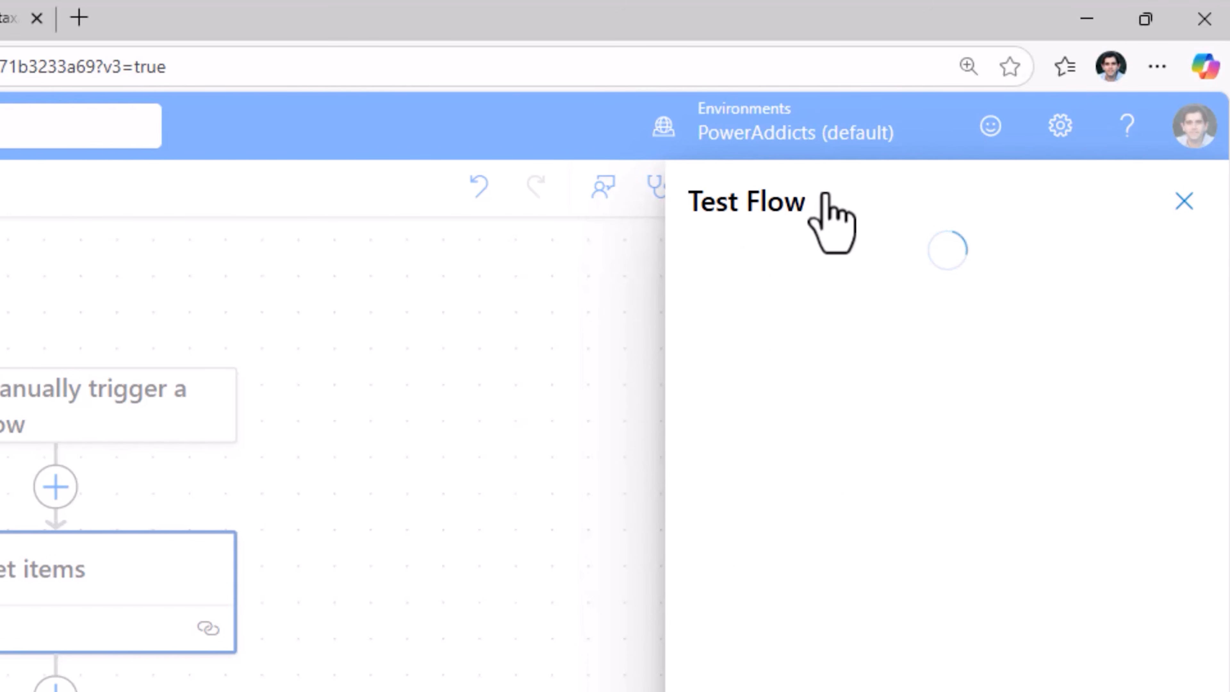
pyautogui.click(706, 262)
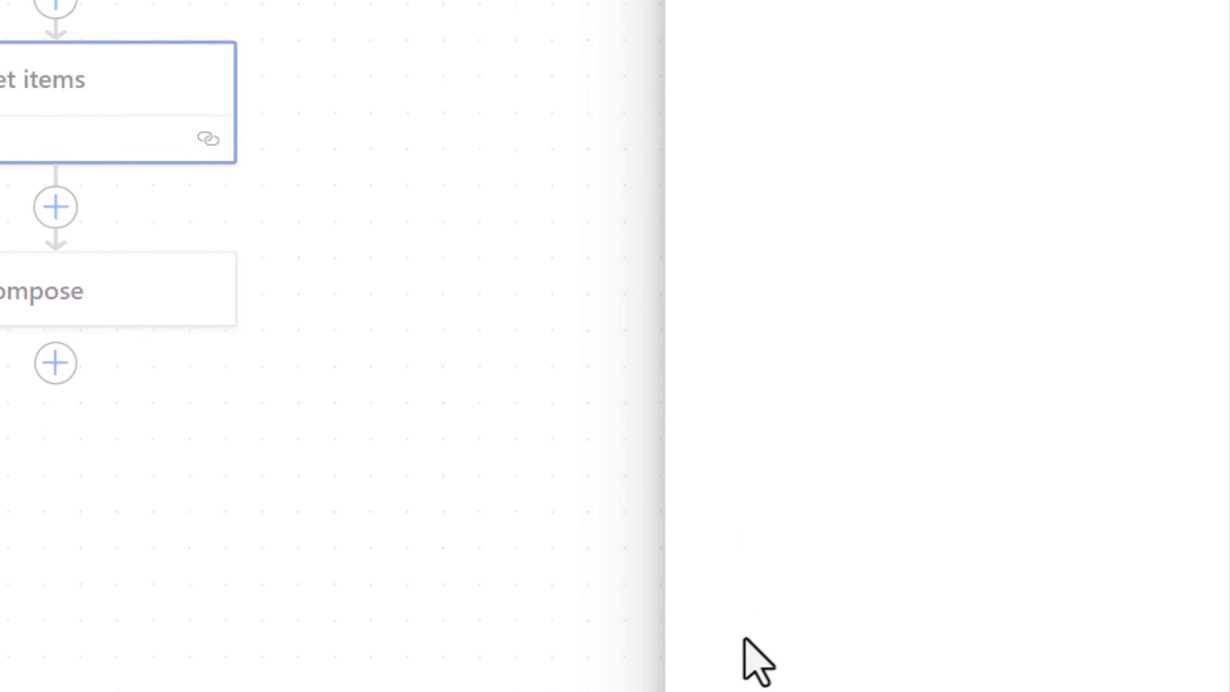
pyautogui.click(775, 655)
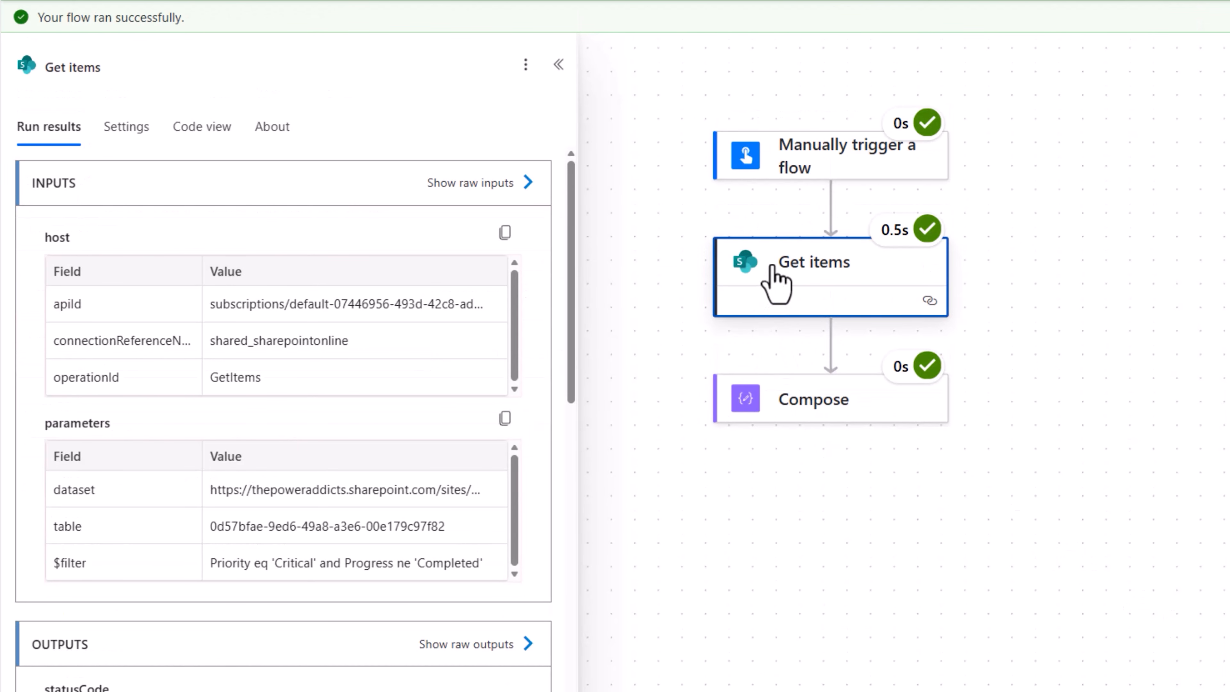
pyautogui.click(830, 419)
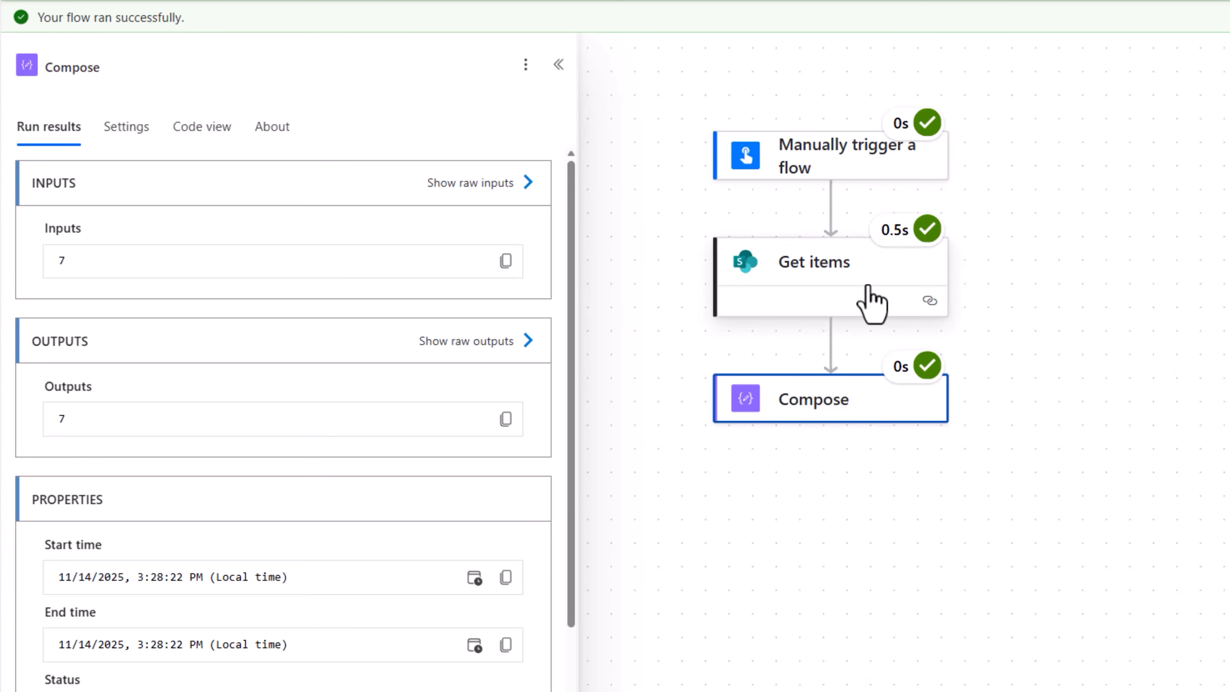
# Examine the raw outputs of Get items, including the body's value array and the fields of its first item
pyautogui.click(871, 302)
pyautogui.scroll(-2, 516, 626)
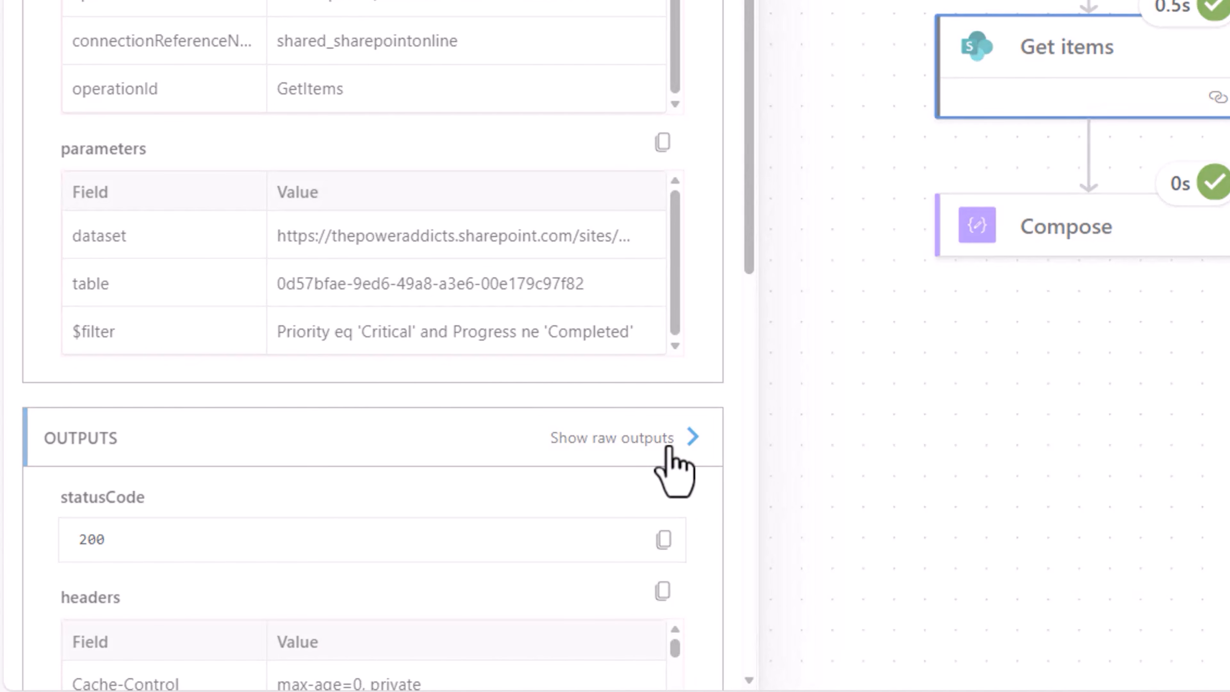
pyautogui.click(668, 448)
pyautogui.scroll(-5, 876, 319)
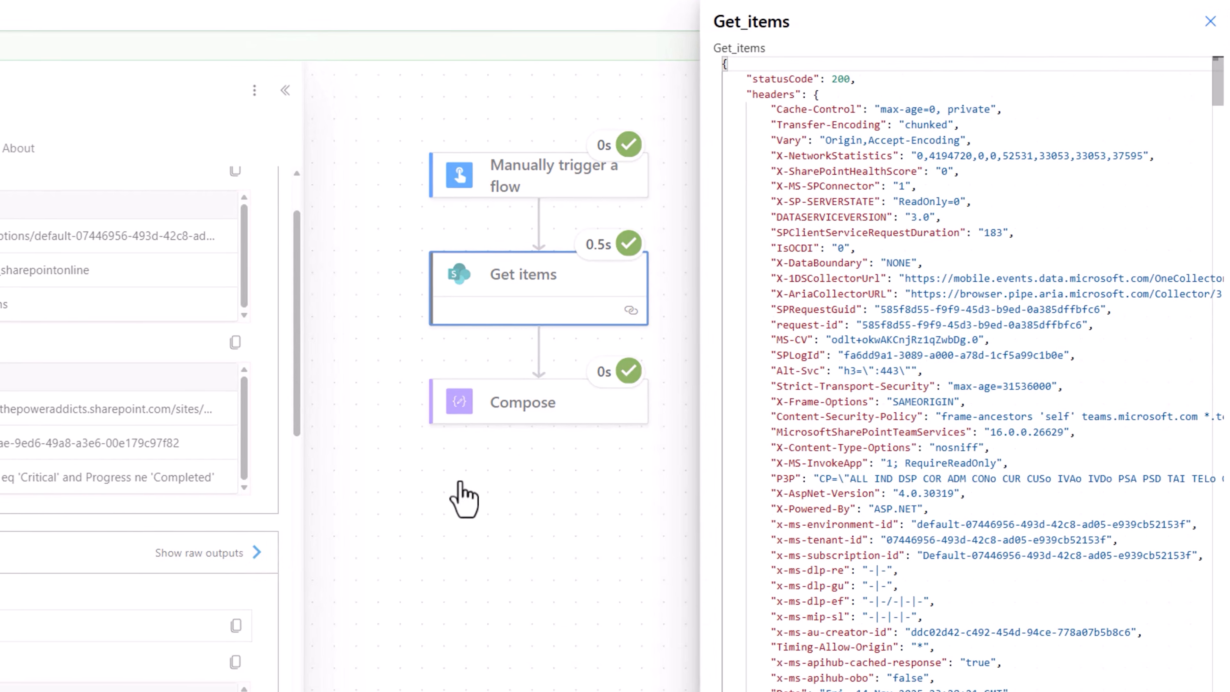
pyautogui.doubleClick(727, 362)
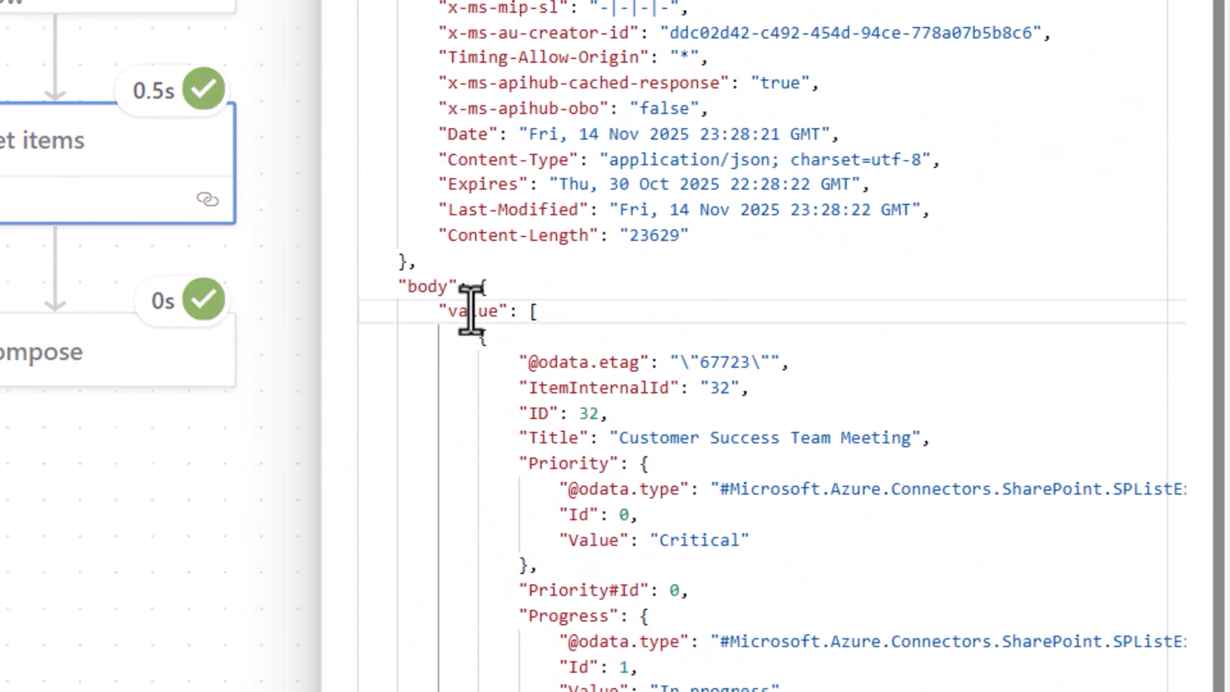
pyautogui.doubleClick(755, 377)
pyautogui.click(536, 312)
pyautogui.scroll(-3, 643, 420)
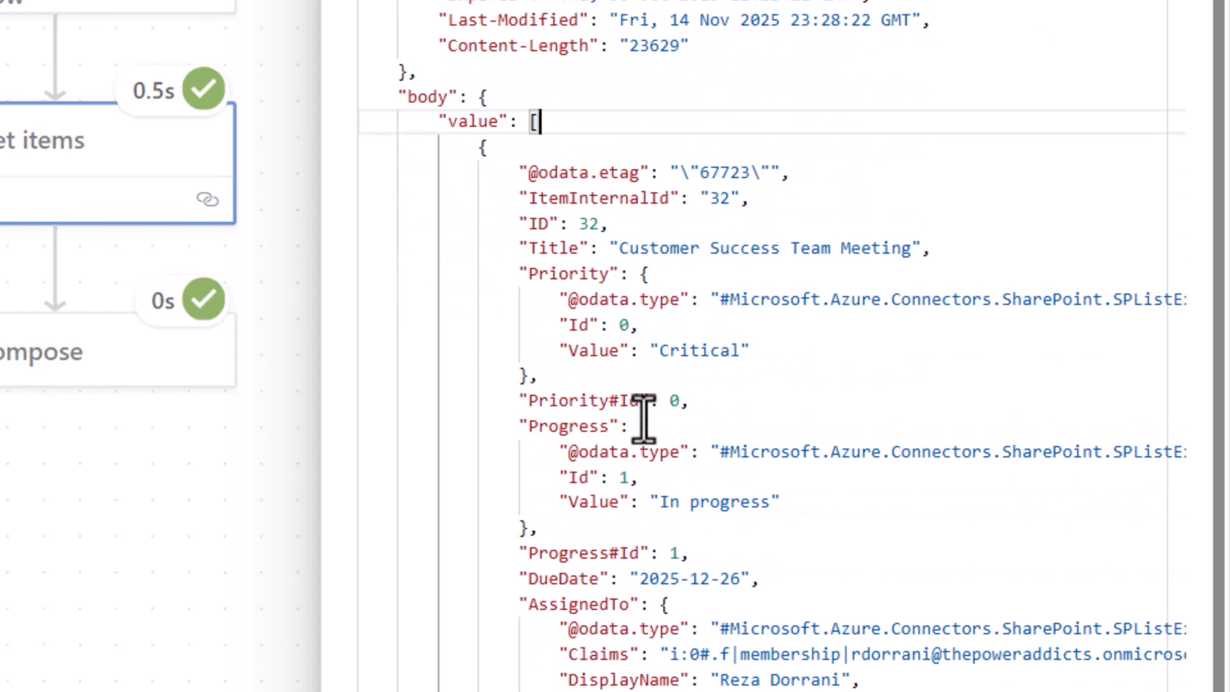
pyautogui.scroll(-2, 644, 420)
pyautogui.click(611, 224)
pyautogui.click(479, 147)
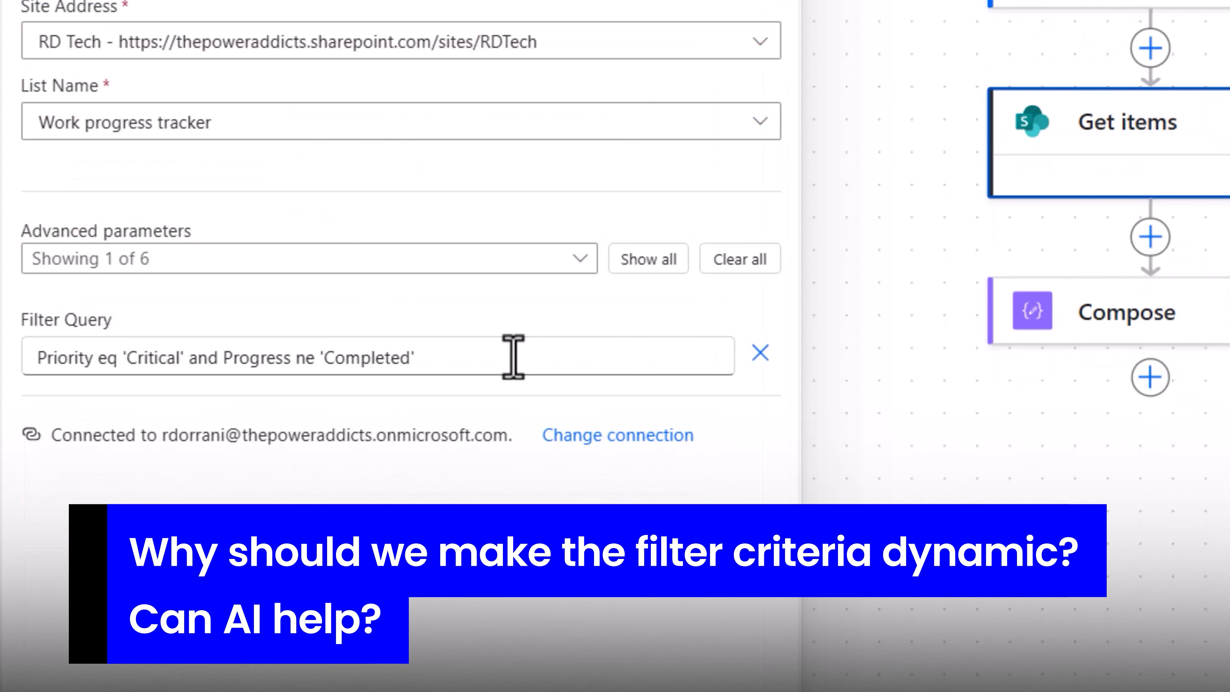
# Add a text input named Describe your scenario to the manual trigger, keeping the default prompt text
pyautogui.click(512, 356)
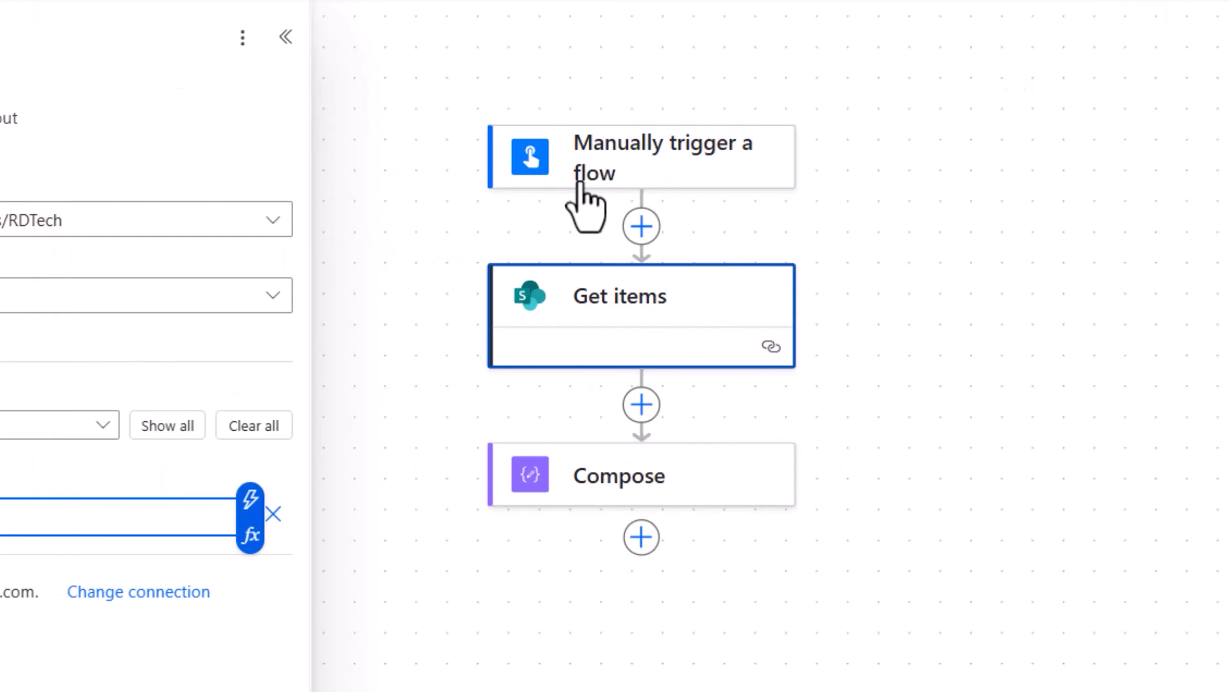
pyautogui.click(578, 164)
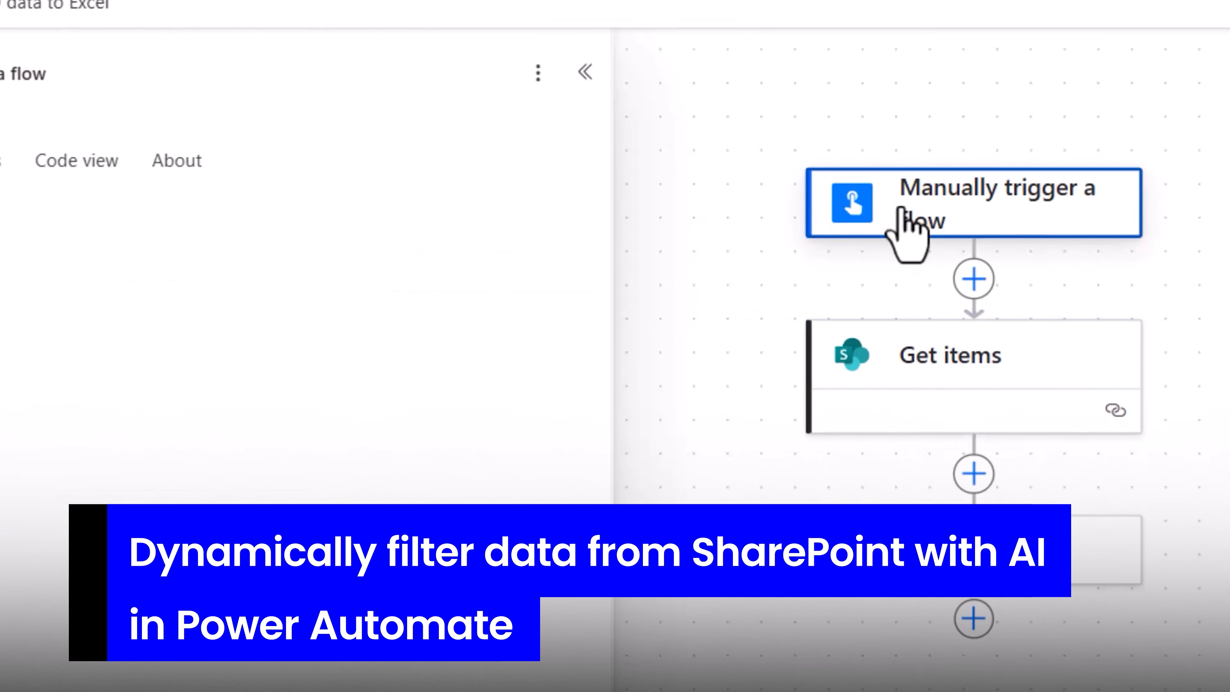
pyautogui.click(90, 299)
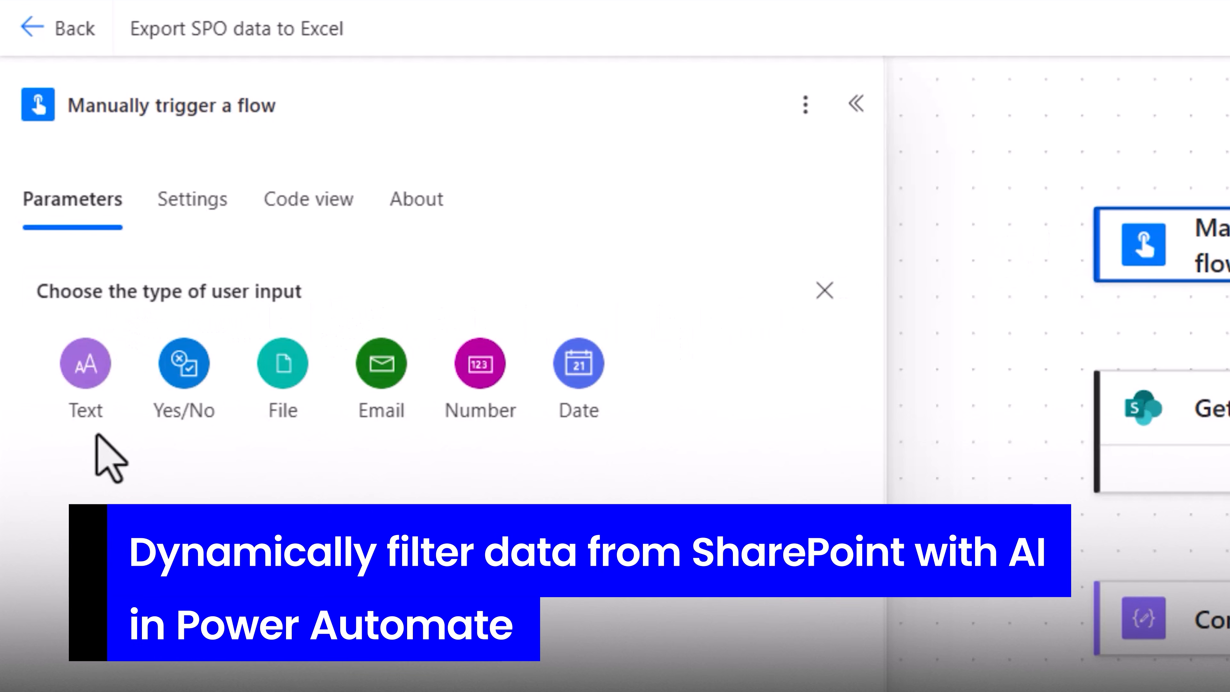
pyautogui.click(71, 382)
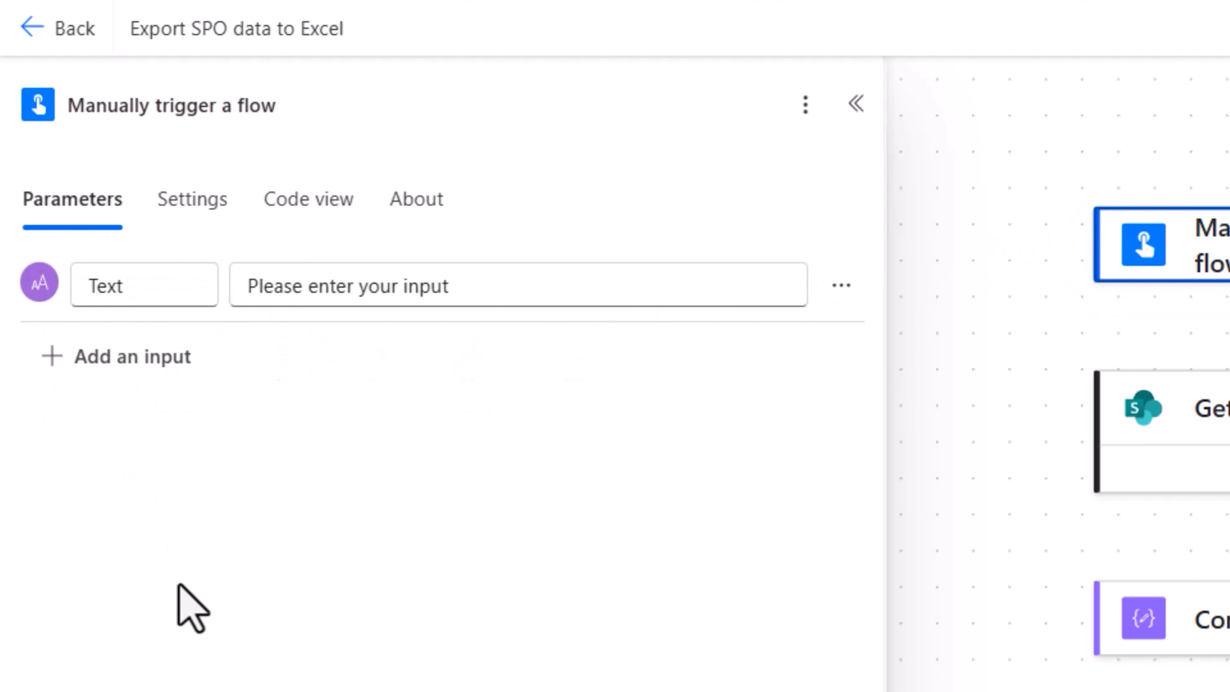
pyautogui.doubleClick(145, 295)
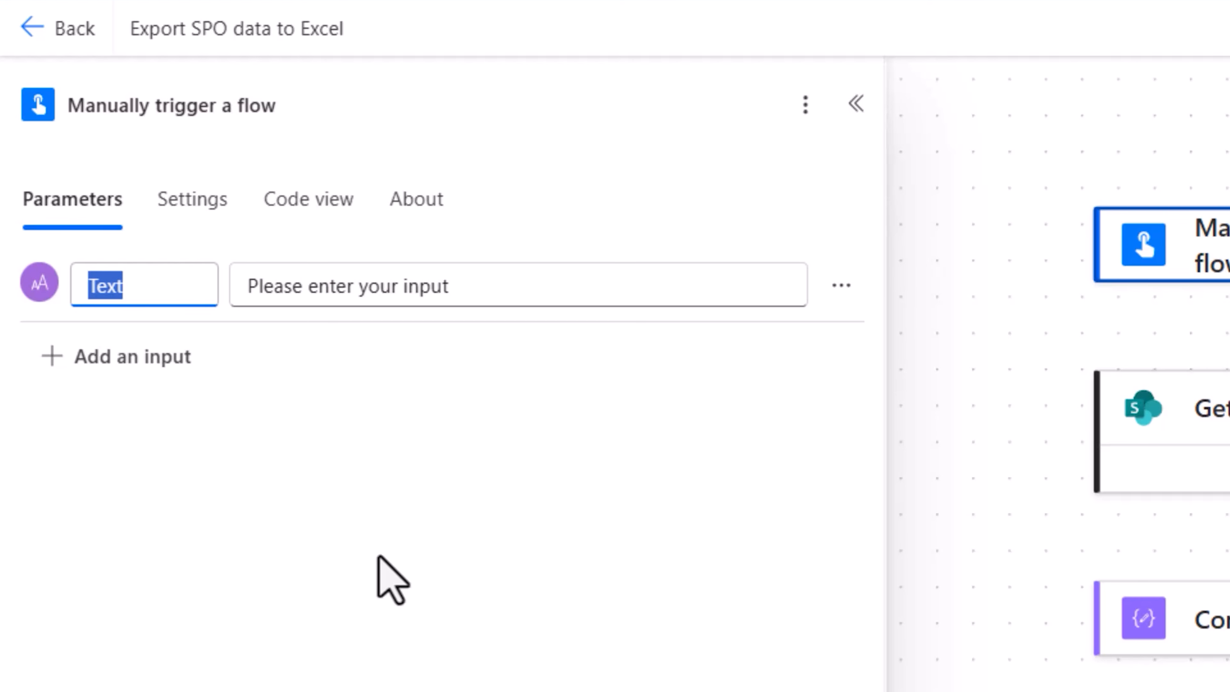
pyautogui.write('e your scenario')
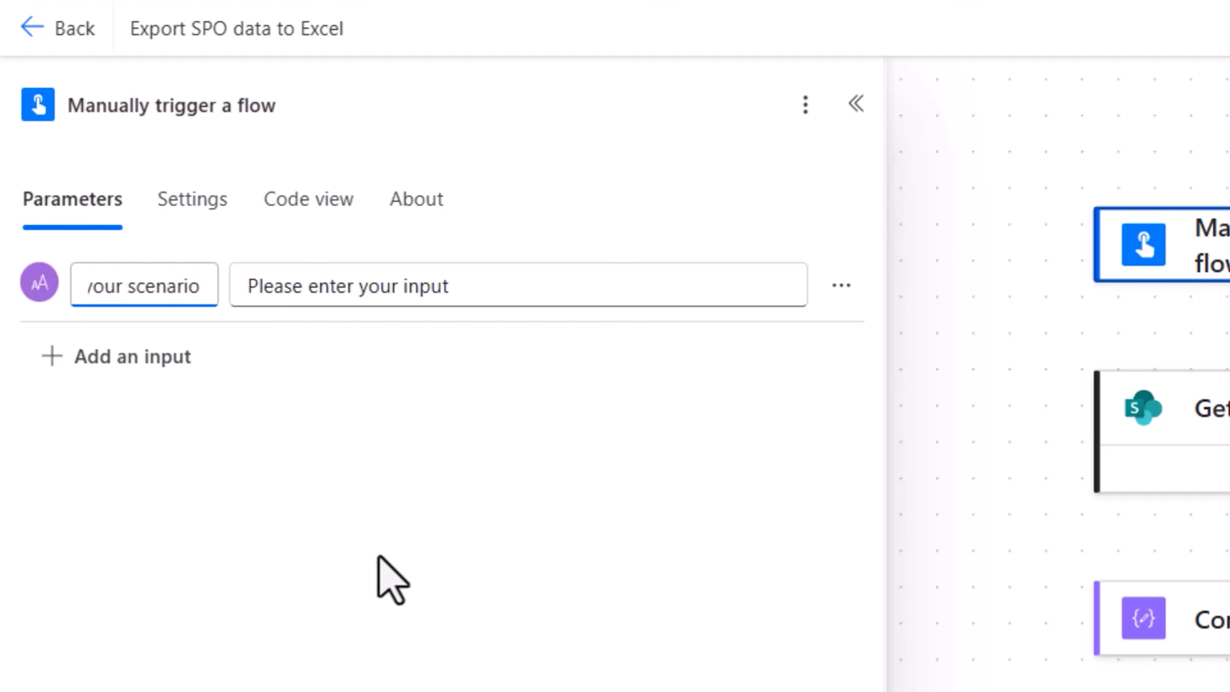
pyautogui.click(315, 431)
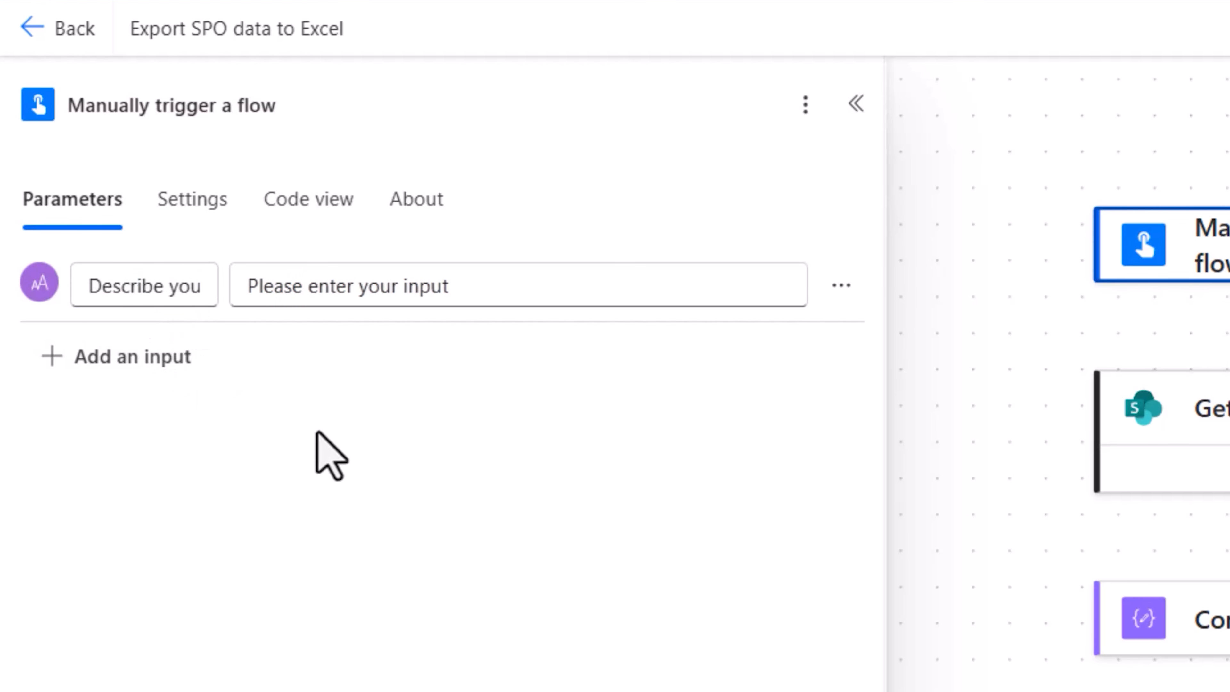
pyautogui.press('Tab')
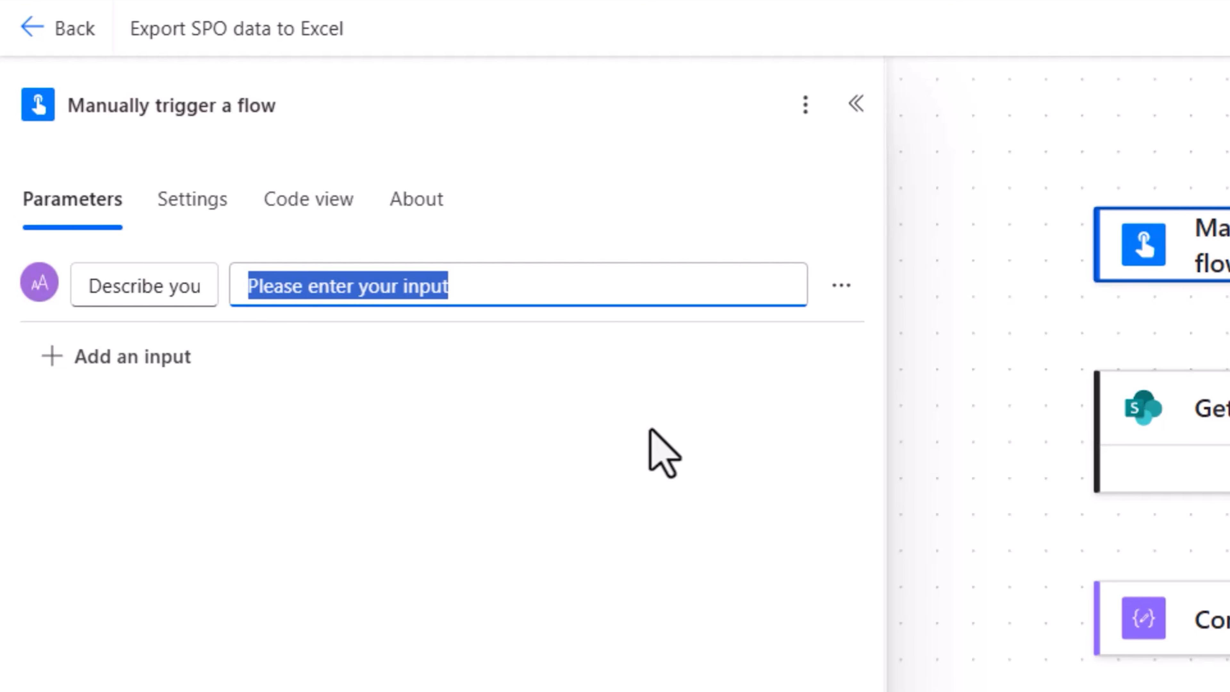
pyautogui.click(706, 382)
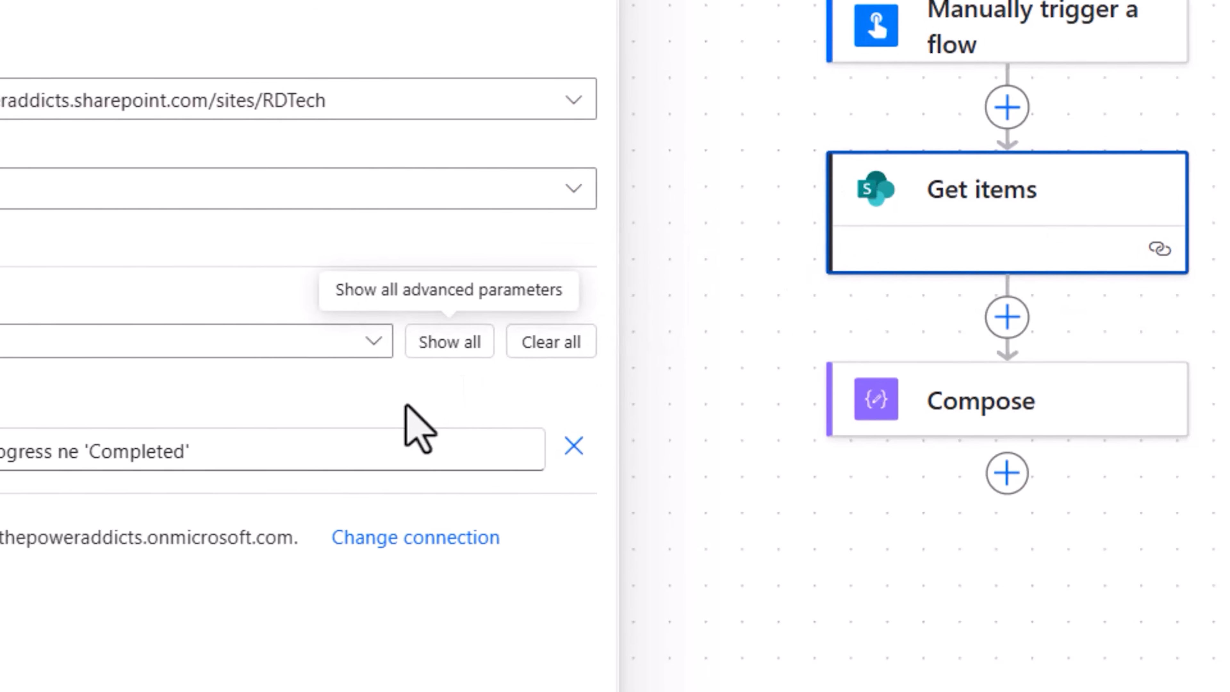
pyautogui.moveTo(253, 470); pyautogui.dragTo(0, 459)
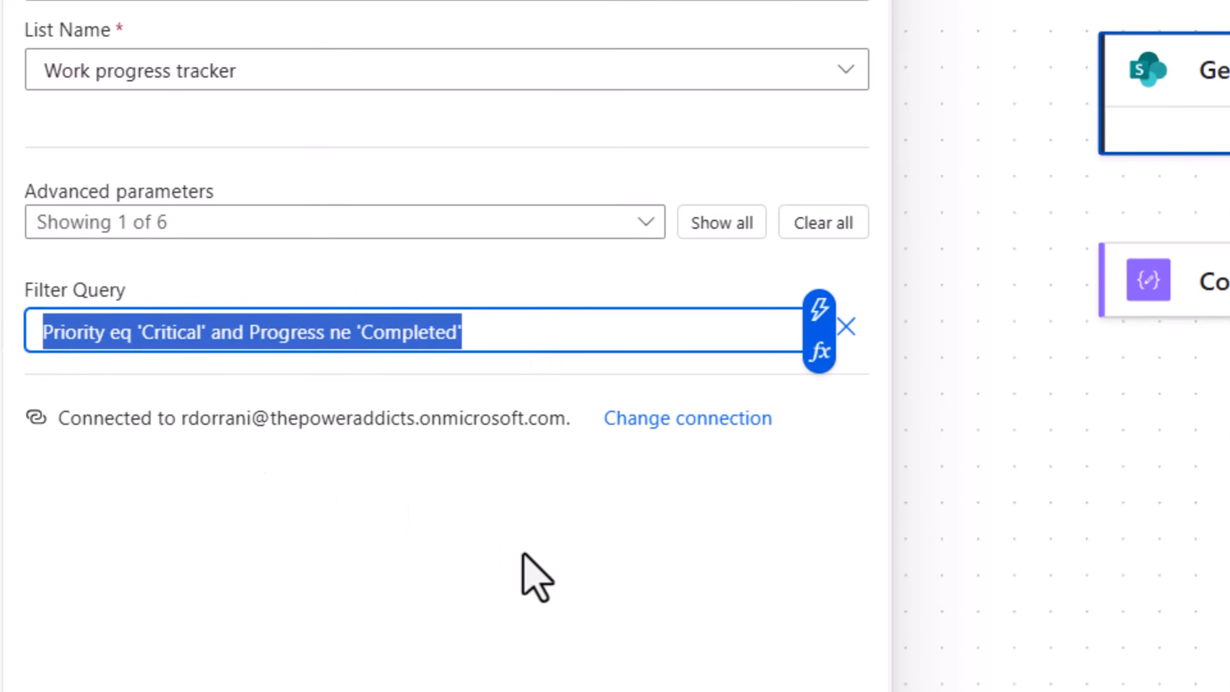
pyautogui.click(523, 555)
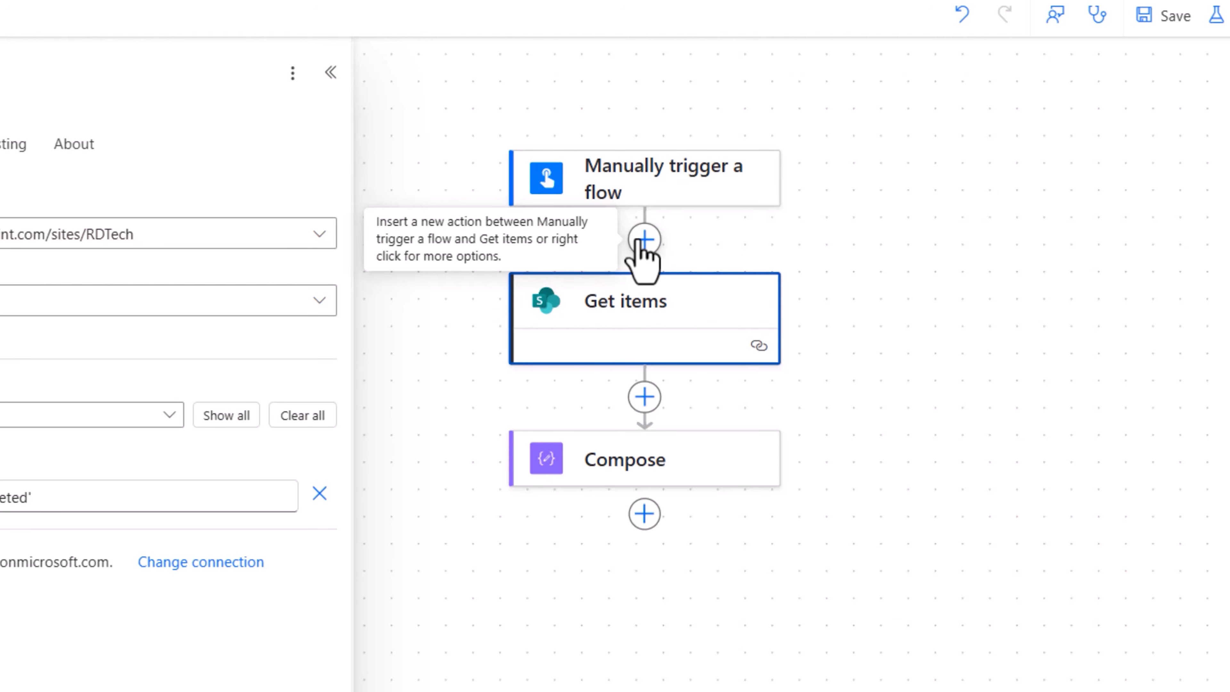
# Insert a Send an HTTP request to SharePoint action between the trigger and Get items, with the RD Tech site and GET method
pyautogui.click(644, 239)
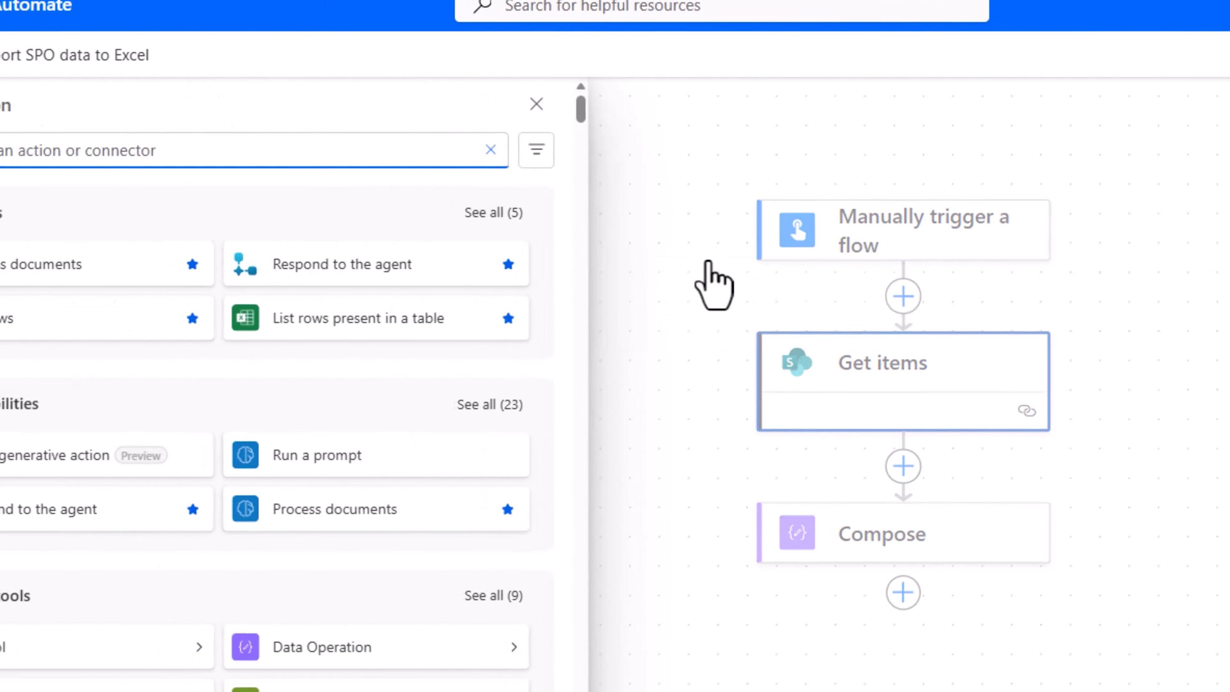
pyautogui.write('send an http')
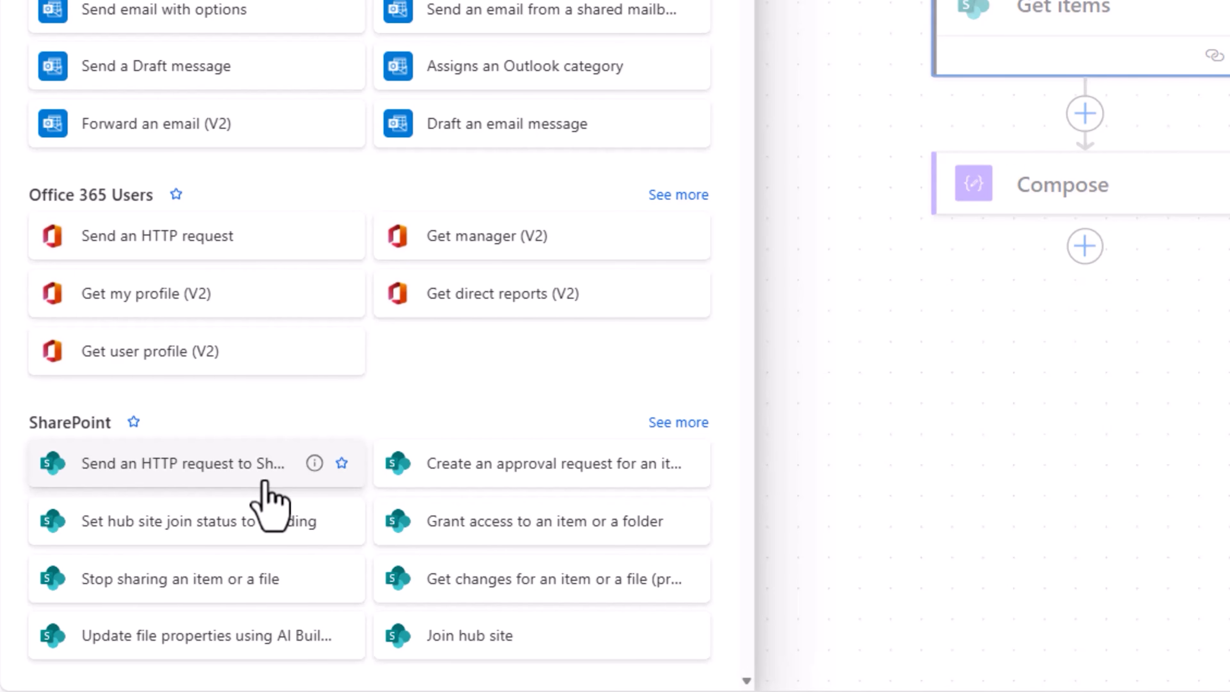
pyautogui.click(143, 475)
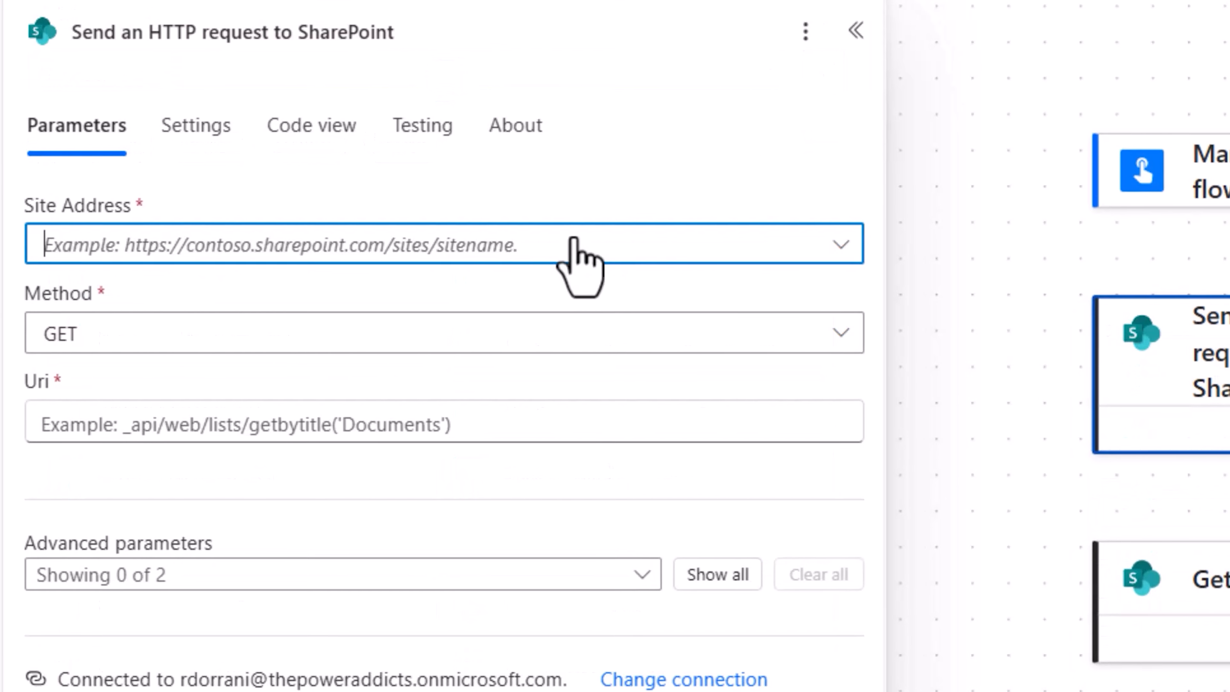
pyautogui.click(277, 377)
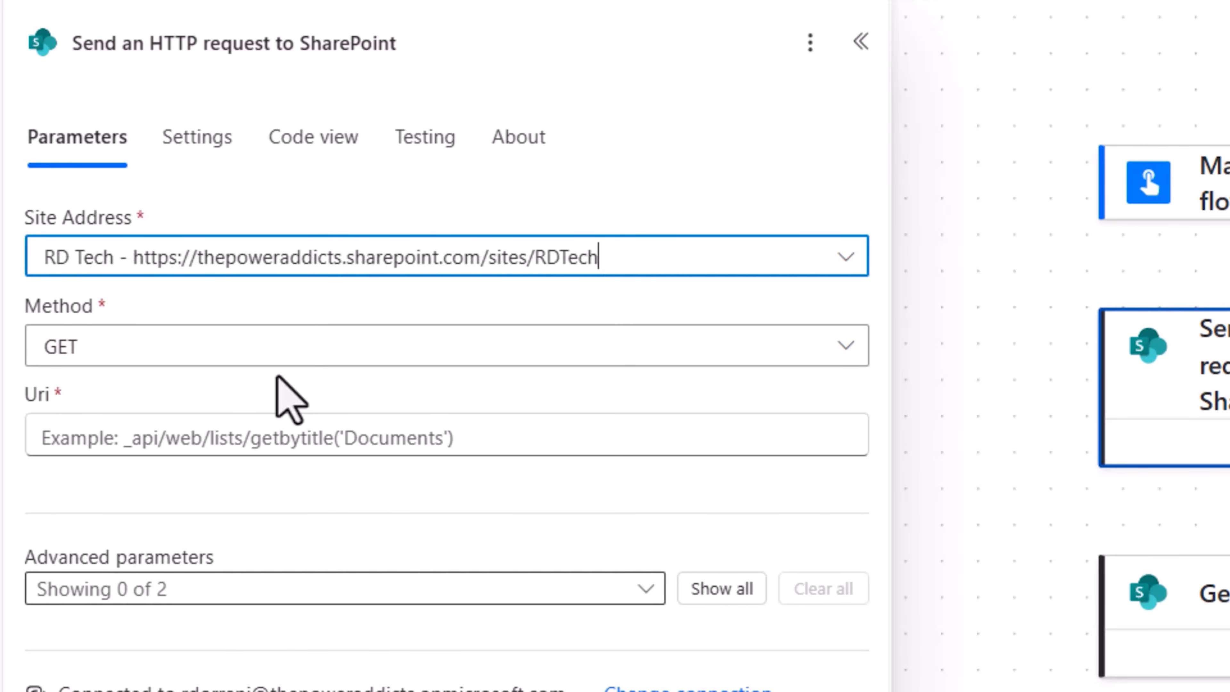
pyautogui.click(69, 363)
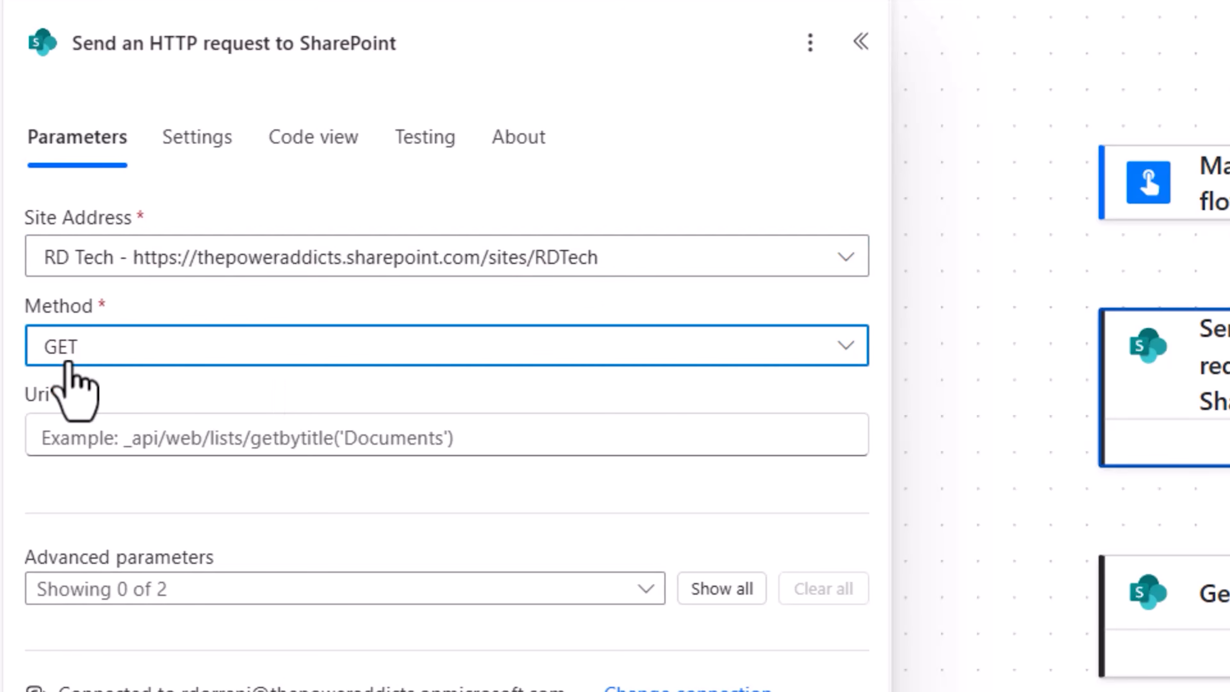
# Set the HTTP request's Uri to /_api/web/lists/getbytitle('Work progress tracker')/Fields, copying the list name from the SharePoint list
pyautogui.click(201, 435)
pyautogui.write('/_api/web/lists/getbytitle')
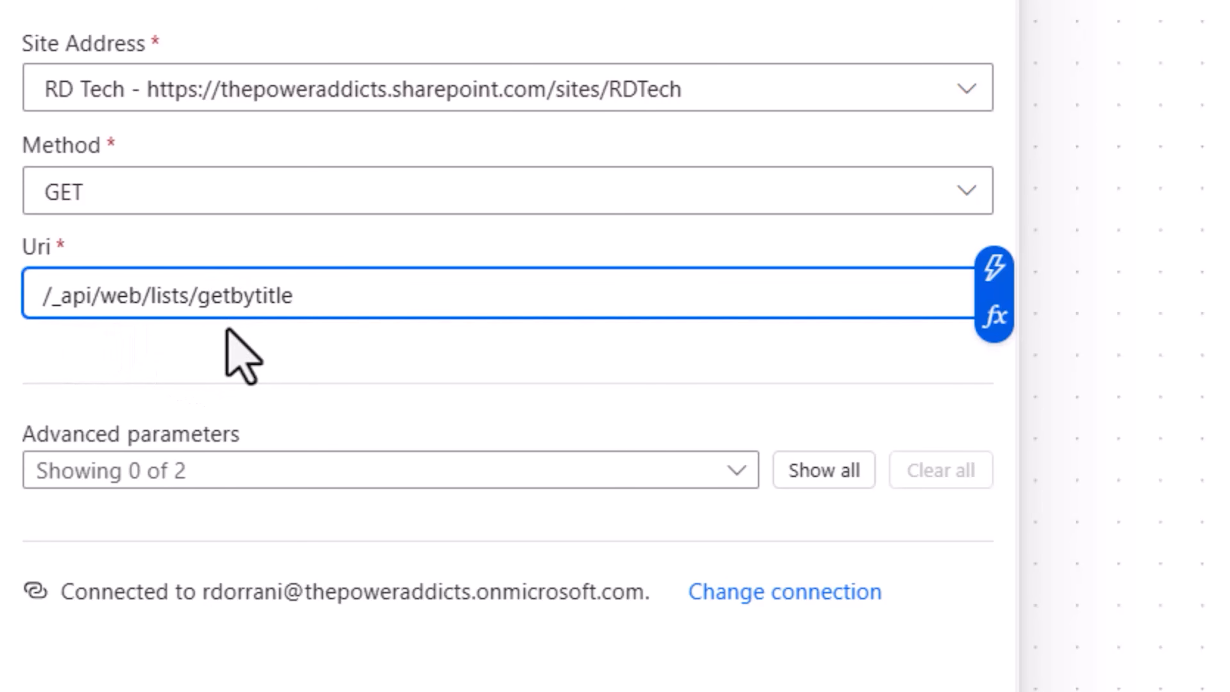
pyautogui.write("(''")
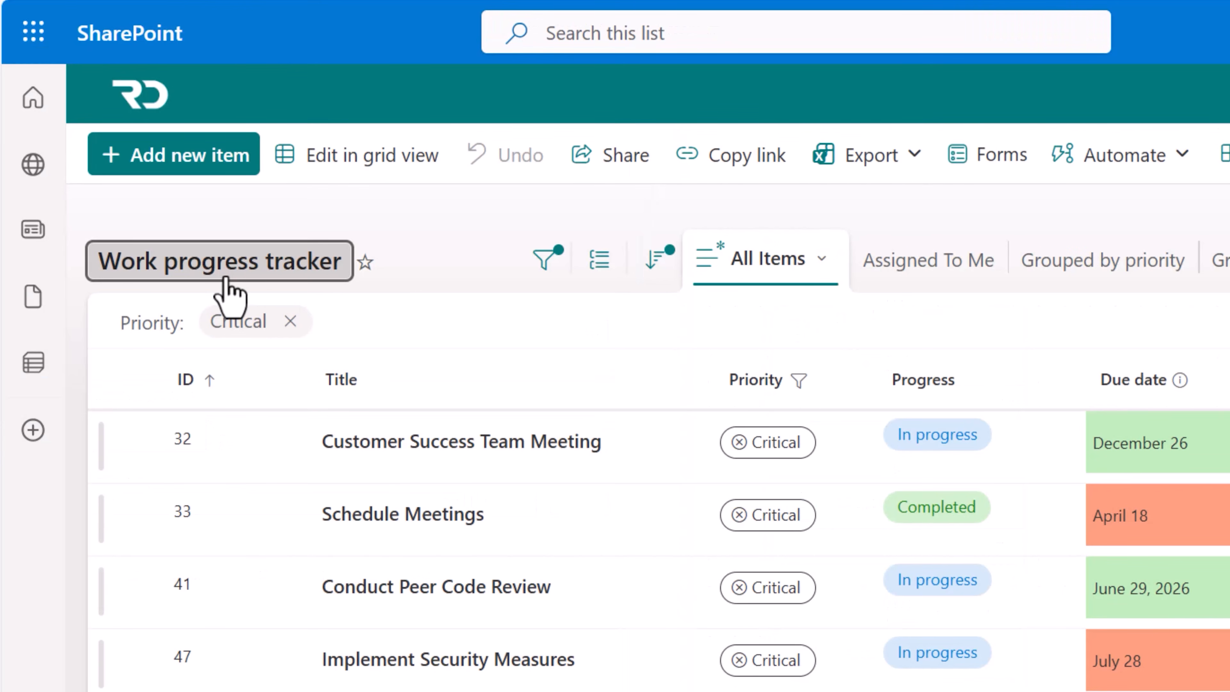
pyautogui.click(225, 277)
pyautogui.tripleClick(371, 202)
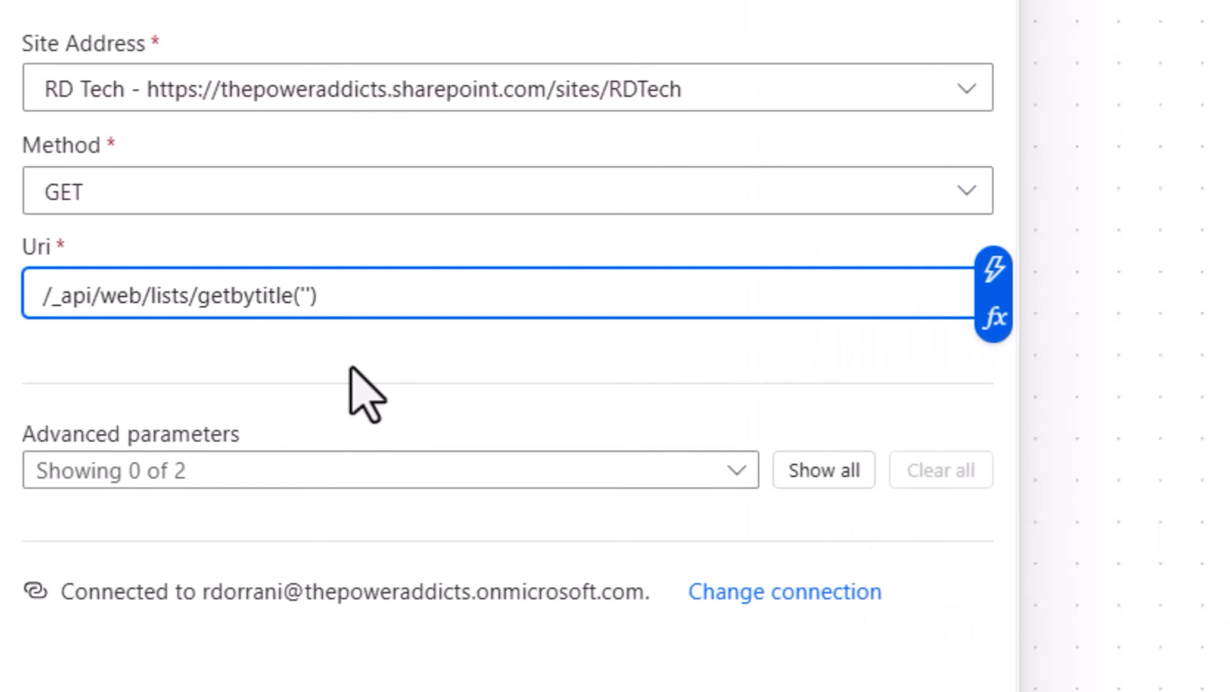
pyautogui.write('Work progress tracker')
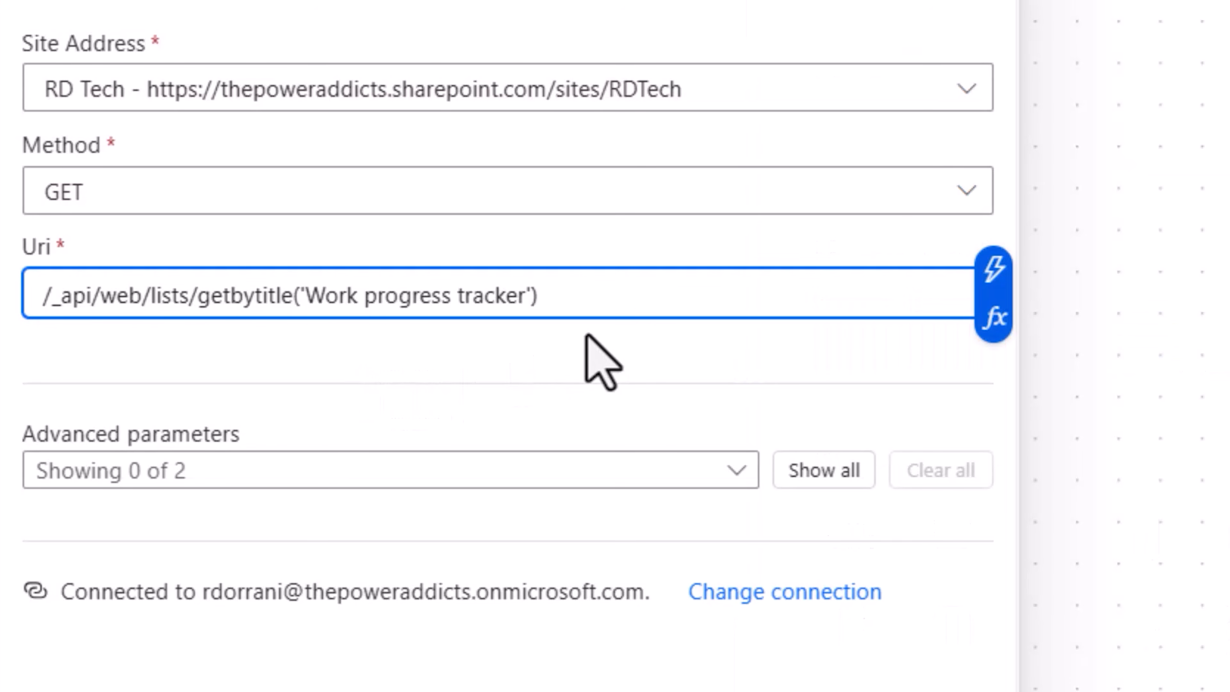
pyautogui.write('/Fields')
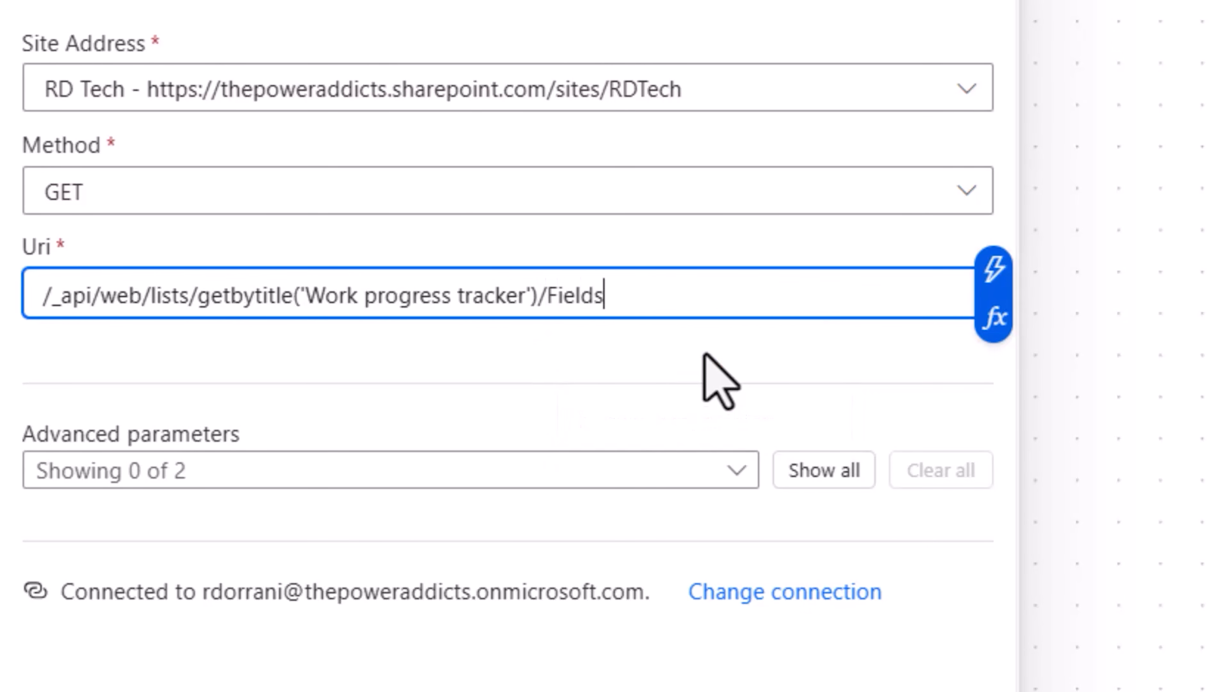
pyautogui.click(702, 367)
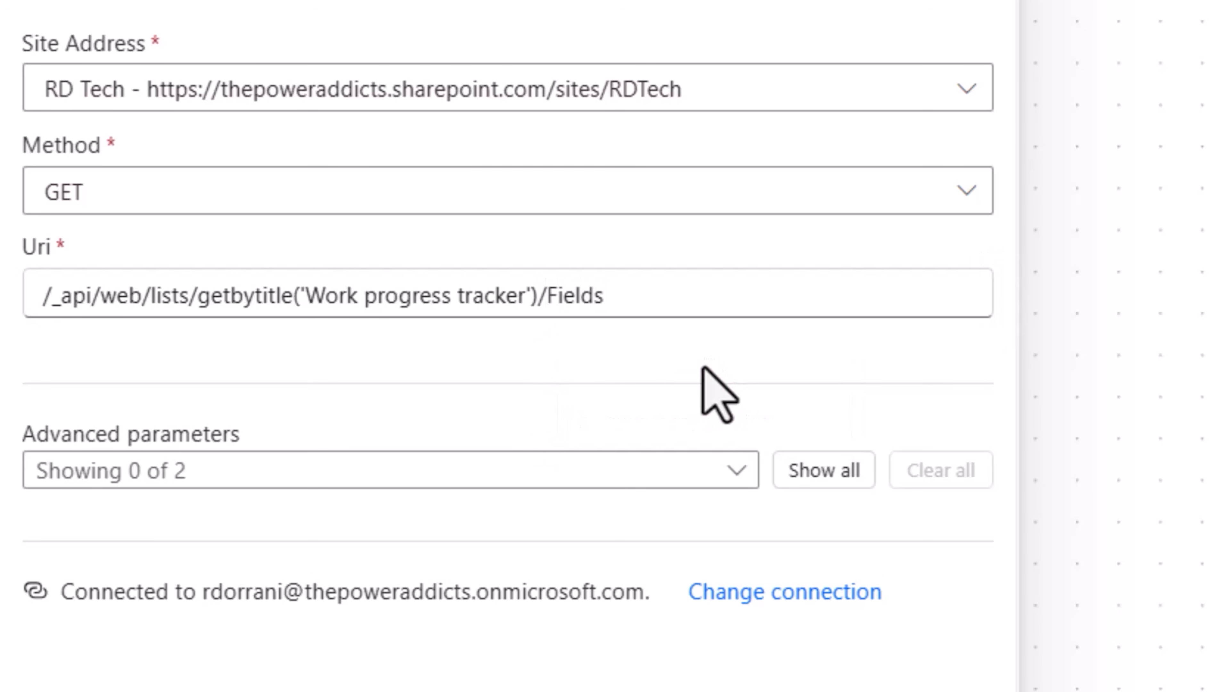
# Rename the Send an HTTP request to SharePoint action as Get List Schema
pyautogui.click(423, 188)
pyautogui.hotkey('ctrl', 'a')
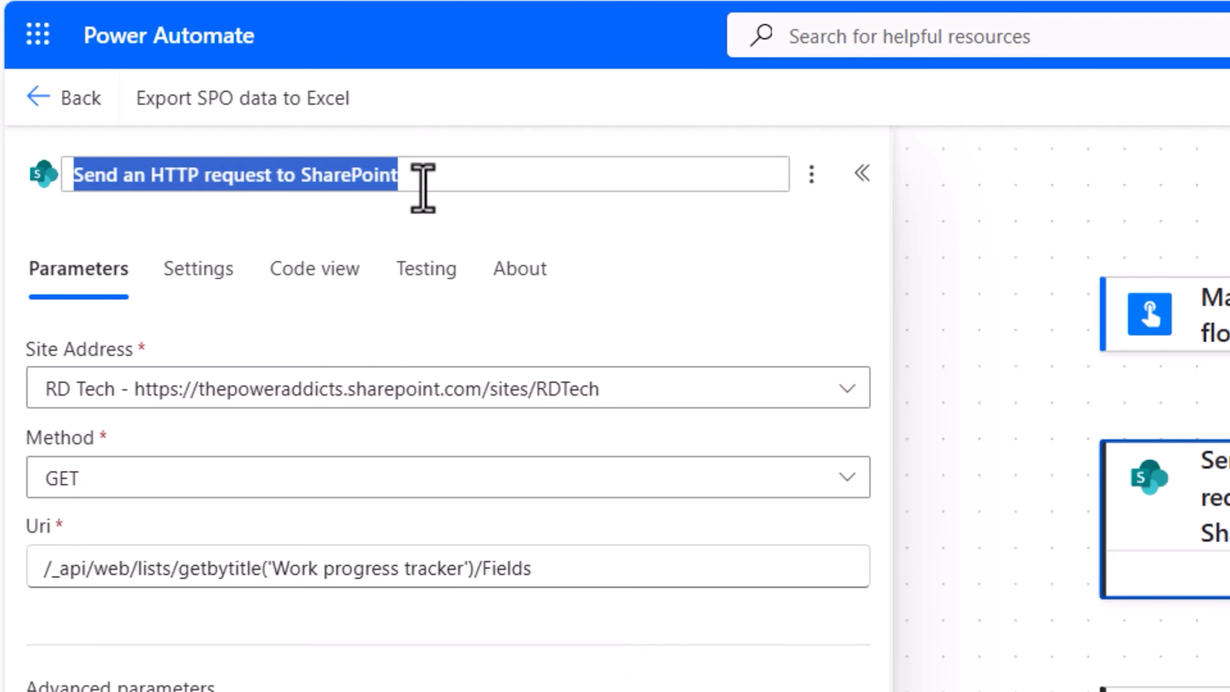
pyautogui.write('Get List Schema')
pyautogui.click(701, 235)
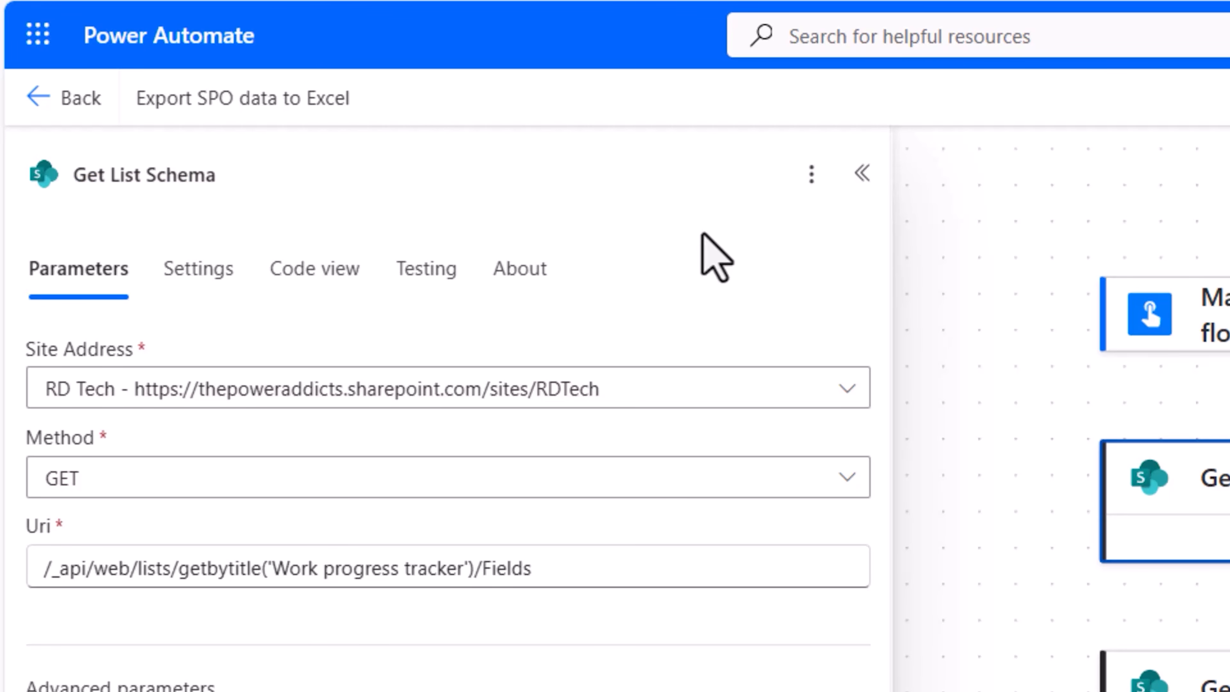
# Run a manual test of the flow with "test" as the scenario description
pyautogui.click(906, 187)
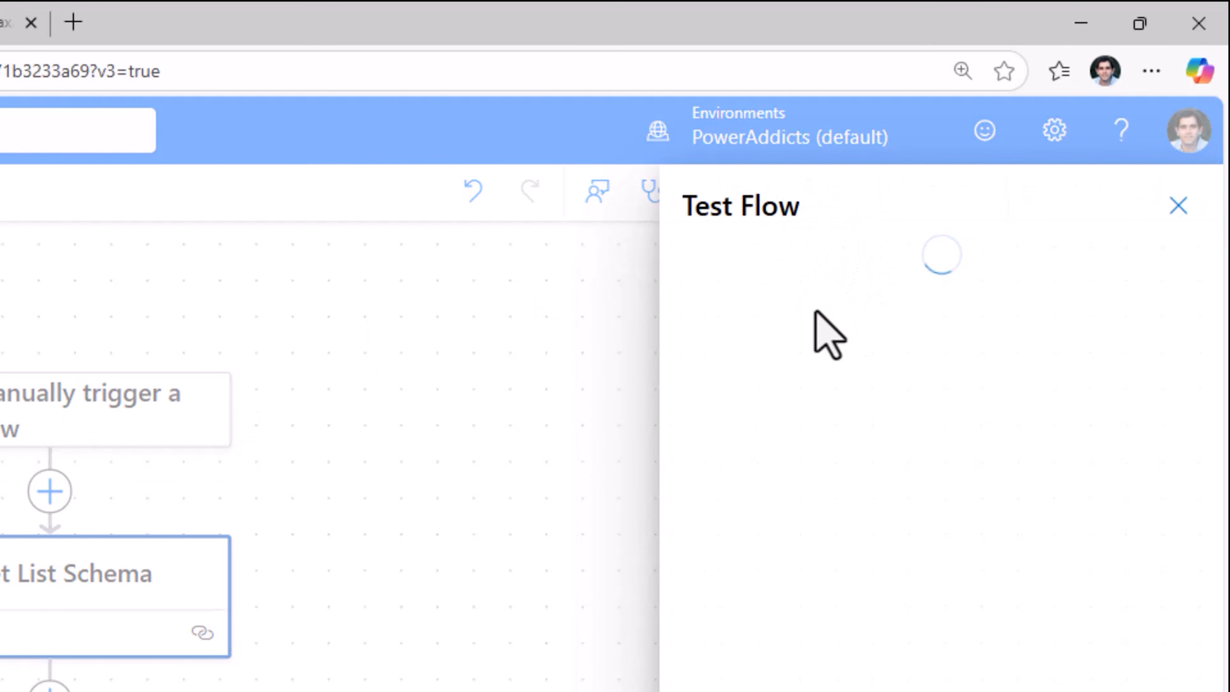
pyautogui.click(731, 645)
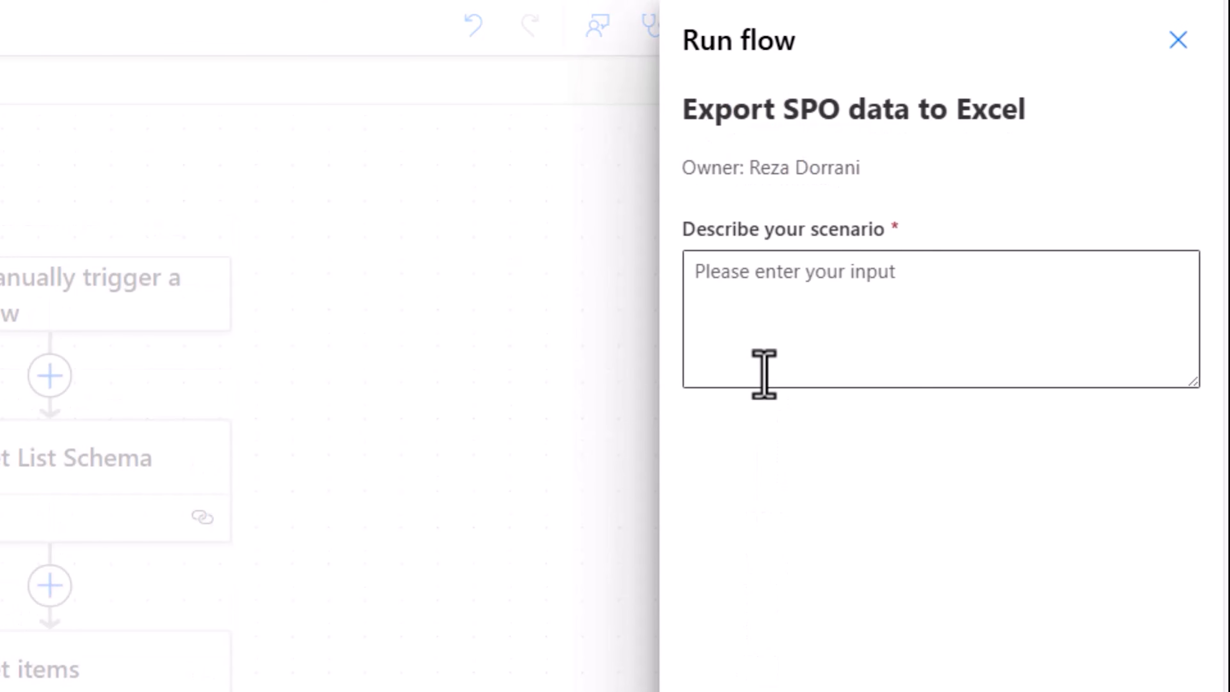
pyautogui.click(770, 322)
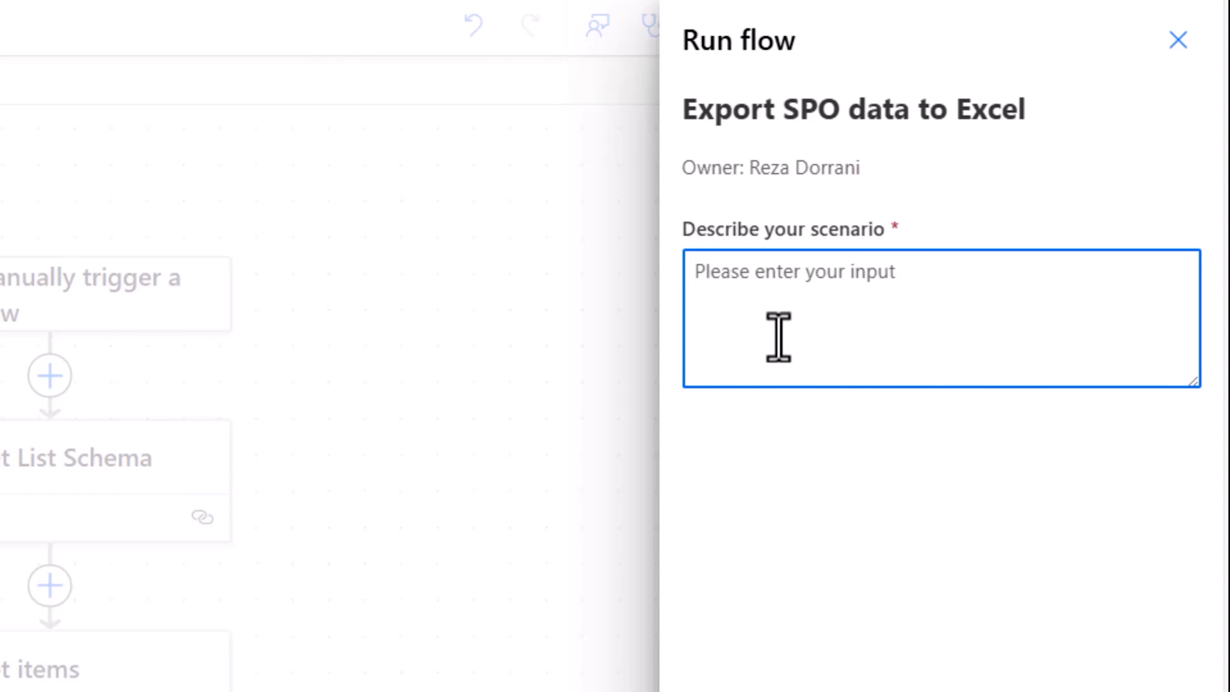
pyautogui.write('test')
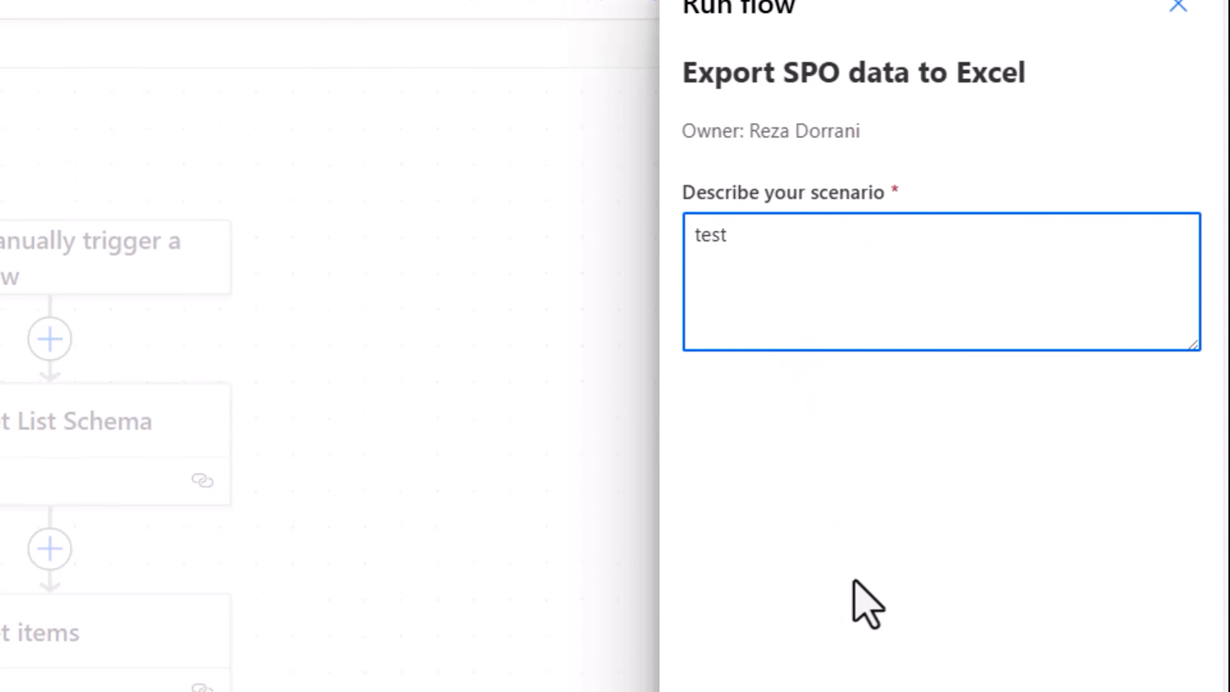
pyautogui.click(742, 647)
pyautogui.click(741, 648)
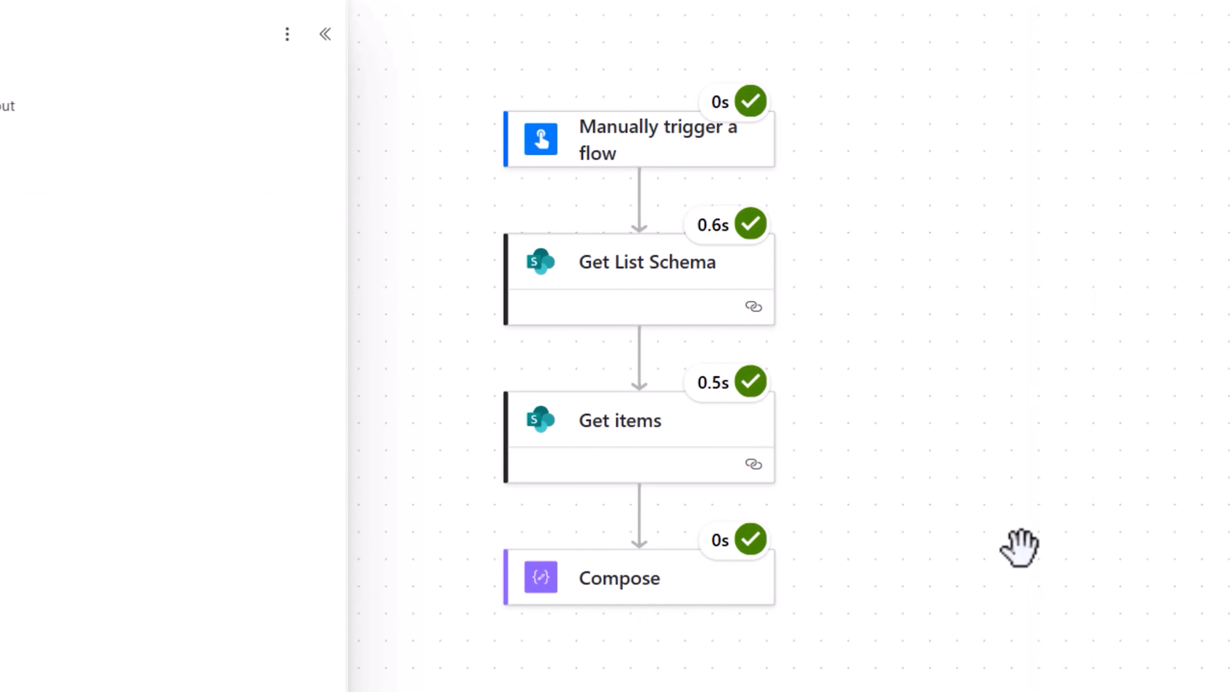
# Examine the raw outputs of Get List Schema, focusing on the Priority field's EntityPropertyName, InternalName and Choices values
pyautogui.click(632, 305)
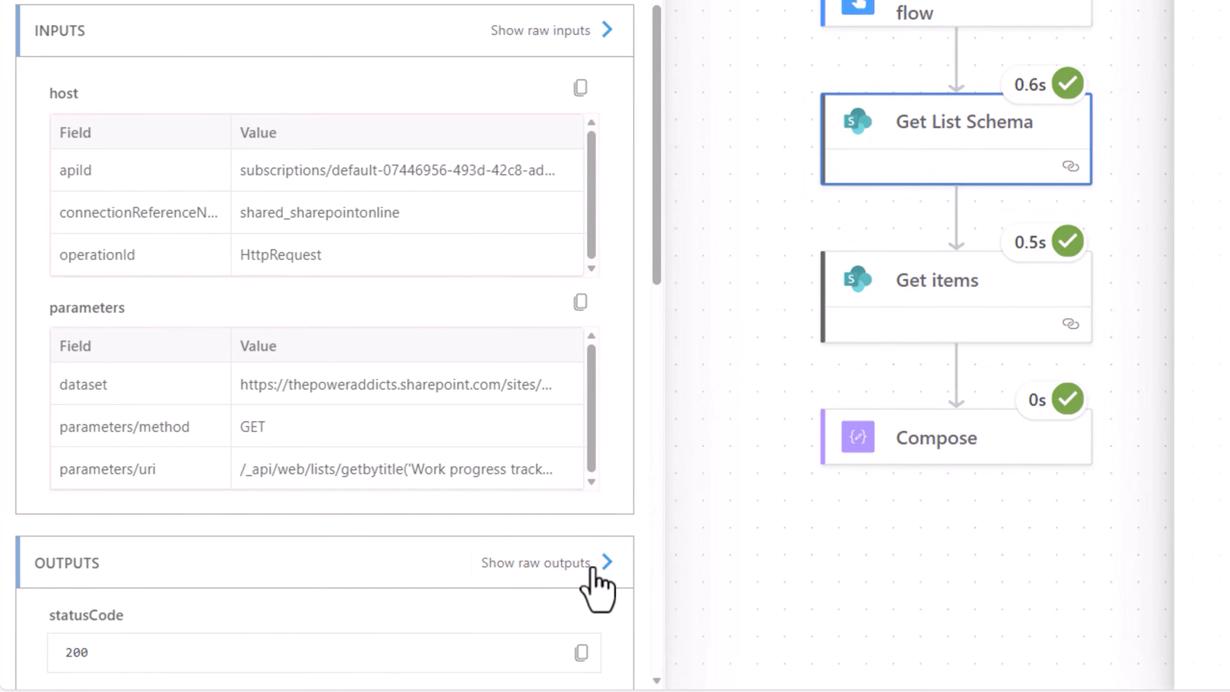
pyautogui.click(597, 563)
pyautogui.scroll(-10, 892, 376)
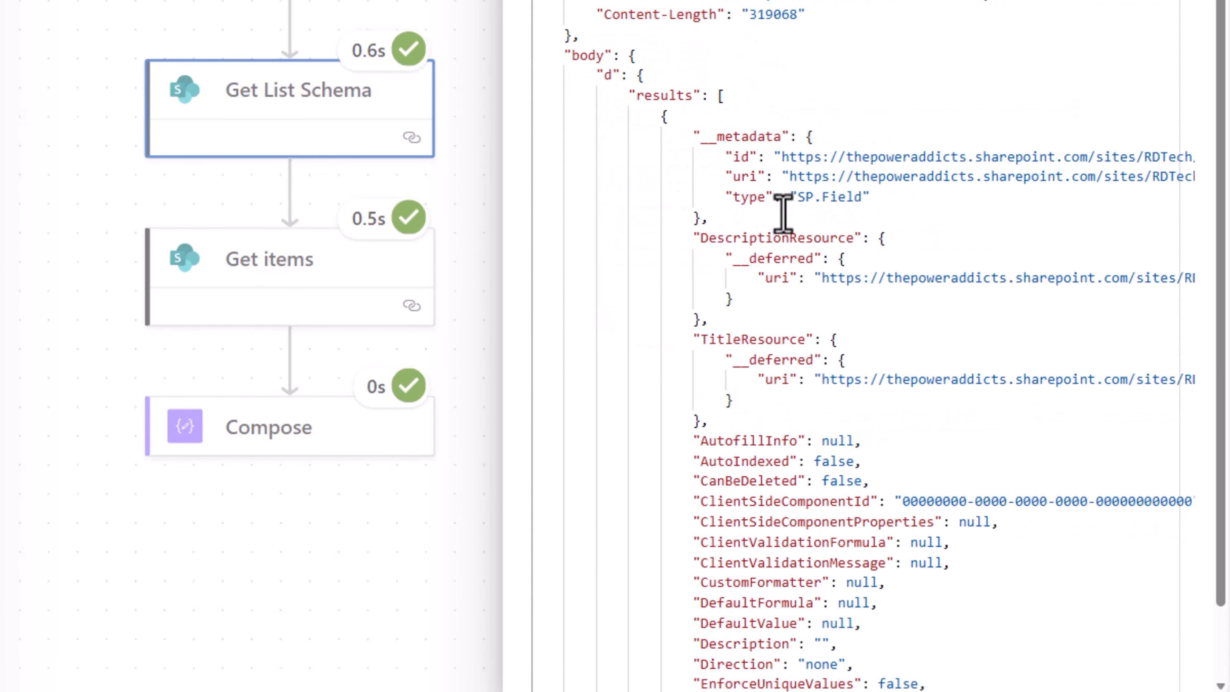
pyautogui.scroll(-2, 783, 214)
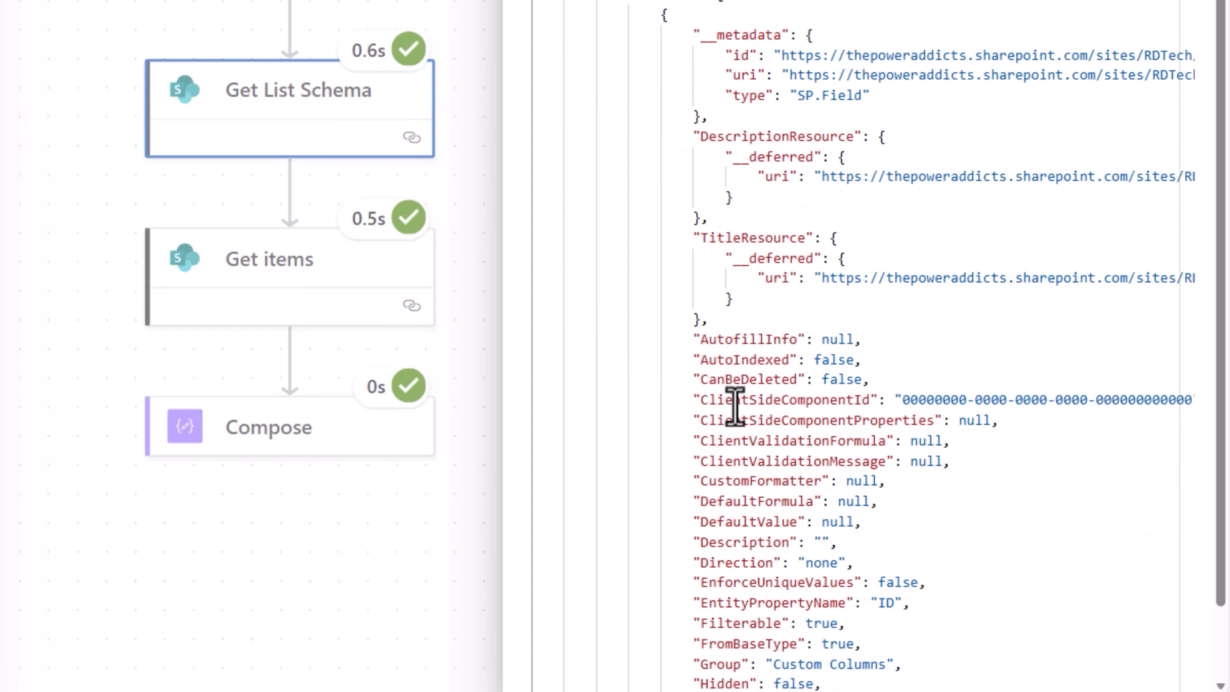
pyautogui.scroll(-15, 734, 406)
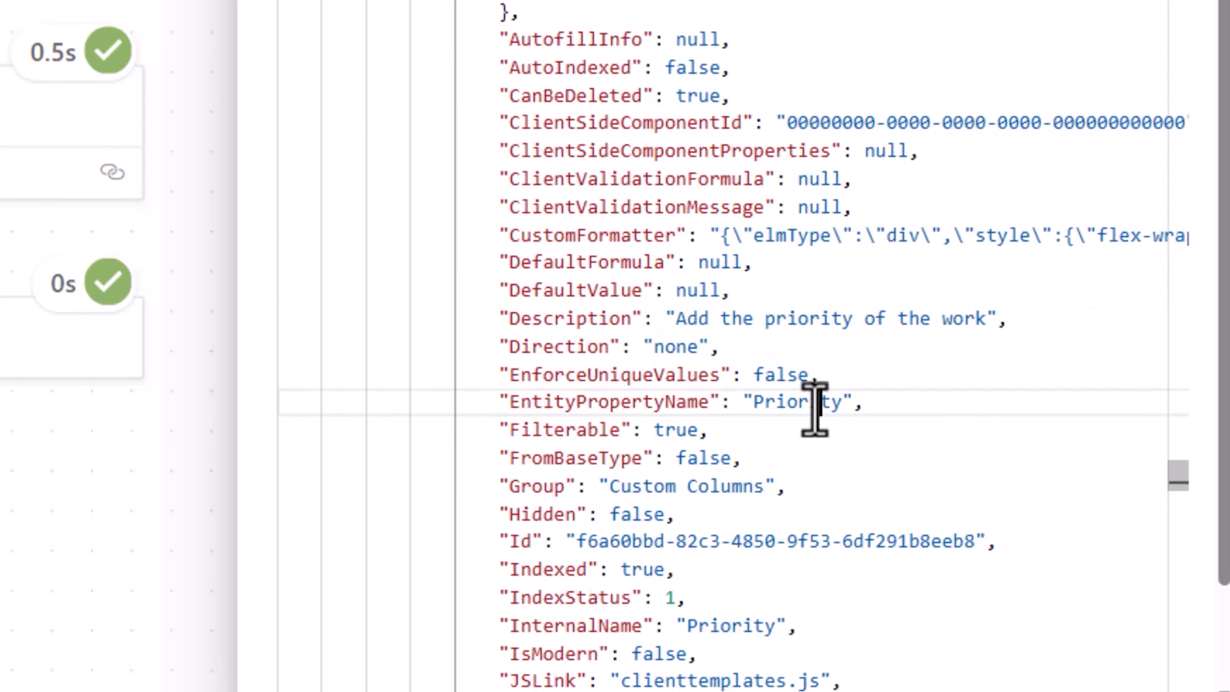
pyautogui.doubleClick(814, 409)
pyautogui.scroll(-4, 737, 455)
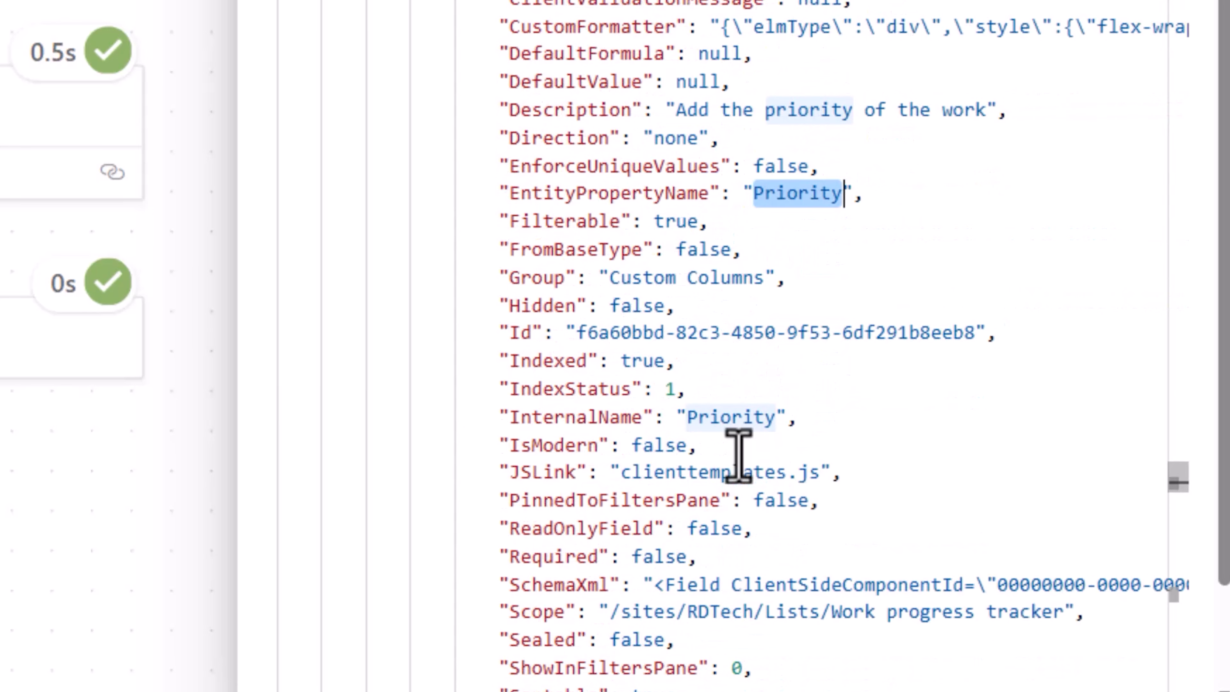
pyautogui.doubleClick(728, 416)
pyautogui.scroll(-5, 750, 456)
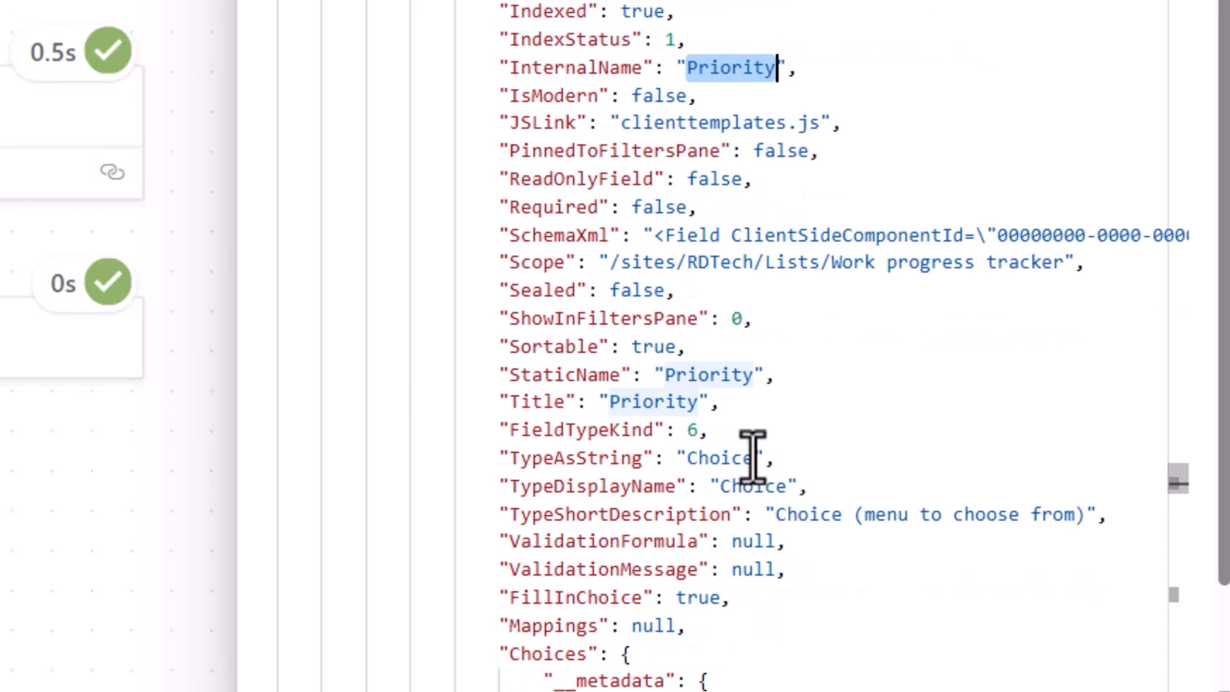
pyautogui.scroll(-7, 750, 458)
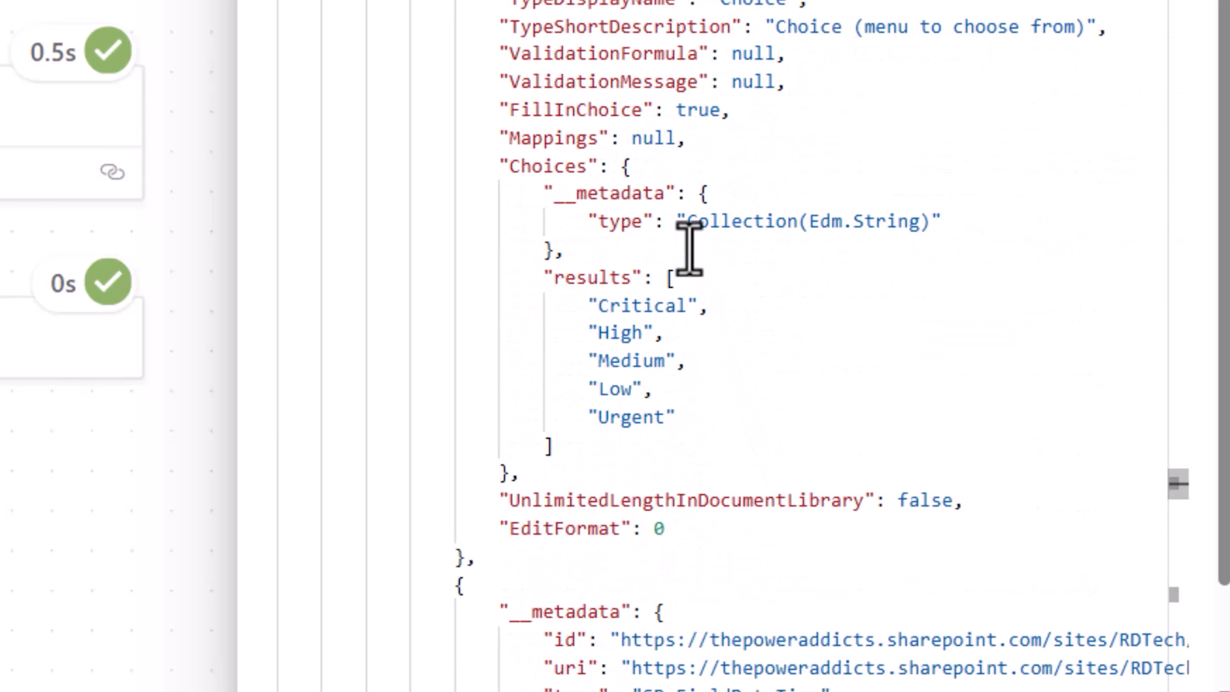
pyautogui.doubleClick(549, 168)
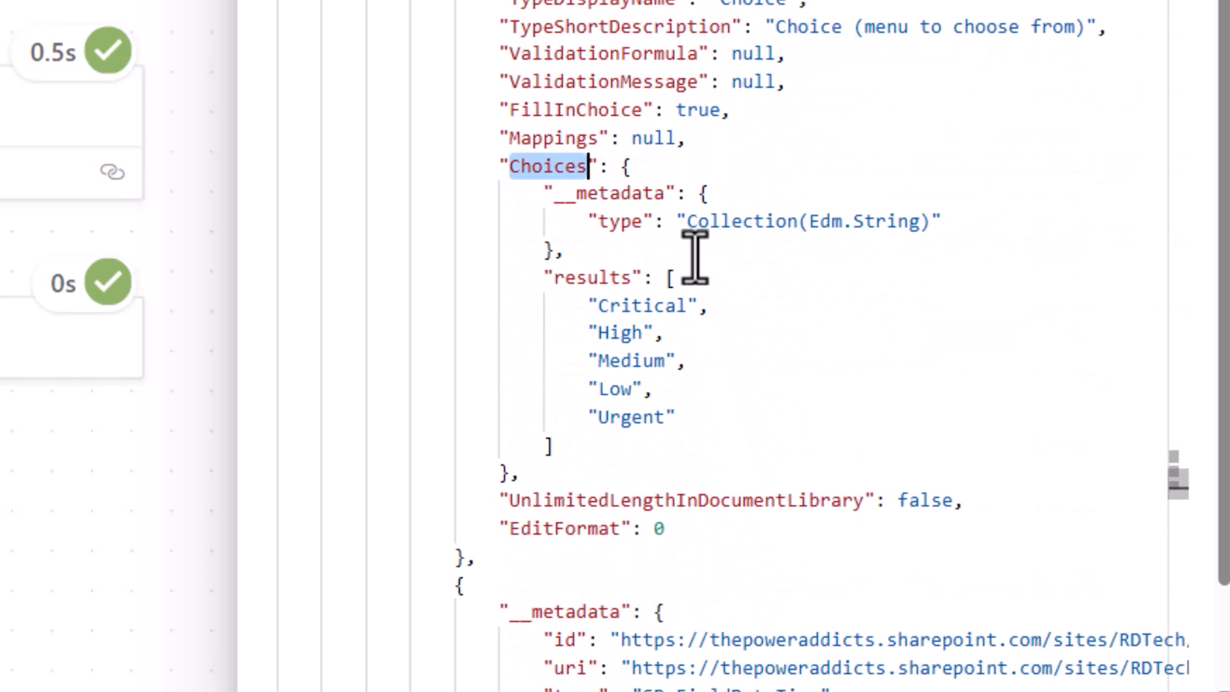
pyautogui.moveTo(569, 306); pyautogui.dragTo(681, 416)
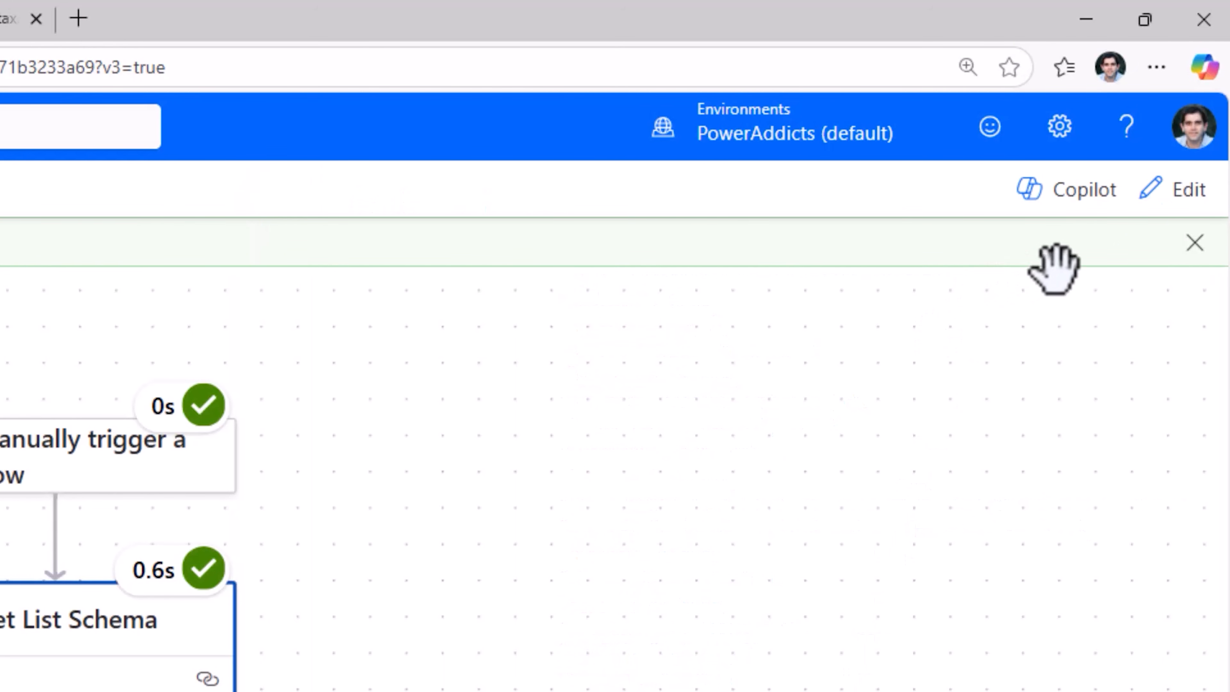
# Return to editing the flow, insert a Run a prompt action between Get List Schema and Get items, and start a new custom prompt for it
pyautogui.click(1167, 191)
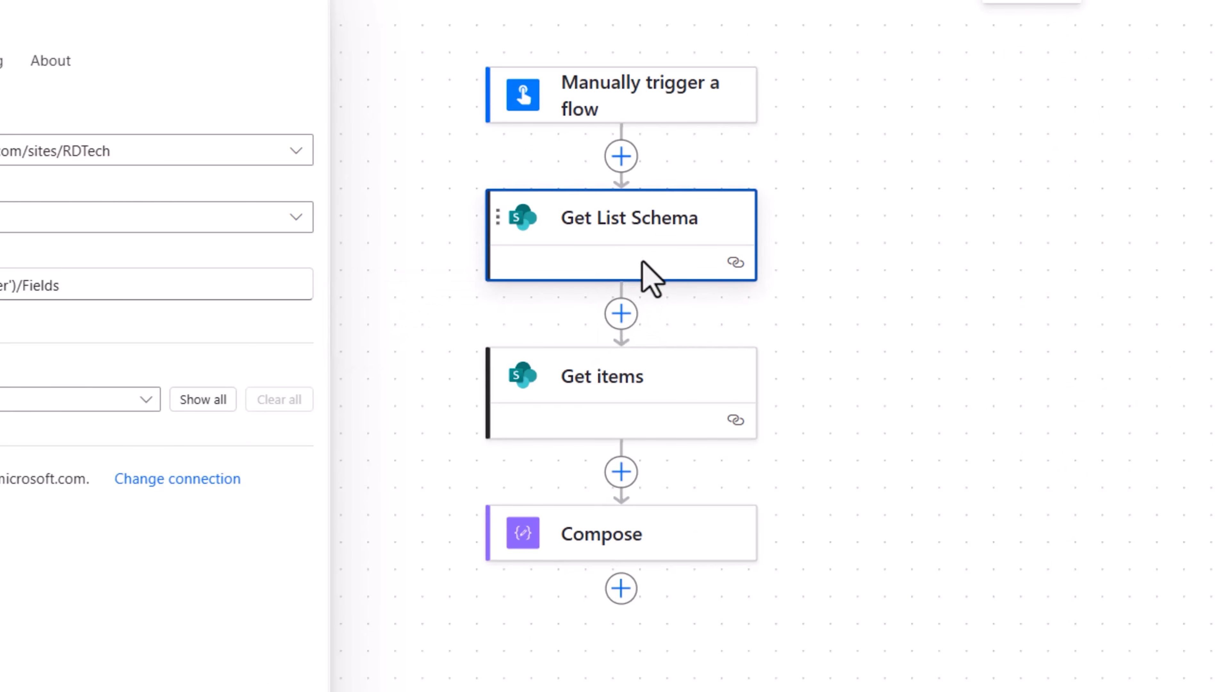
pyautogui.click(616, 315)
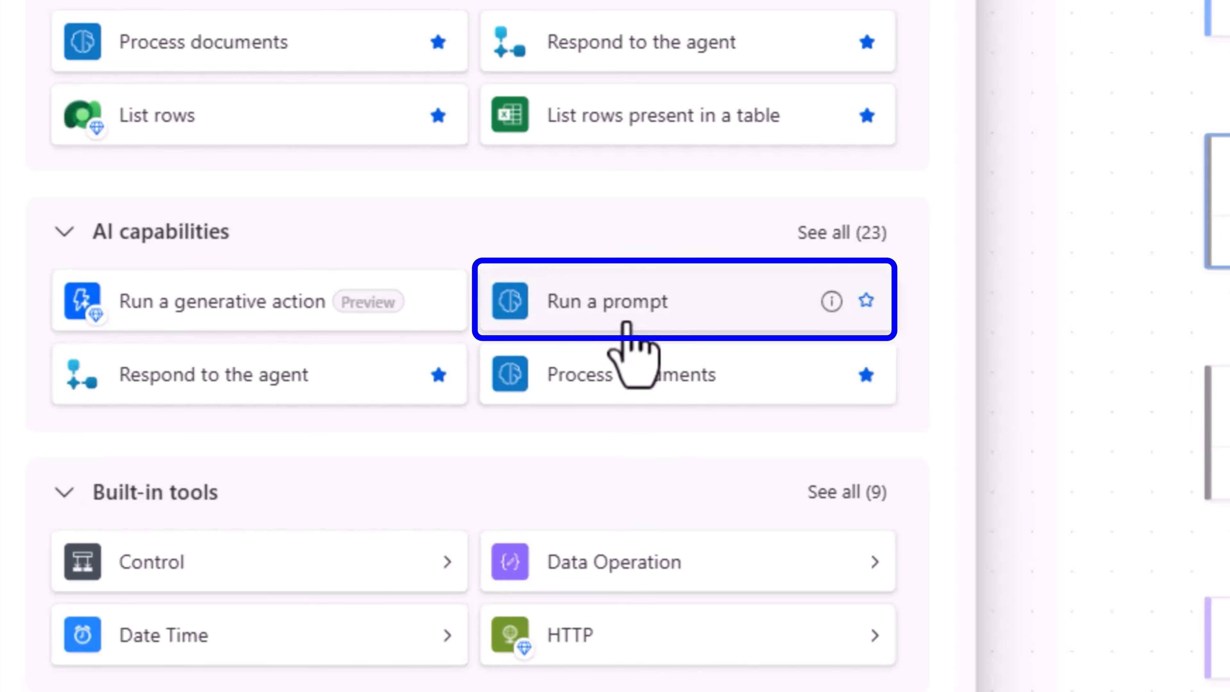
pyautogui.click(626, 327)
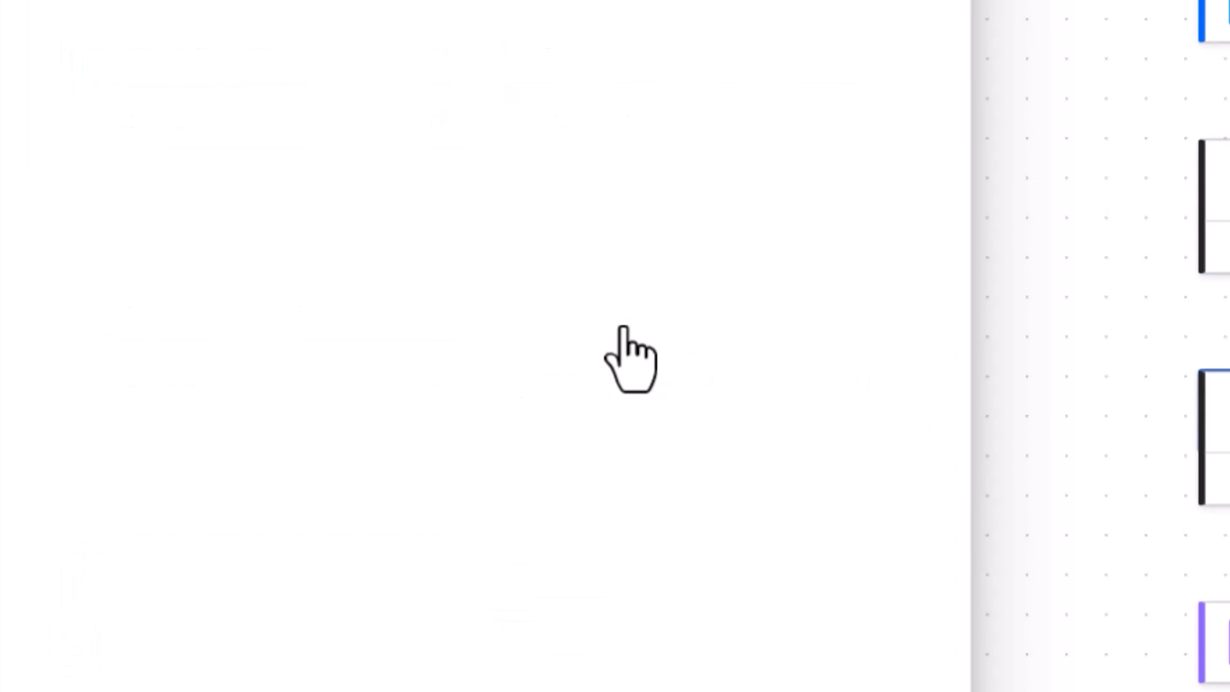
pyautogui.click(159, 290)
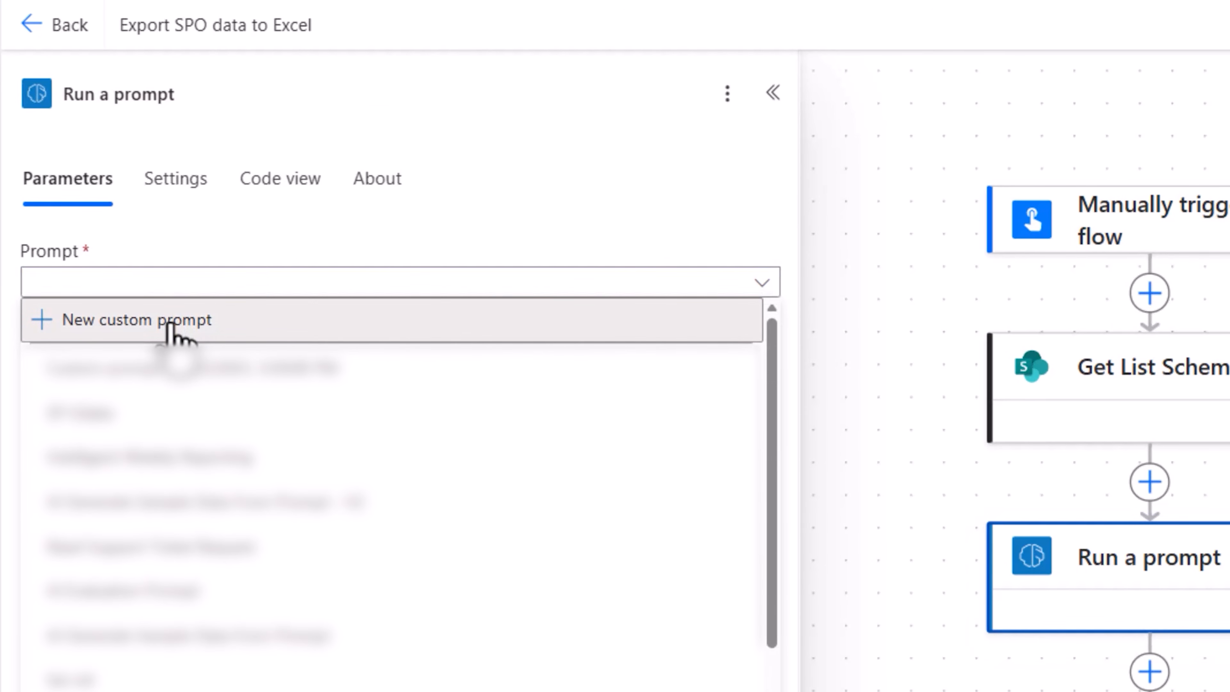
pyautogui.click(170, 333)
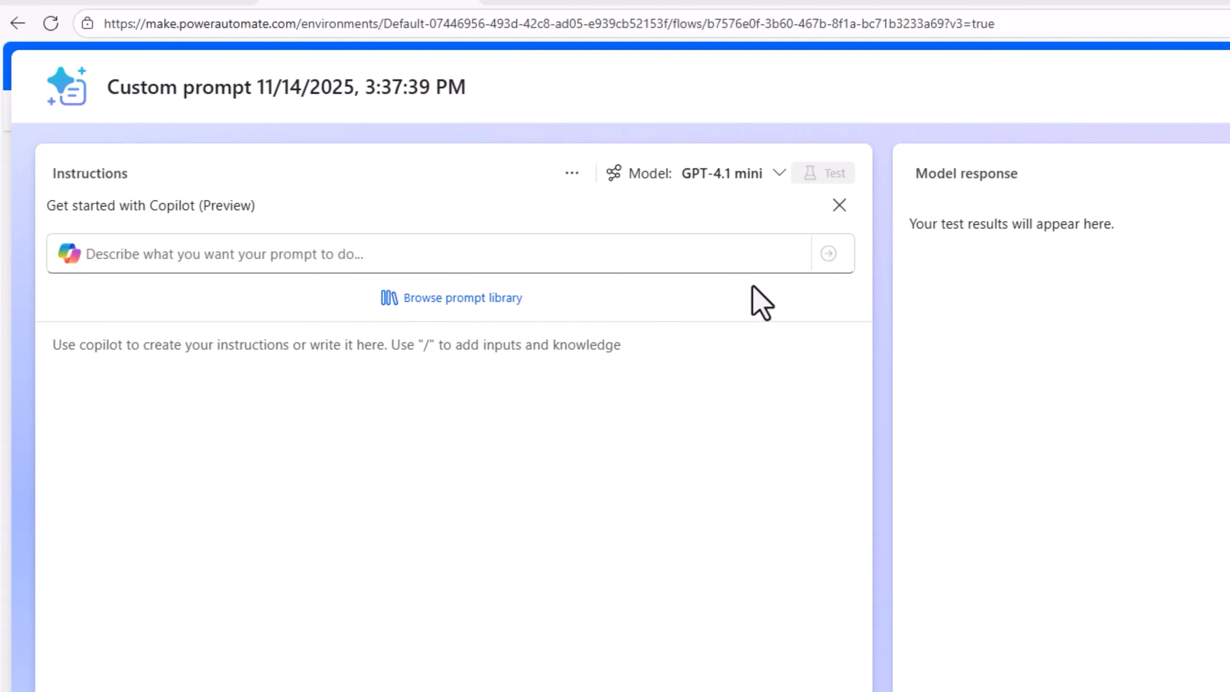
# Have Copilot draft instructions from "You are tasked with generating an OData filter query for SharePoint based on a given list schema definition." and keep them
pyautogui.click(748, 174)
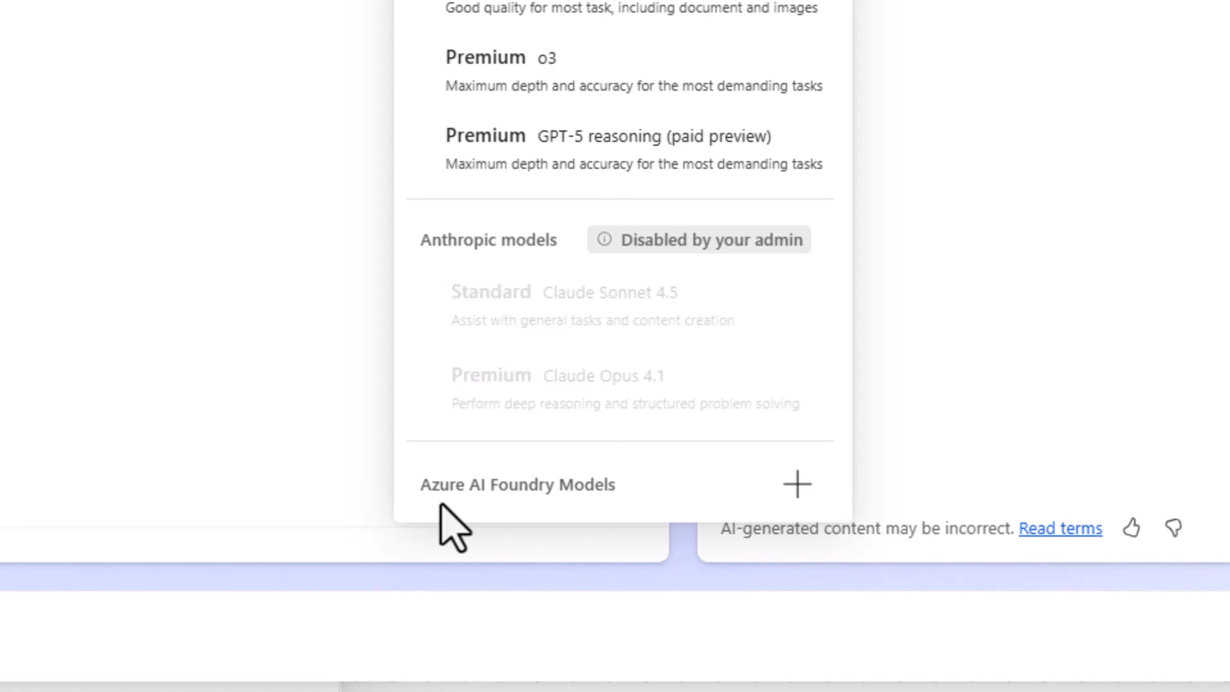
pyautogui.click(502, 414)
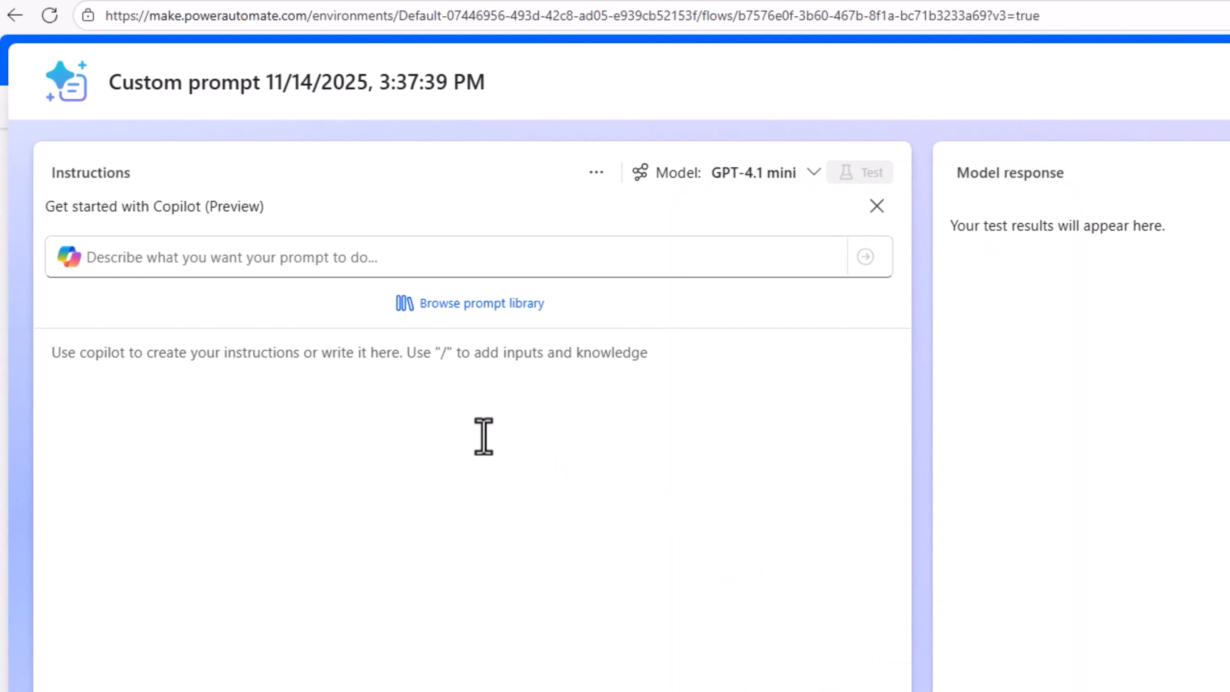
pyautogui.click(275, 262)
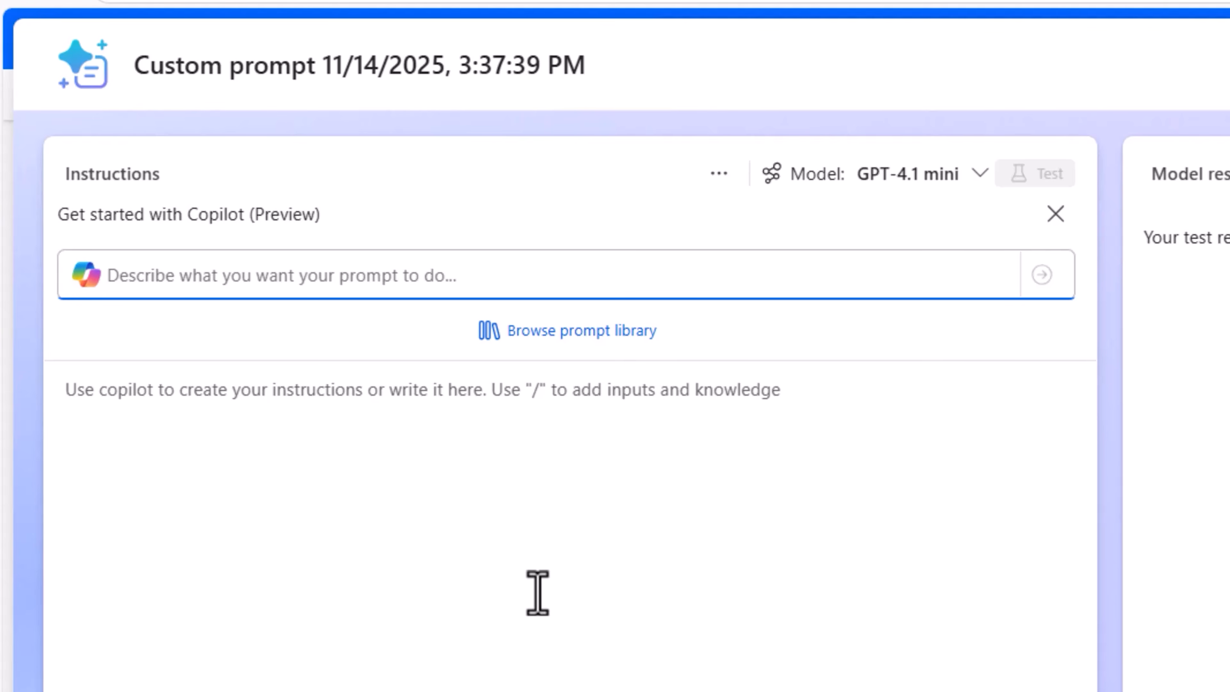
pyautogui.write('You are tasked with generating an OData filter query for SharePoint based on a given list schema definition.')
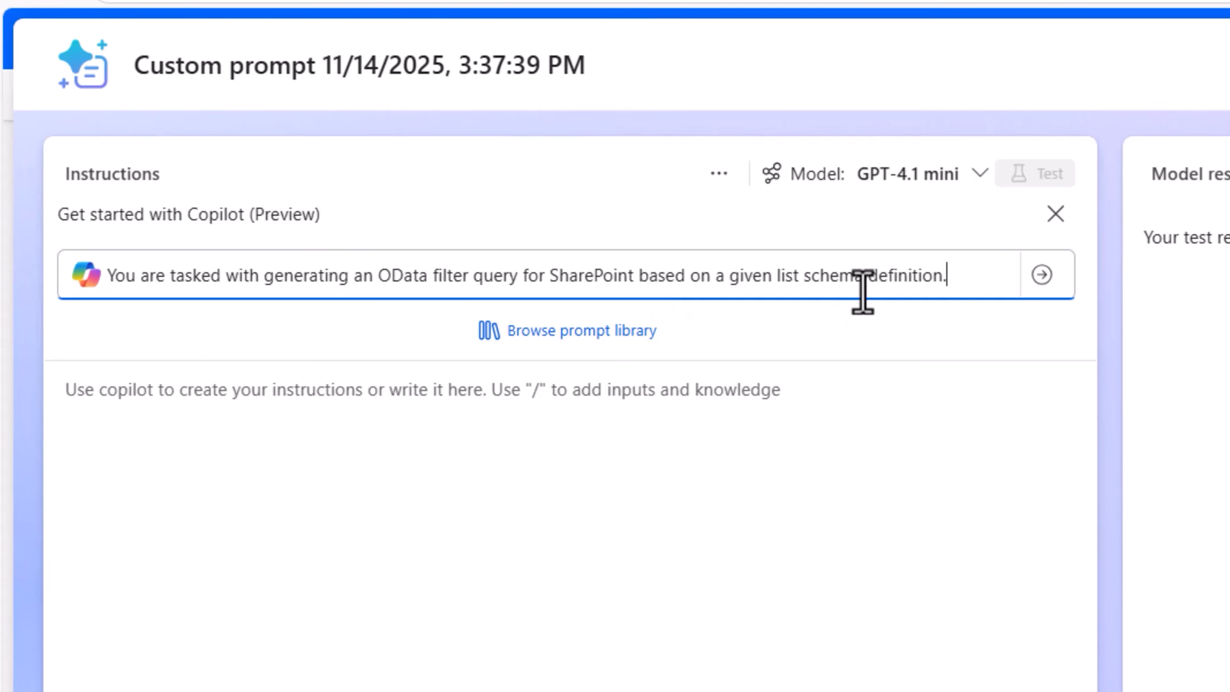
pyautogui.click(1042, 274)
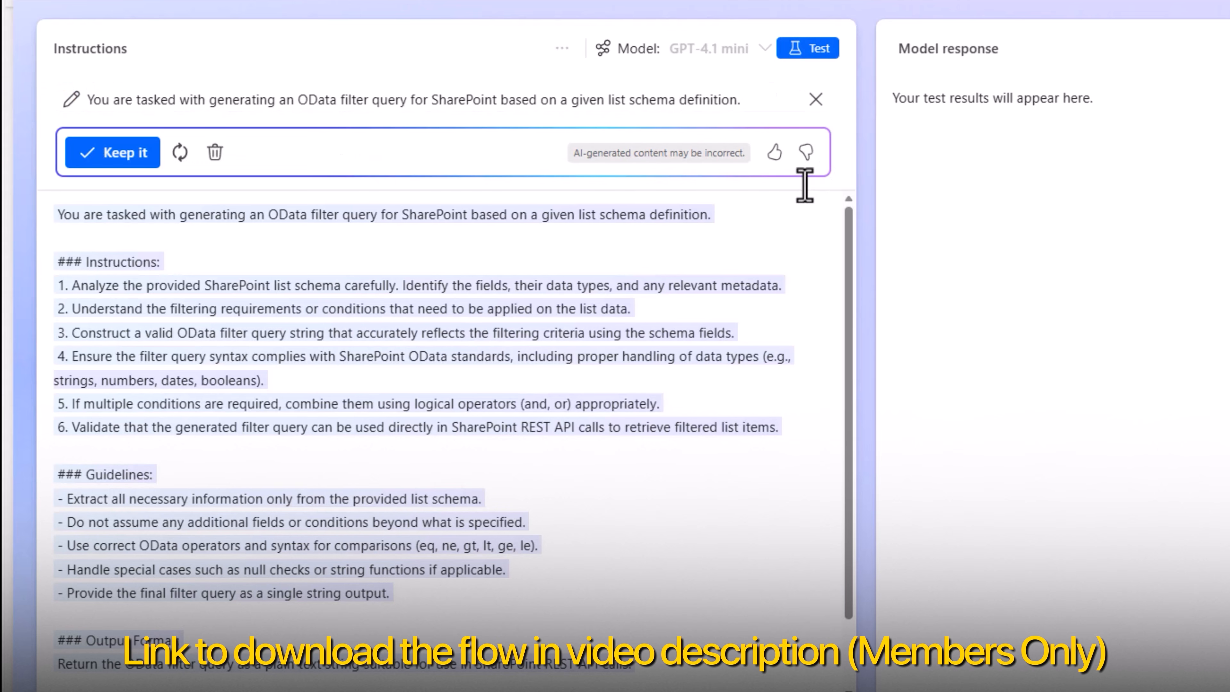
pyautogui.scroll(-2, 364, 527)
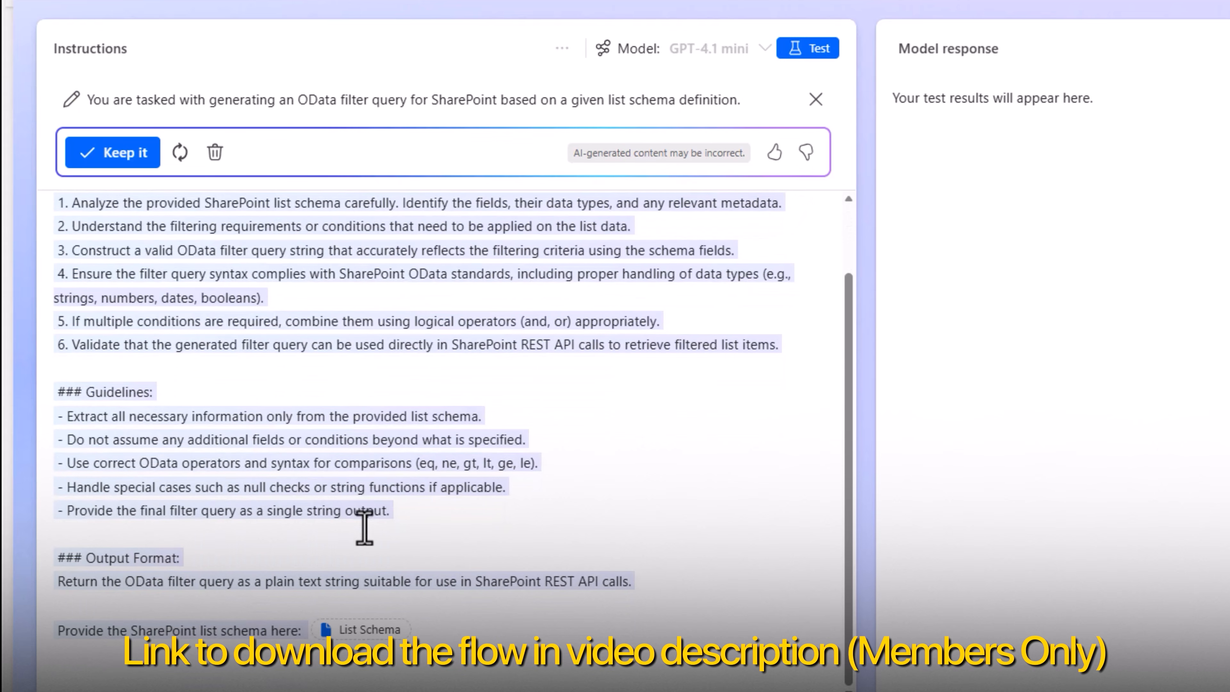
pyautogui.scroll(2, 364, 528)
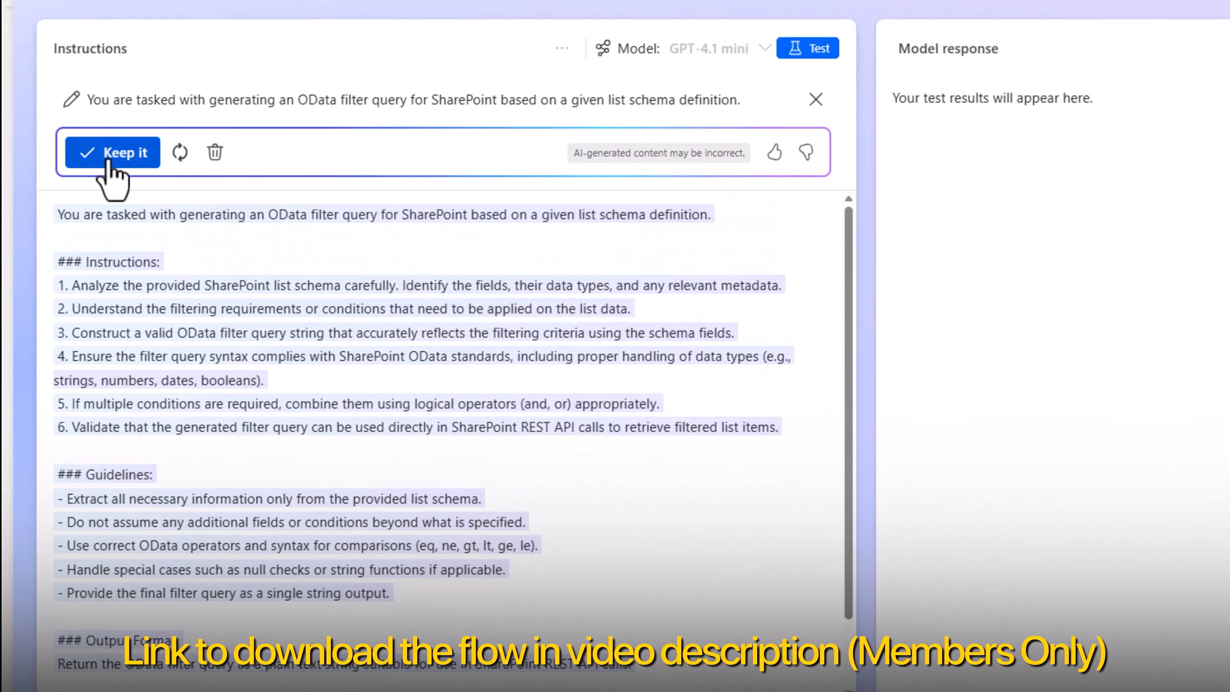
pyautogui.click(125, 154)
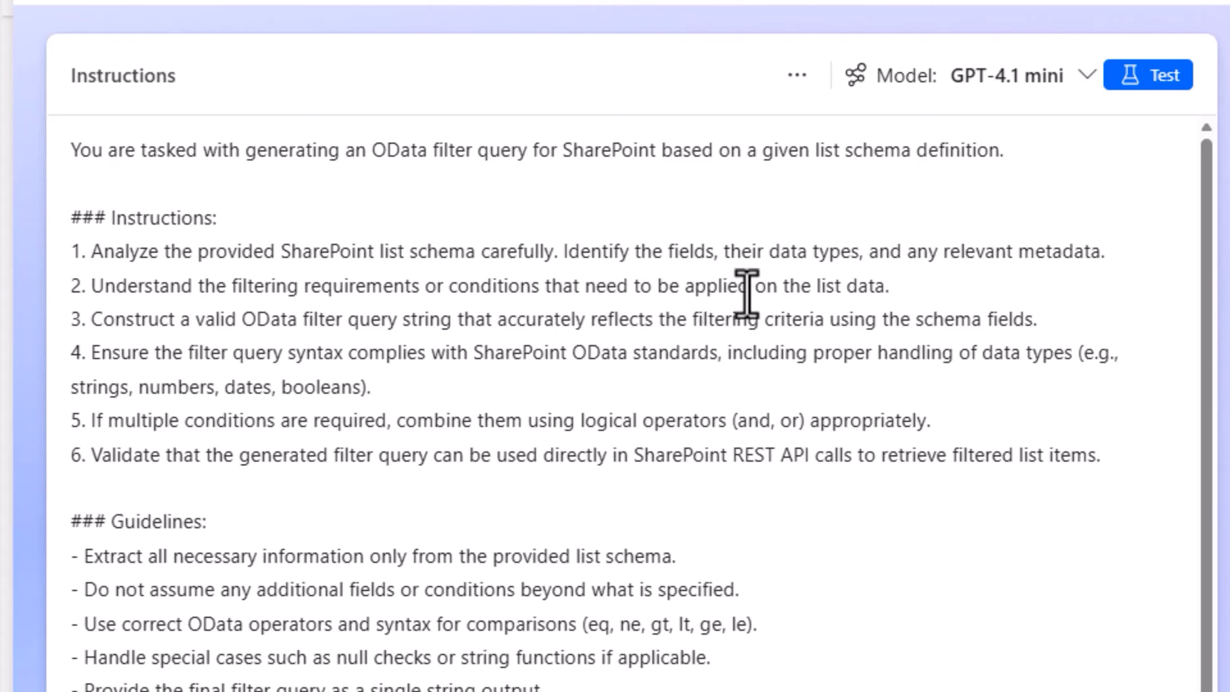
# Add a "### Inputs:" section between the Guidelines and Output Format sections, with the line "SharePoint list schema definition:"
pyautogui.moveTo(196, 319); pyautogui.dragTo(824, 321)
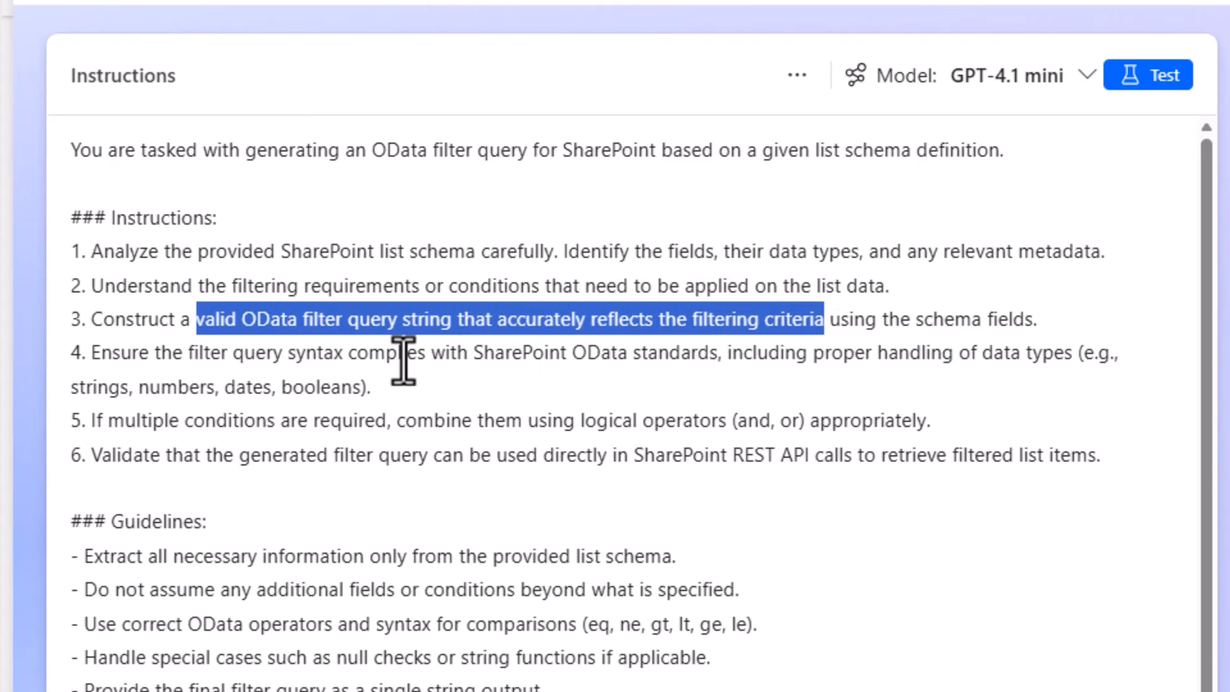
pyautogui.scroll(-1, 186, 376)
pyautogui.scroll(-6, 187, 376)
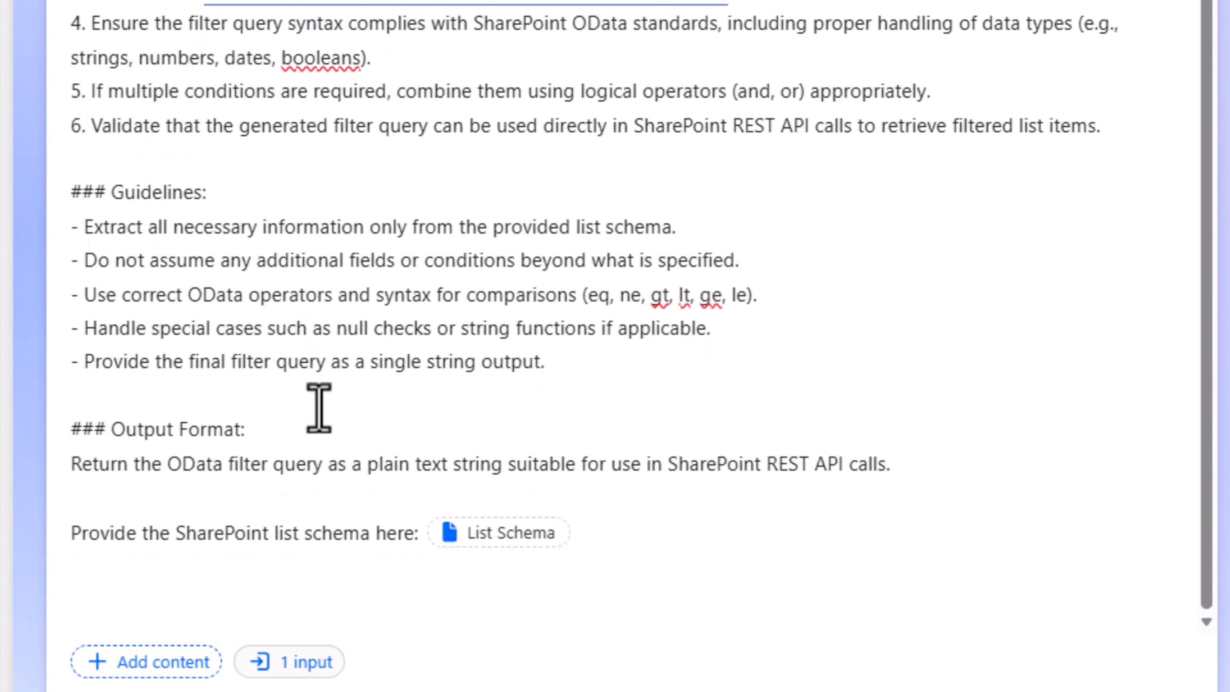
pyautogui.scroll(1, 206, 308)
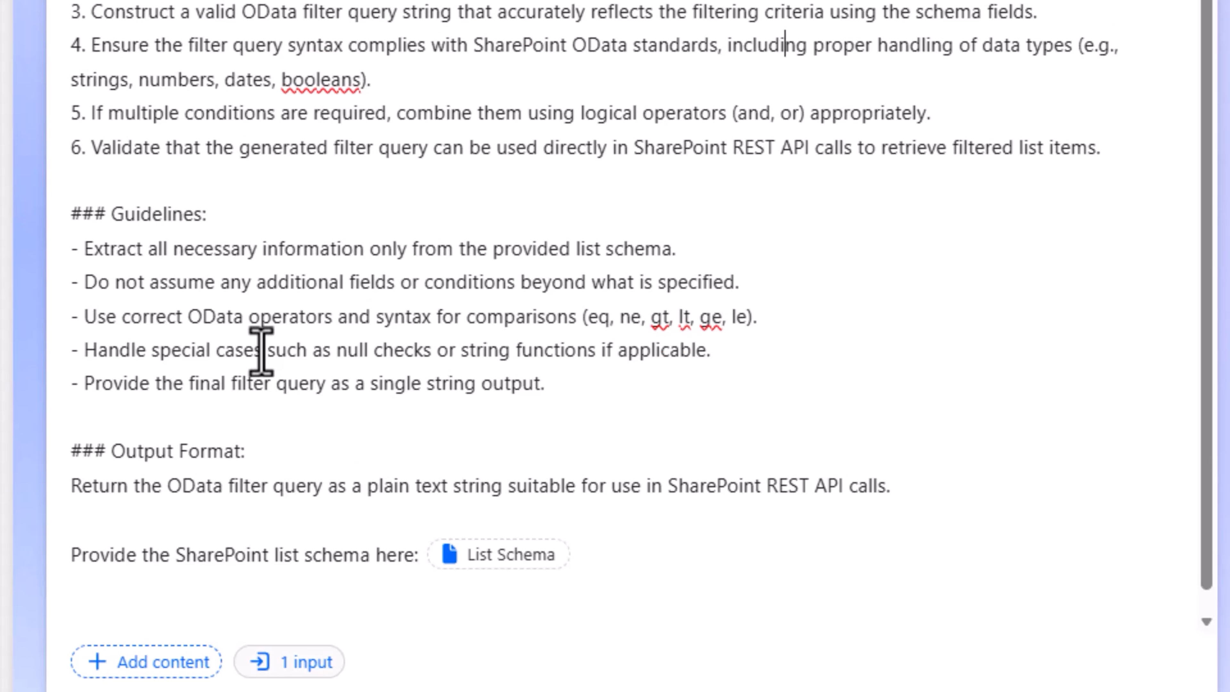
pyautogui.click(572, 395)
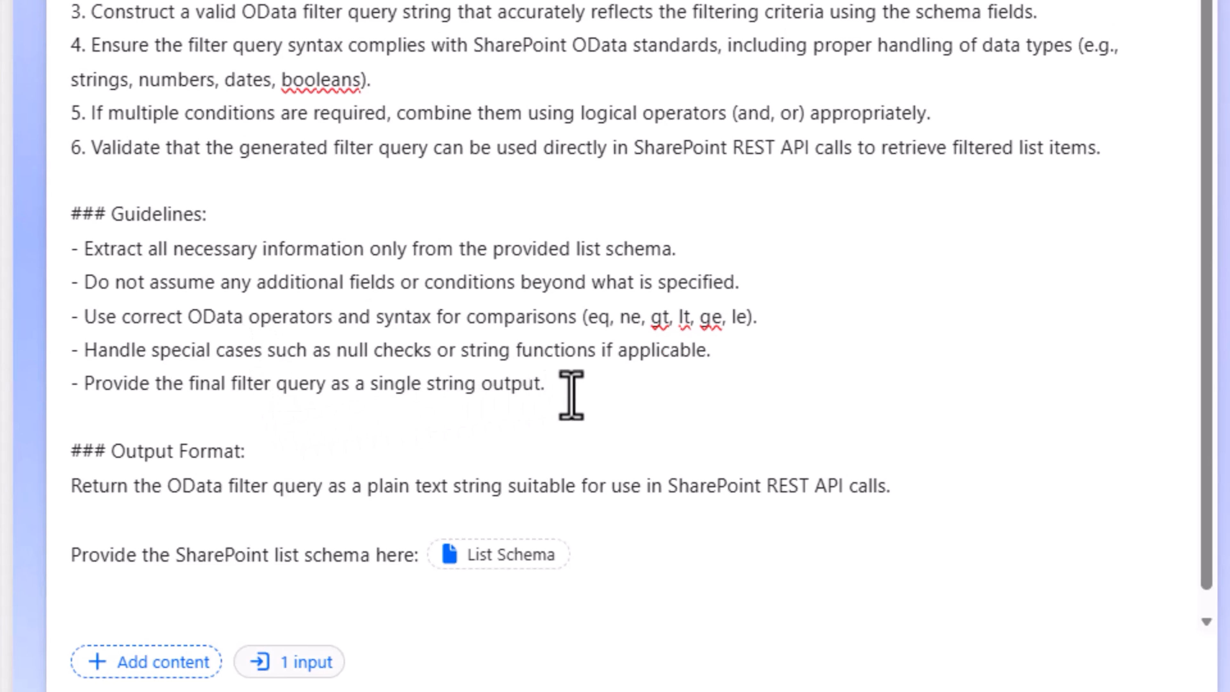
pyautogui.press('Return')
pyautogui.press('Return')
pyautogui.write('### Inputs:')
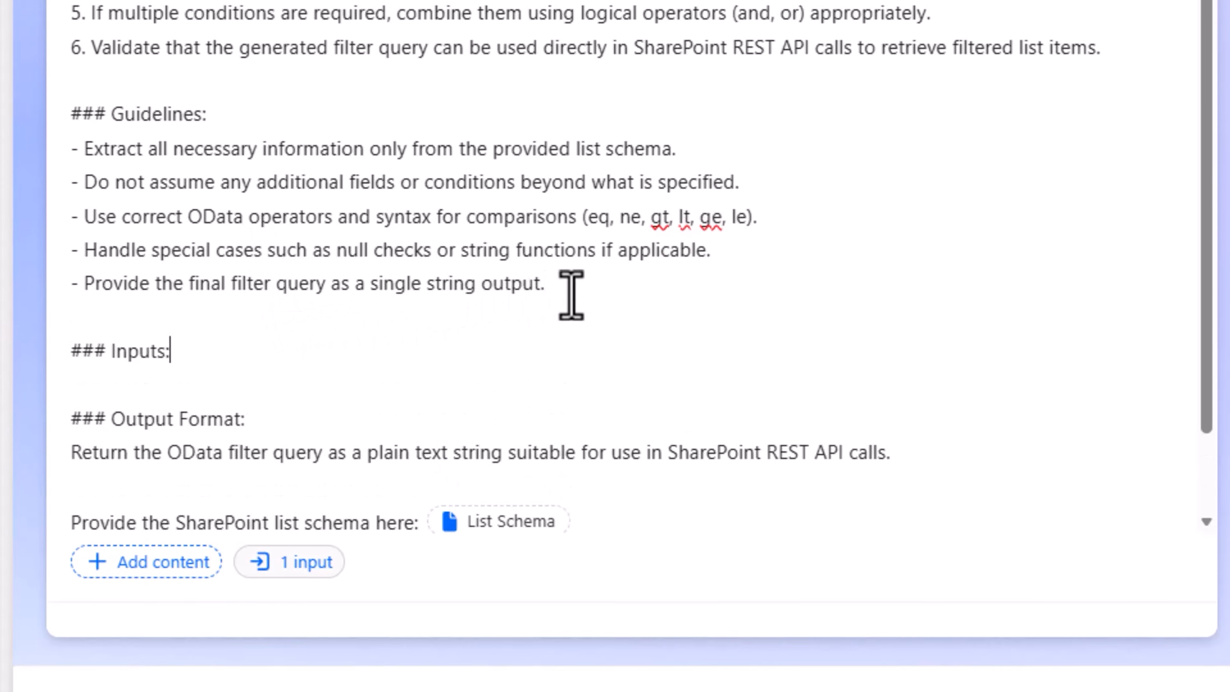
pyautogui.press('Return')
pyautogui.write('SharePoint list schema definition')
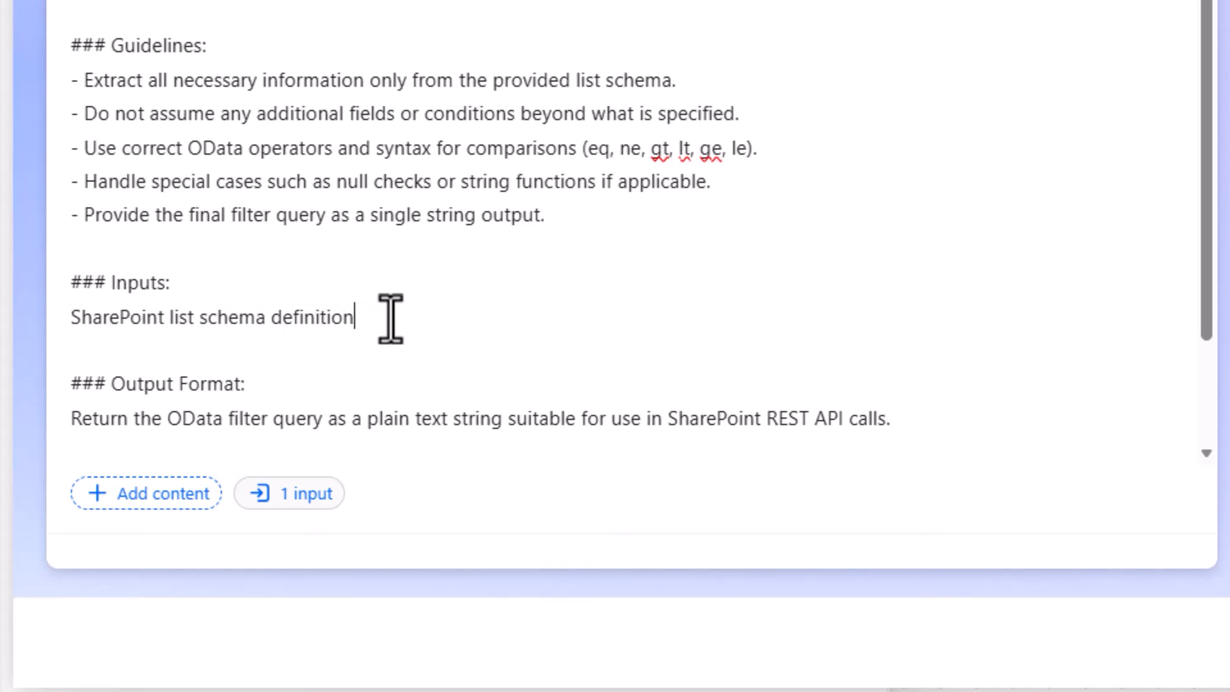
pyautogui.write(':')
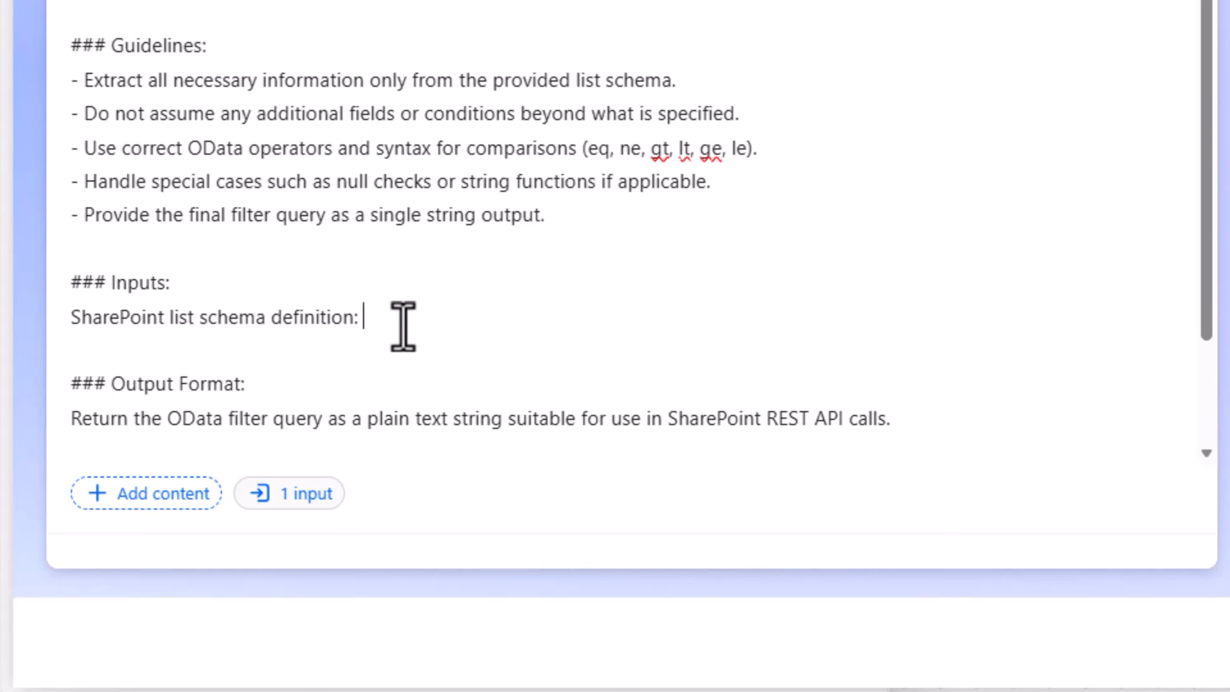
# Insert a text input named Schema after "SharePoint list schema definition:", without sample data
pyautogui.click(165, 498)
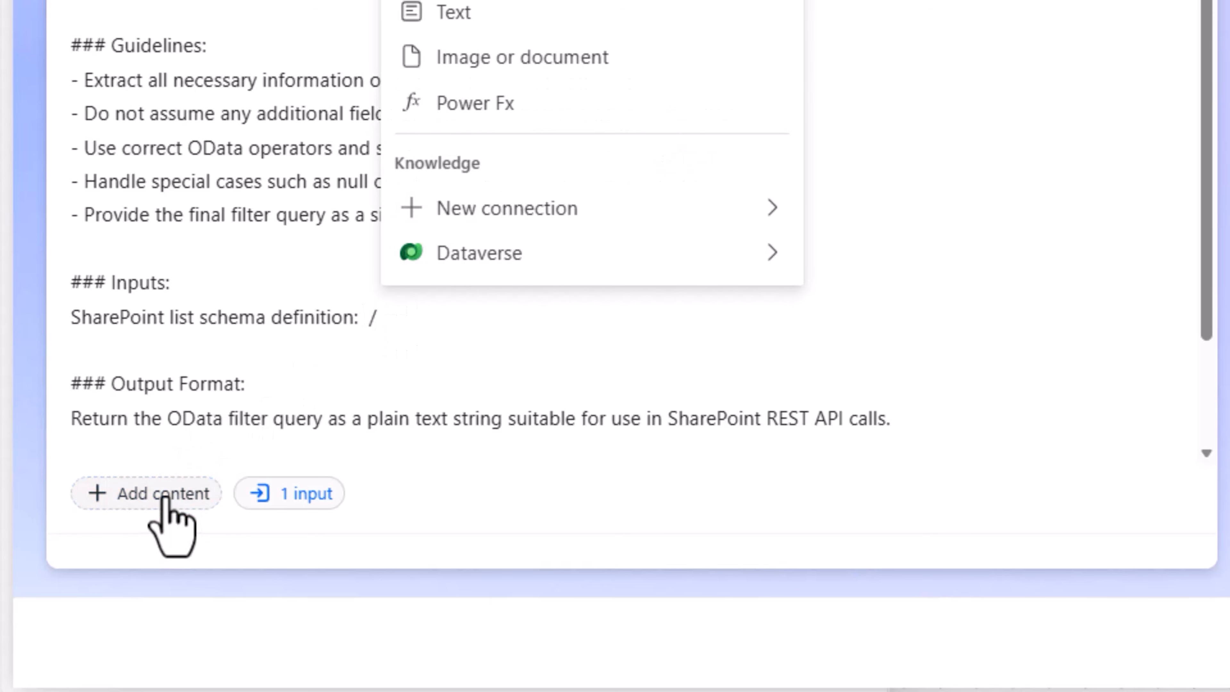
pyautogui.click(479, 22)
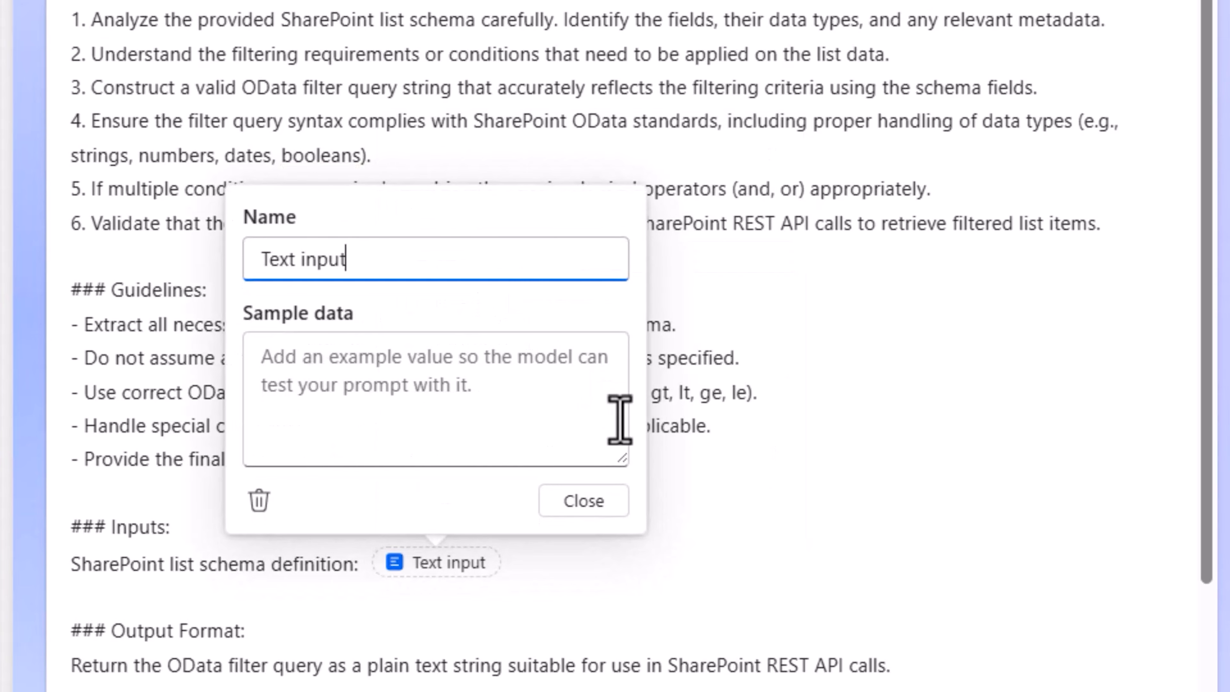
pyautogui.write('Schema')
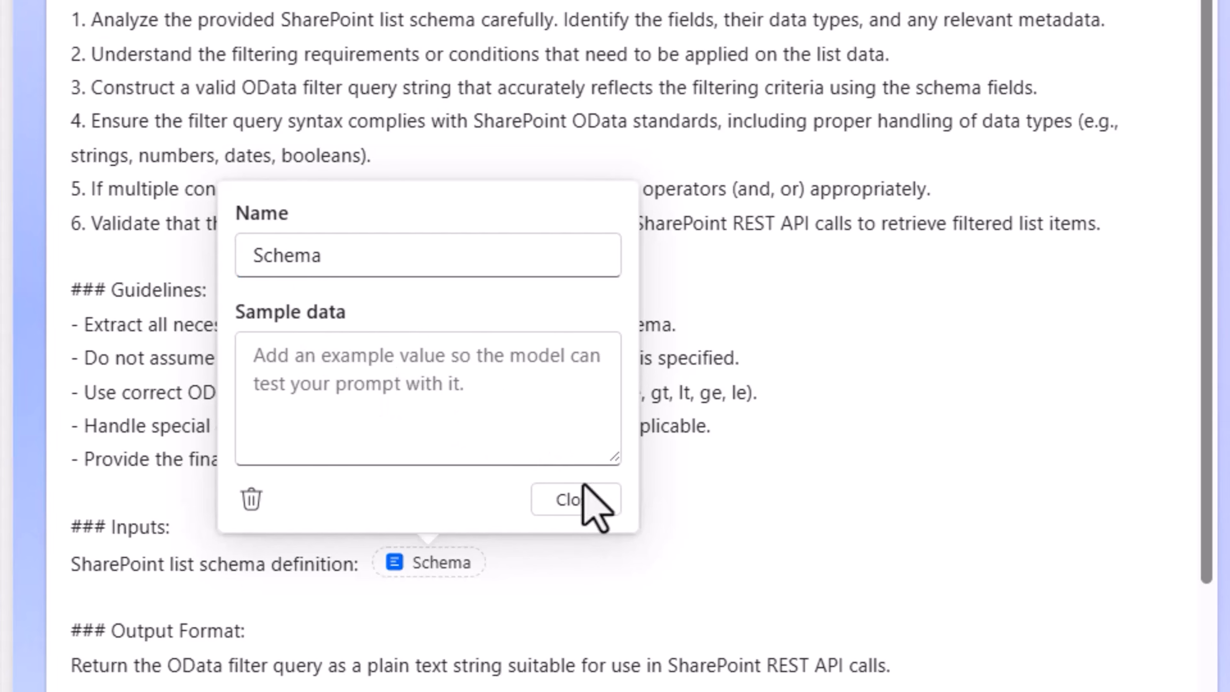
pyautogui.click(611, 508)
# Add the line "odata Query logic to be performed:" below the schema line, ending with a text input named Query
pyautogui.press('Return')
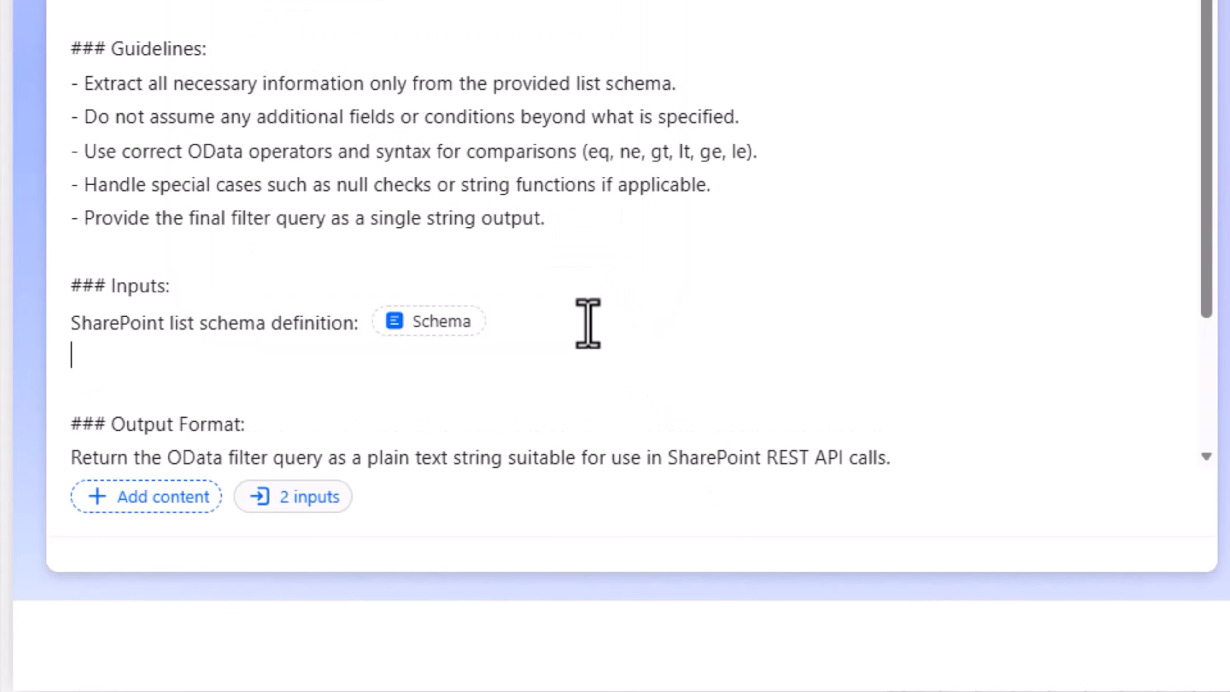
pyautogui.write('odata Query logic to be performed')
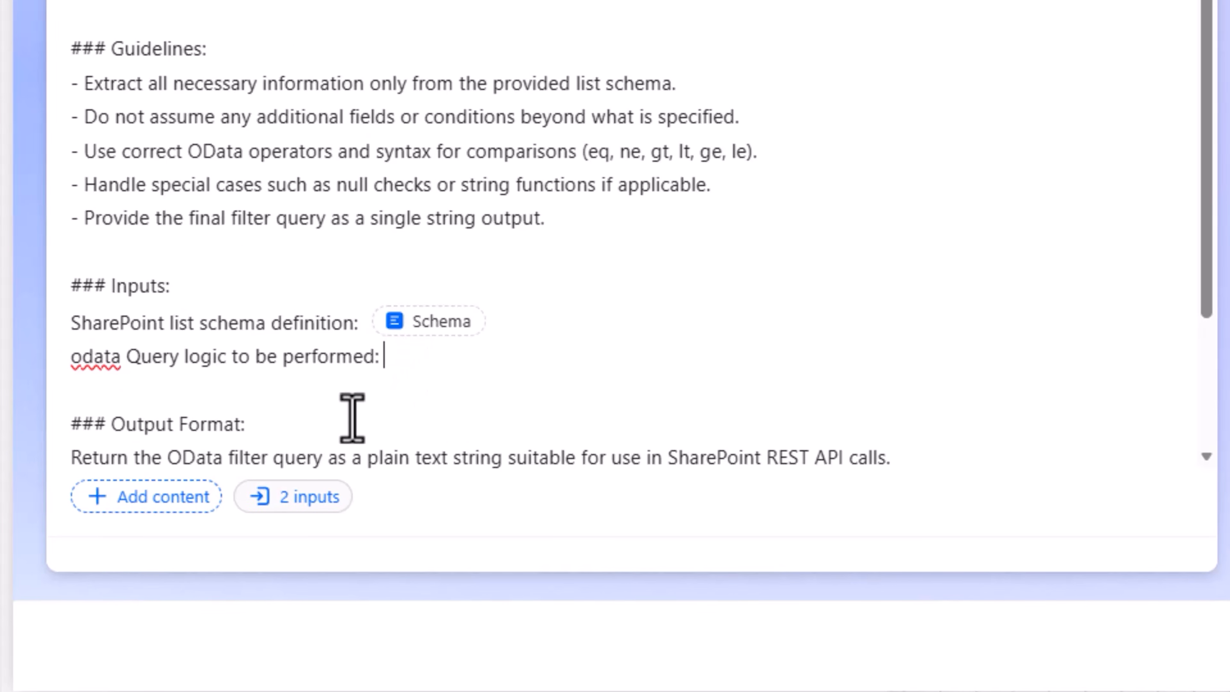
pyautogui.click(162, 503)
pyautogui.click(535, 244)
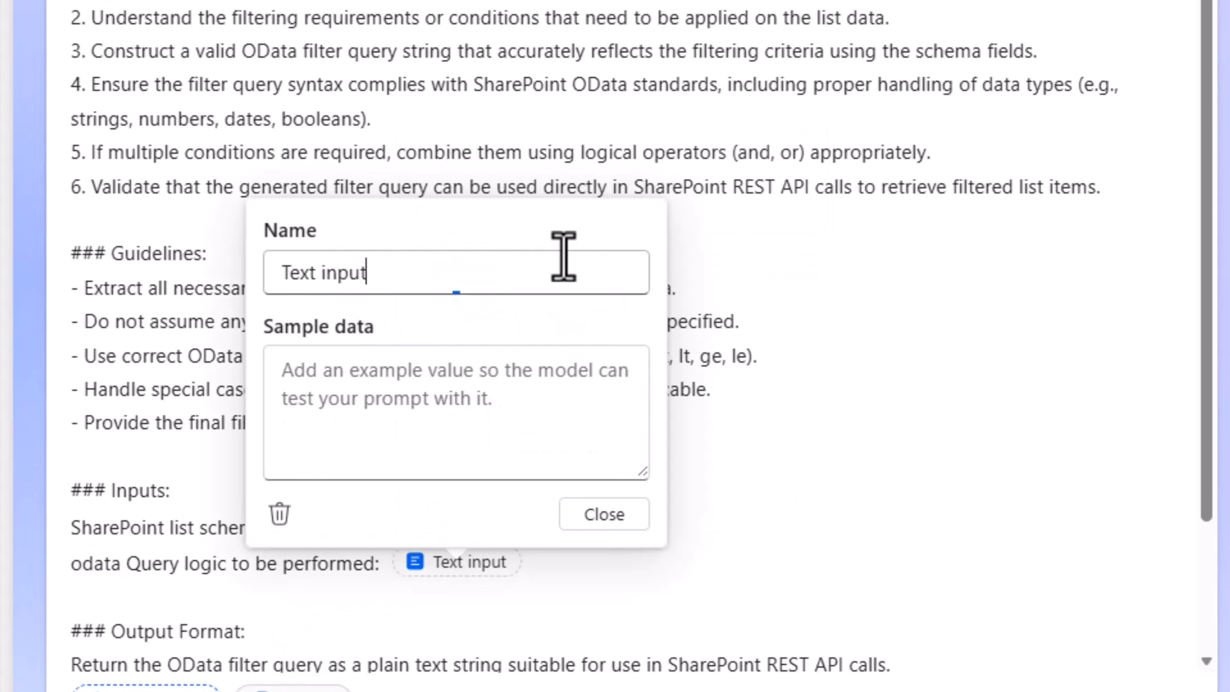
pyautogui.moveTo(605, 245); pyautogui.dragTo(275, 252)
pyautogui.write('Query')
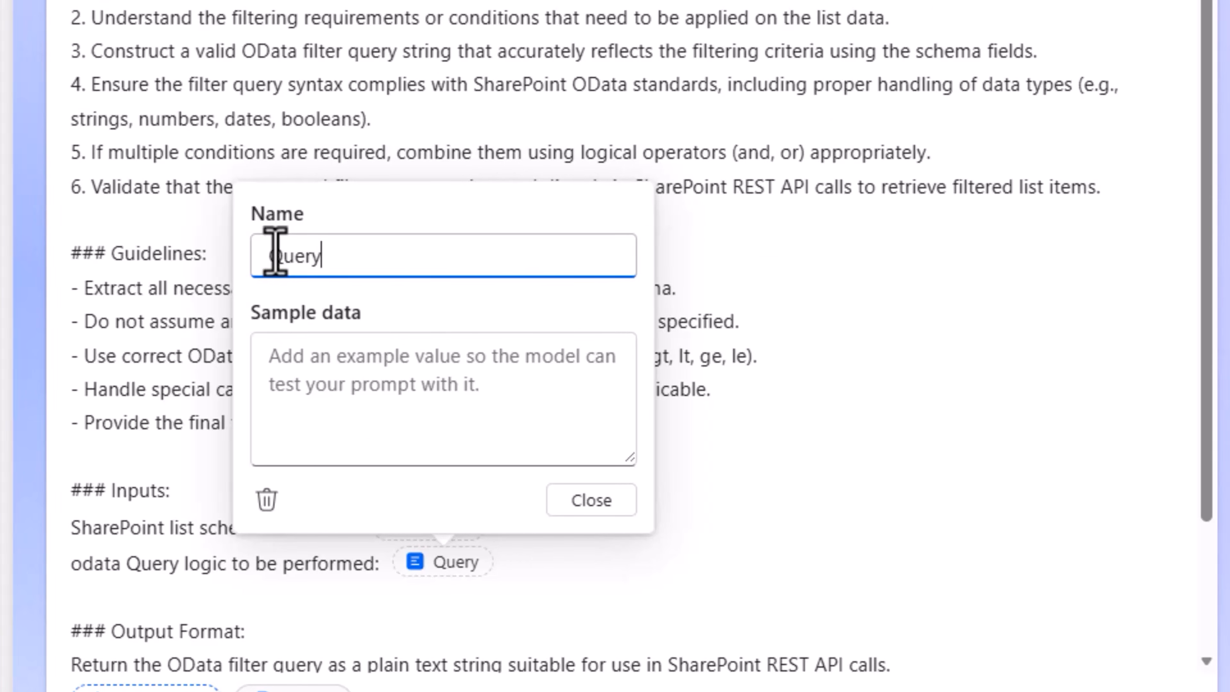
pyautogui.click(600, 502)
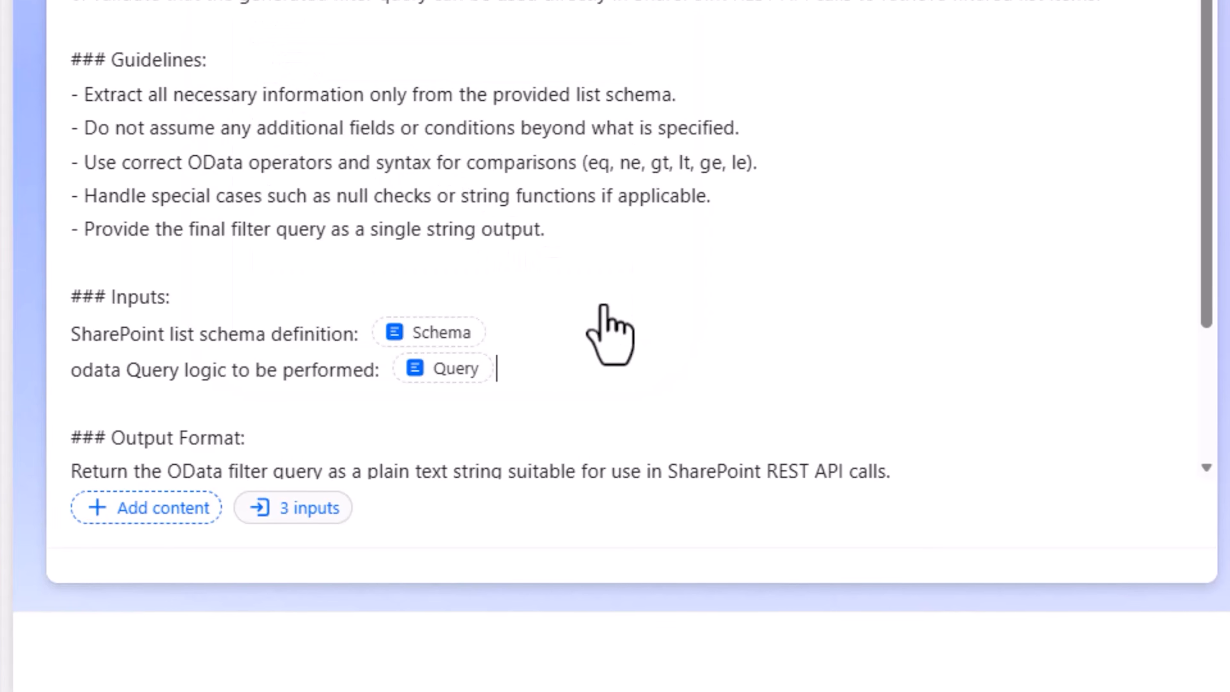
# Remove the closing "Provide the SharePoint list schema here:" line with its input, and replace the Output Format text with "Only Provide the OData filter query as a plain text string."
pyautogui.scroll(-3, 212, 285)
pyautogui.tripleClick(612, 393)
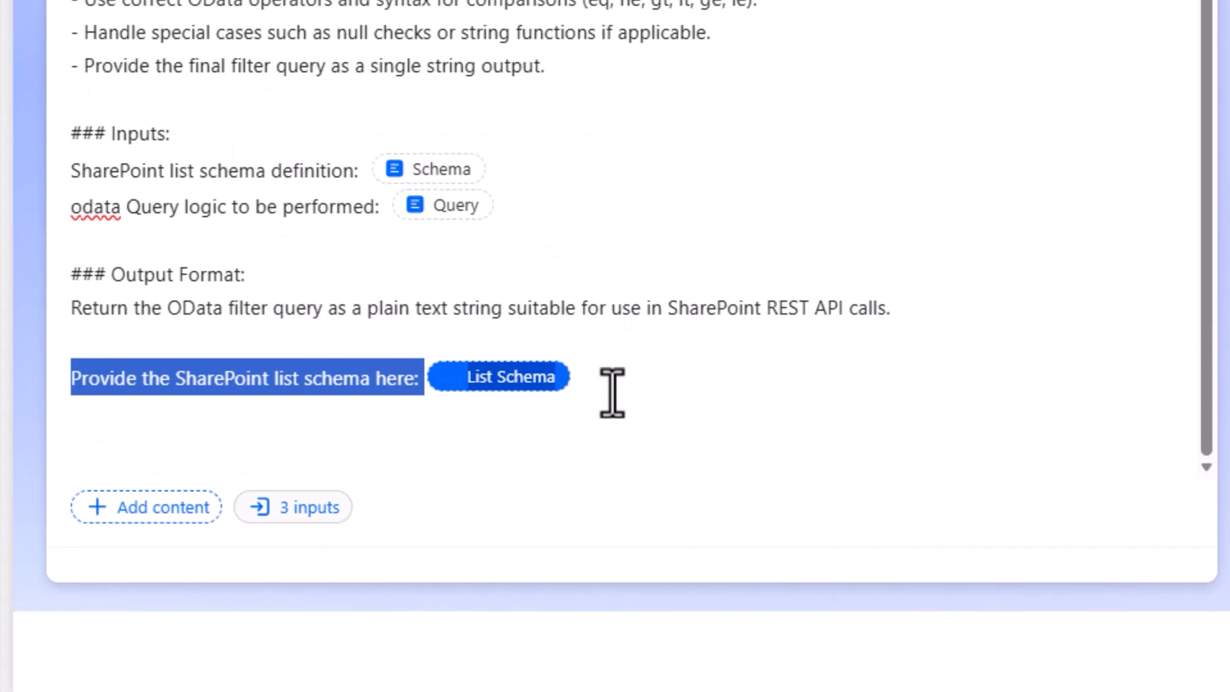
pyautogui.press('BackSpace')
pyautogui.press('BackSpace')
pyautogui.press('BackSpace')
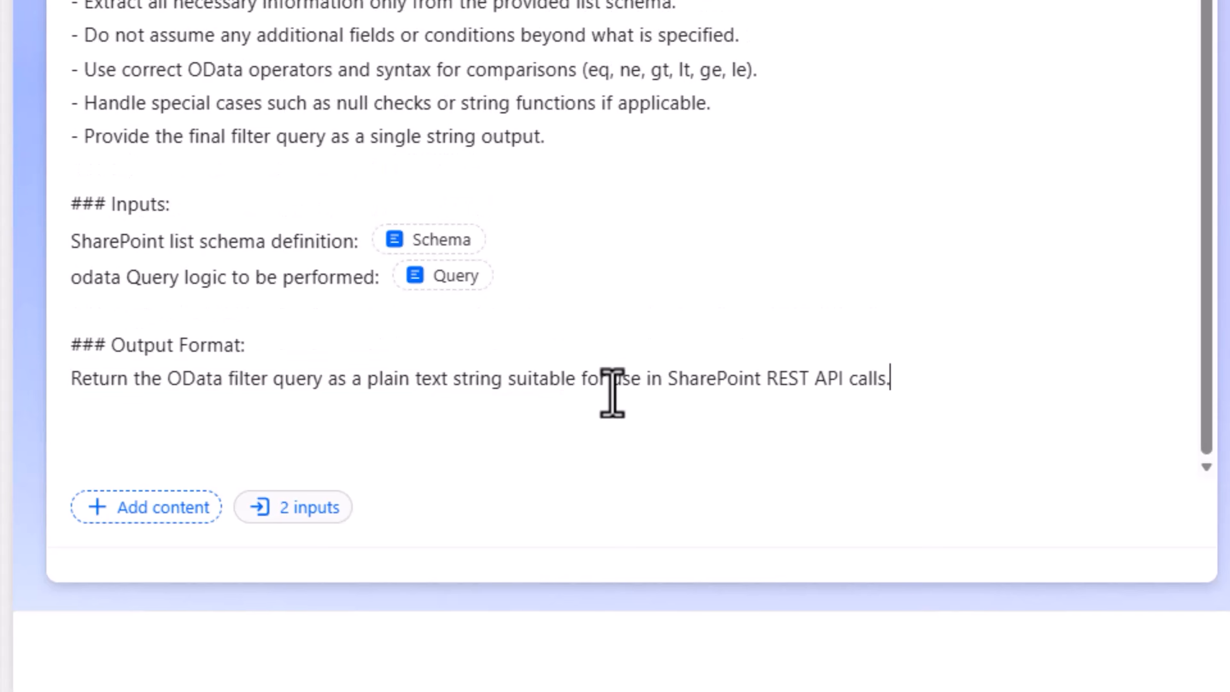
pyautogui.moveTo(910, 385); pyautogui.dragTo(50, 401)
pyautogui.write('Only Provide the OData filter query as a plain text string.')
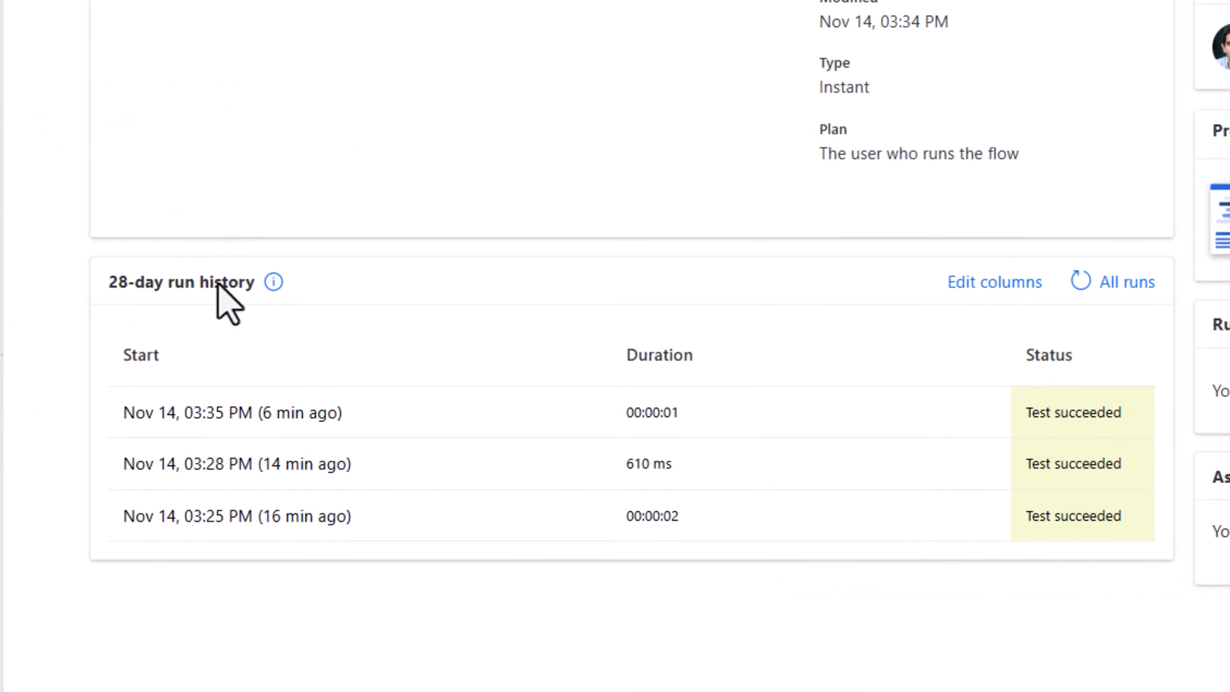
# Open the flow run from Nov 14, 03:35 PM and copy the body output of the Get List Schema action
pyautogui.click(296, 424)
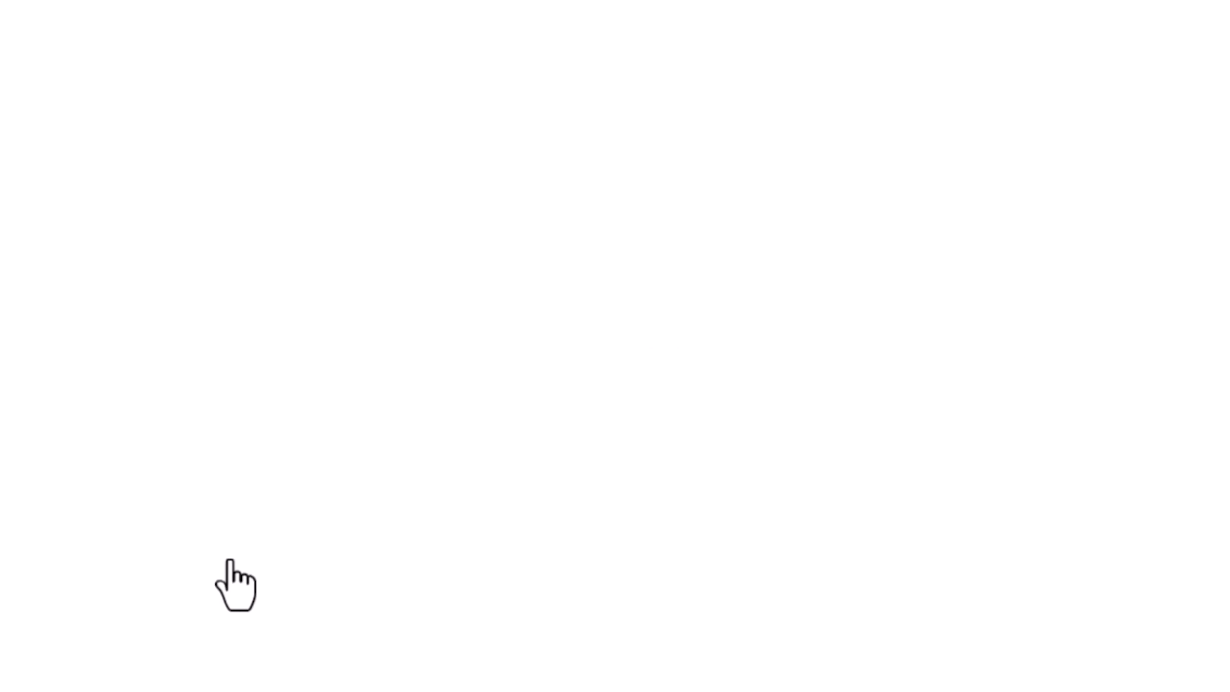
pyautogui.click(591, 258)
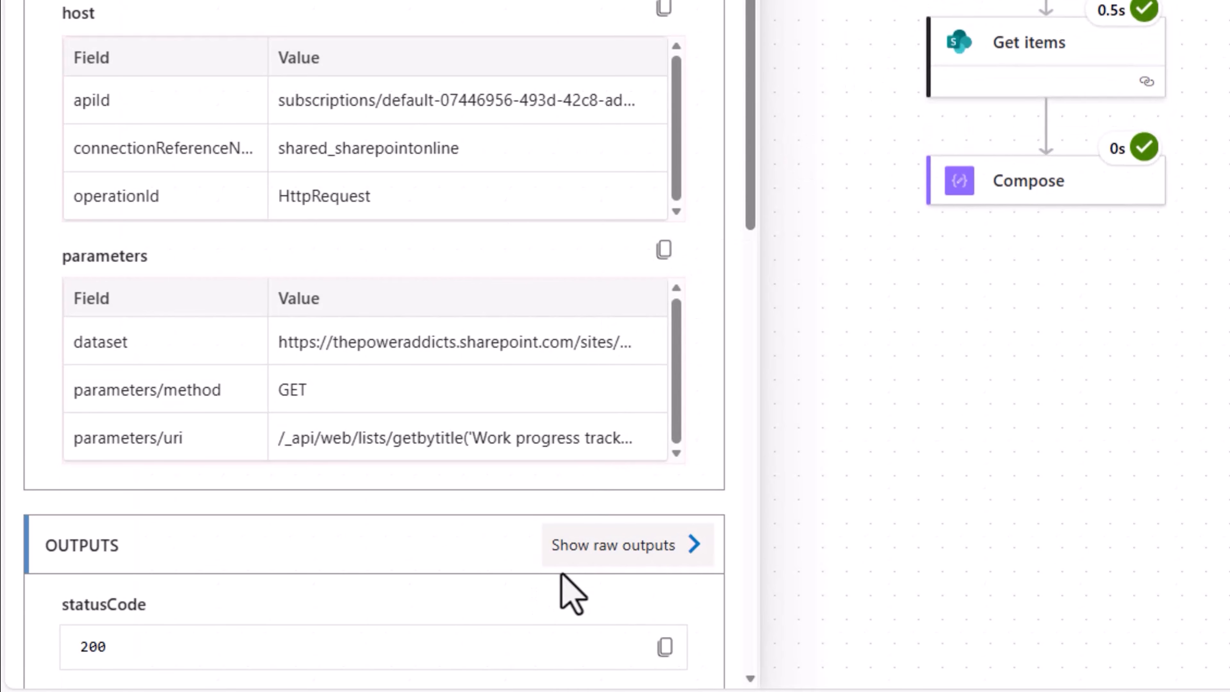
pyautogui.scroll(-5, 504, 514)
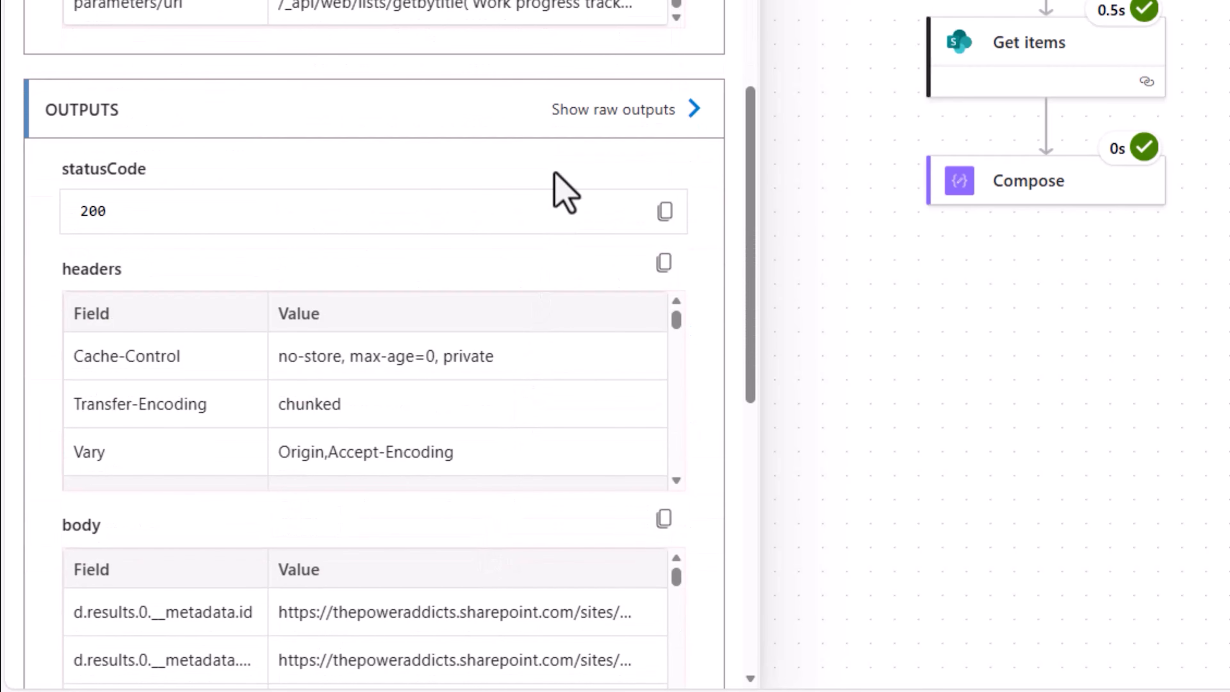
pyautogui.scroll(-3, 291, 281)
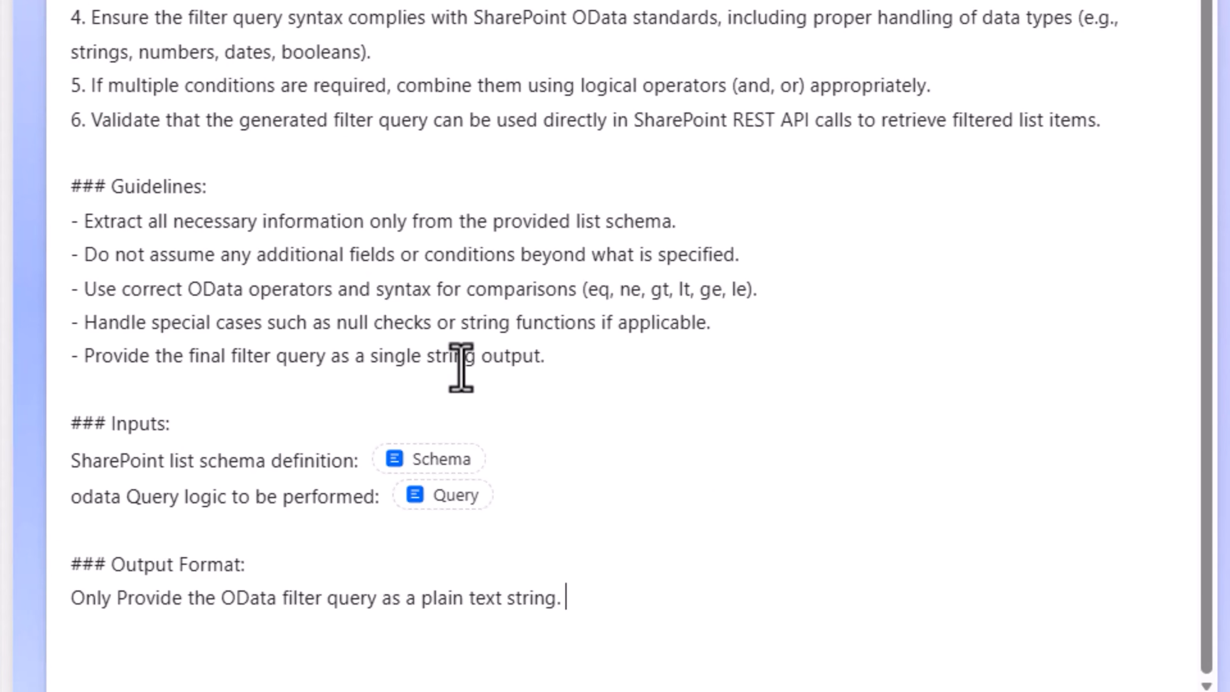
# Paste the copied Get List Schema body as the sample data of the prompt's Schema input
pyautogui.click(416, 459)
pyautogui.click(357, 264)
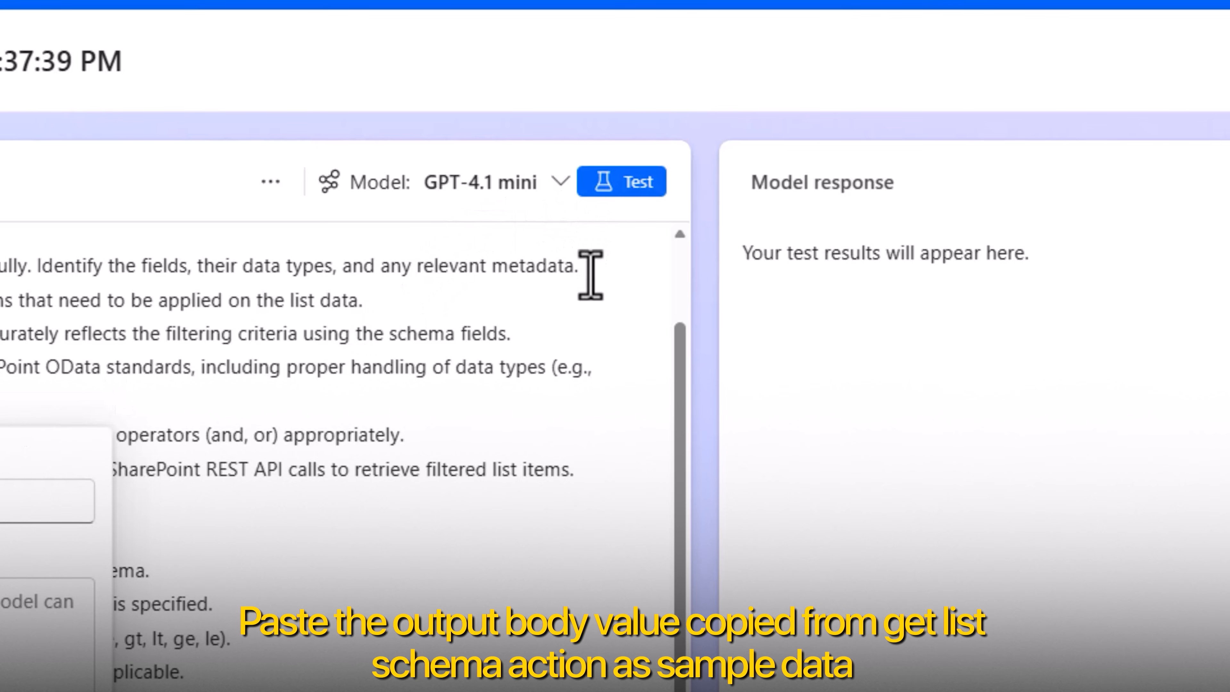
pyautogui.hotkey('ctrl', 'v')
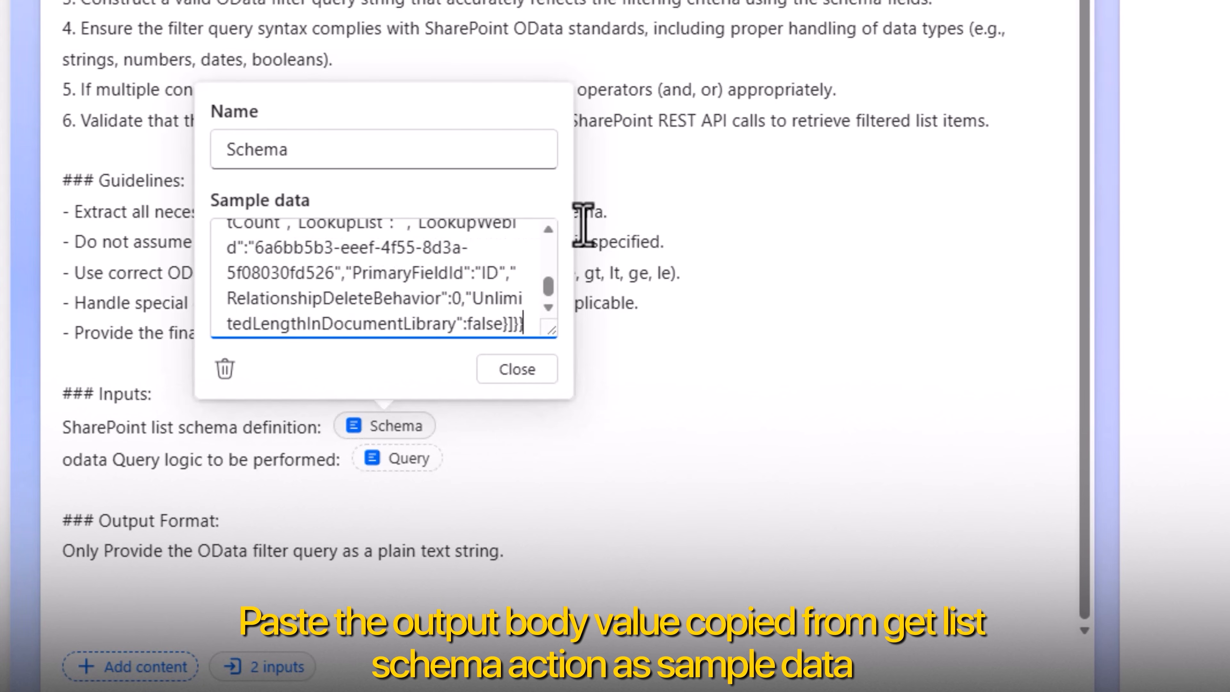
pyautogui.click(514, 370)
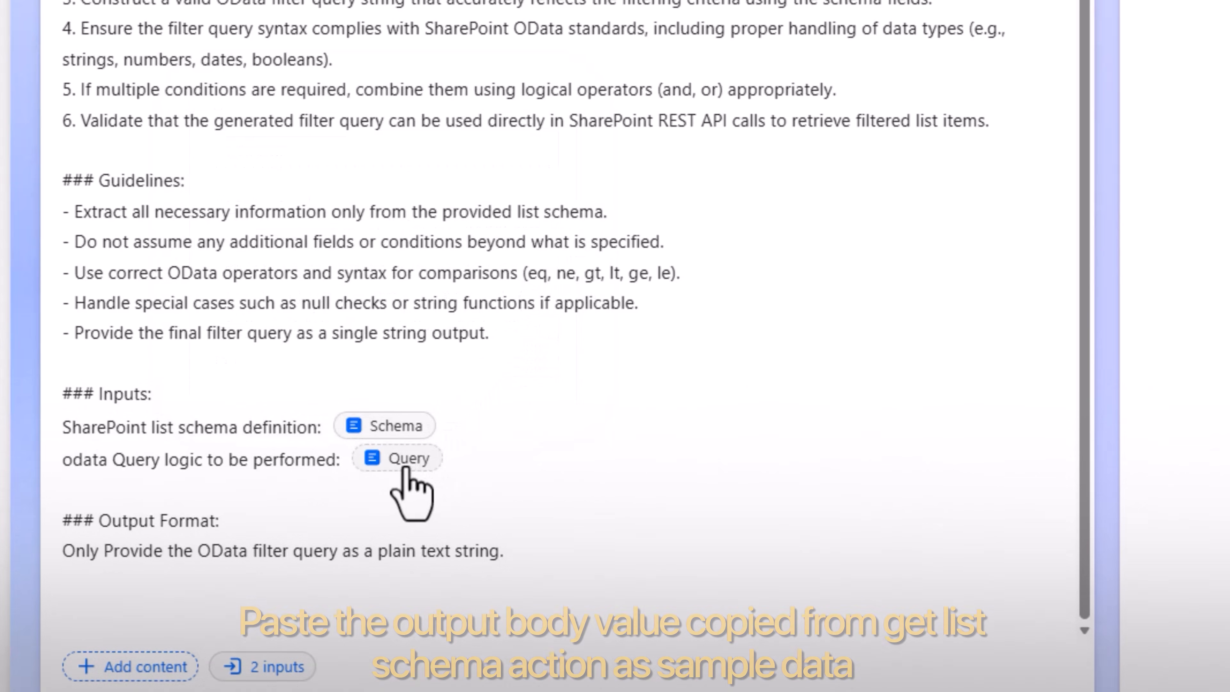
# Give the Query input the sample data "priority is critical" and test the prompt
pyautogui.click(406, 469)
pyautogui.click(365, 290)
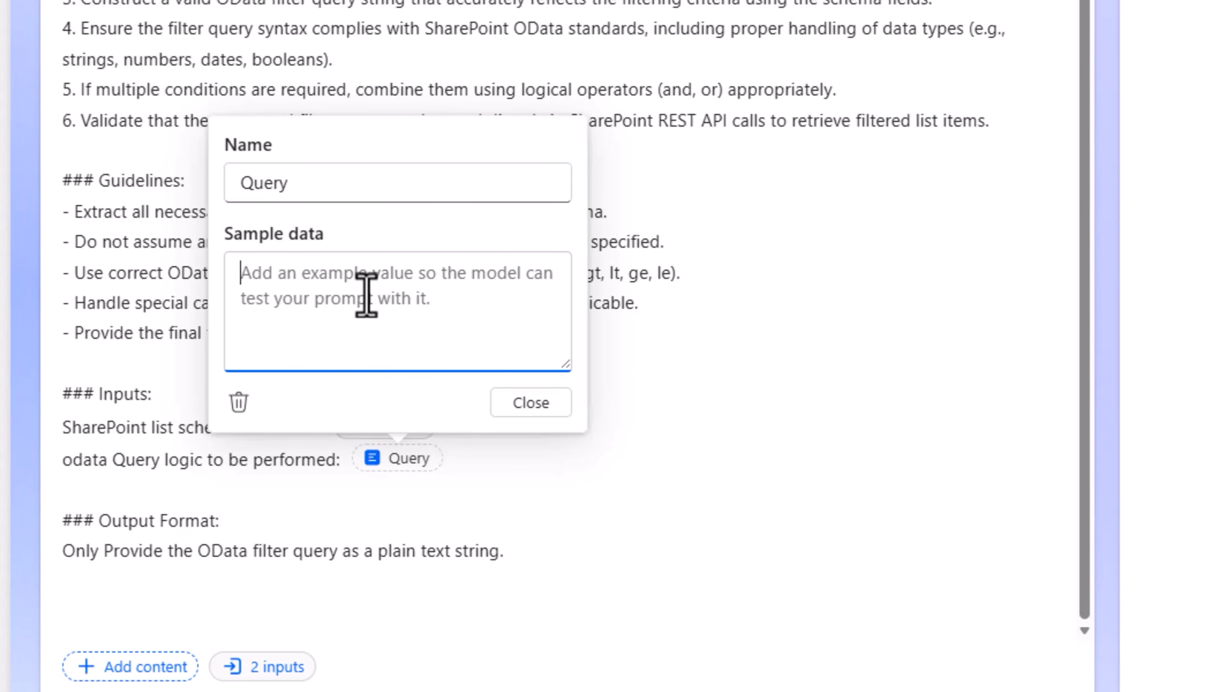
pyautogui.write('priority is criticall')
pyautogui.press('BackSpace')
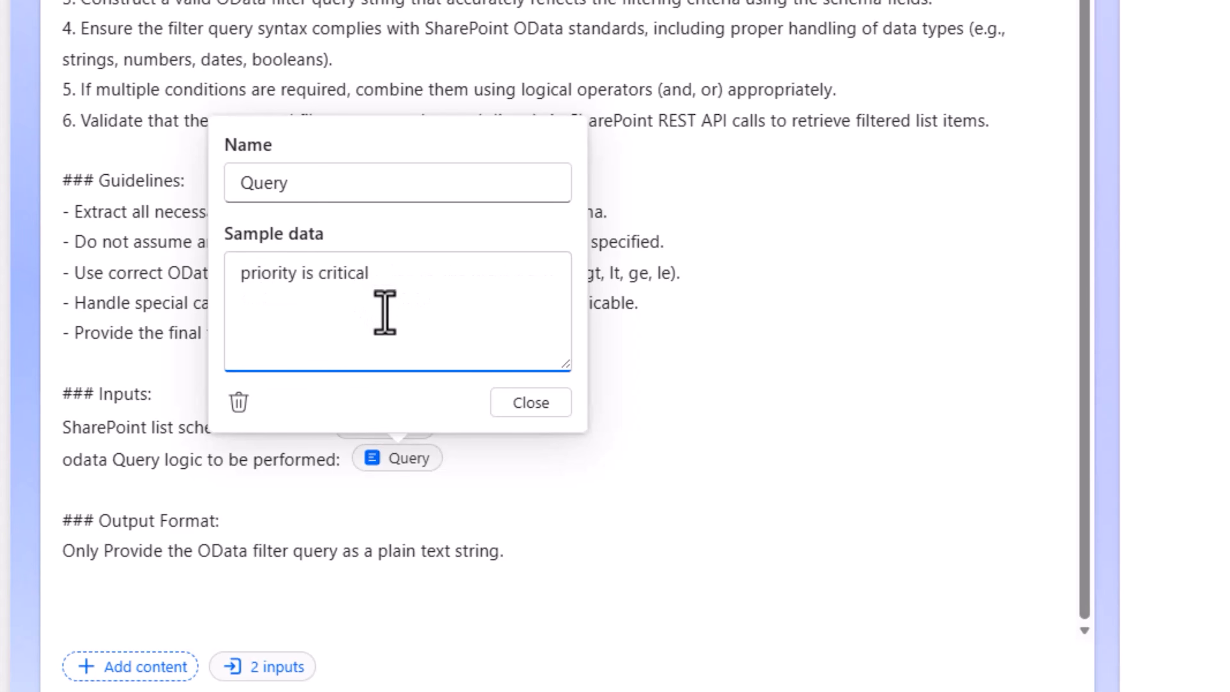
pyautogui.click(529, 409)
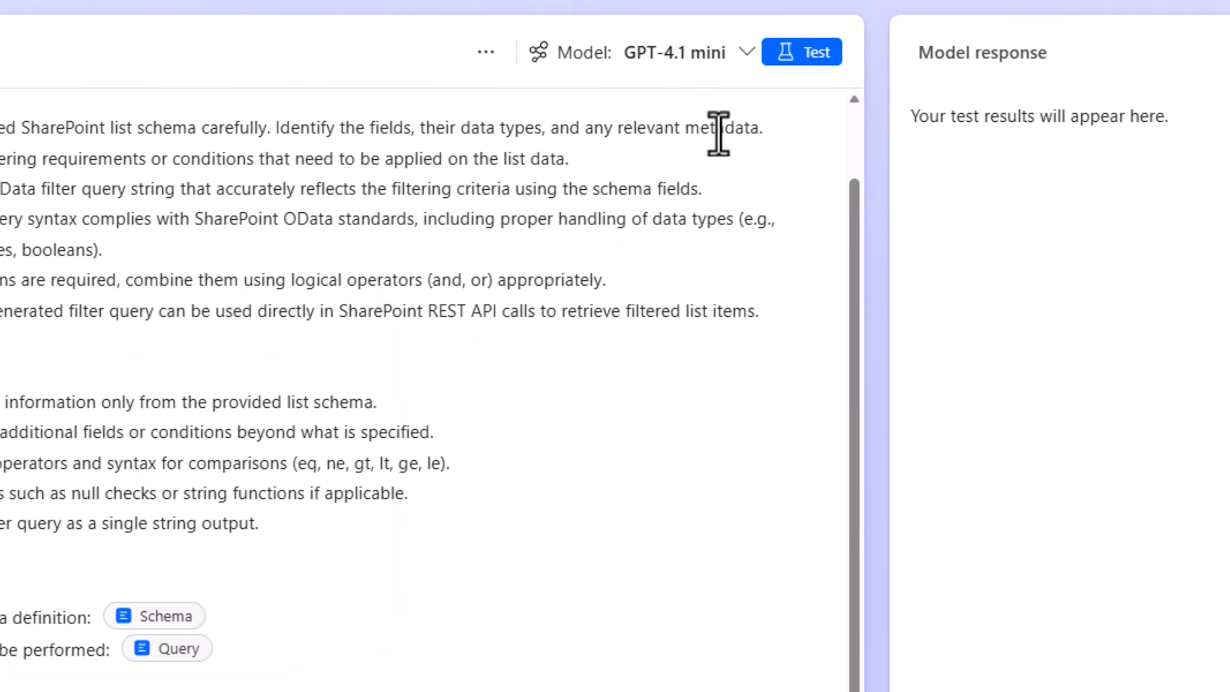
pyautogui.click(624, 199)
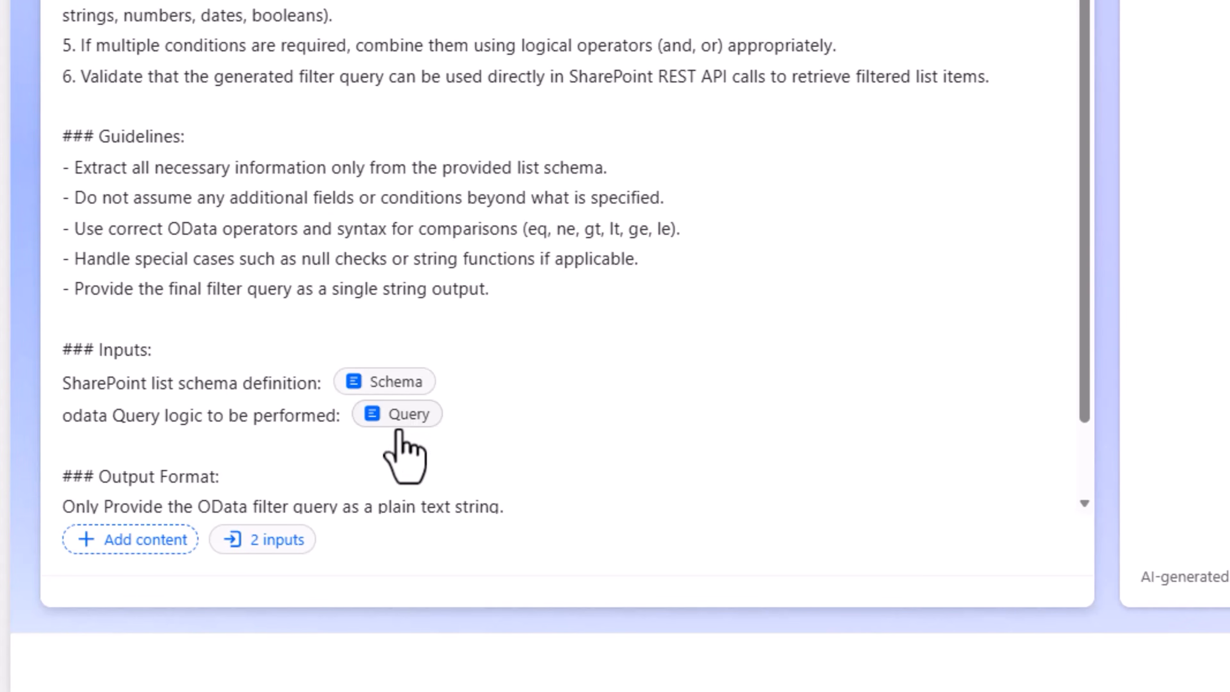
# Extend the Query sample data to "priority is critical and progress is completed" and test the prompt again
pyautogui.click(415, 414)
pyautogui.click(424, 257)
pyautogui.write('and progress is completed')
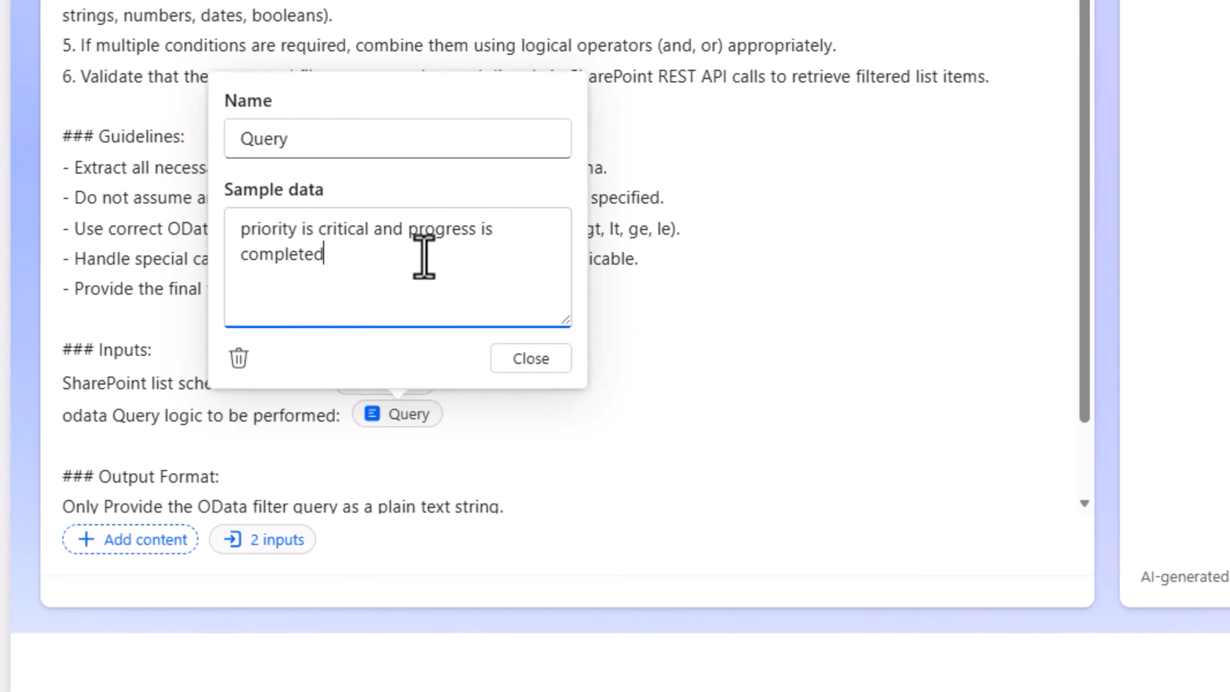
pyautogui.click(528, 359)
pyautogui.click(353, 163)
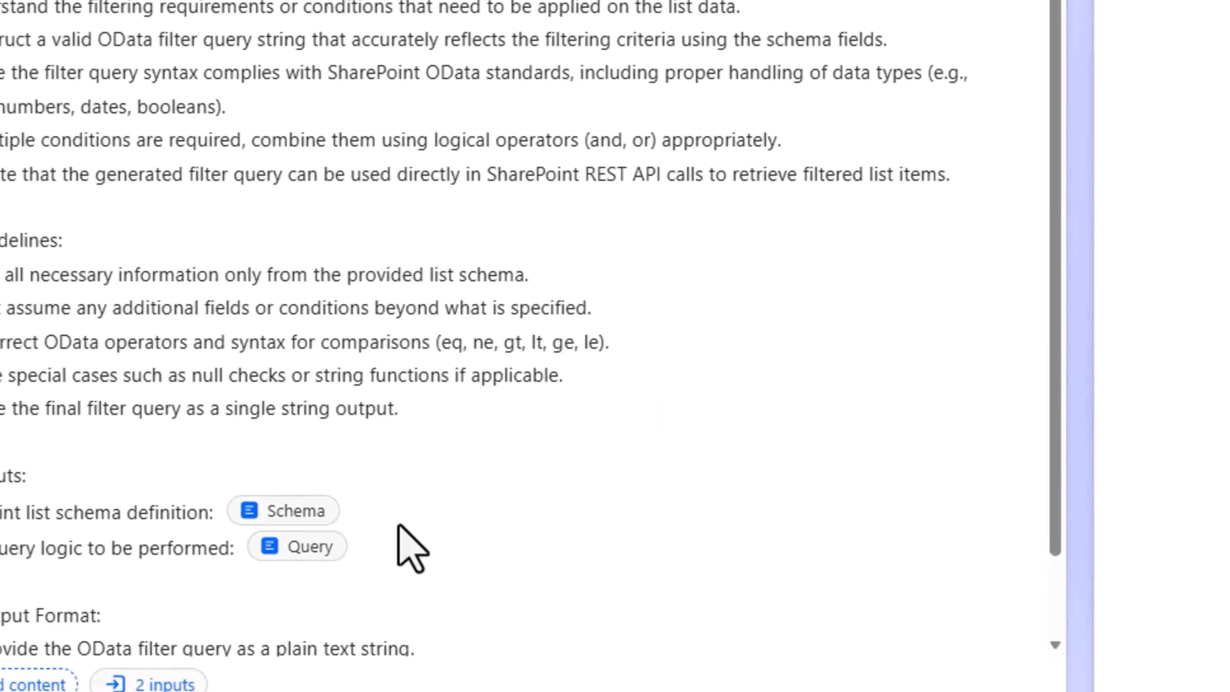
# Introduce typos into the Query sample data so it reads "prioriy is critcal and progress is complted"
pyautogui.click(457, 463)
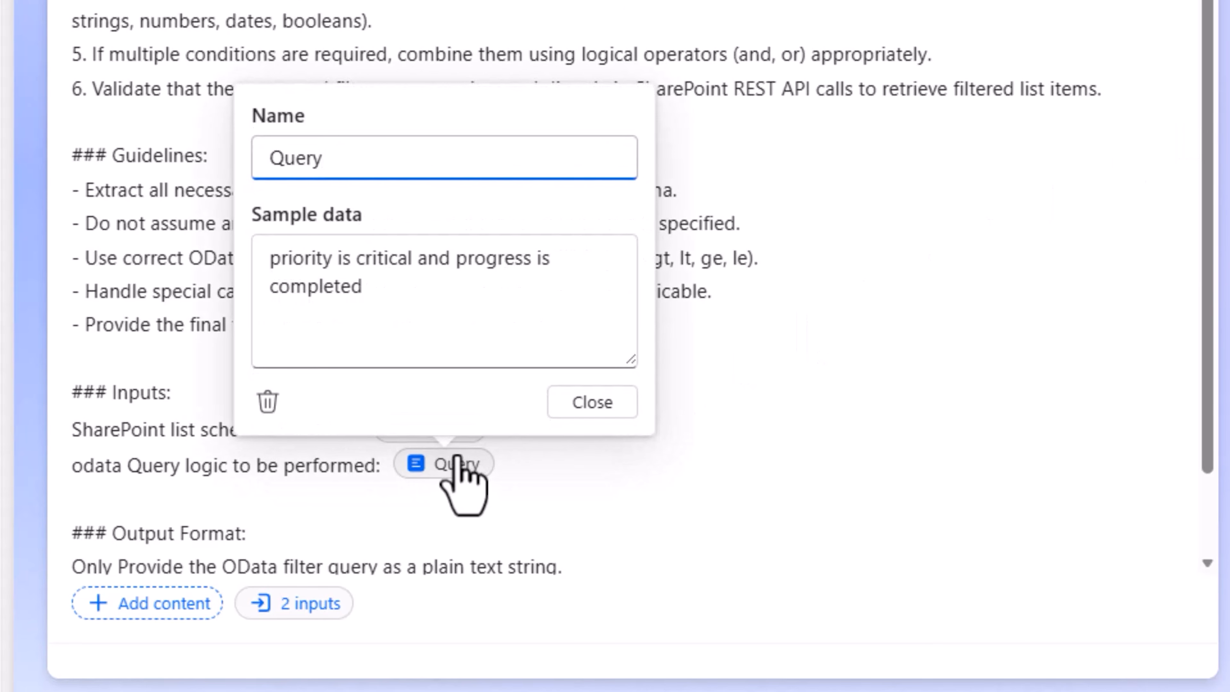
pyautogui.click(322, 258)
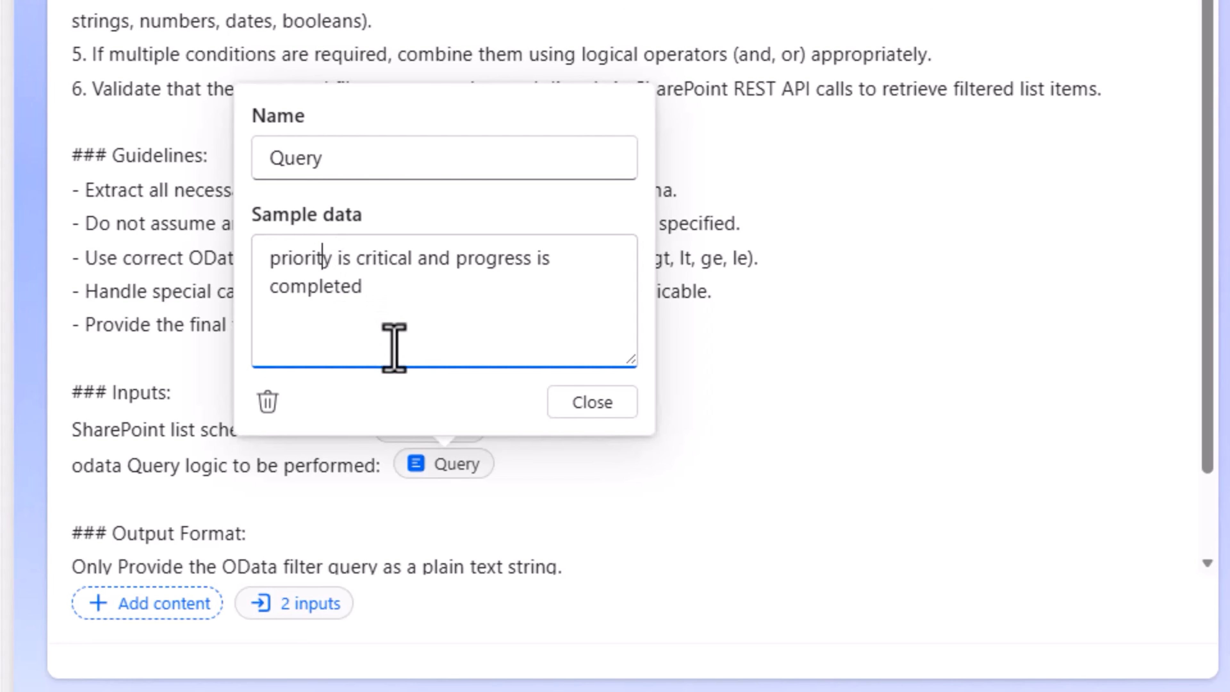
pyautogui.press('BackSpace')
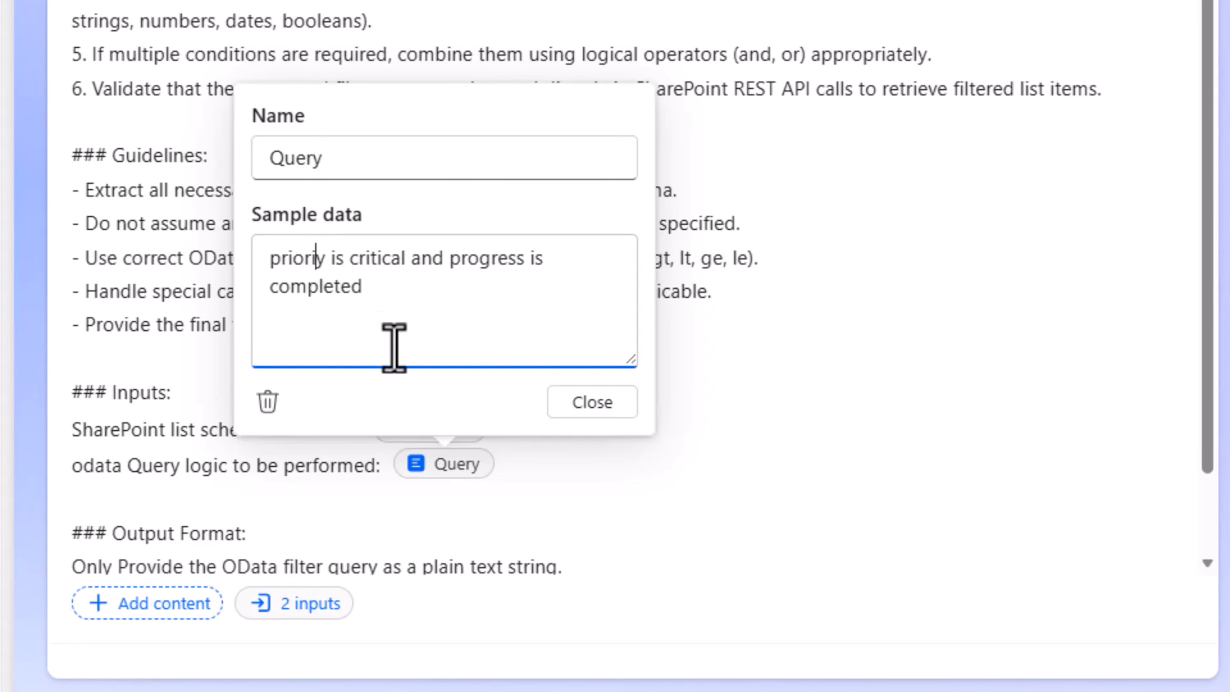
pyautogui.click(382, 262)
pyautogui.press('BackSpace')
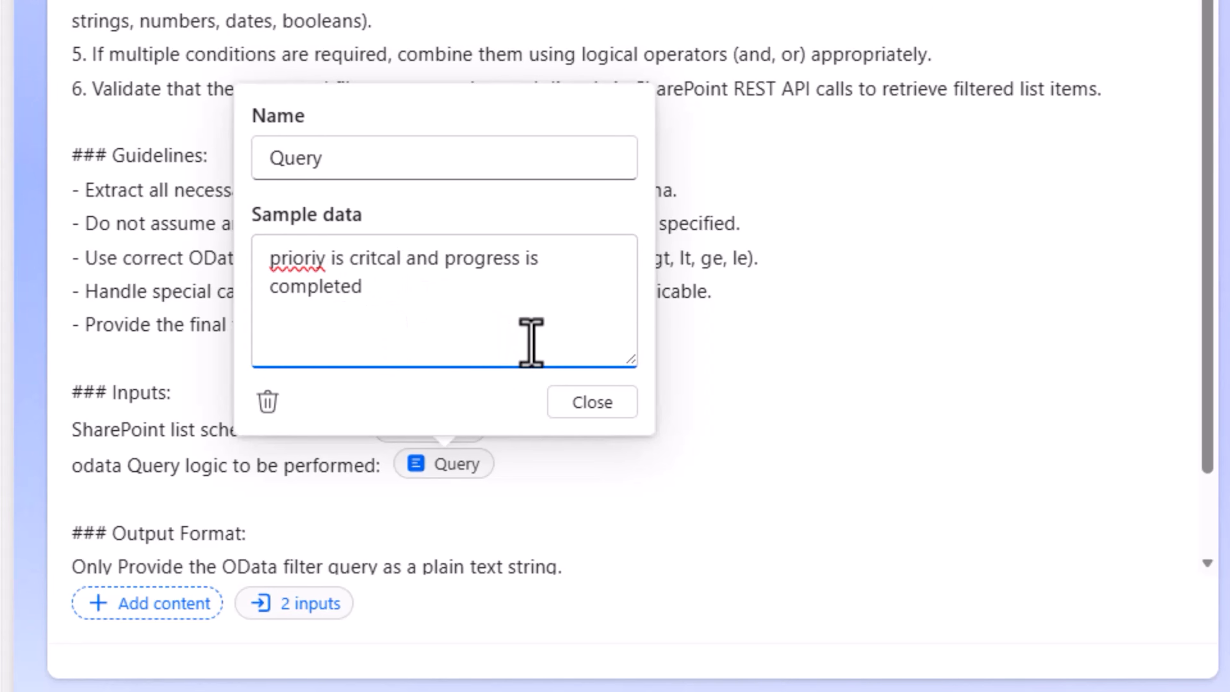
pyautogui.click(332, 283)
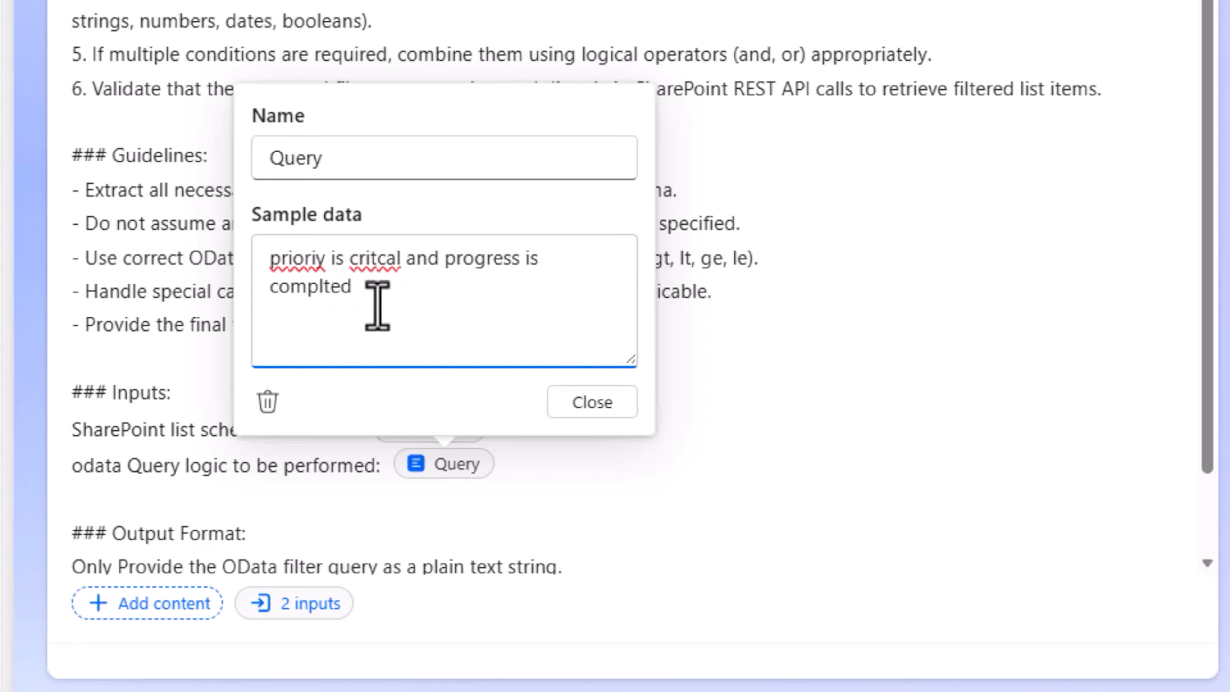
pyautogui.press('BackSpace')
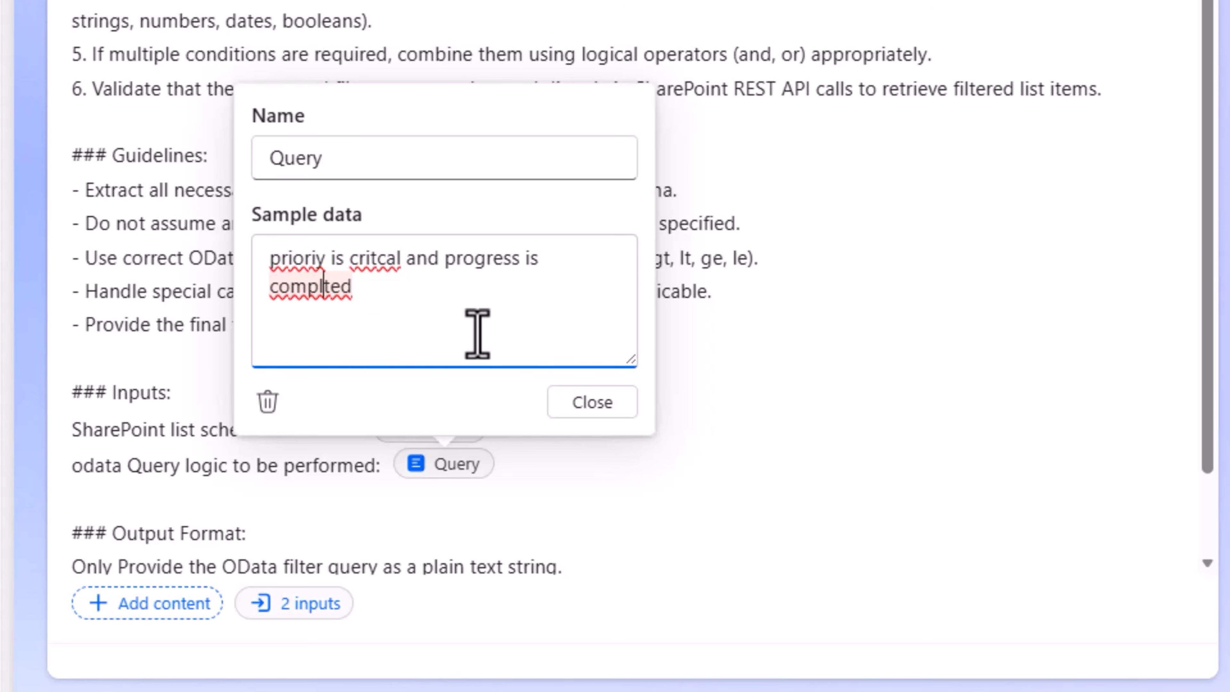
pyautogui.click(581, 402)
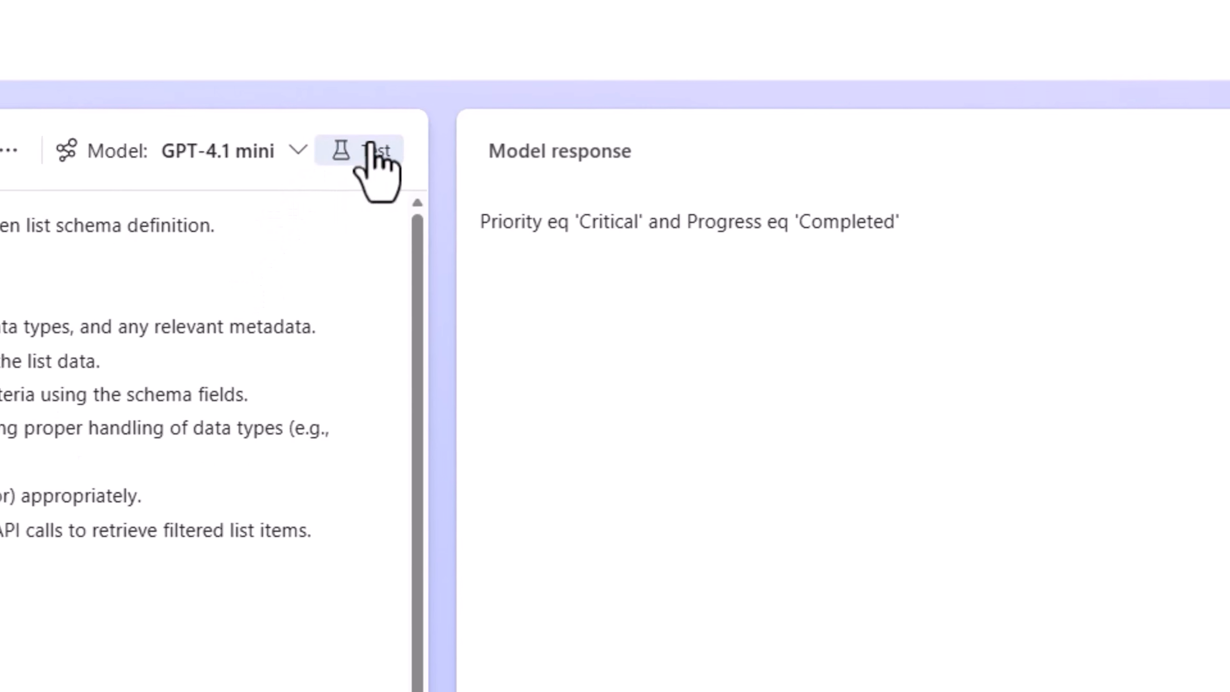
# Test the prompt with the misspelled query and examine the priority and progress values in the model response
pyautogui.click(378, 145)
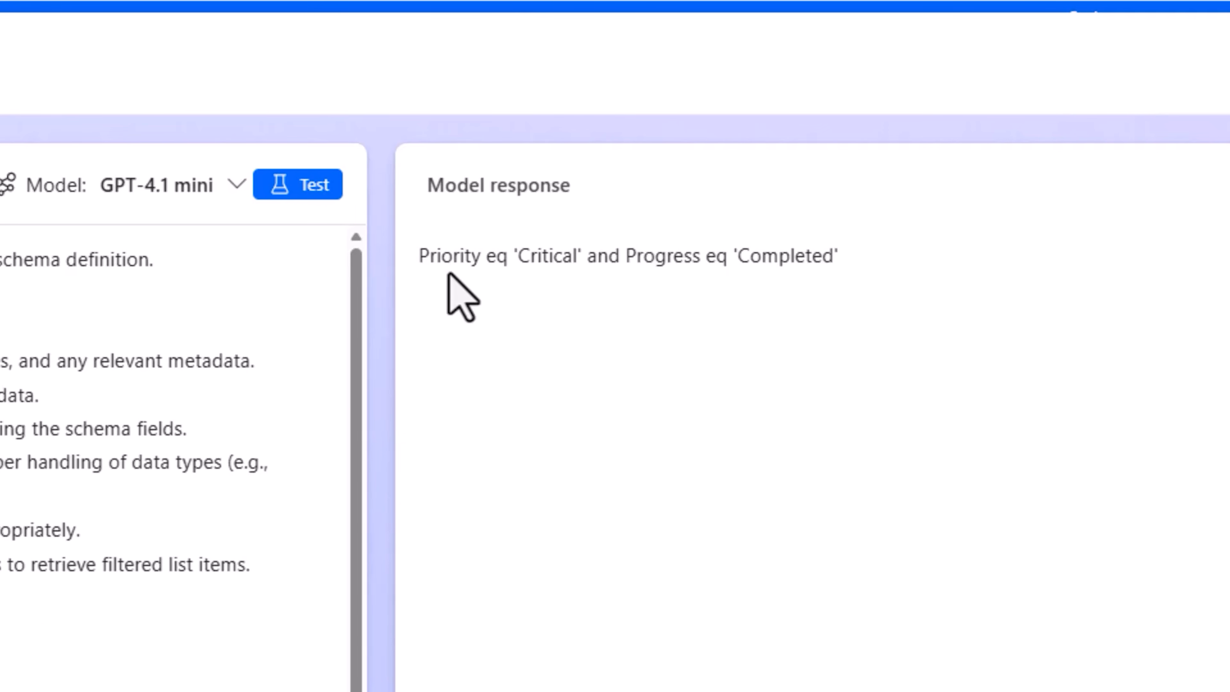
pyautogui.doubleClick(560, 256)
pyautogui.doubleClick(799, 256)
pyautogui.click(818, 294)
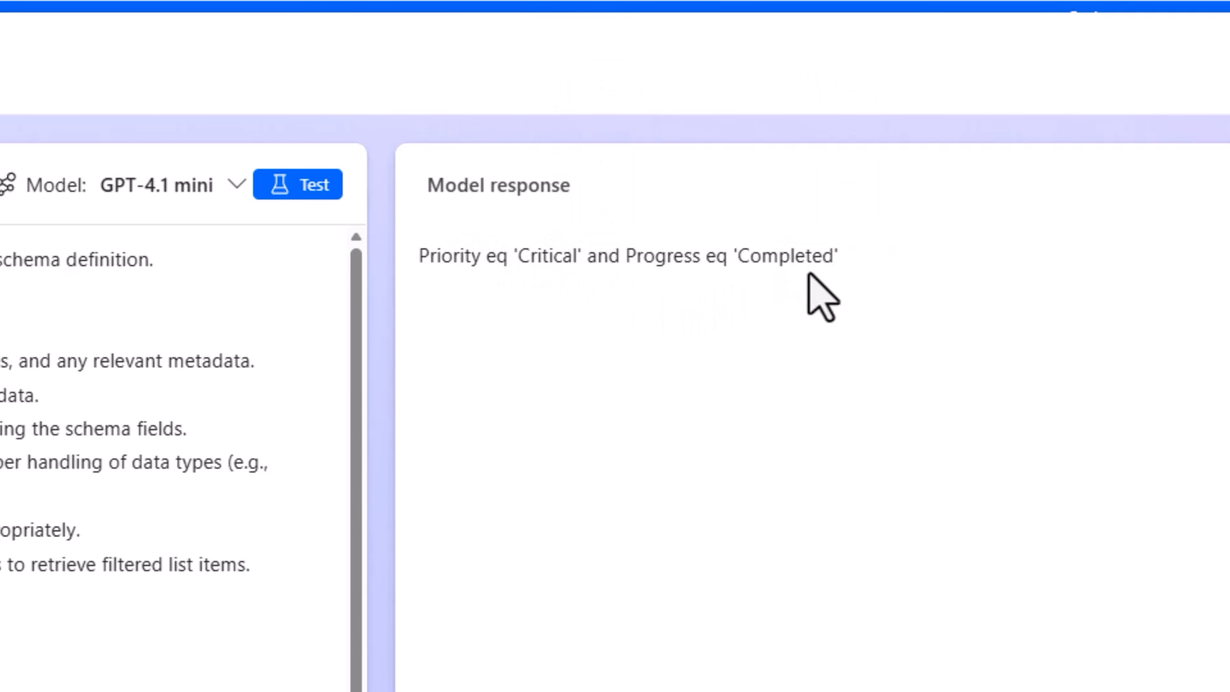
pyautogui.moveTo(840, 256); pyautogui.dragTo(410, 269)
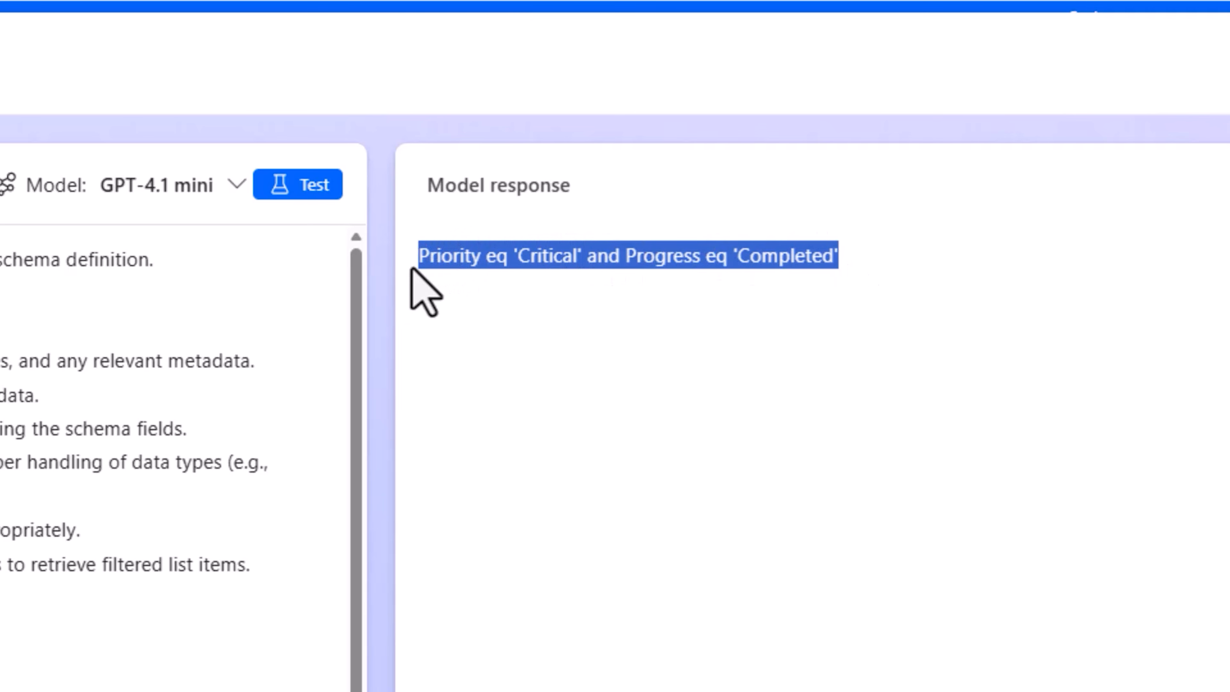
pyautogui.click(411, 268)
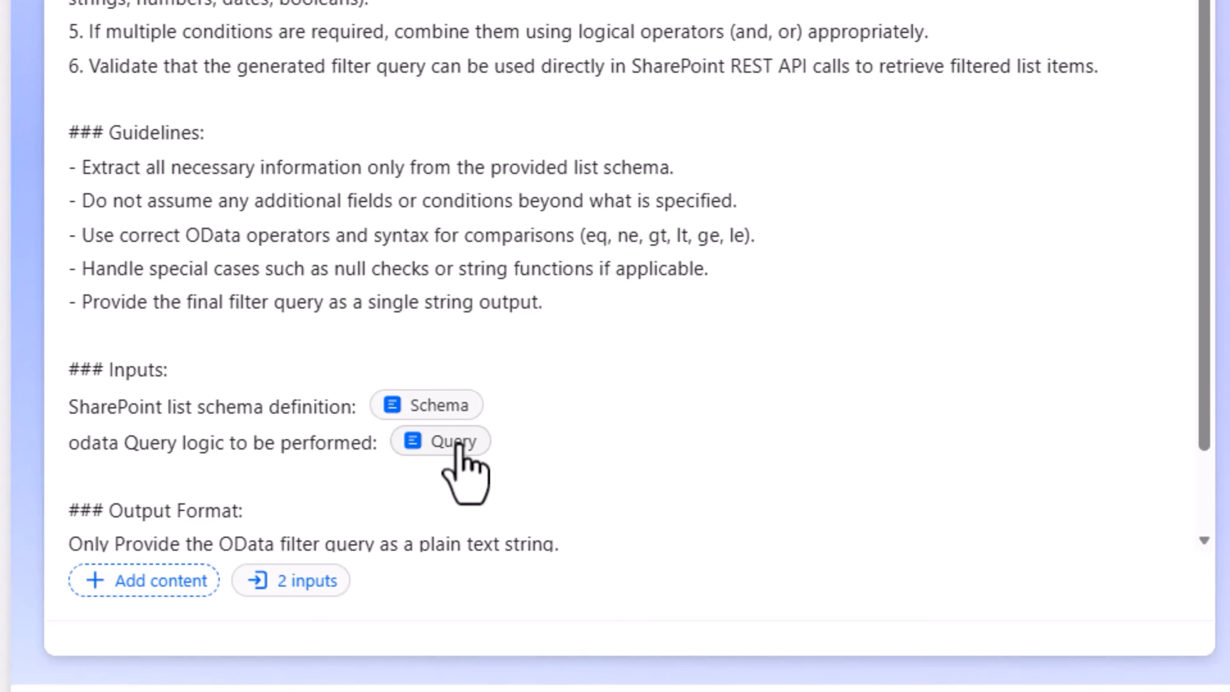
# Replace the Query input's sample data with "tasks are assigned to me"
pyautogui.click(458, 443)
pyautogui.click(491, 272)
pyautogui.hotkey('ctrl', 'a')
pyautogui.write('tasks are assigned to me')
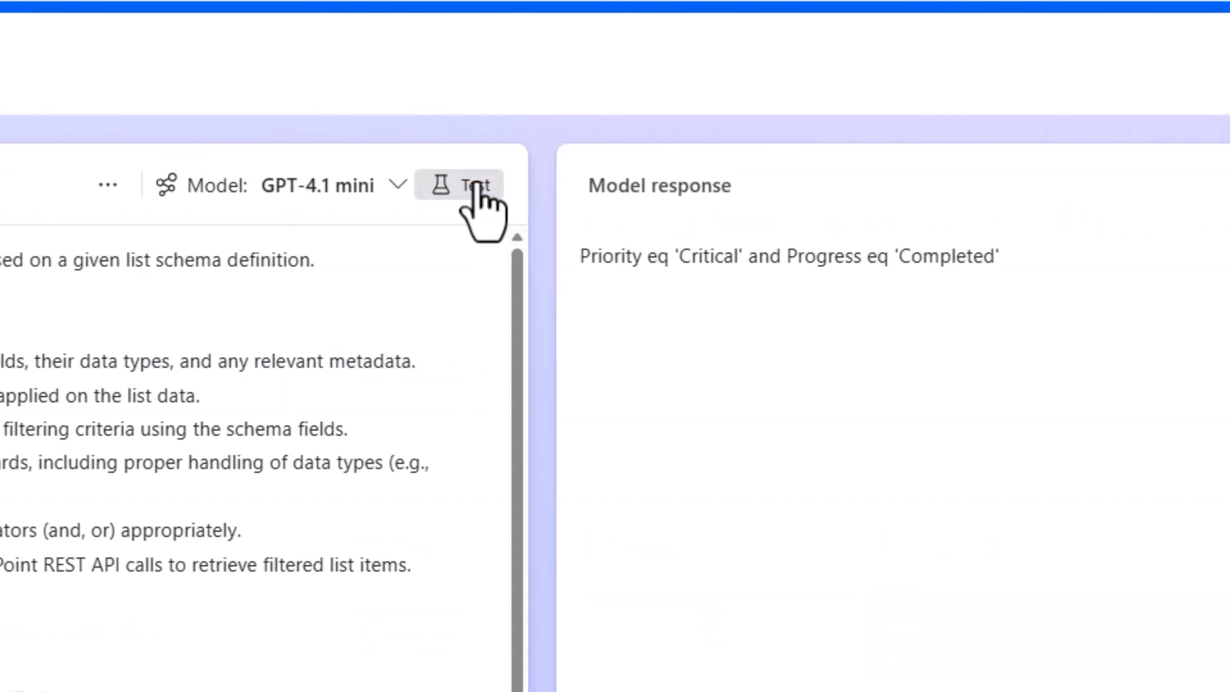
pyautogui.click(475, 186)
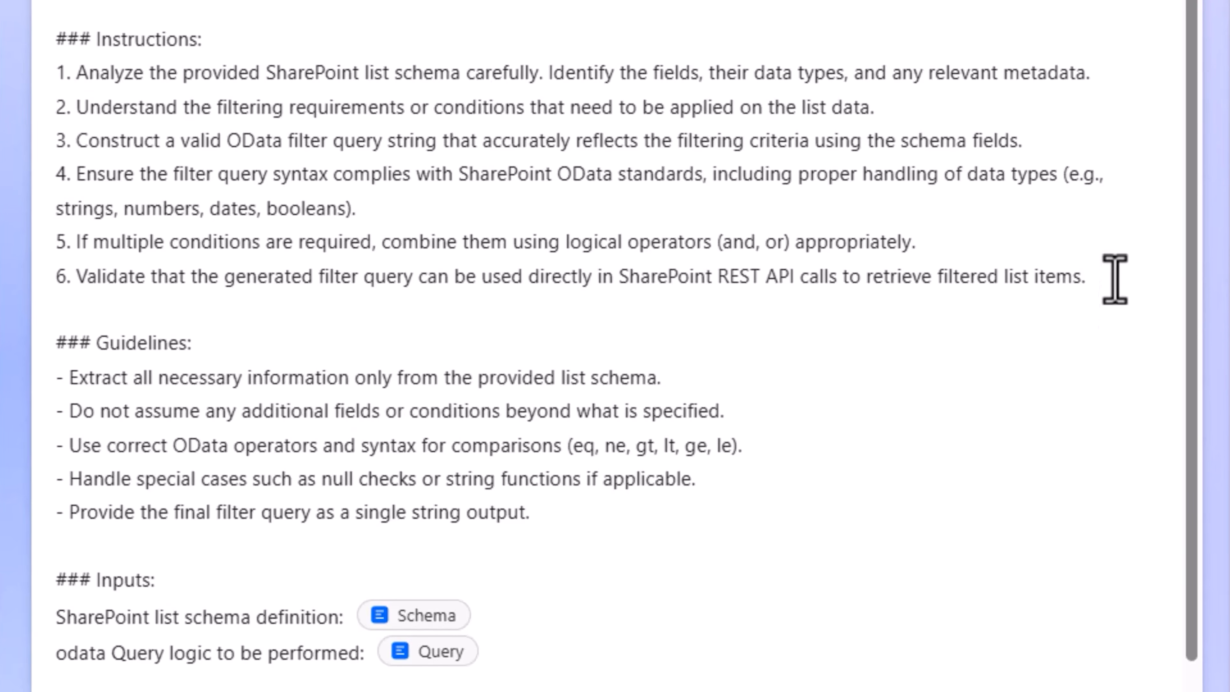
pyautogui.click(440, 566)
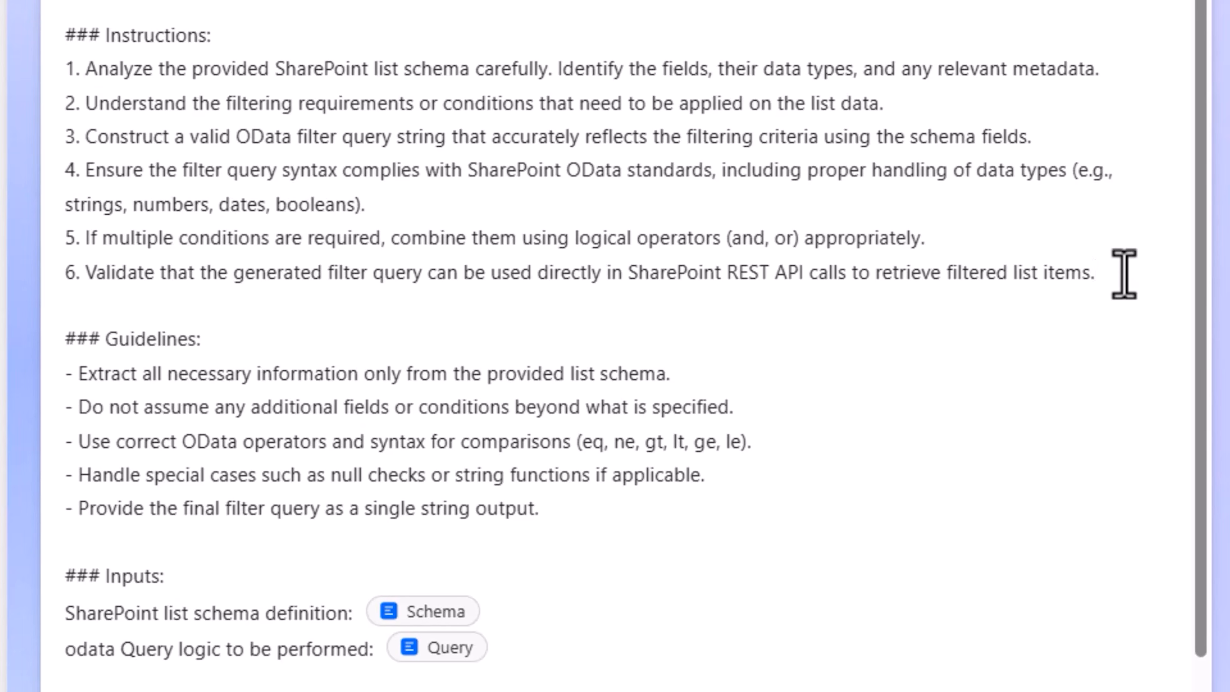
# Add a seventh instruction to the prompt reading "Me is current user email -"
pyautogui.press('Return')
pyautogui.write('7. Me is current user email')
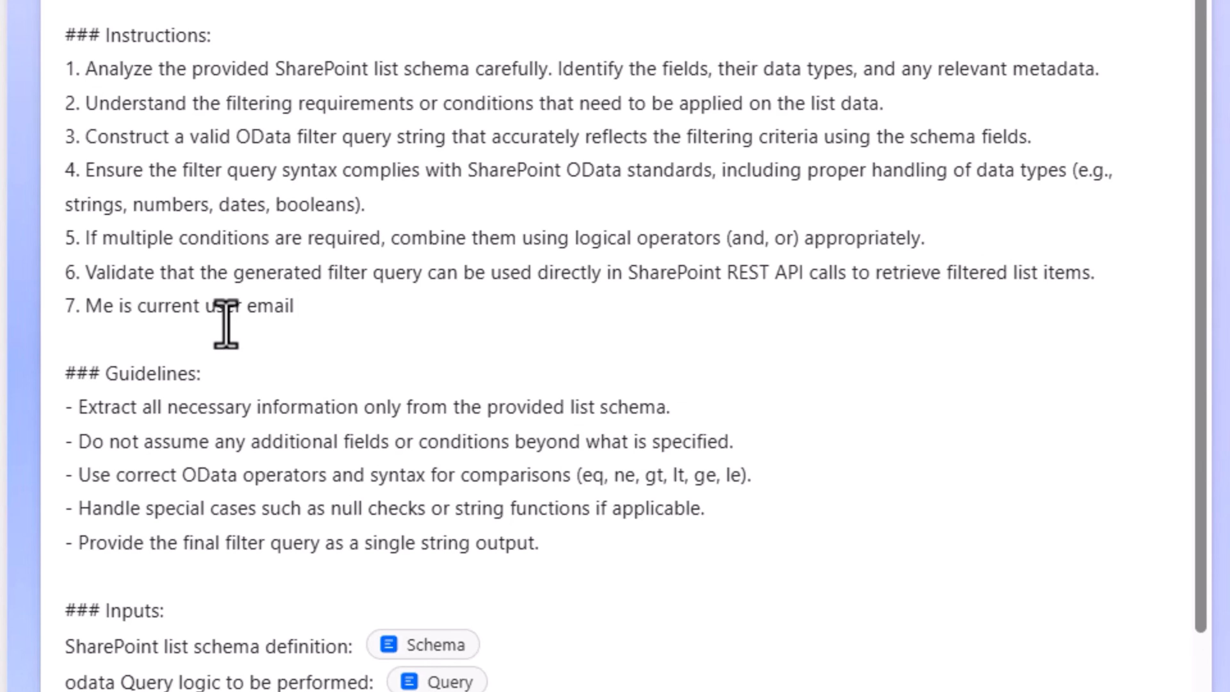
pyautogui.write(' -')
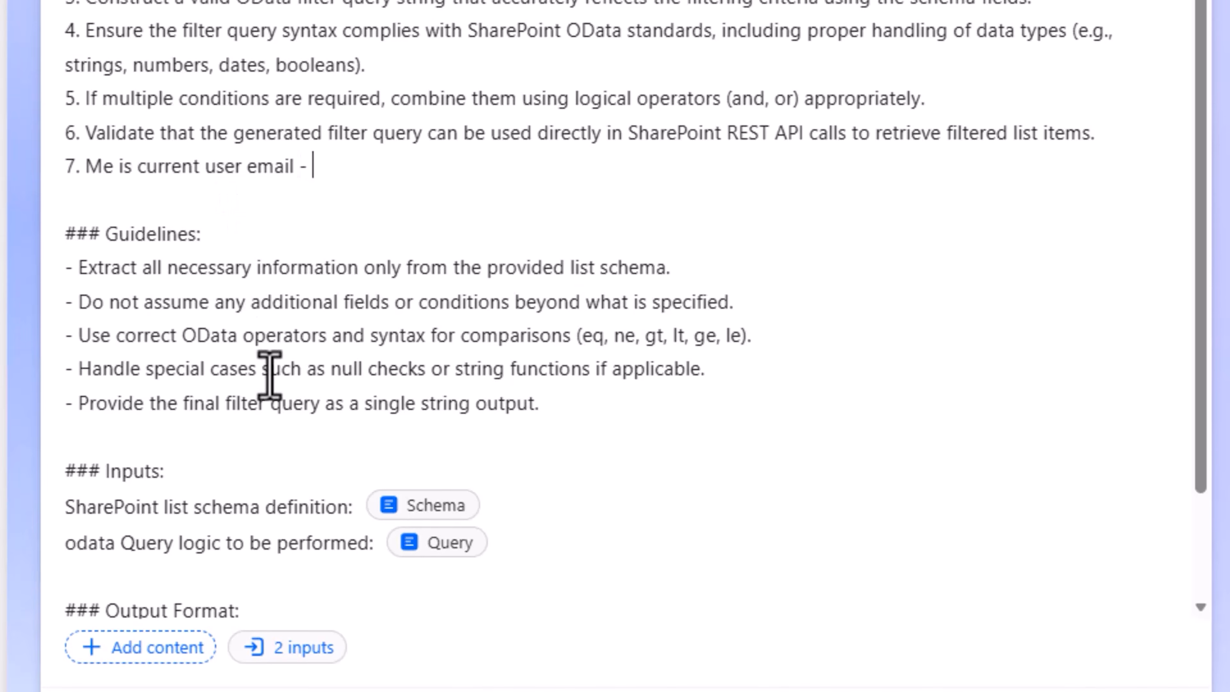
# Insert a text input named Current User Email in instruction 7, with the user's e-mail as sample data, and test the prompt
pyautogui.click(164, 552)
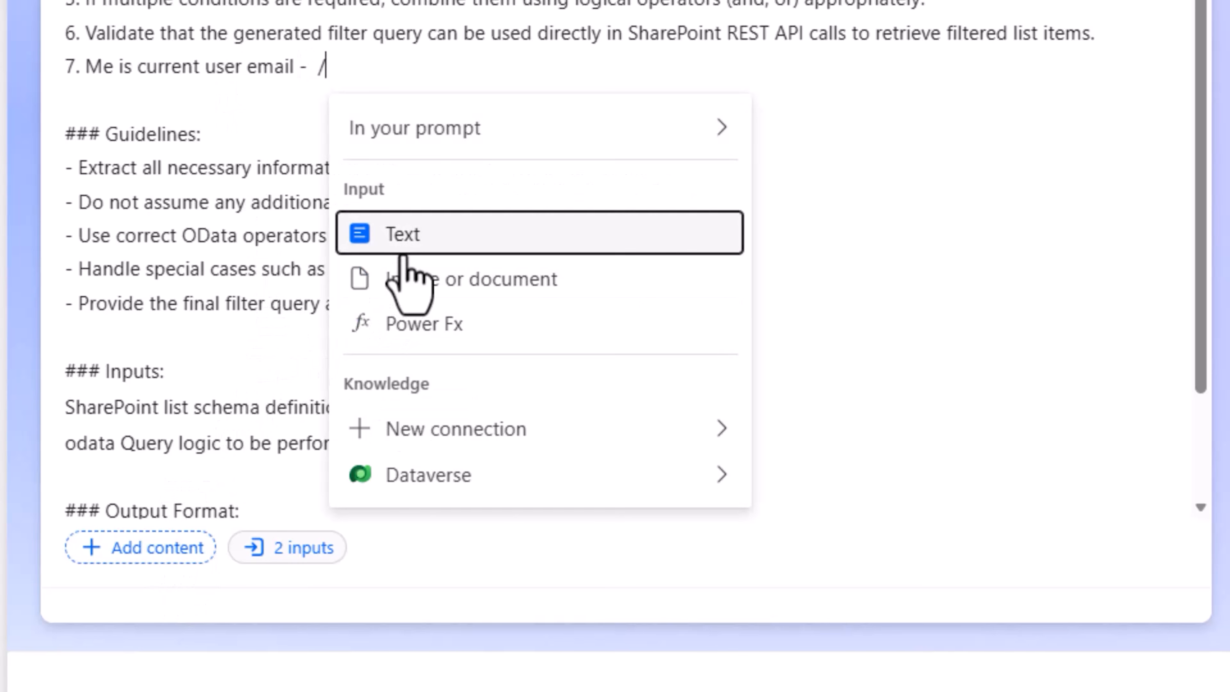
pyautogui.click(407, 274)
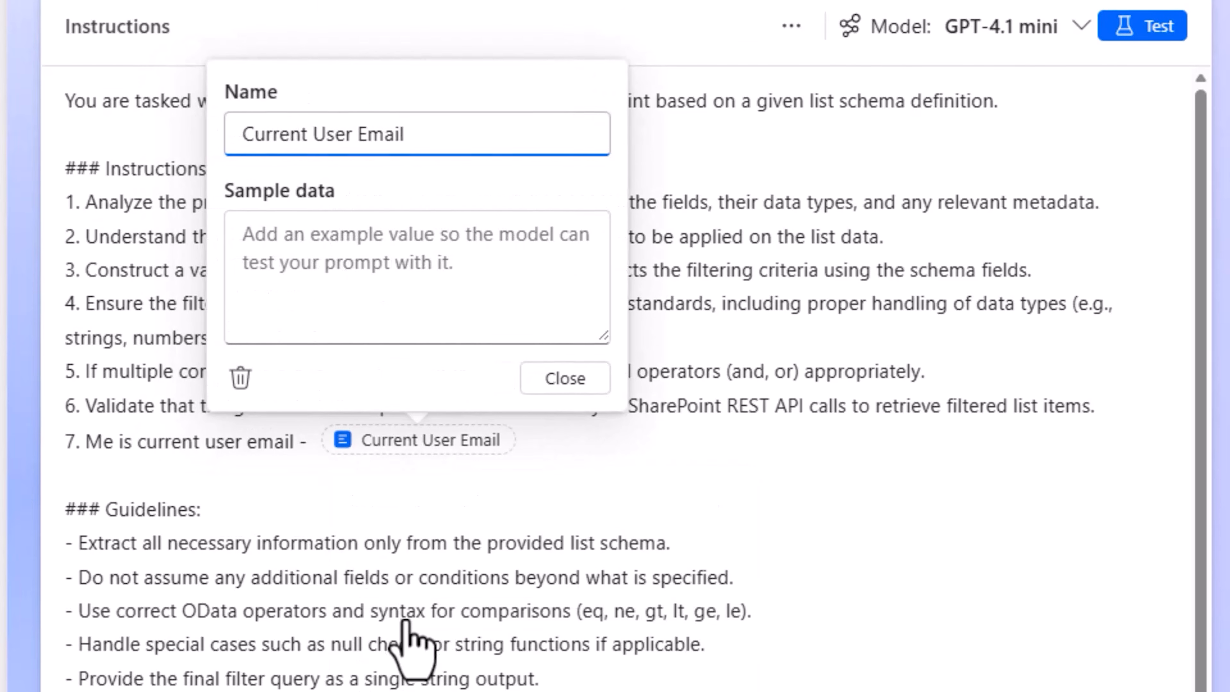
pyautogui.click(402, 320)
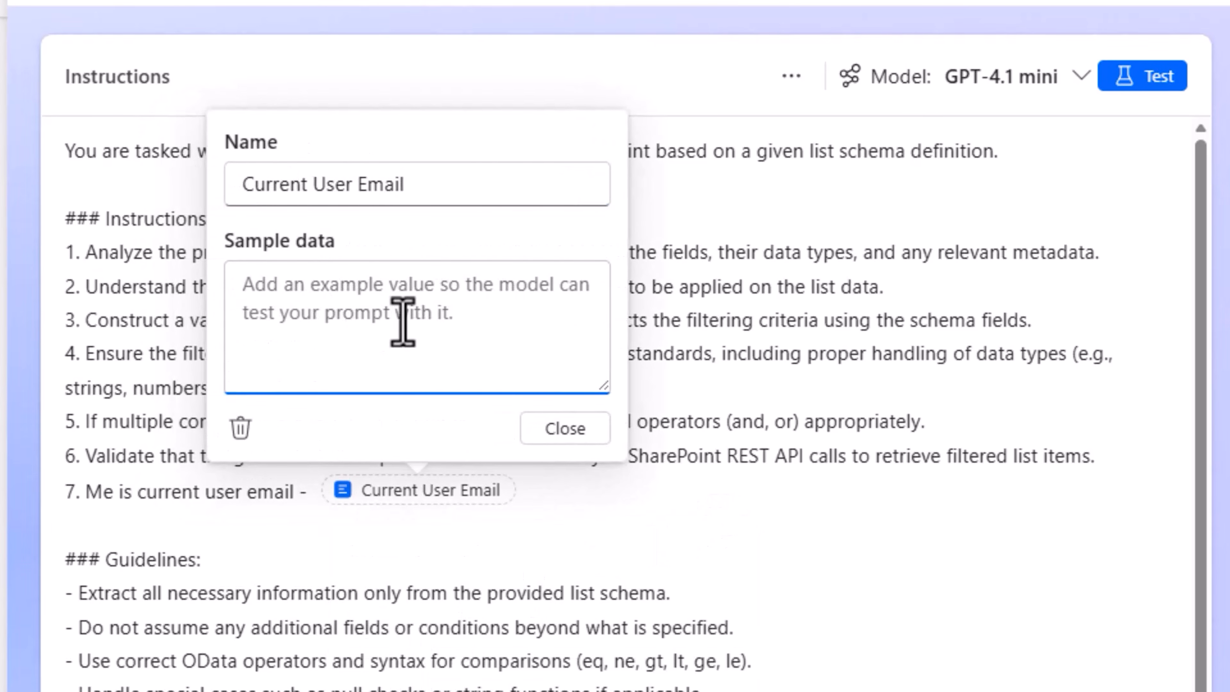
pyautogui.hotkey('ctrl', 'v')
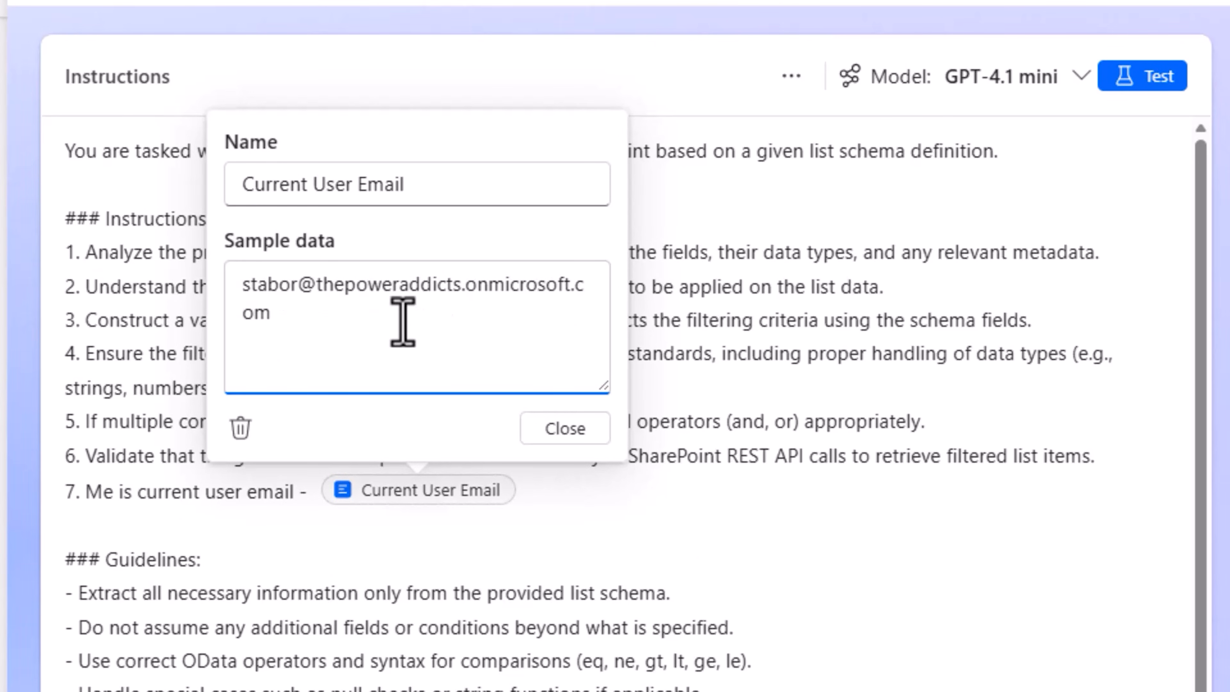
pyautogui.click(571, 430)
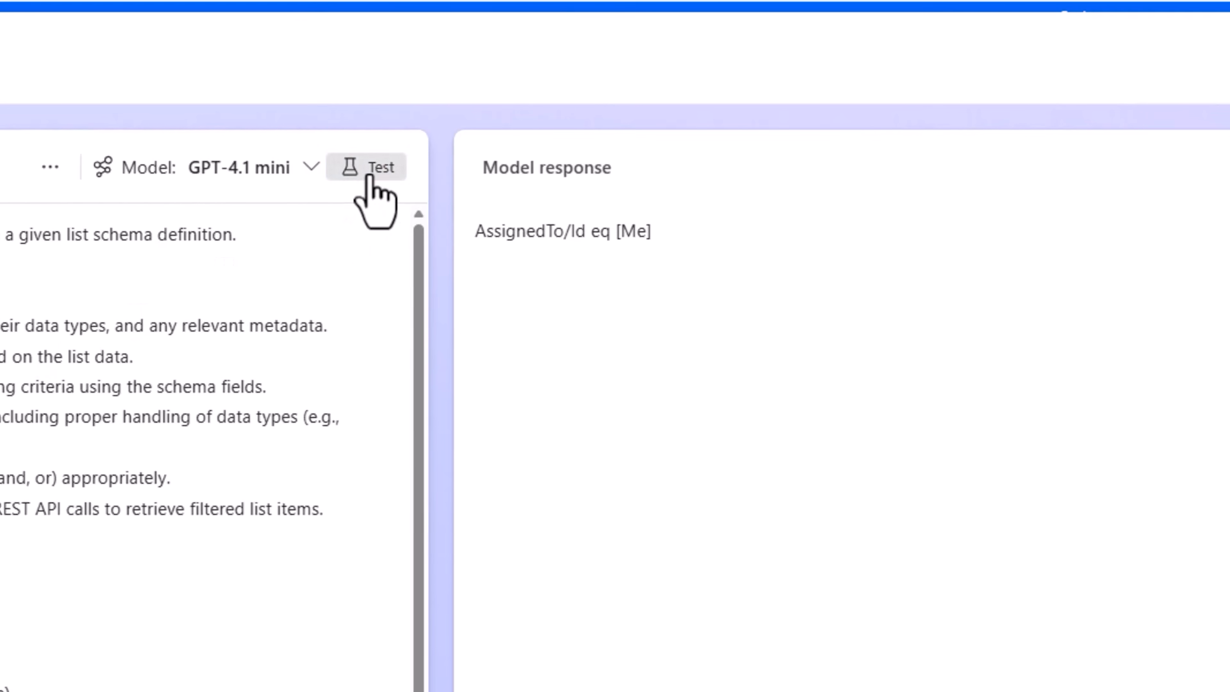
pyautogui.click(370, 176)
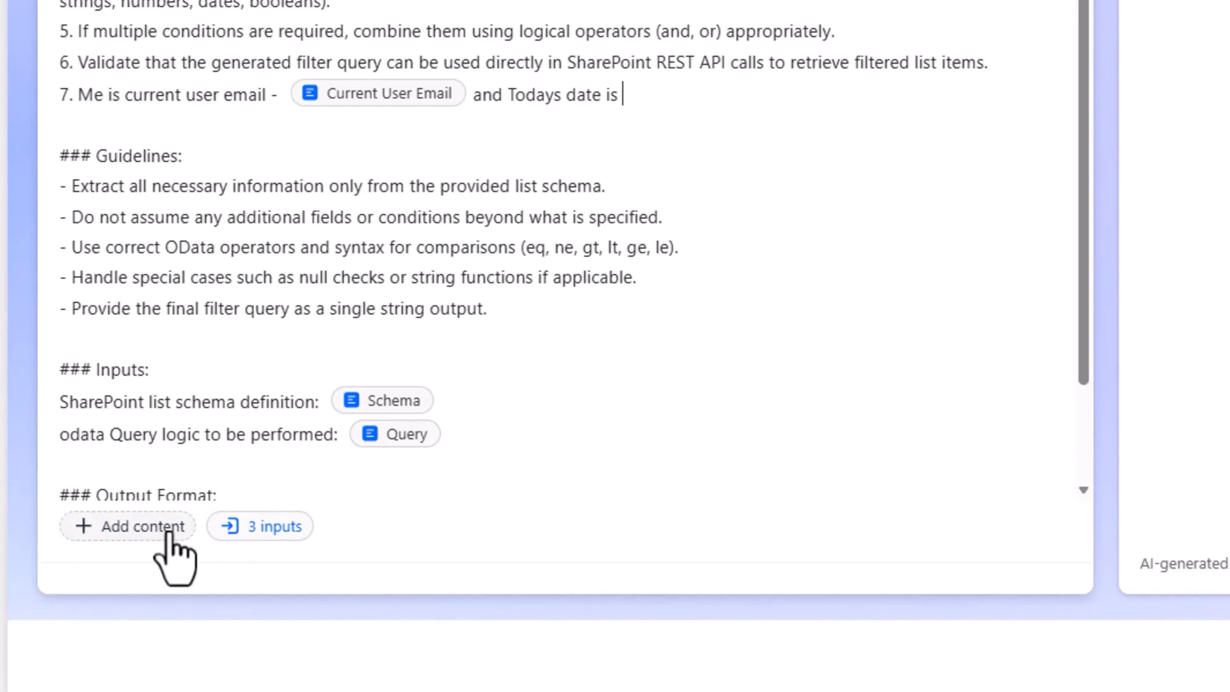
# Insert a text input named Todays Date after "and Todays date is" in instruction 7, with 11/14/2025 as sample data
pyautogui.write('/')
pyautogui.click(733, 256)
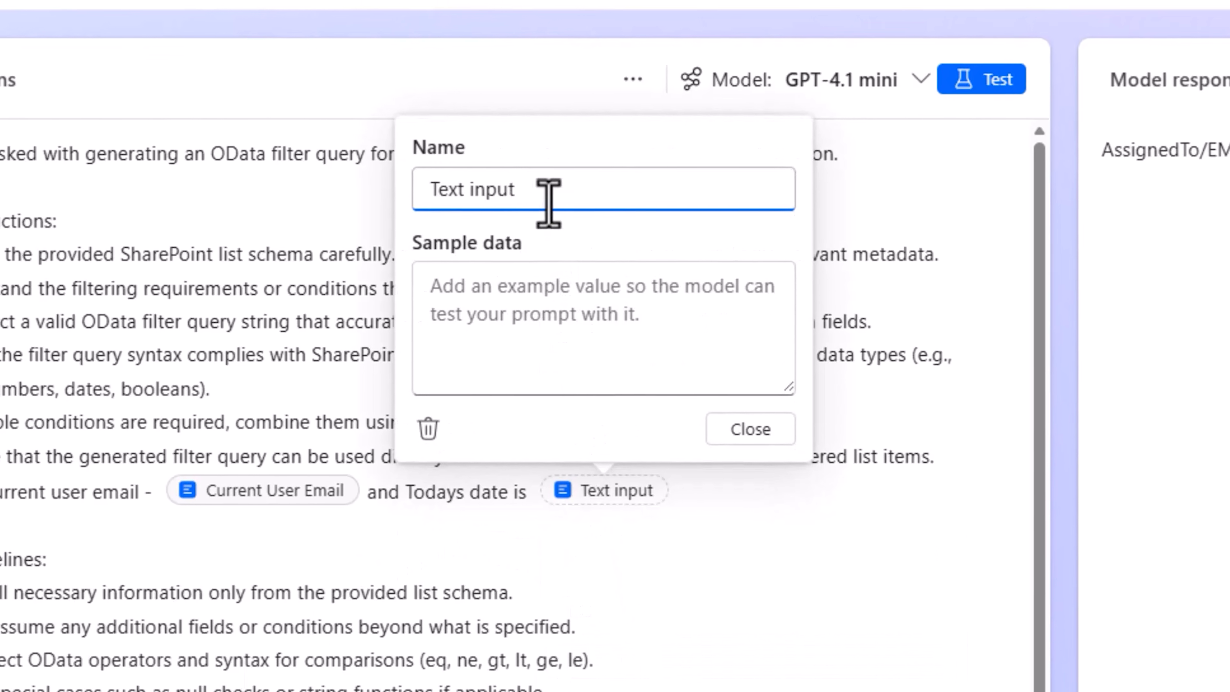
pyautogui.hotkey('ctrl', 'a')
pyautogui.write('Todays Date')
pyautogui.click(480, 340)
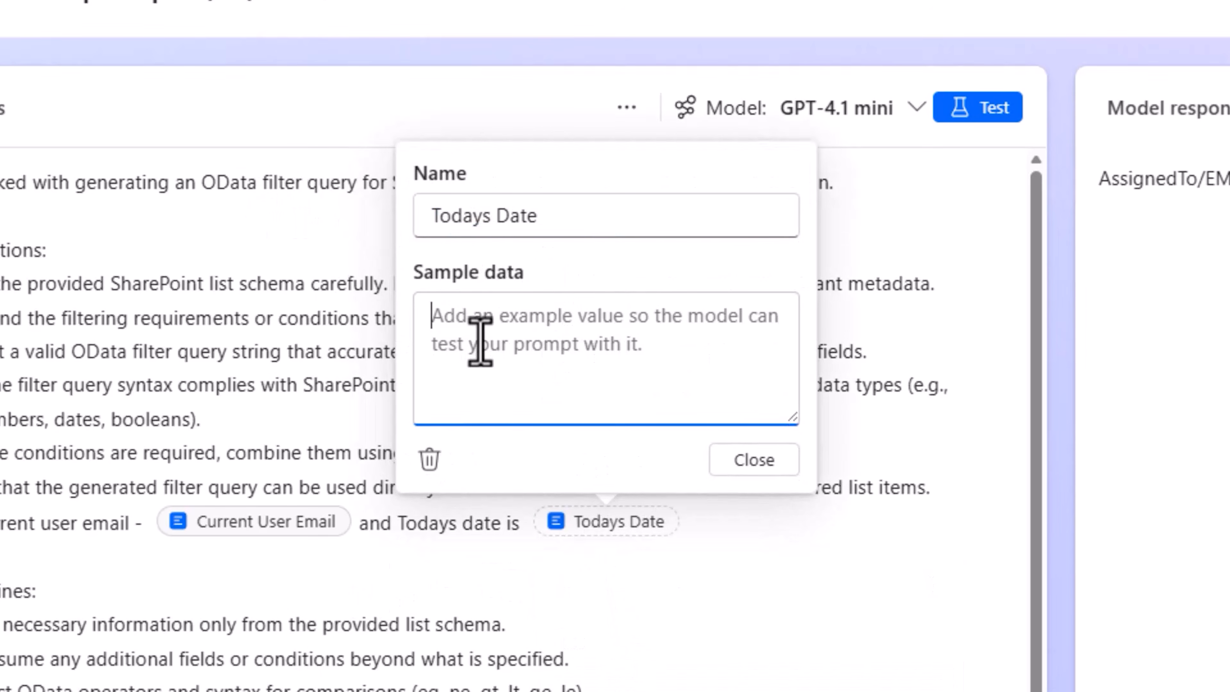
pyautogui.write('11/14/2025')
pyautogui.click(746, 456)
# Extend the Query sample data to "tasks are assigned to me and are overdue" and test the prompt
pyautogui.click(464, 499)
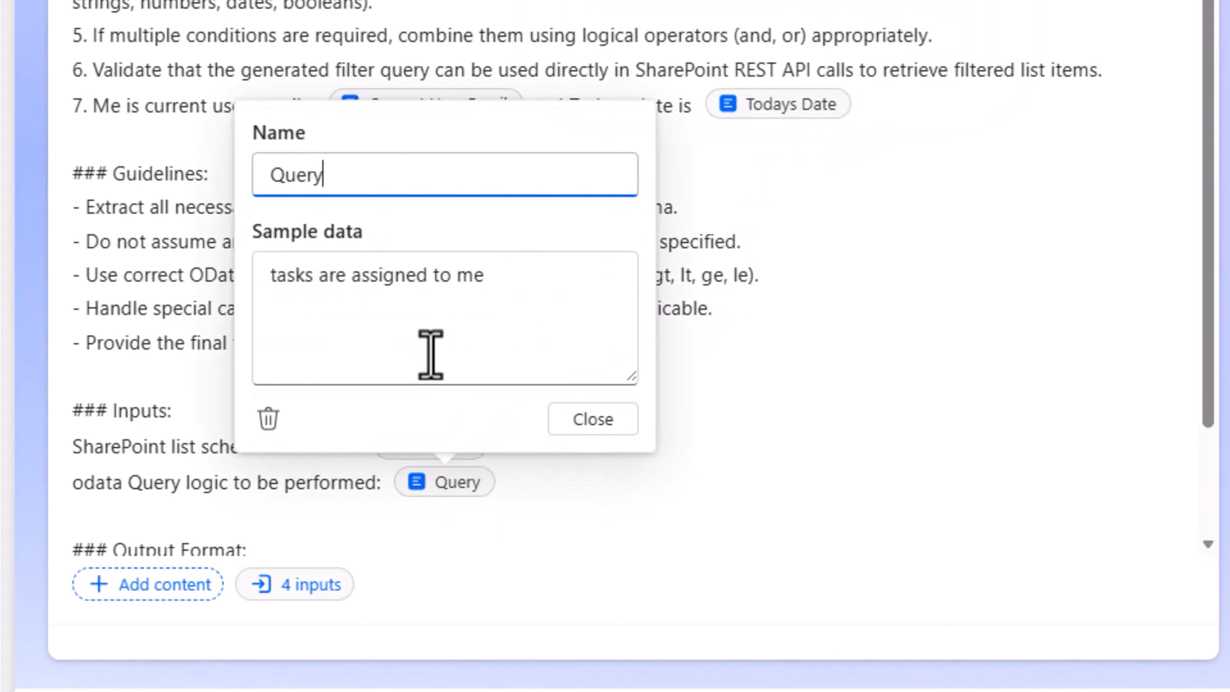
pyautogui.click(506, 299)
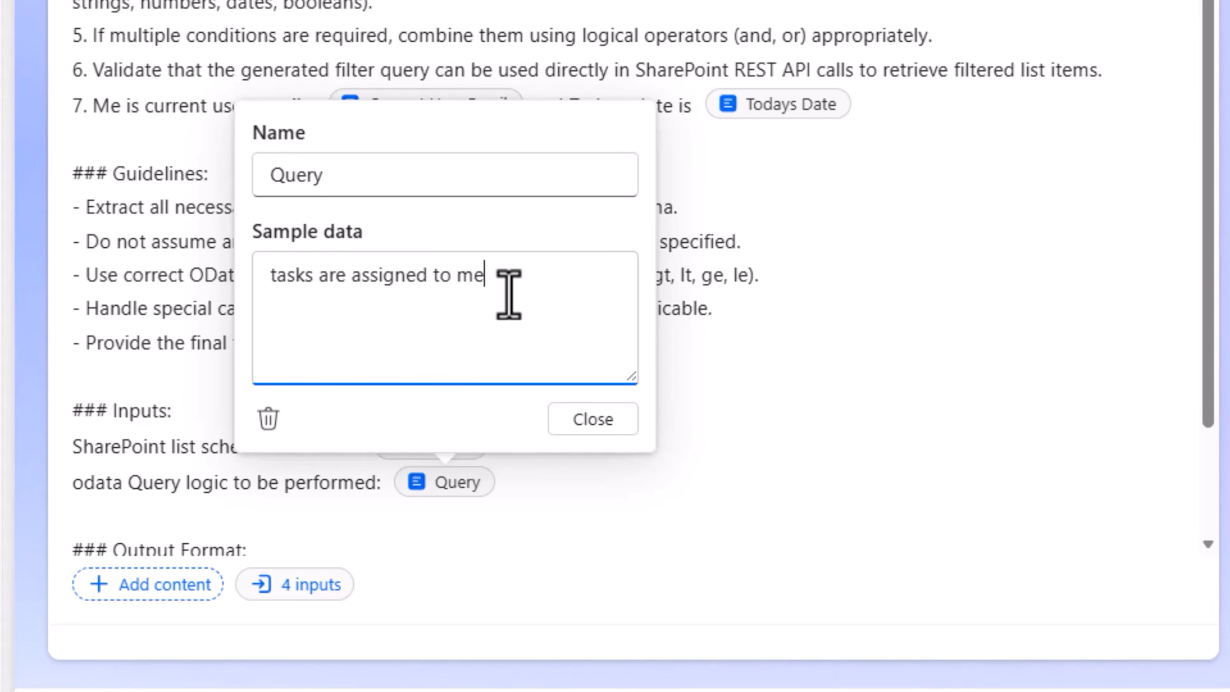
pyautogui.write('a')
pyautogui.write('nd are overdur')
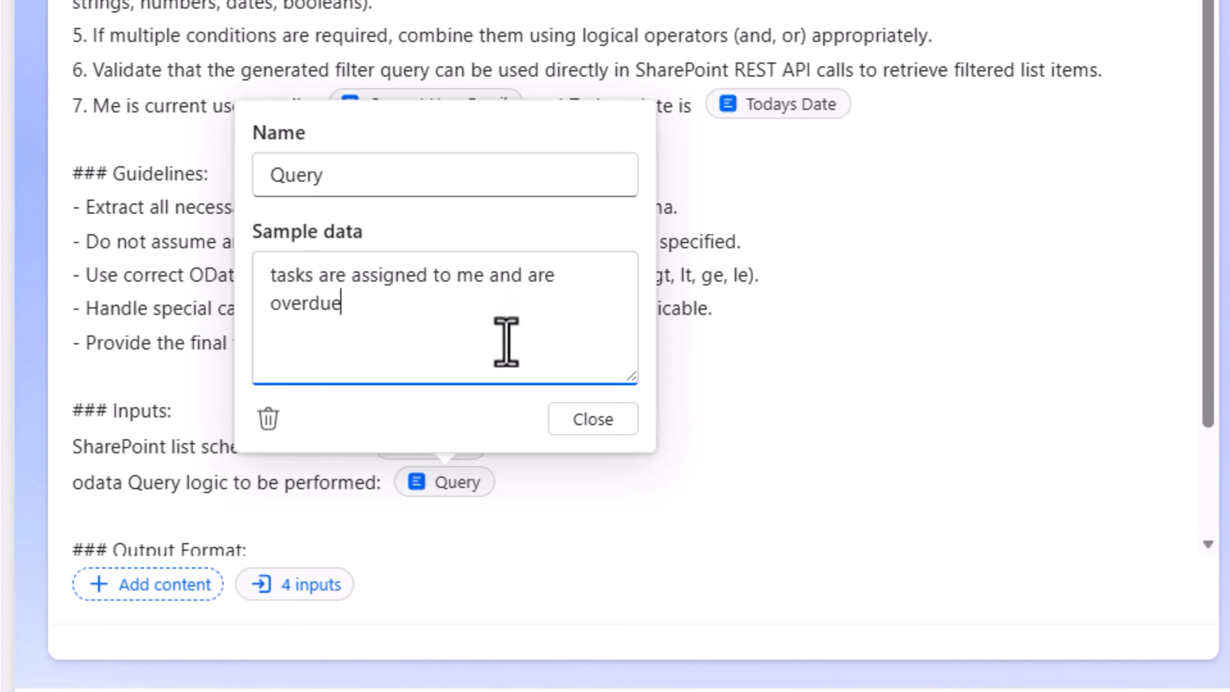
pyautogui.click(611, 419)
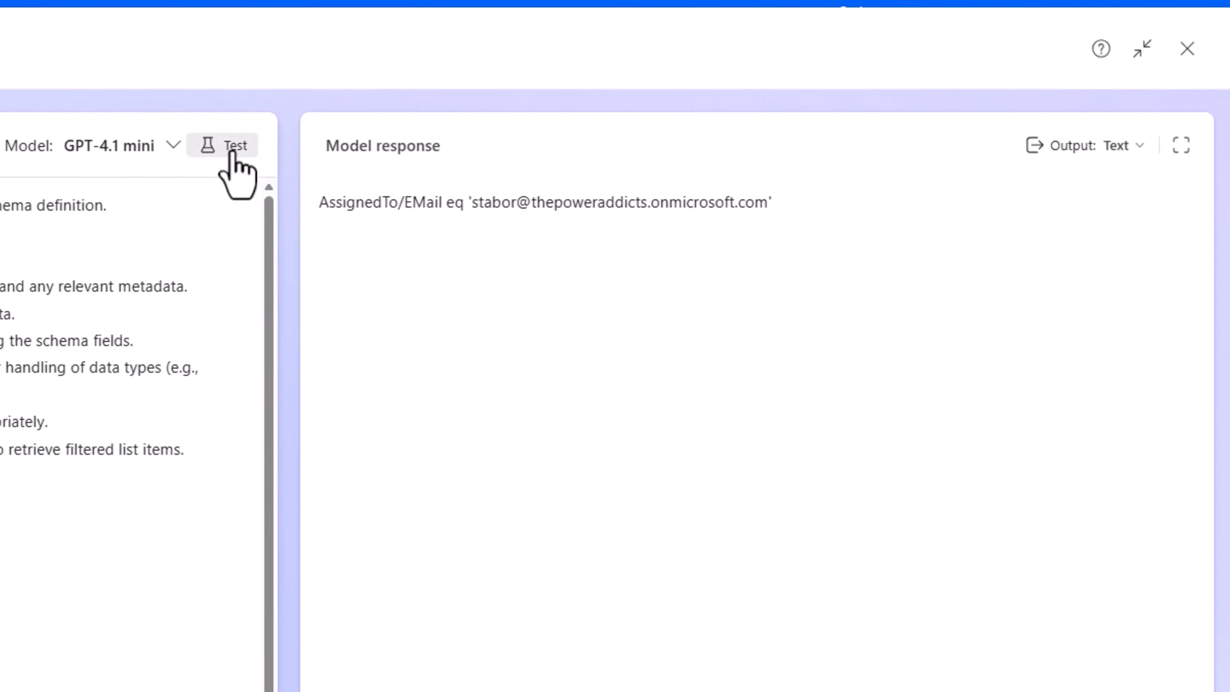
pyautogui.click(233, 148)
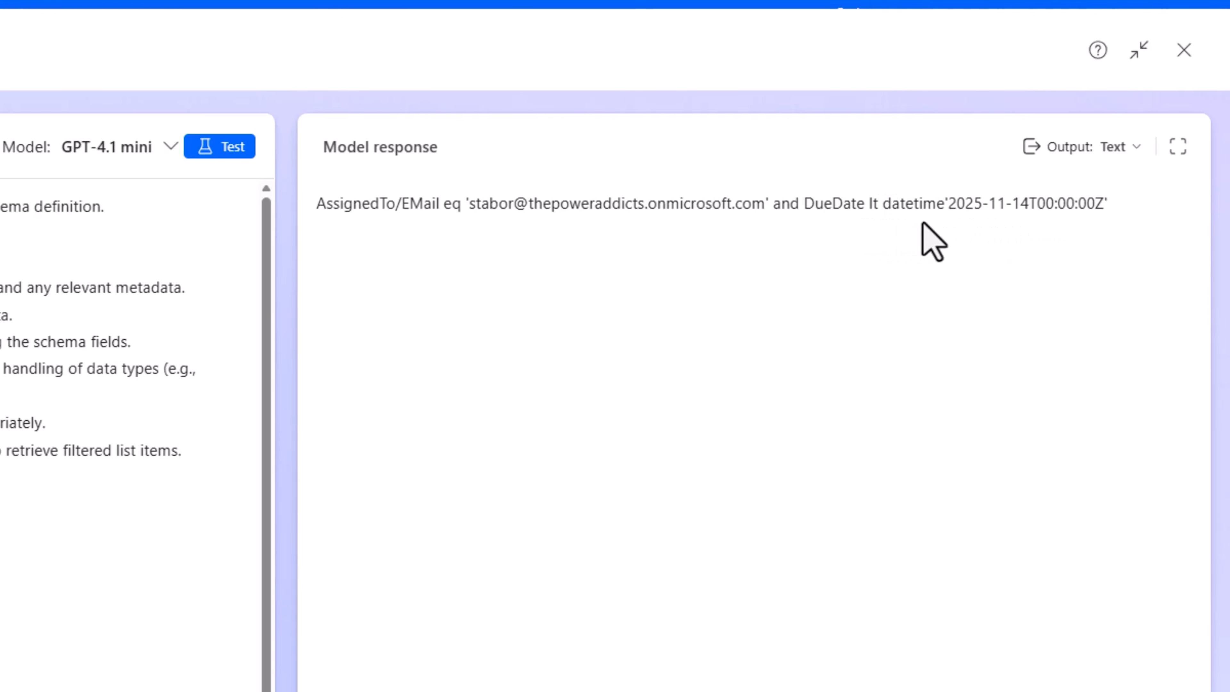
# Add instruction 8, "For dates use format yyyy-mm-dd and it should be in single quotes", and test the prompt again
pyautogui.click(49, 370)
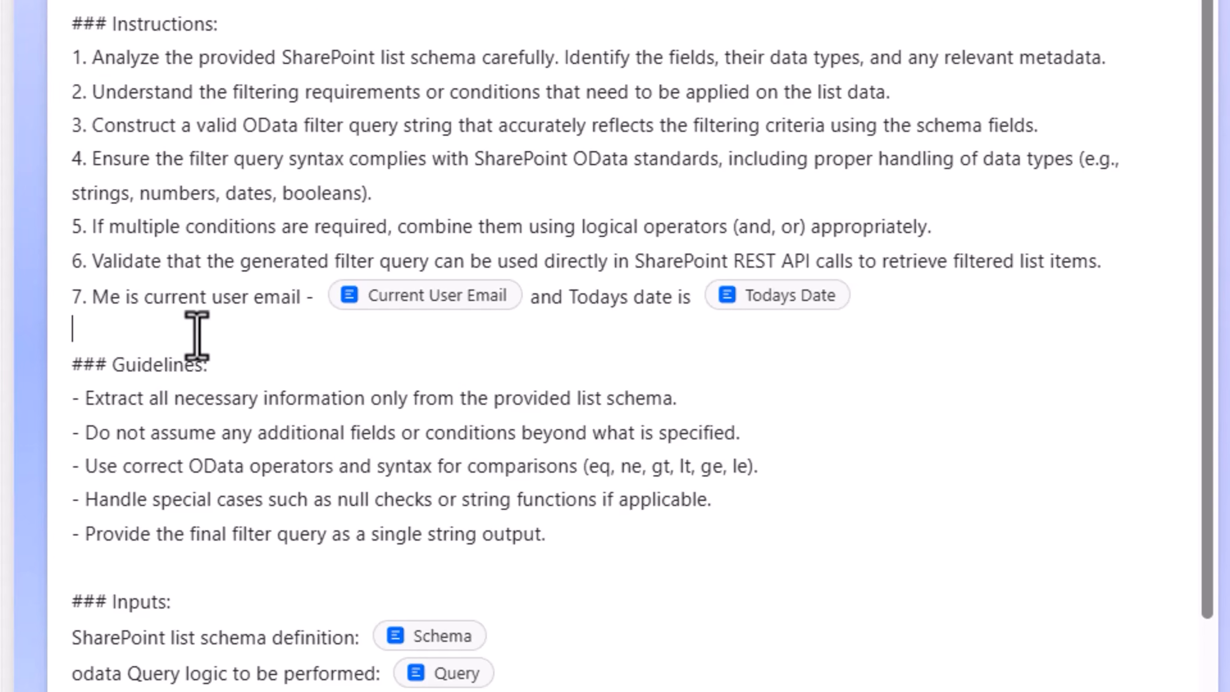
pyautogui.write('8. For dates use format yyyy-mm-dd and it should be in single quotes')
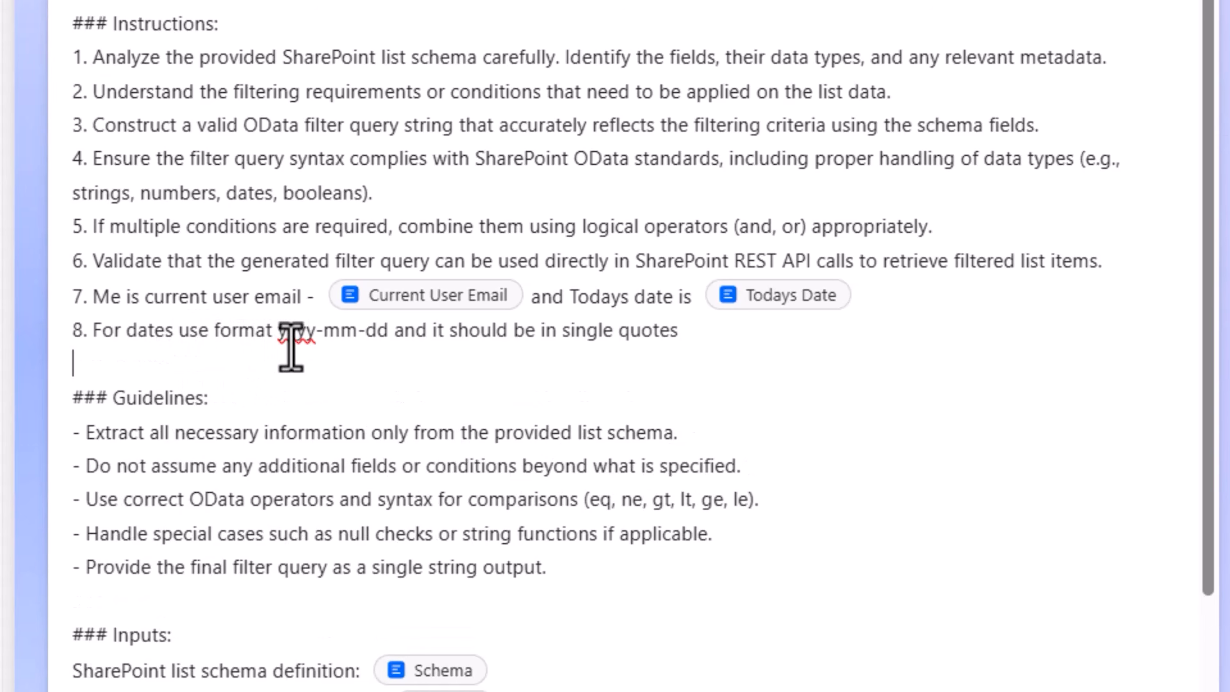
pyautogui.moveTo(273, 333); pyautogui.dragTo(406, 346)
pyautogui.click(494, 342)
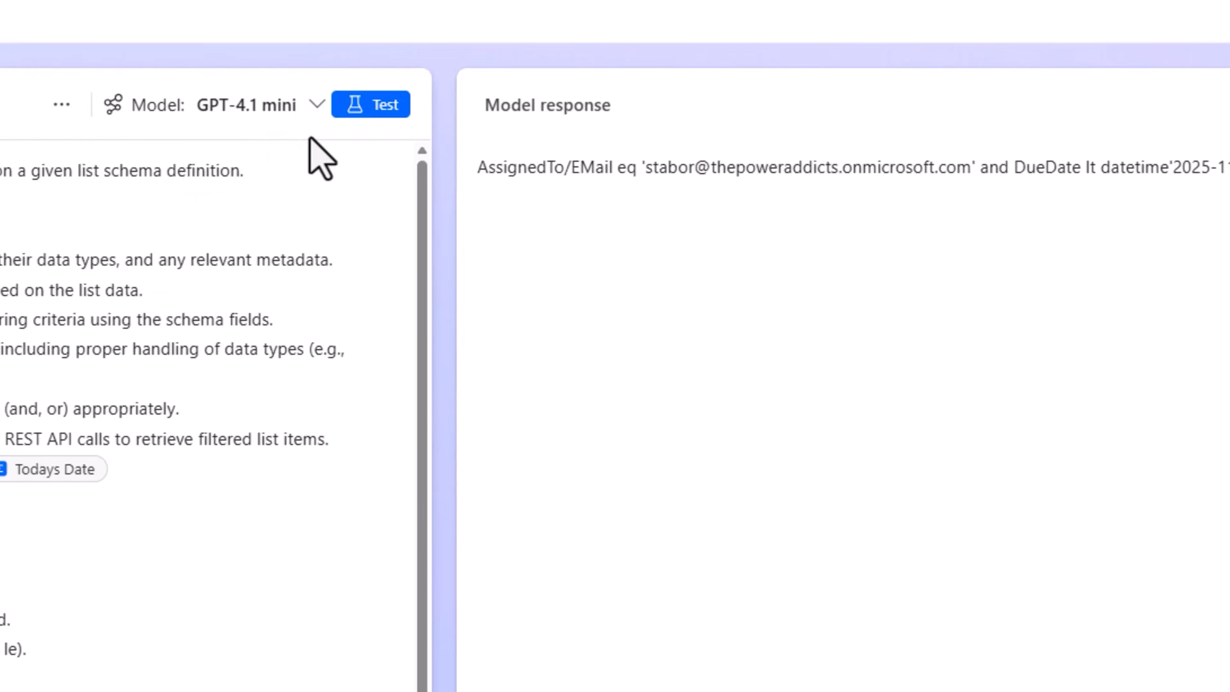
pyautogui.click(358, 106)
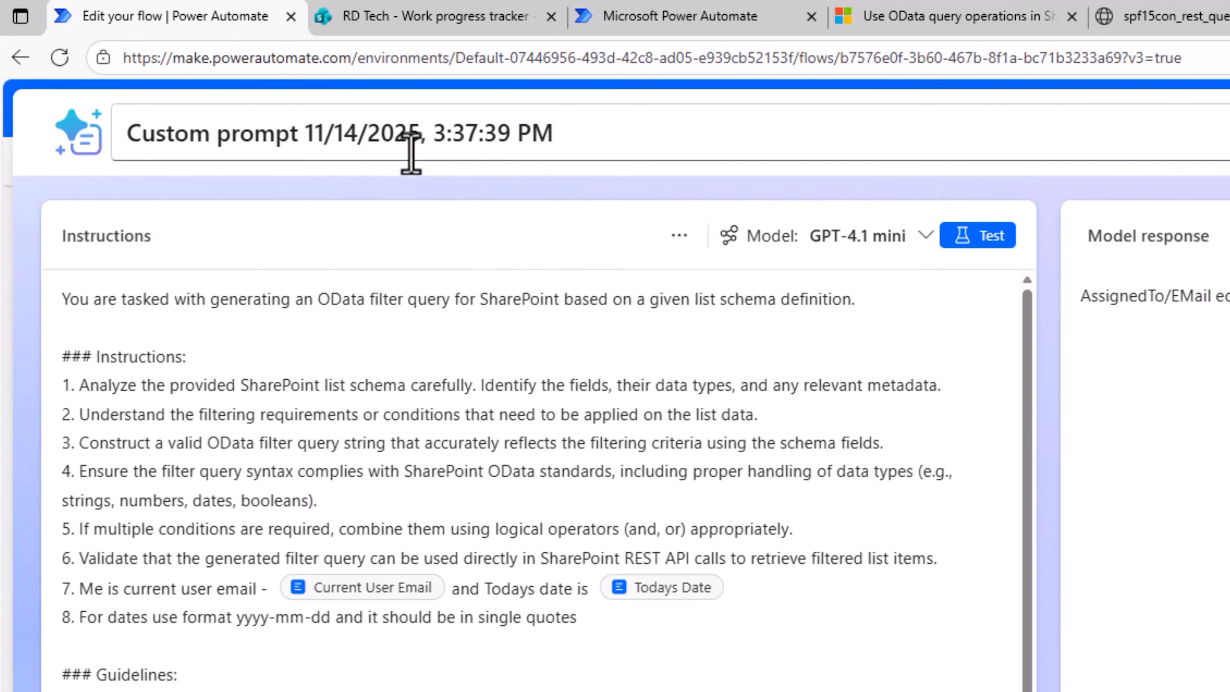
# Rename the prompt as "odata query generator" and save it
pyautogui.click(404, 134)
pyautogui.hotkey('ctrl', 'a')
pyautogui.write('odata query generator')
pyautogui.click(530, 456)
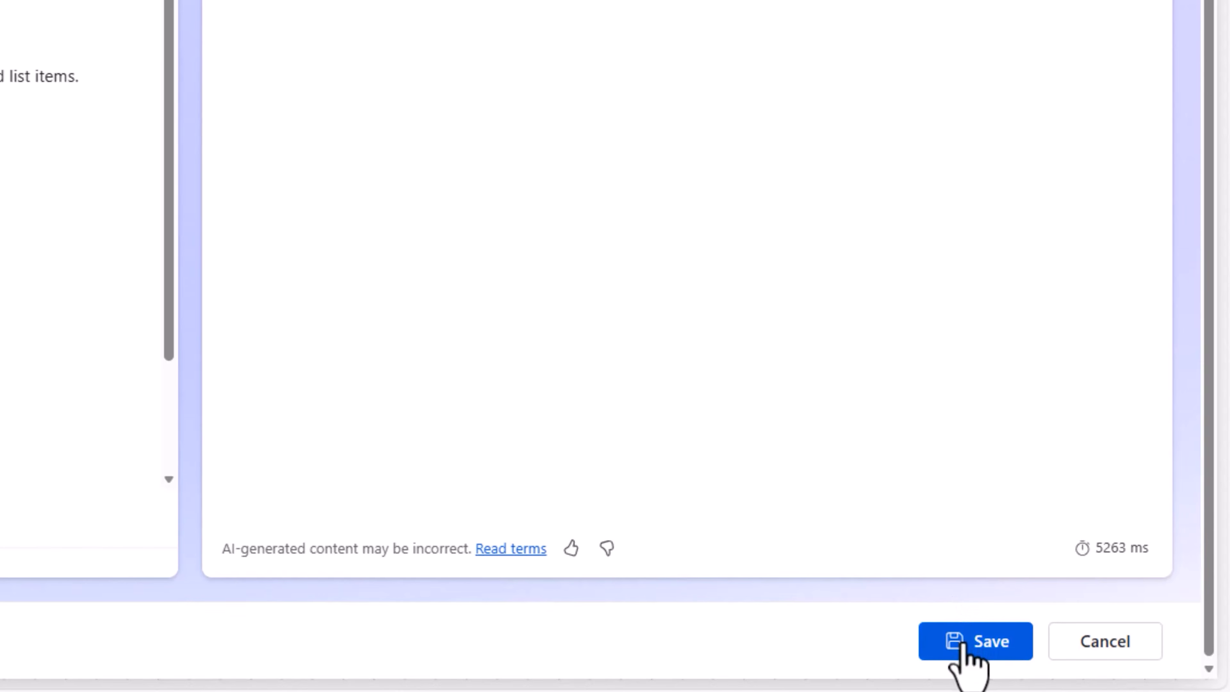
pyautogui.click(964, 644)
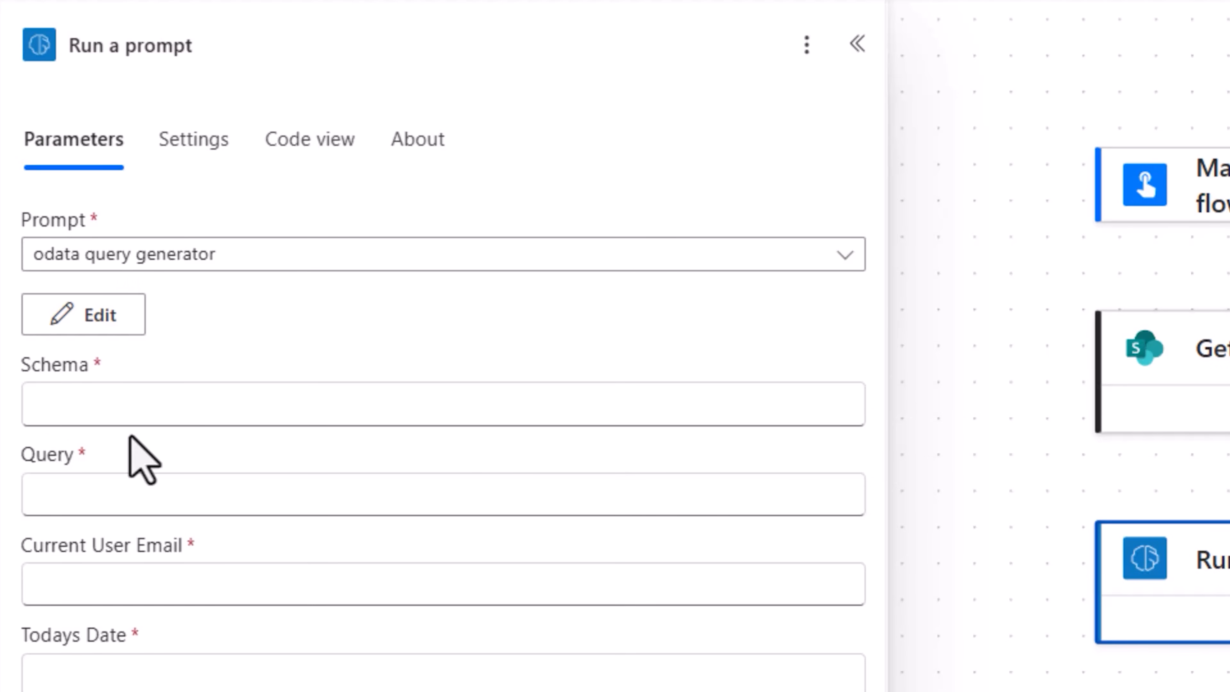
# Map the prompt action's Schema to the Get List Schema Body and its Query to the trigger's "Describe your scenario" value
pyautogui.click(115, 398)
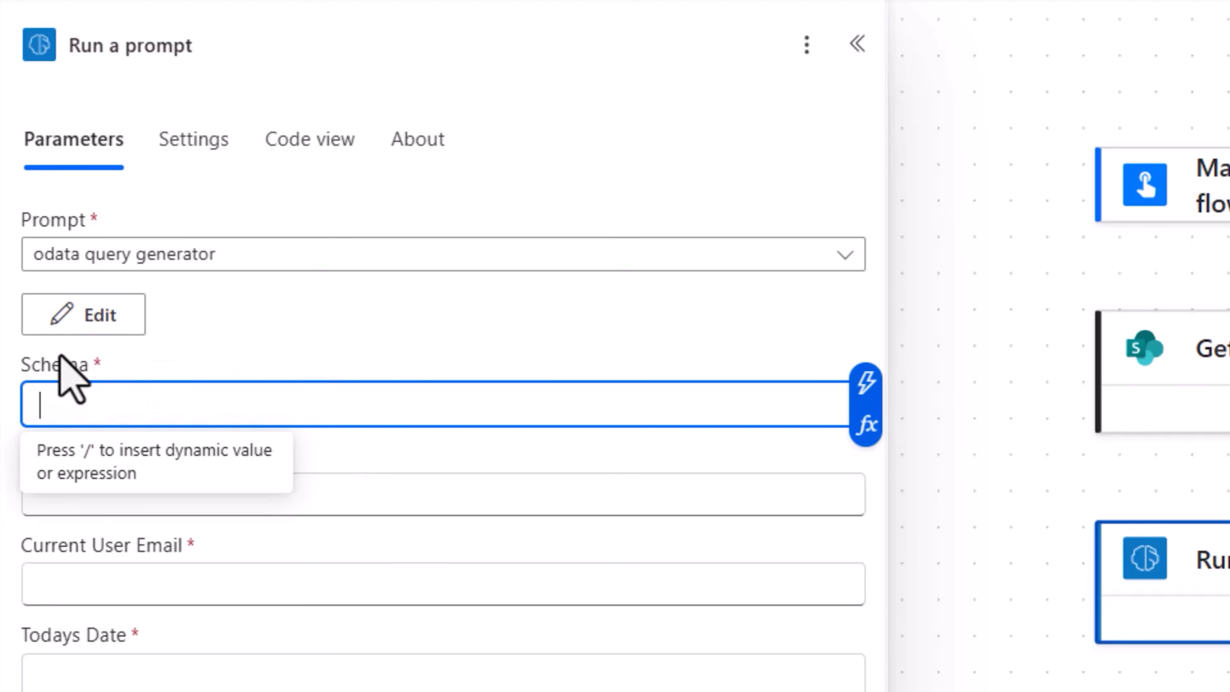
pyautogui.click(866, 383)
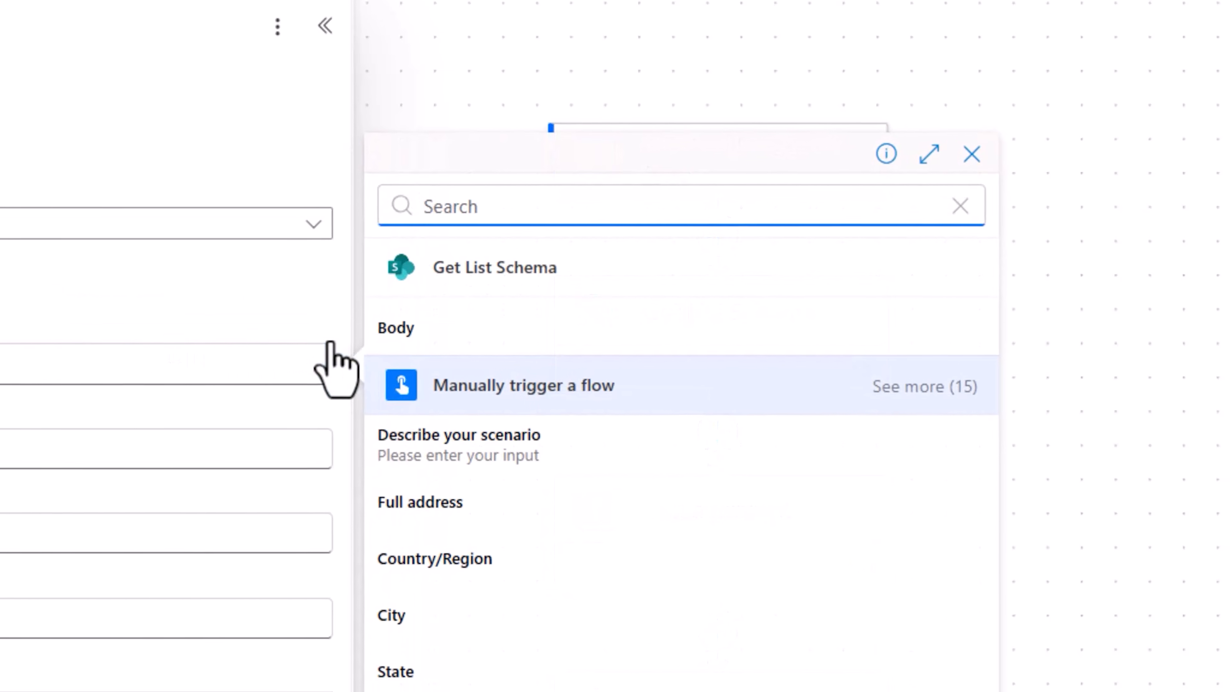
pyautogui.click(398, 335)
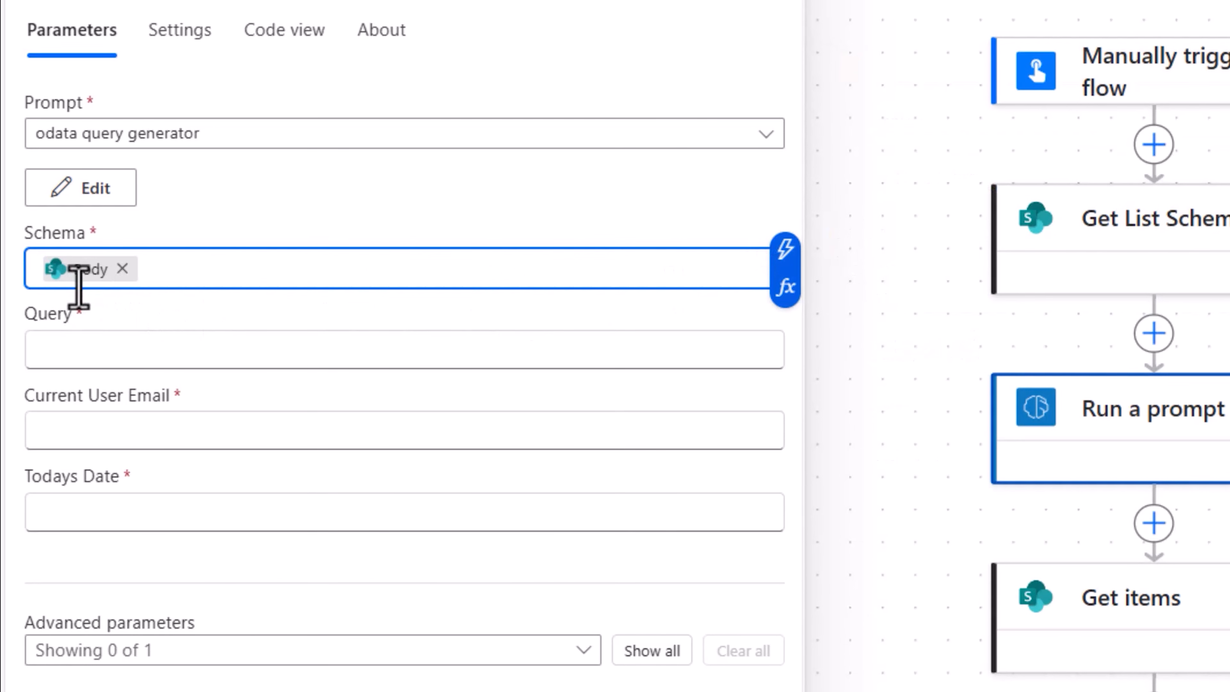
pyautogui.click(132, 345)
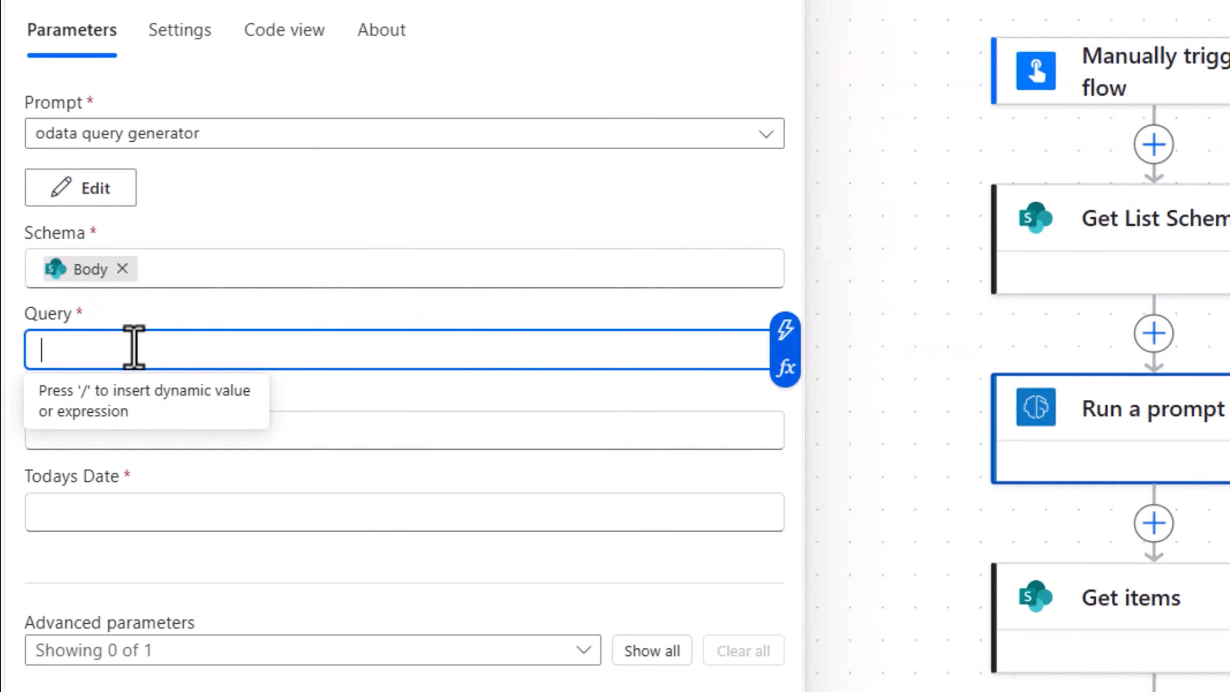
pyautogui.click(774, 333)
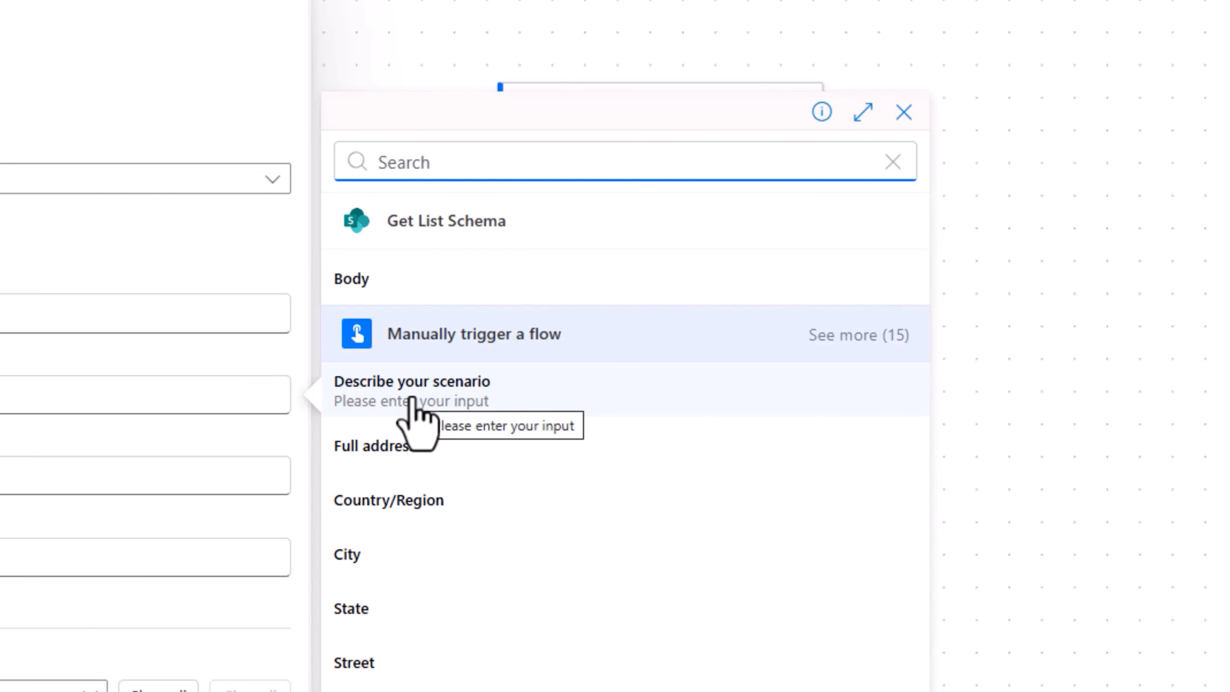
pyautogui.click(414, 407)
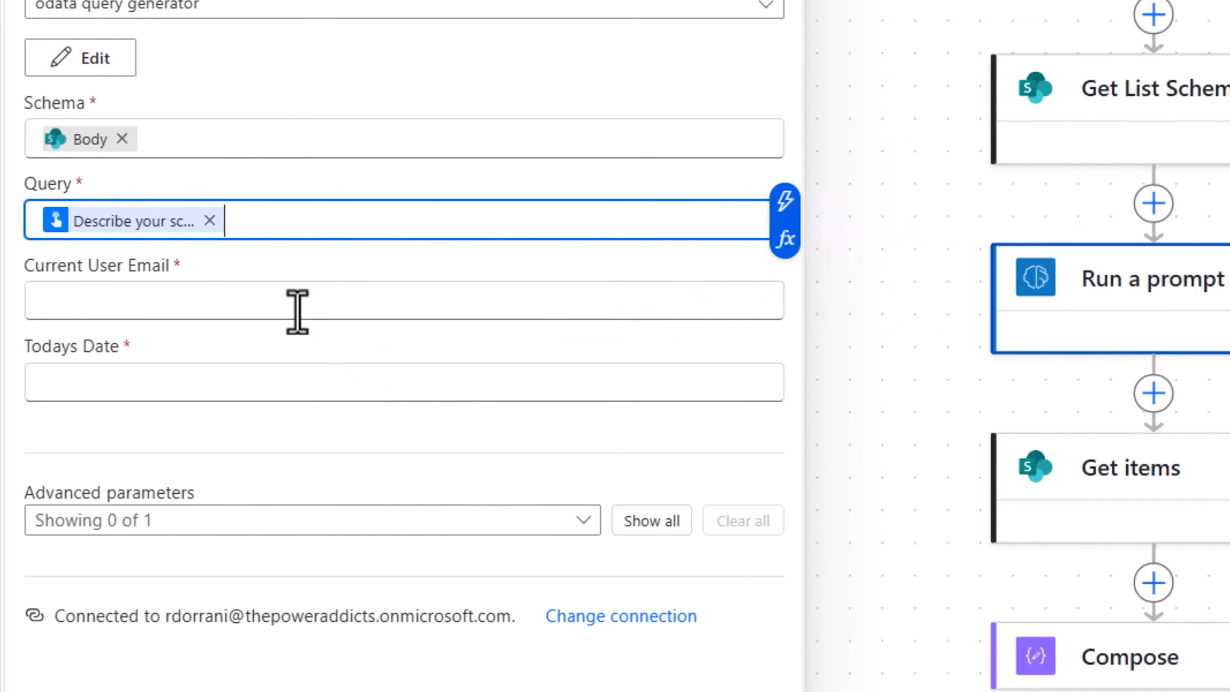
# Map the Current User Email parameter to the manual trigger's User email value
pyautogui.click(297, 312)
pyautogui.click(785, 285)
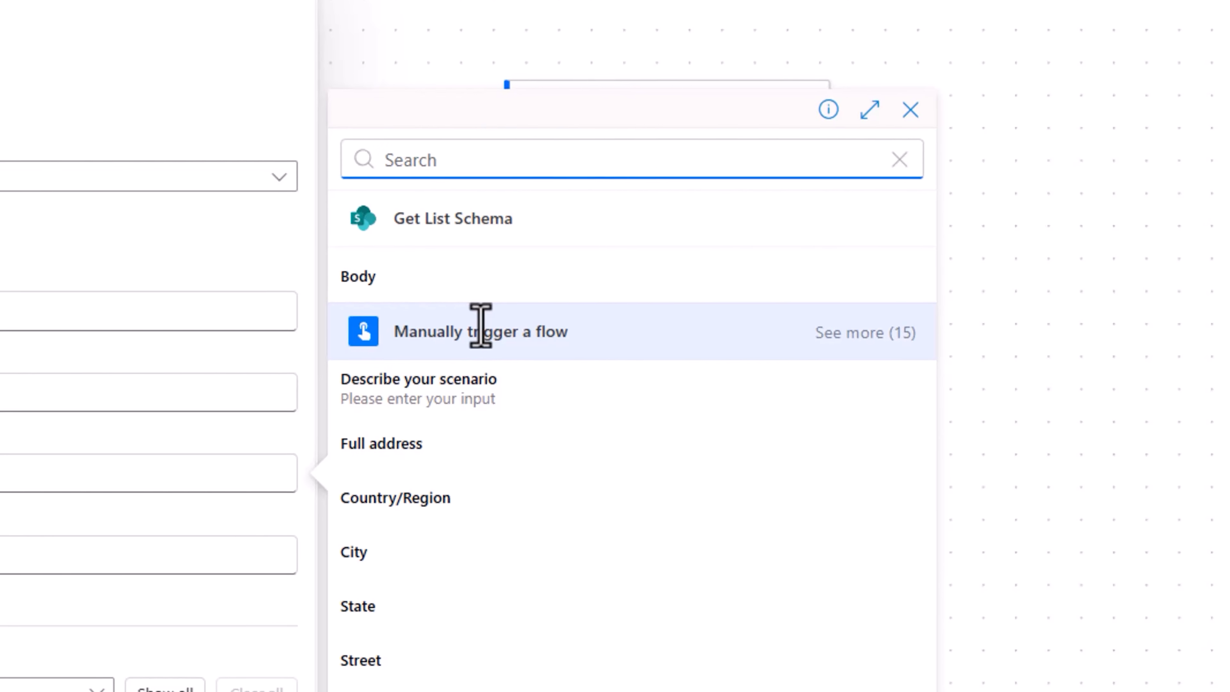
pyautogui.click(854, 338)
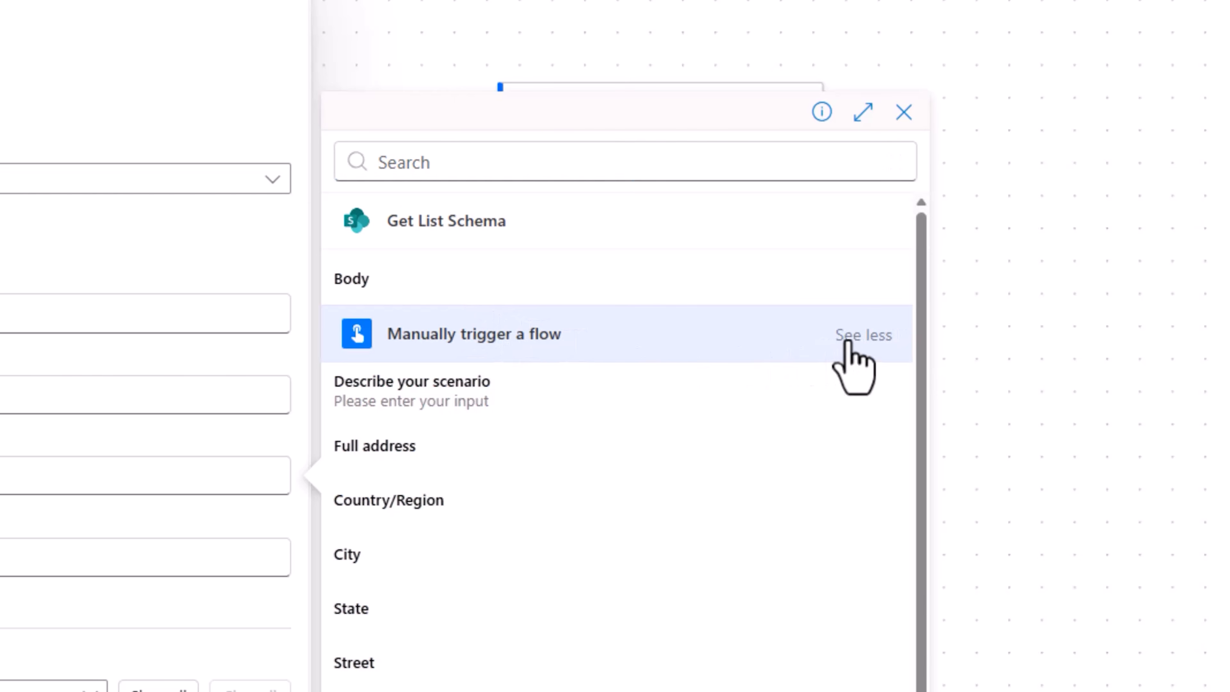
pyautogui.scroll(-3, 678, 649)
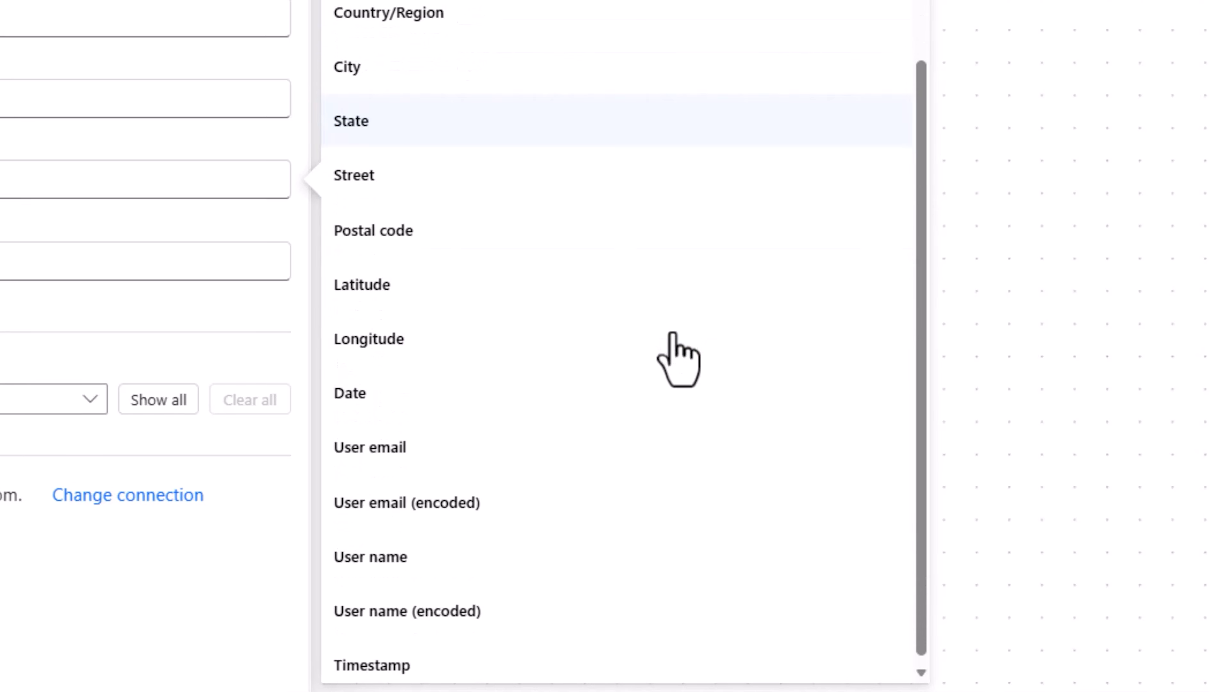
pyautogui.click(399, 450)
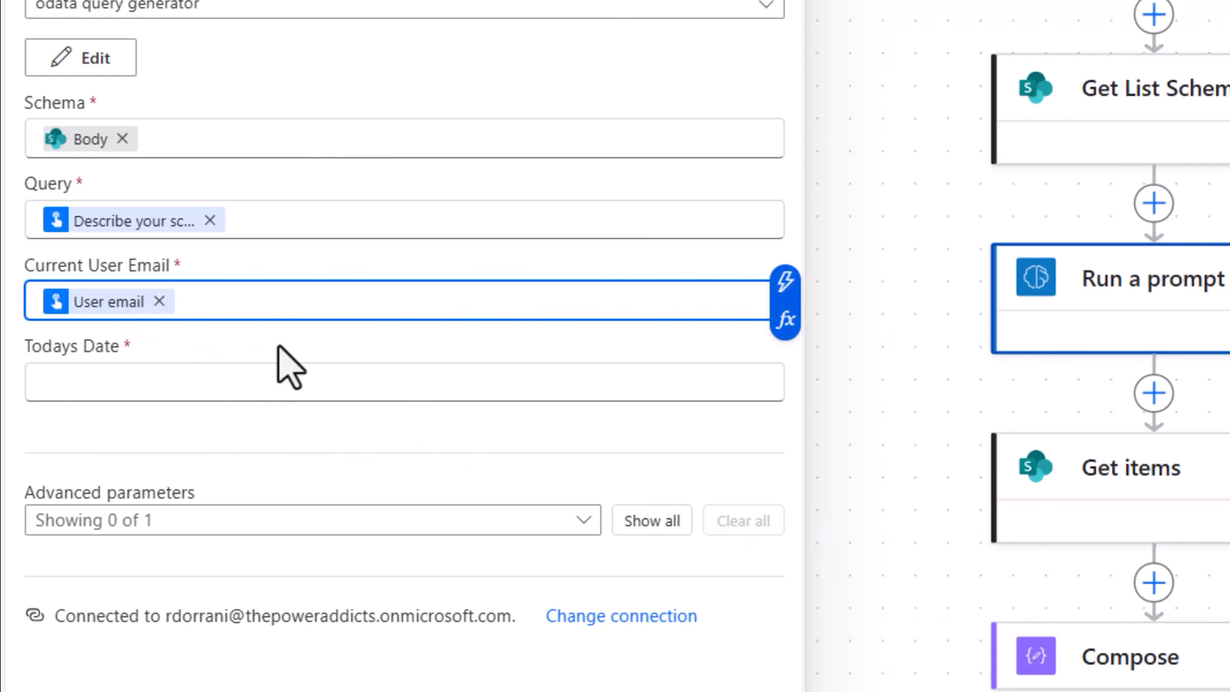
# Set the prompt action's Todays Date to the expression formatDateTime(utcNow(),'d')
pyautogui.click(225, 385)
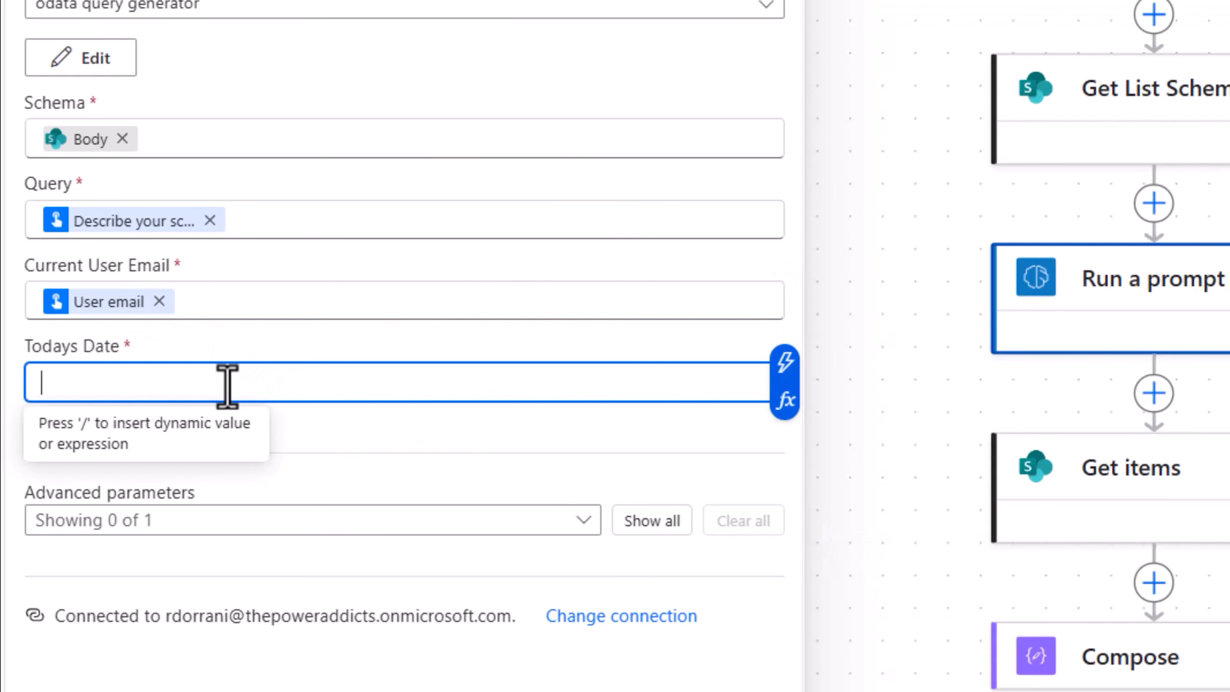
pyautogui.click(786, 412)
pyautogui.write('forma')
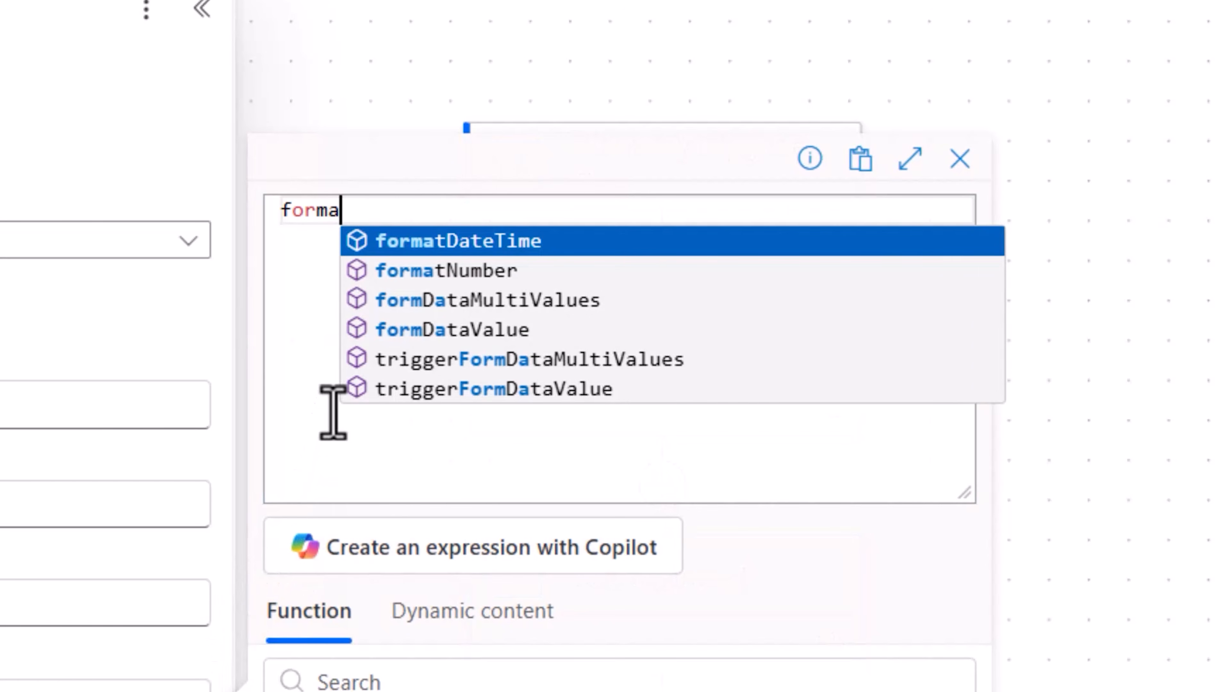
pyautogui.press('Return')
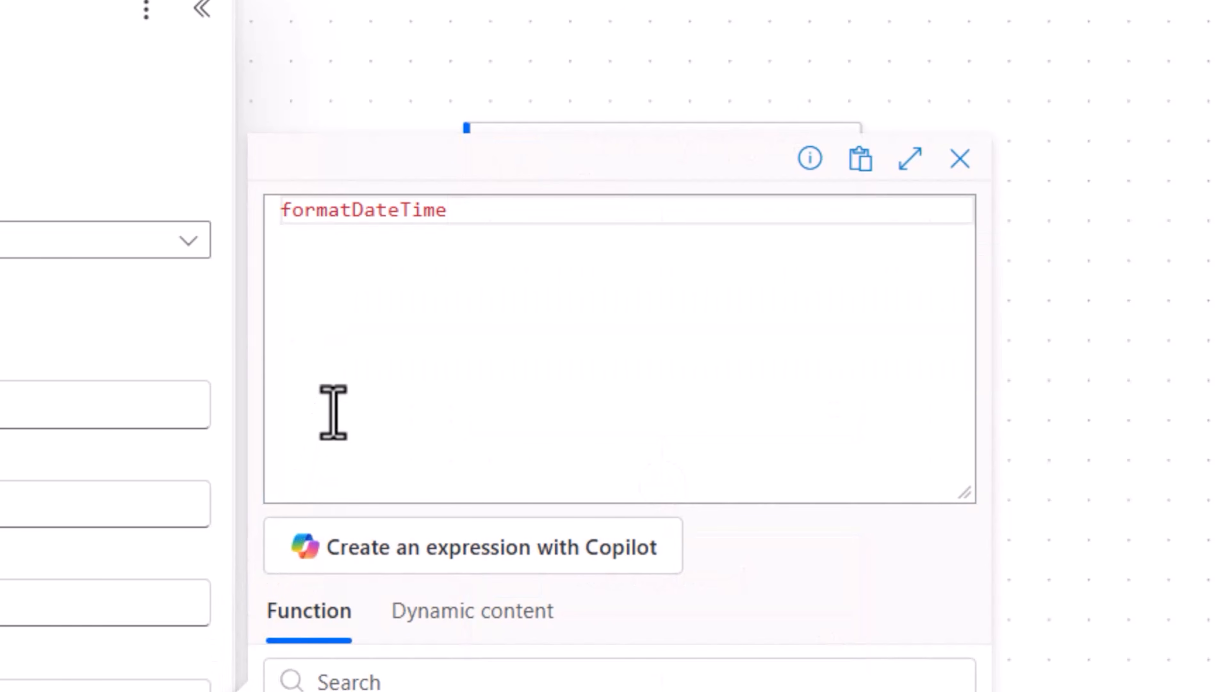
pyautogui.write('(ut')
pyautogui.press('Return')
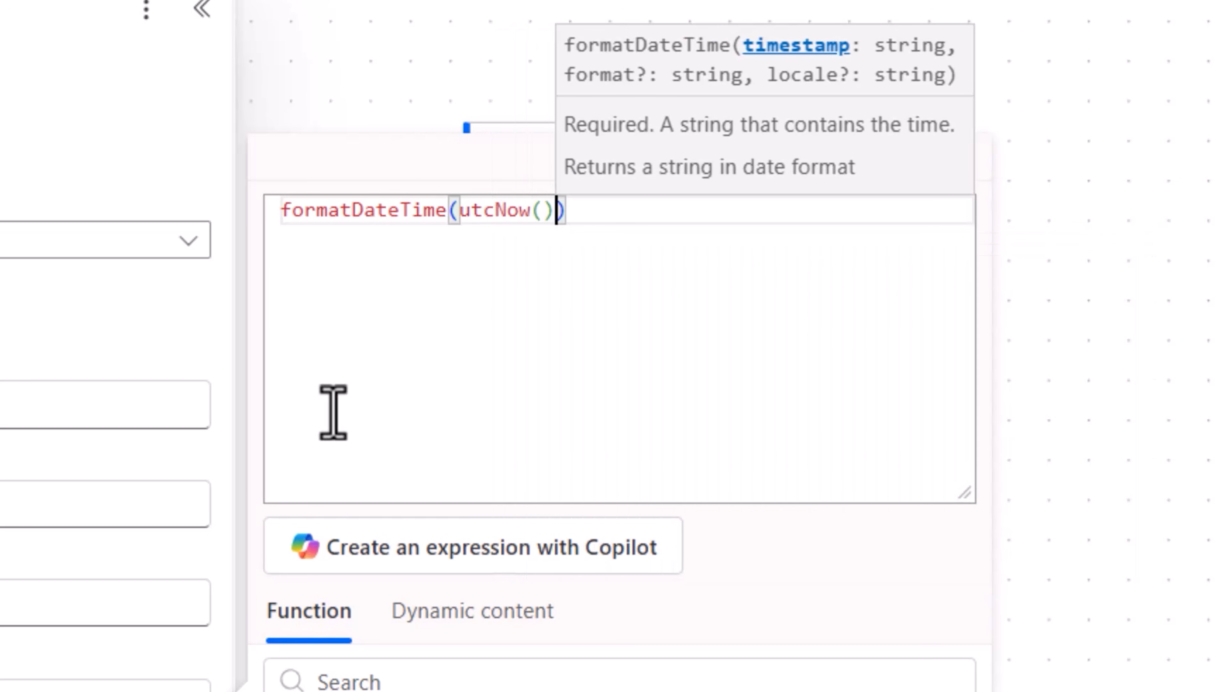
pyautogui.write(",'d")
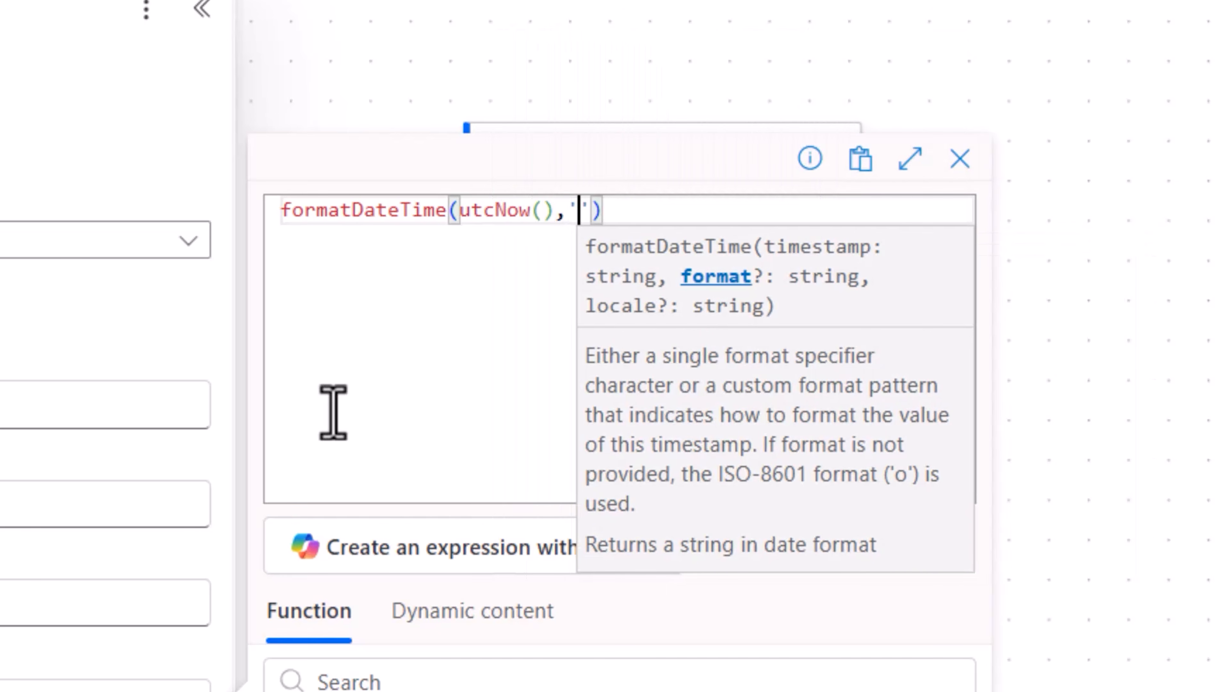
pyautogui.moveTo(568, 210); pyautogui.dragTo(601, 211)
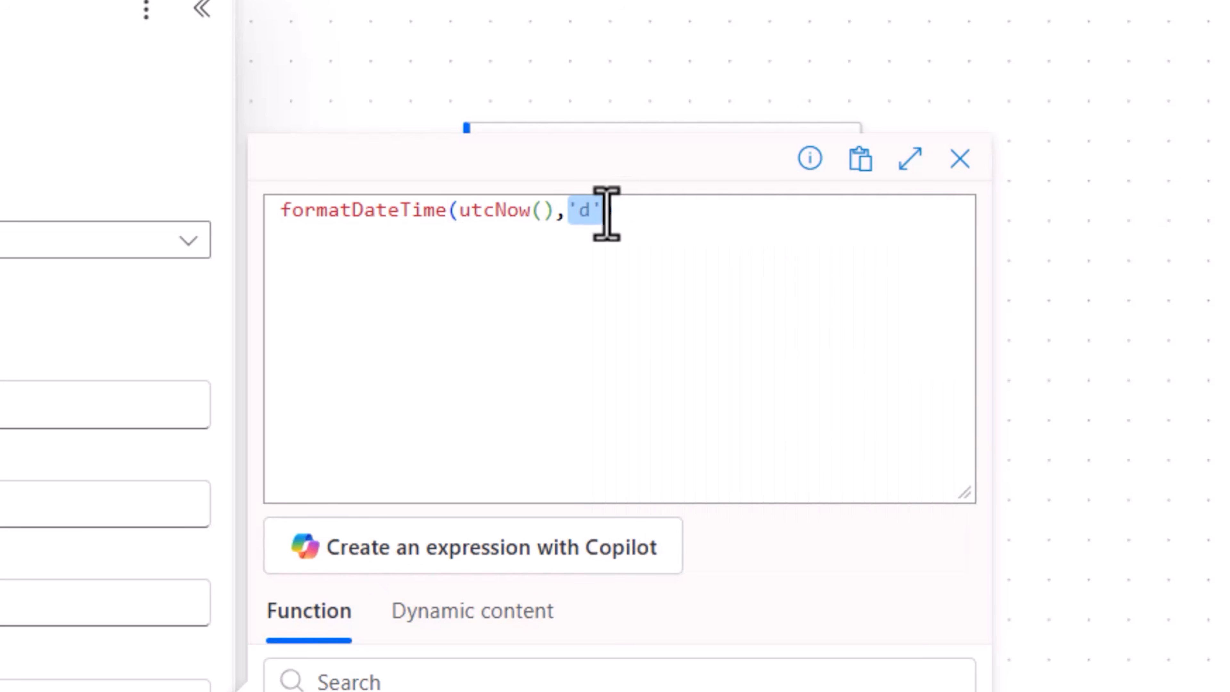
pyautogui.scroll(-10, 651, 370)
pyautogui.click(322, 651)
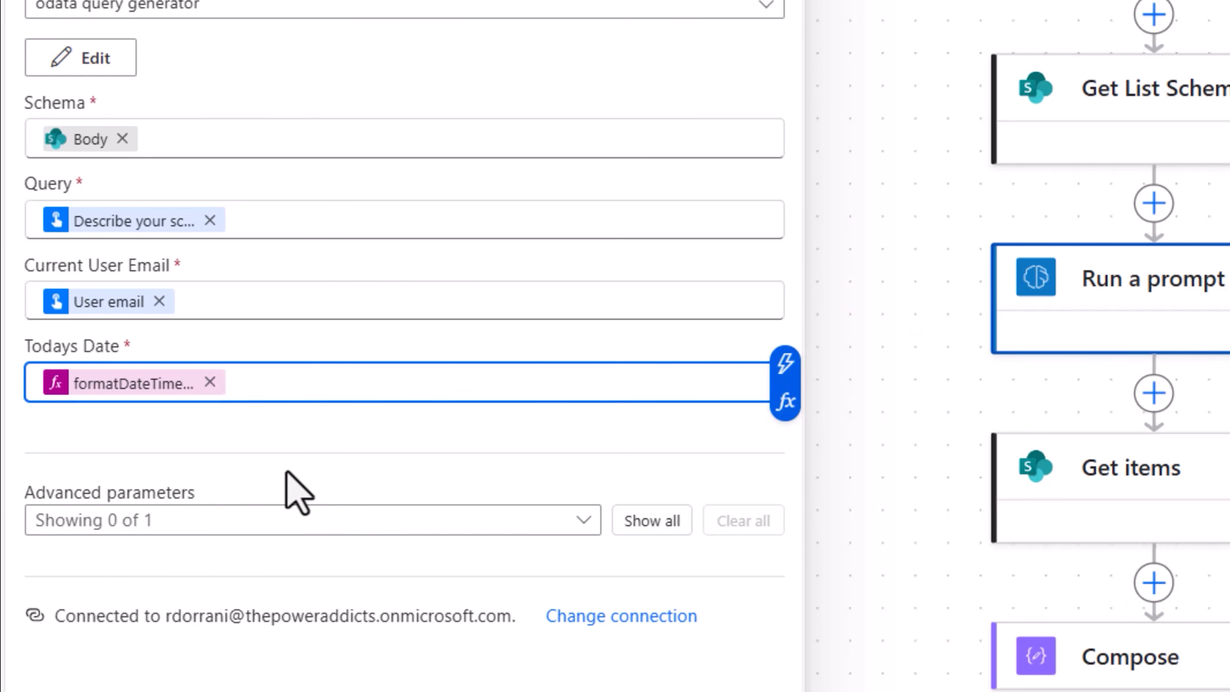
# Replace the Get items Filter Query with the prompt's Text output, and save the flow for a manual test
pyautogui.click(1104, 467)
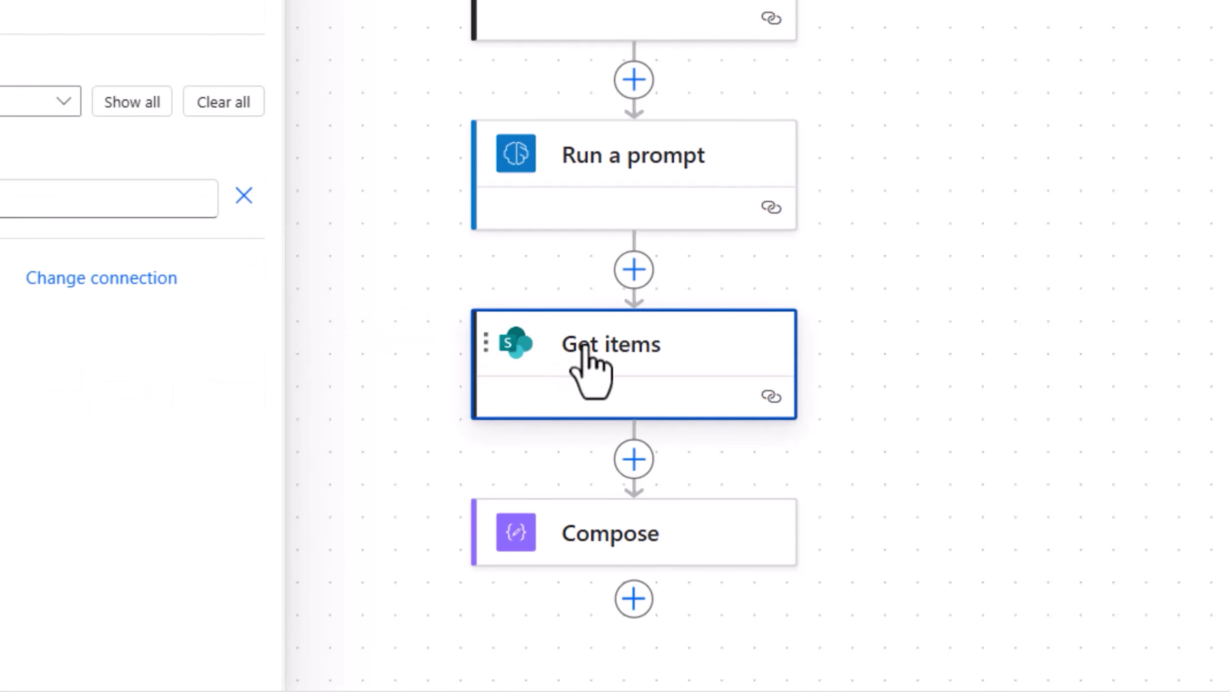
pyautogui.moveTo(521, 324); pyautogui.dragTo(7, 311)
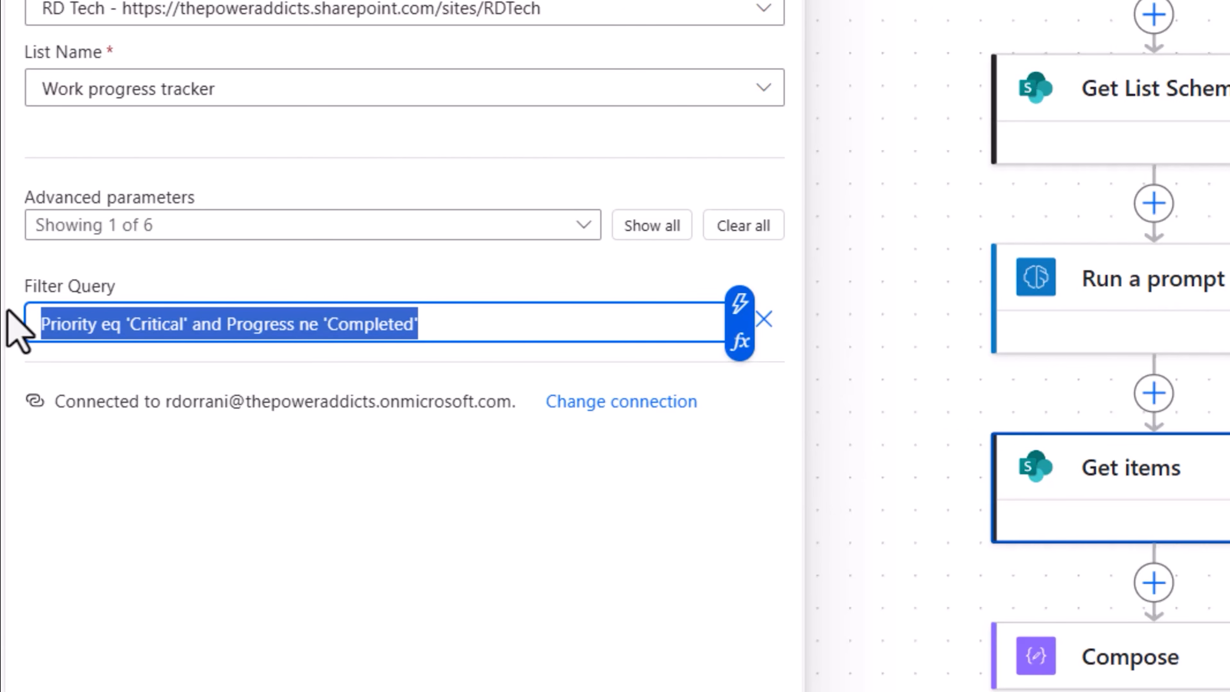
pyautogui.press('BackSpace')
pyautogui.click(737, 315)
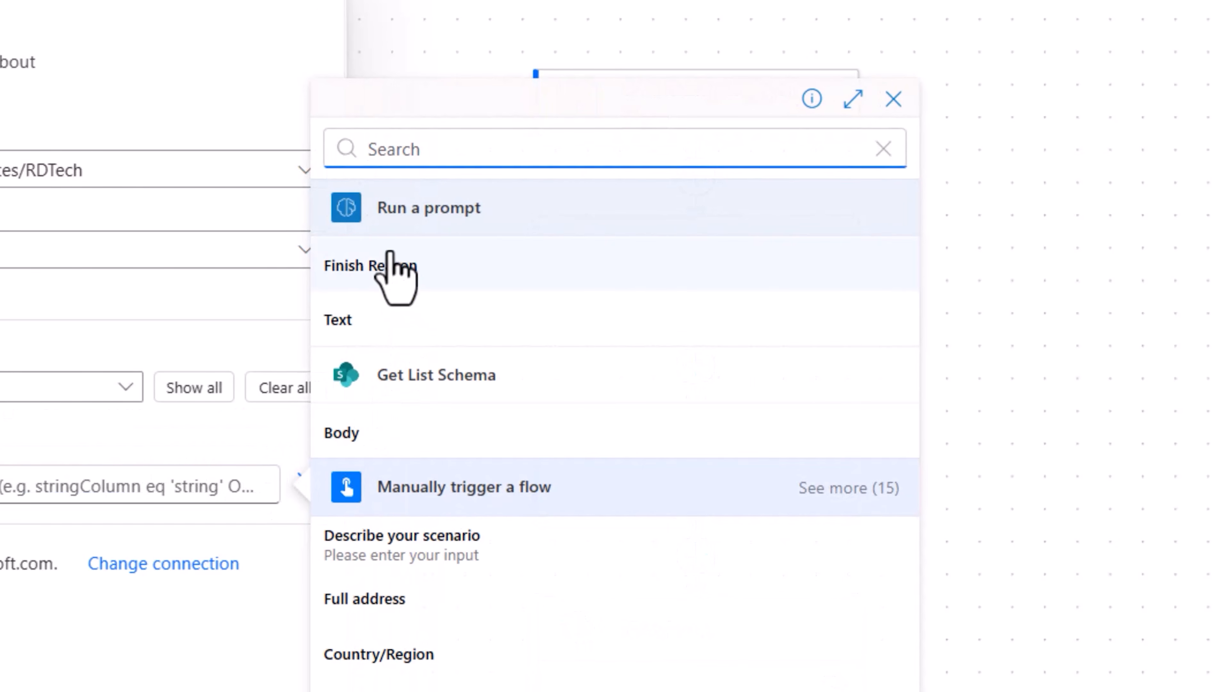
pyautogui.click(344, 323)
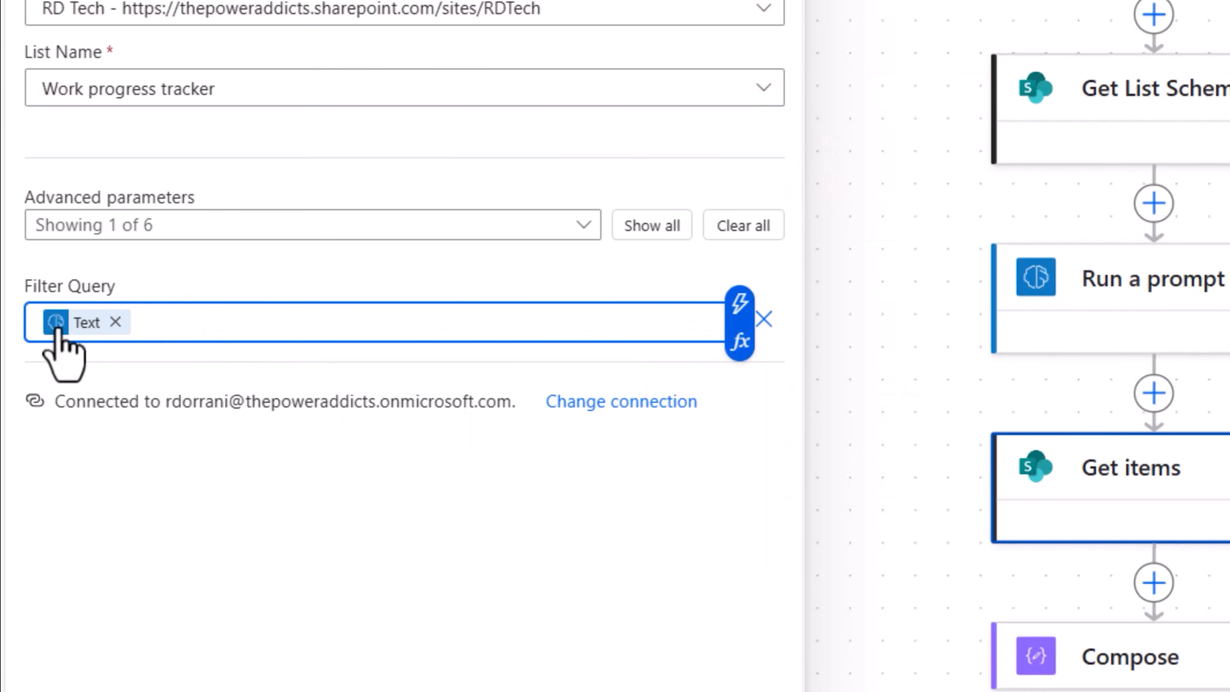
pyautogui.click(915, 163)
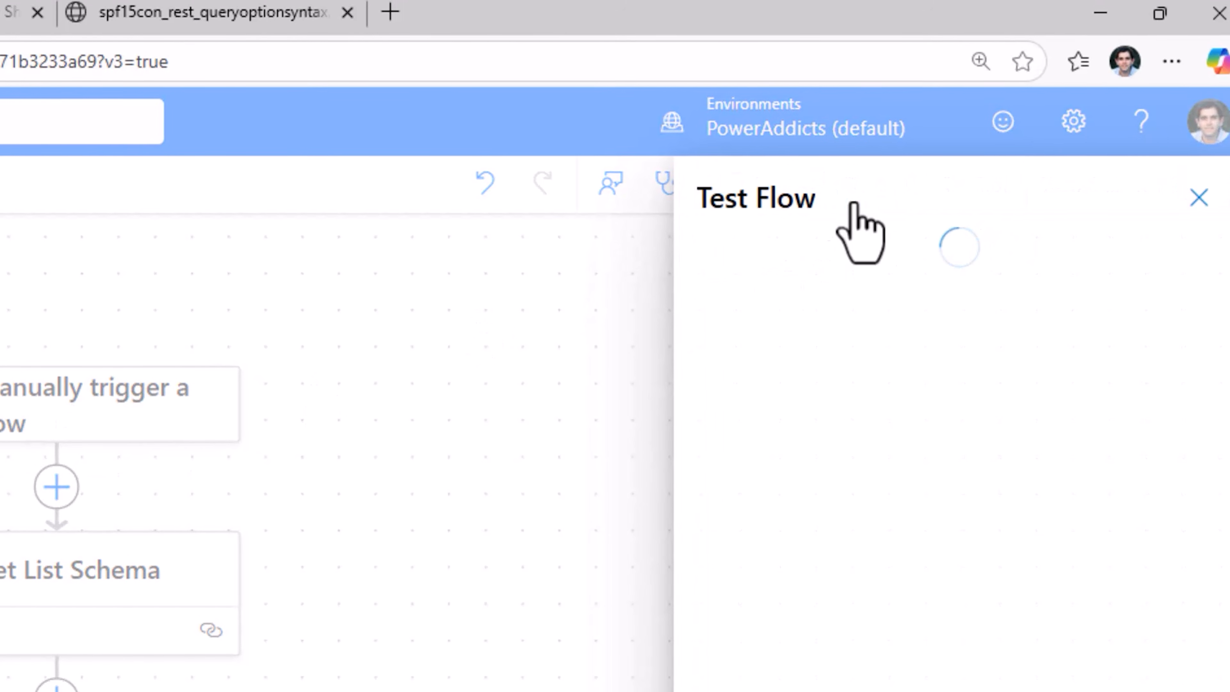
pyautogui.click(725, 265)
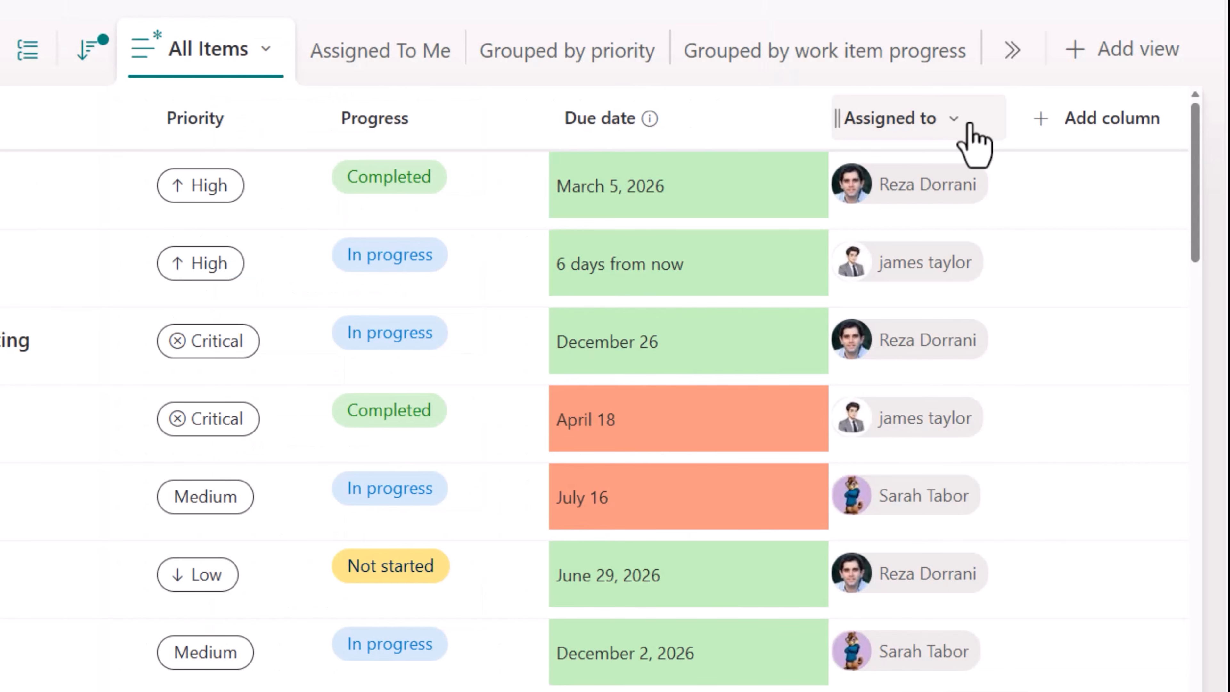
# Switch to the SharePoint list and filter All Items to entries assigned to [Me] with Critical priority
pyautogui.click(972, 140)
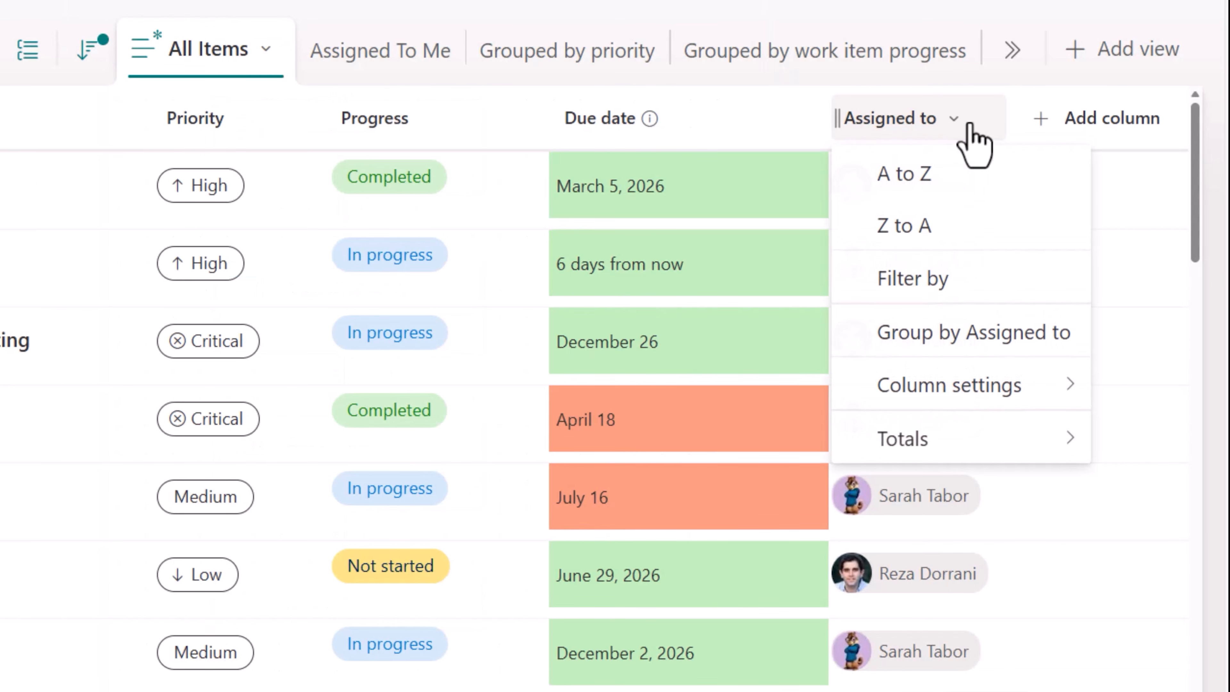
pyautogui.click(947, 278)
pyautogui.click(792, 191)
pyautogui.click(823, 494)
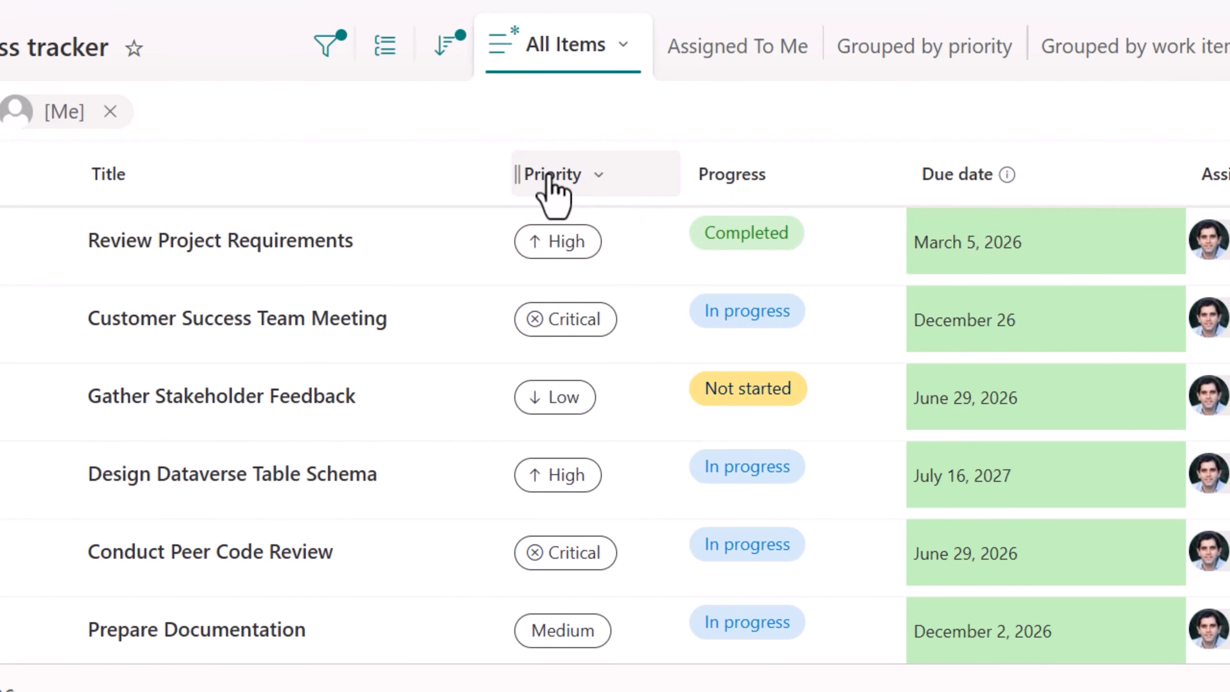
pyautogui.click(199, 448)
pyautogui.click(231, 601)
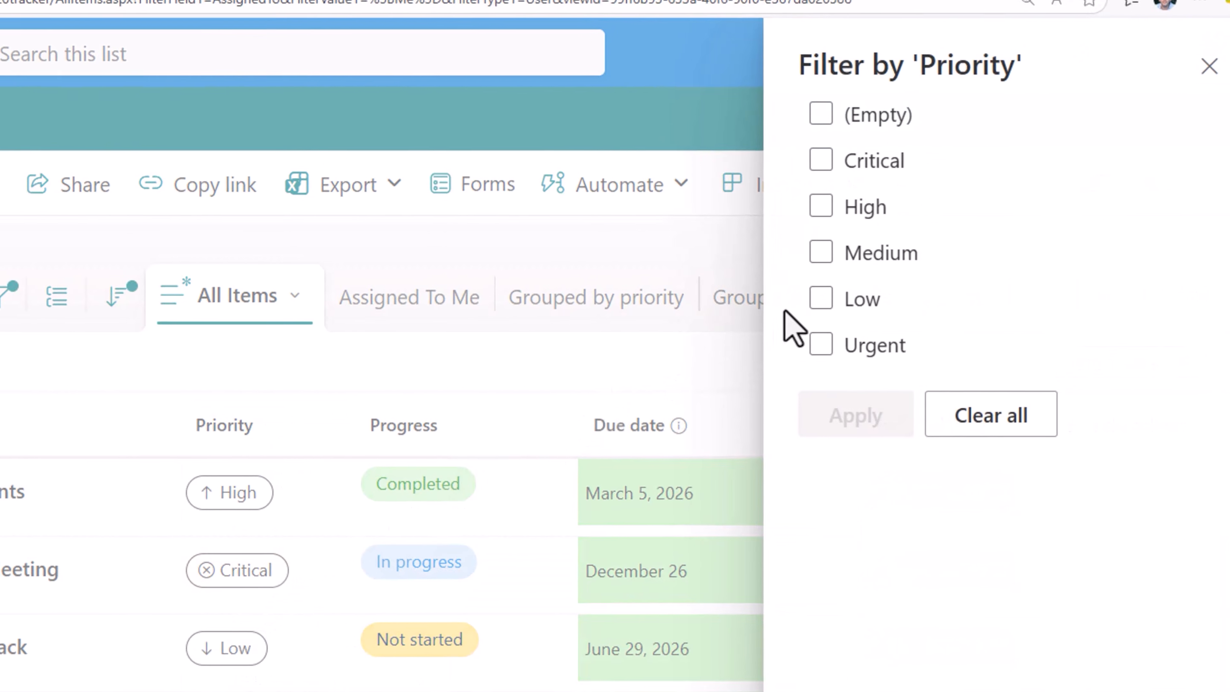
pyautogui.click(794, 184)
pyautogui.click(833, 436)
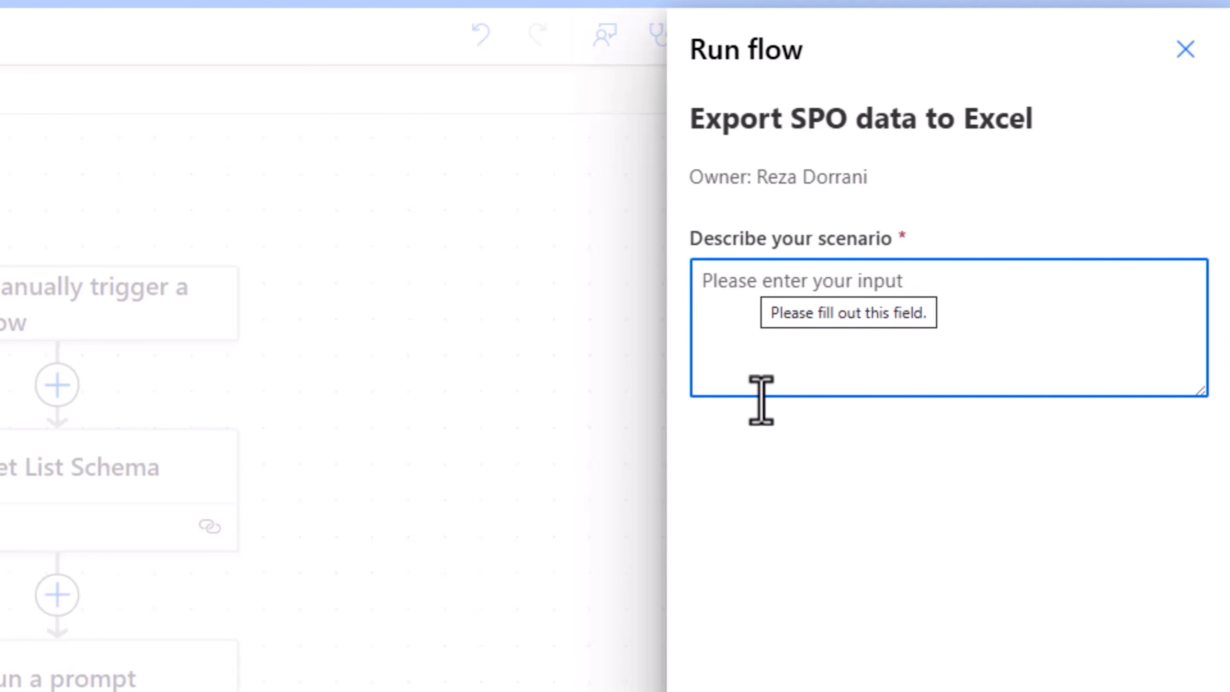
# Run the flow with "My tasks that are critical" as the scenario description
pyautogui.write('My tasks hw')
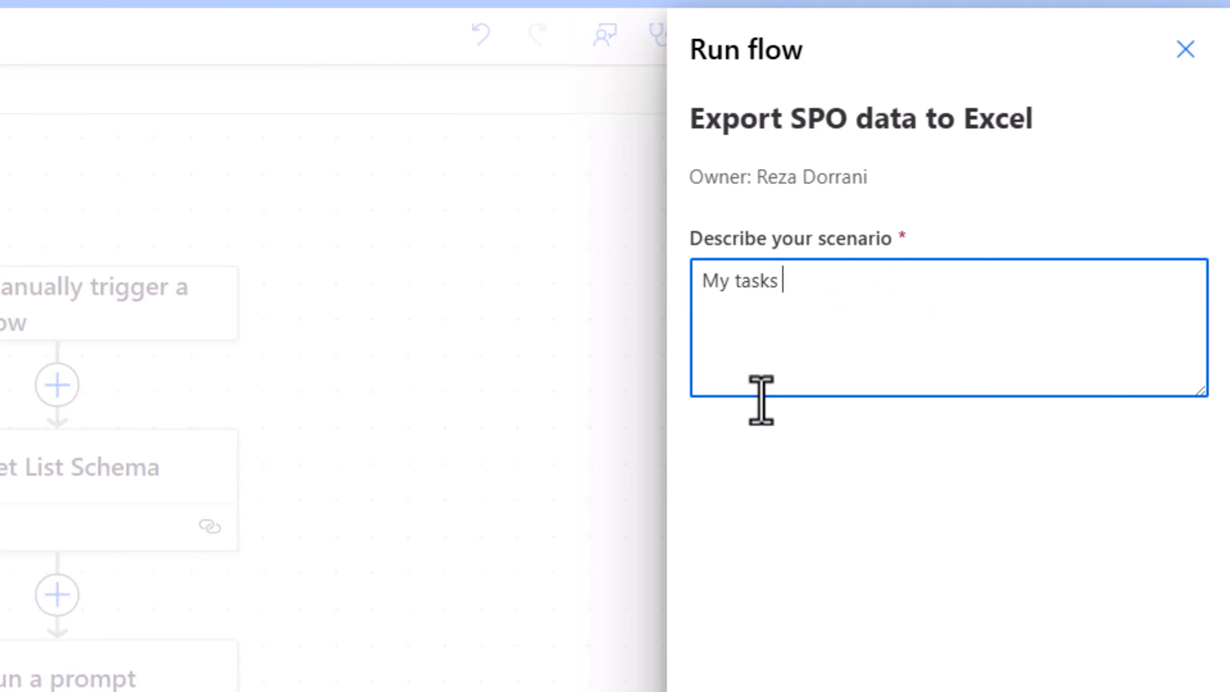
pyautogui.press('BackSpace')
pyautogui.press('BackSpace')
pyautogui.write('that are critical')
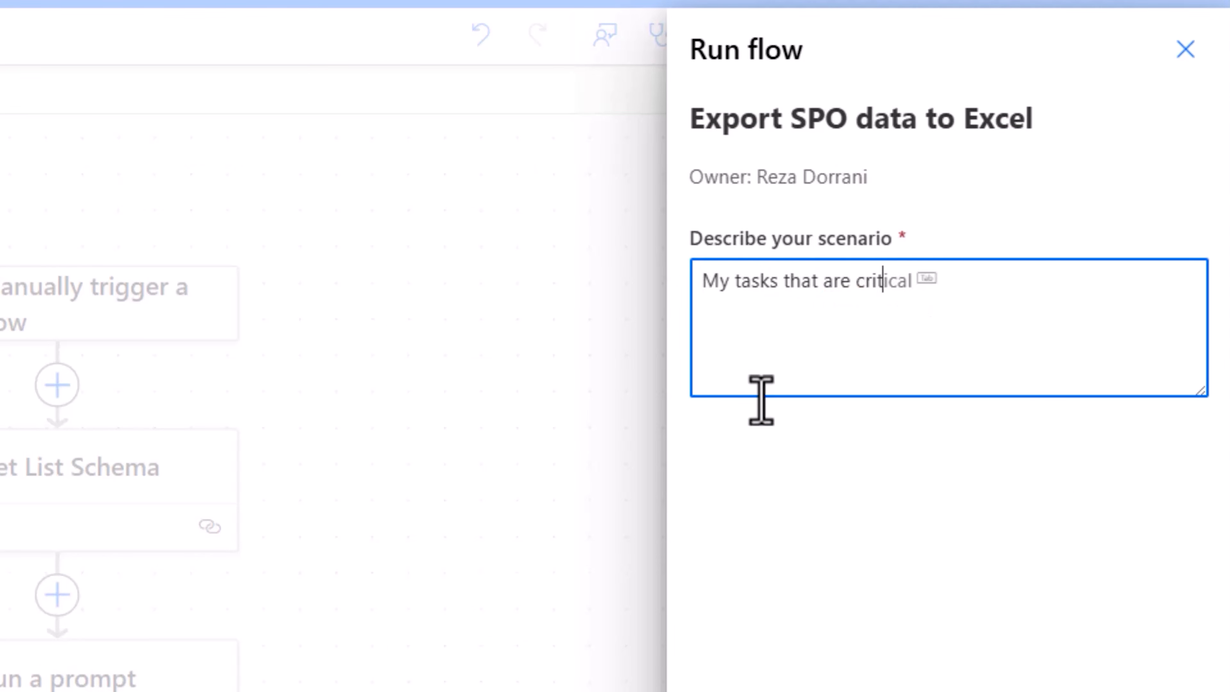
pyautogui.click(851, 546)
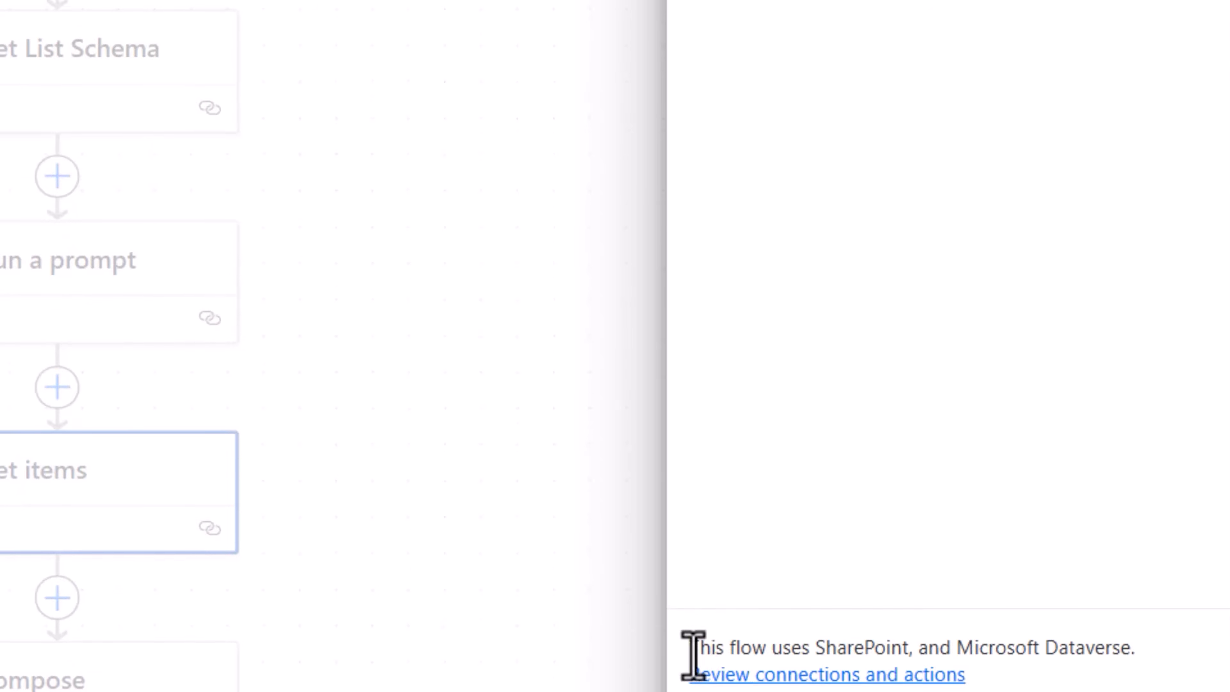
pyautogui.click(769, 652)
pyautogui.click(766, 651)
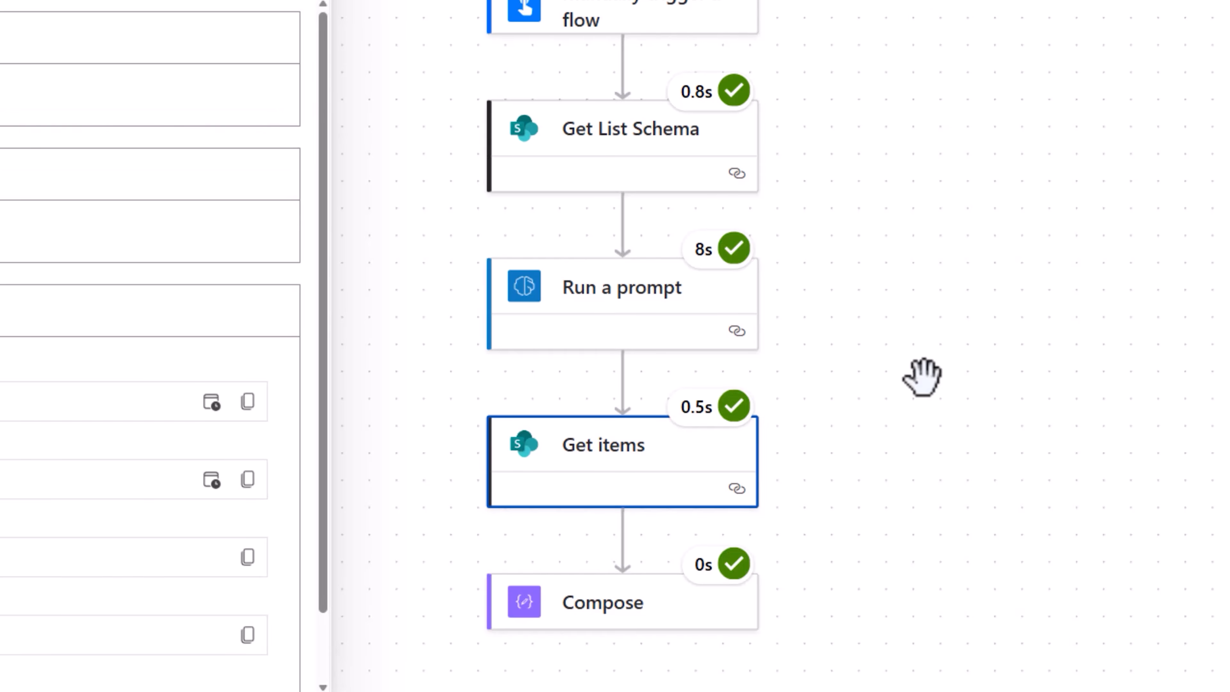
# Examine the generated filter text, including its email and Priority conditions, in the Run a prompt action's raw outputs
pyautogui.click(601, 320)
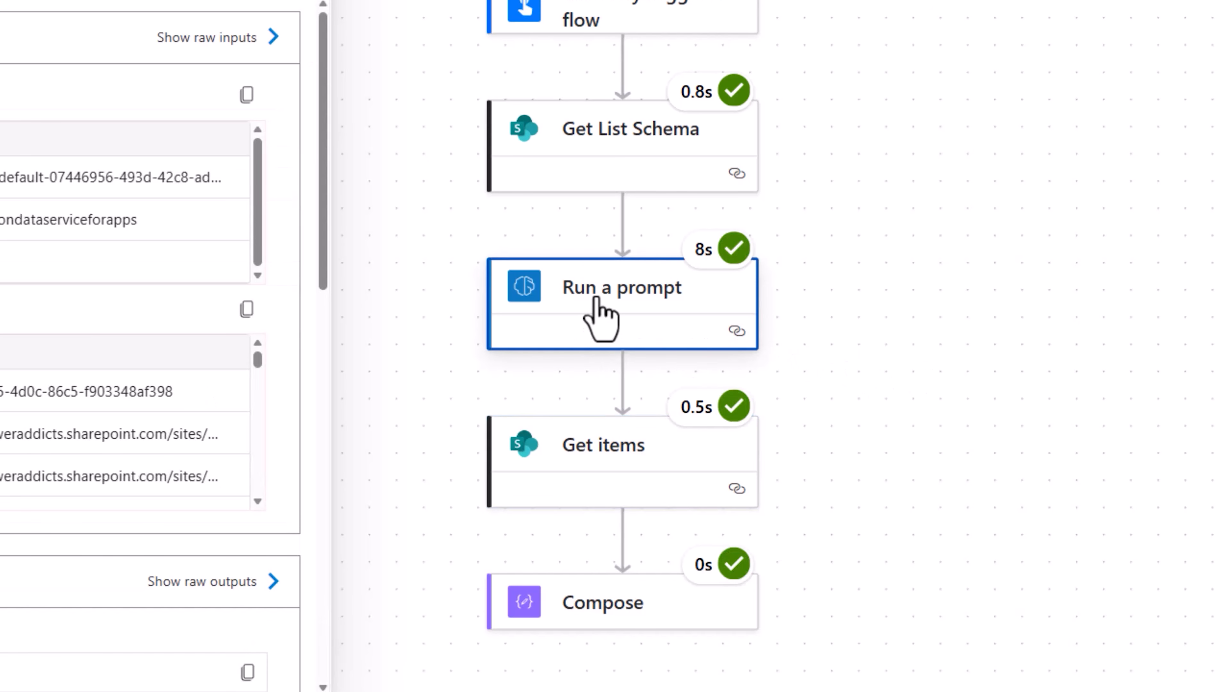
pyautogui.click(664, 555)
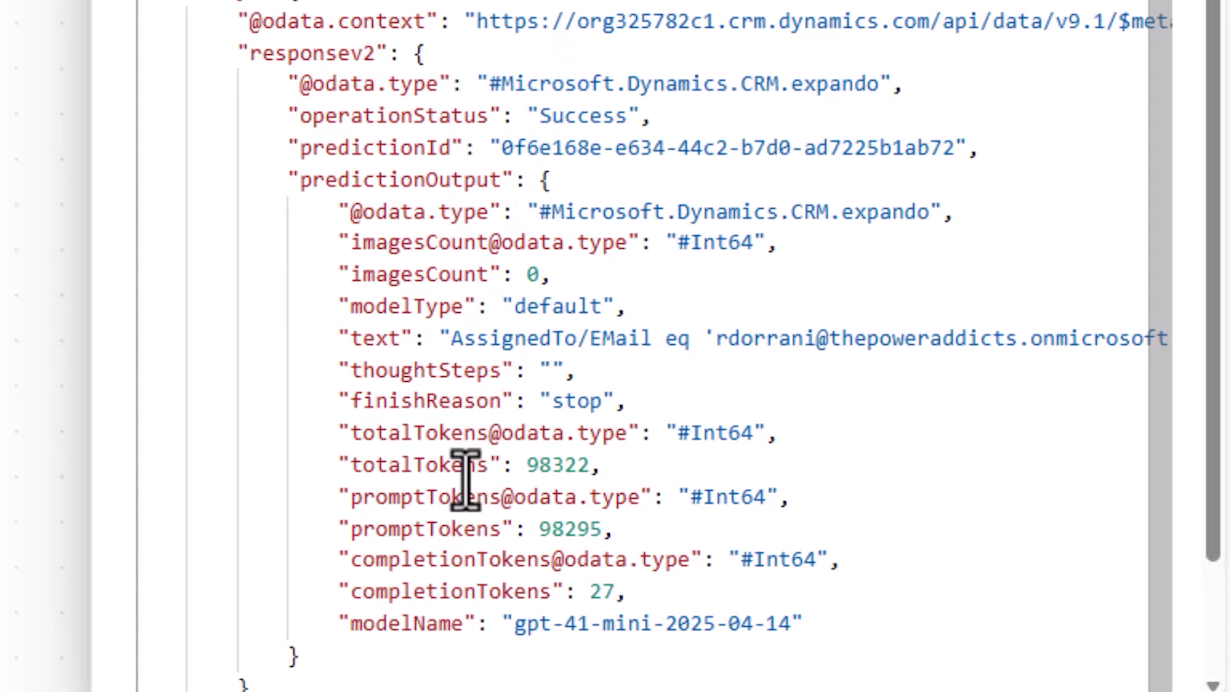
pyautogui.doubleClick(362, 337)
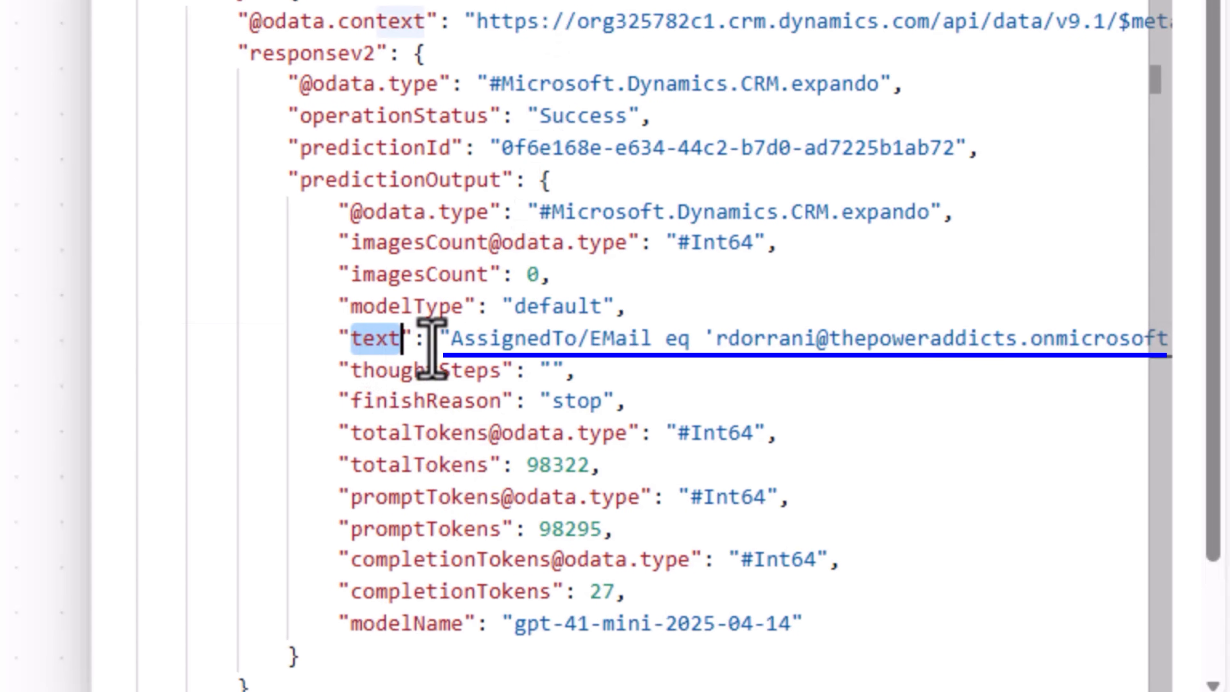
pyautogui.click(453, 339)
pyautogui.moveTo(501, 344); pyautogui.dragTo(1134, 349)
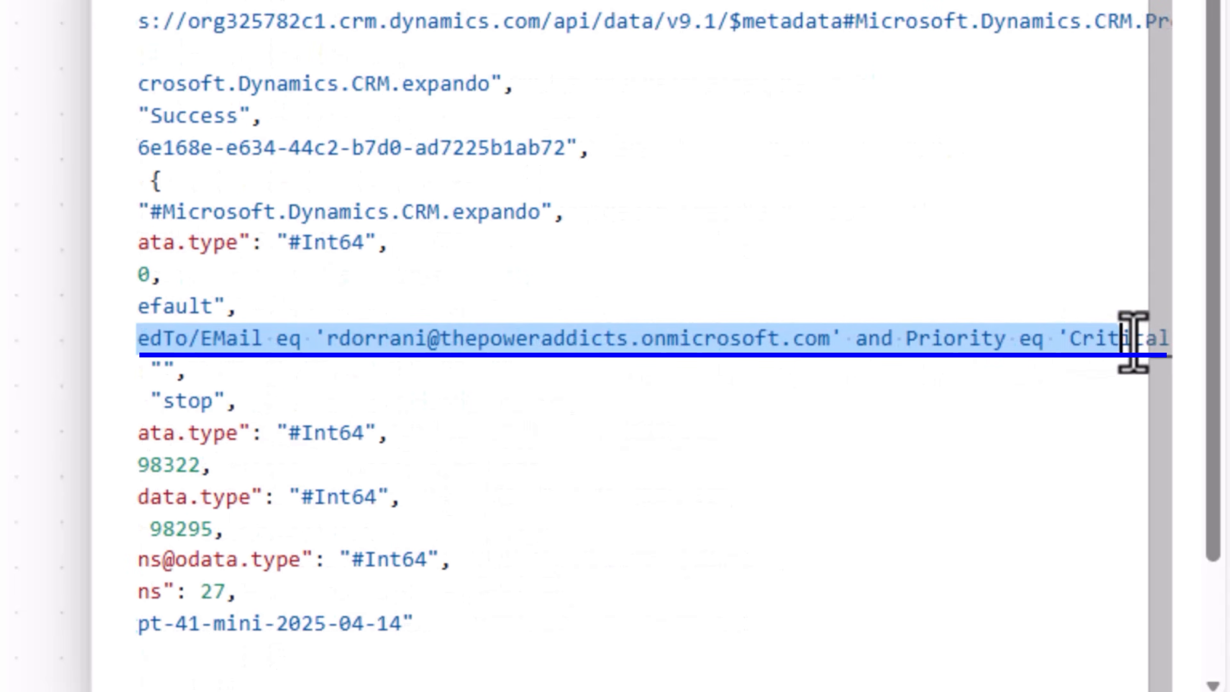
pyautogui.click(768, 345)
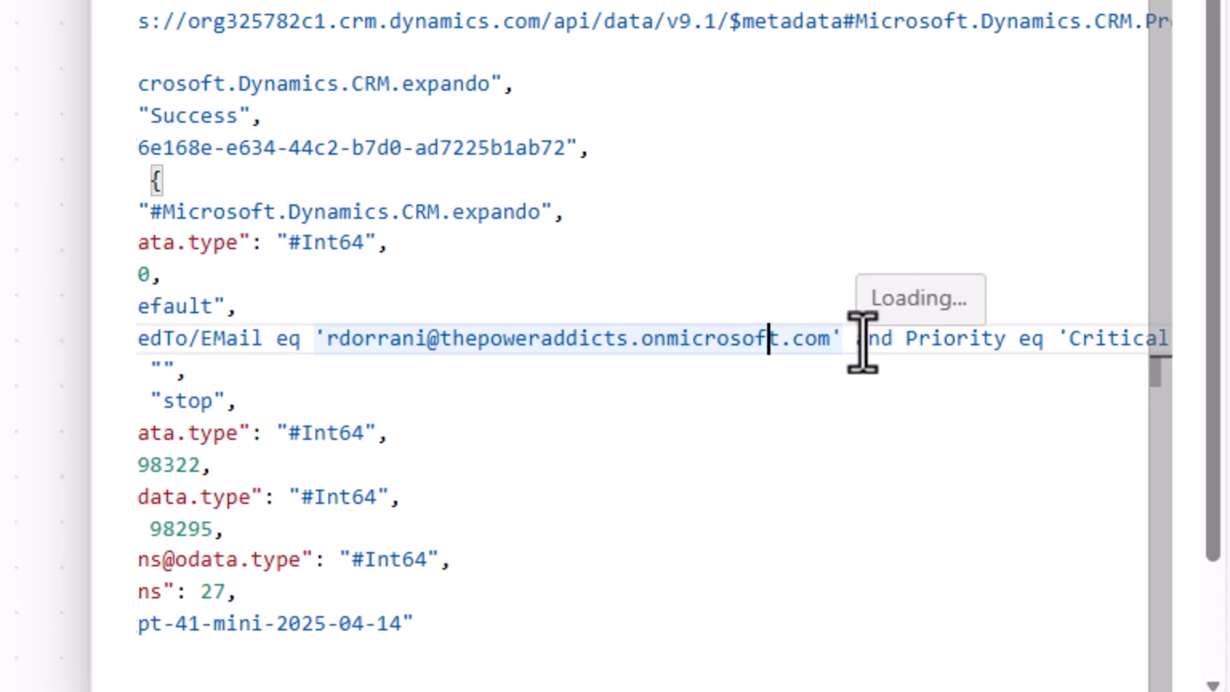
pyautogui.doubleClick(936, 341)
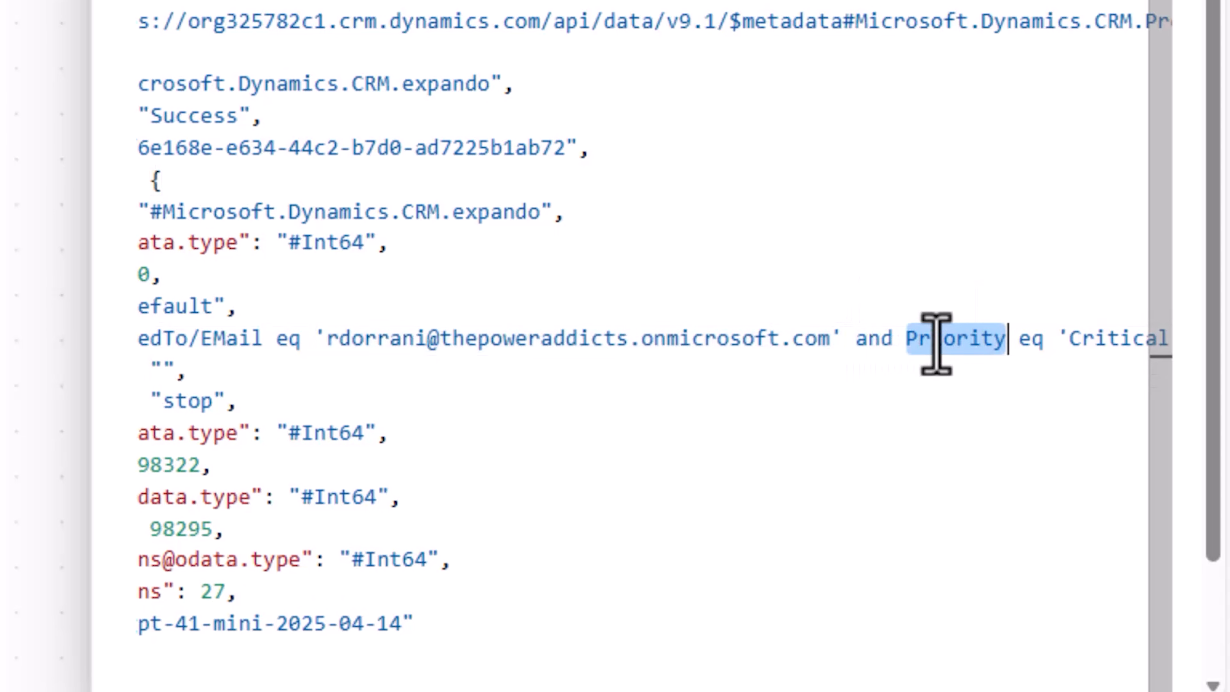
pyautogui.doubleClick(1106, 339)
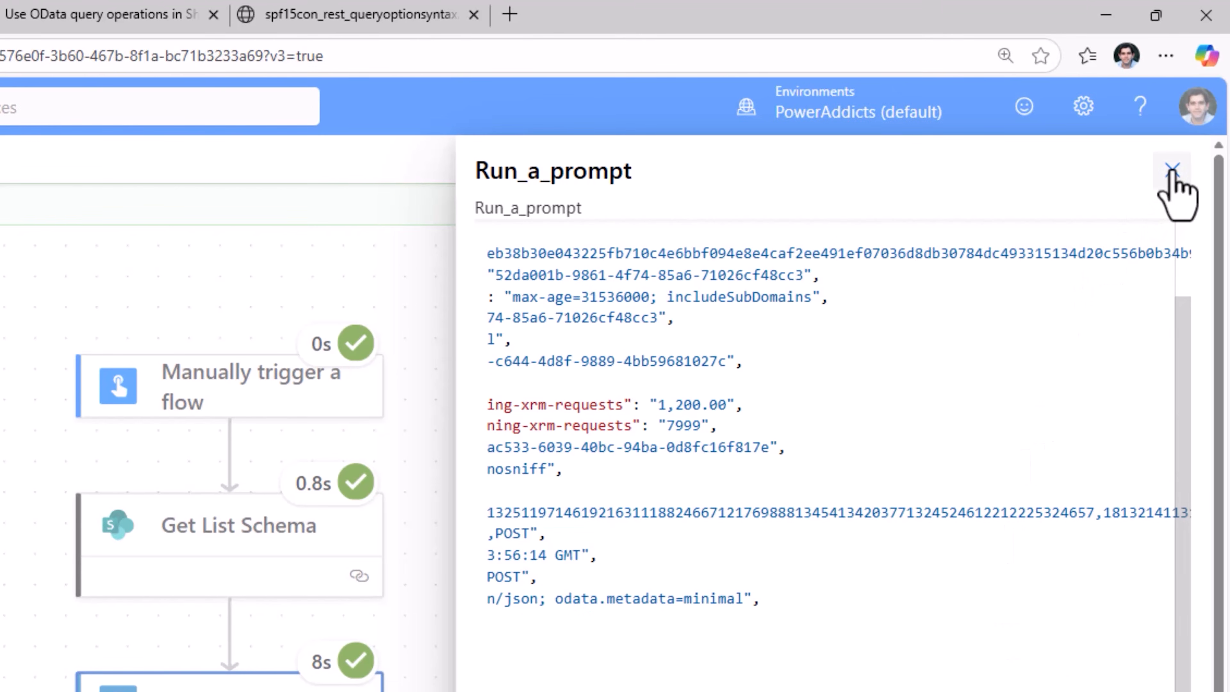
pyautogui.click(1172, 123)
# Inspect the run results of the Get items action and the Compose output
pyautogui.click(850, 506)
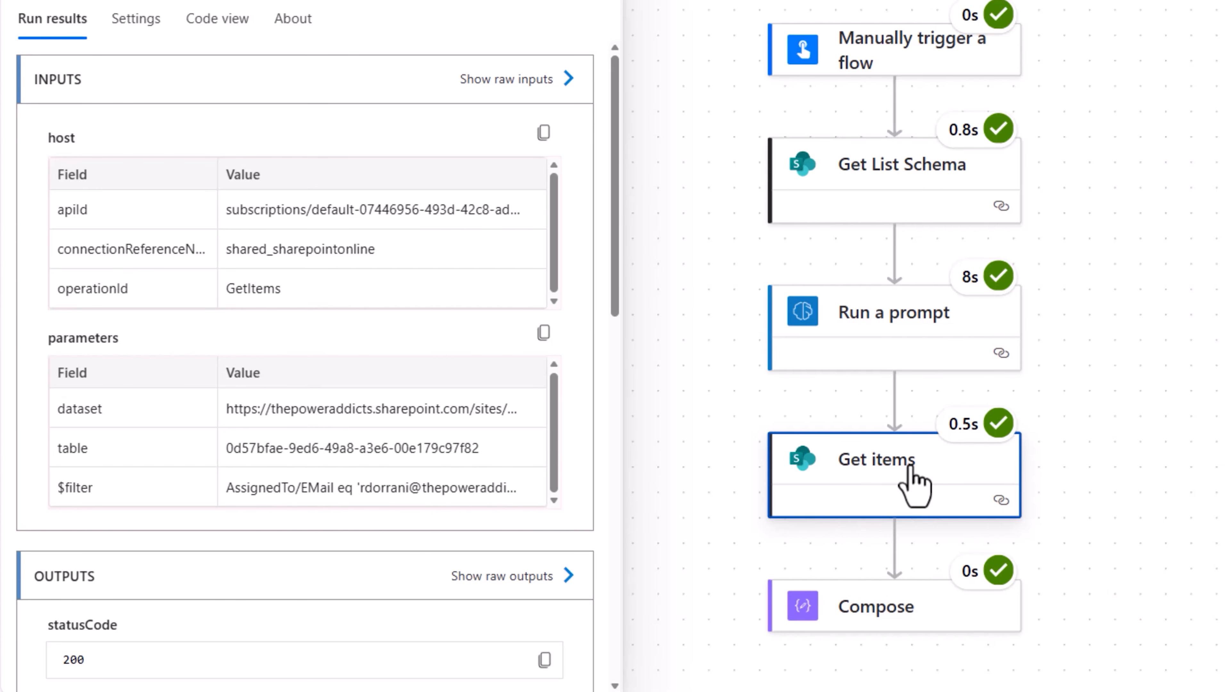
pyautogui.click(896, 608)
pyautogui.doubleClick(62, 334)
pyautogui.scroll(1, 899, 463)
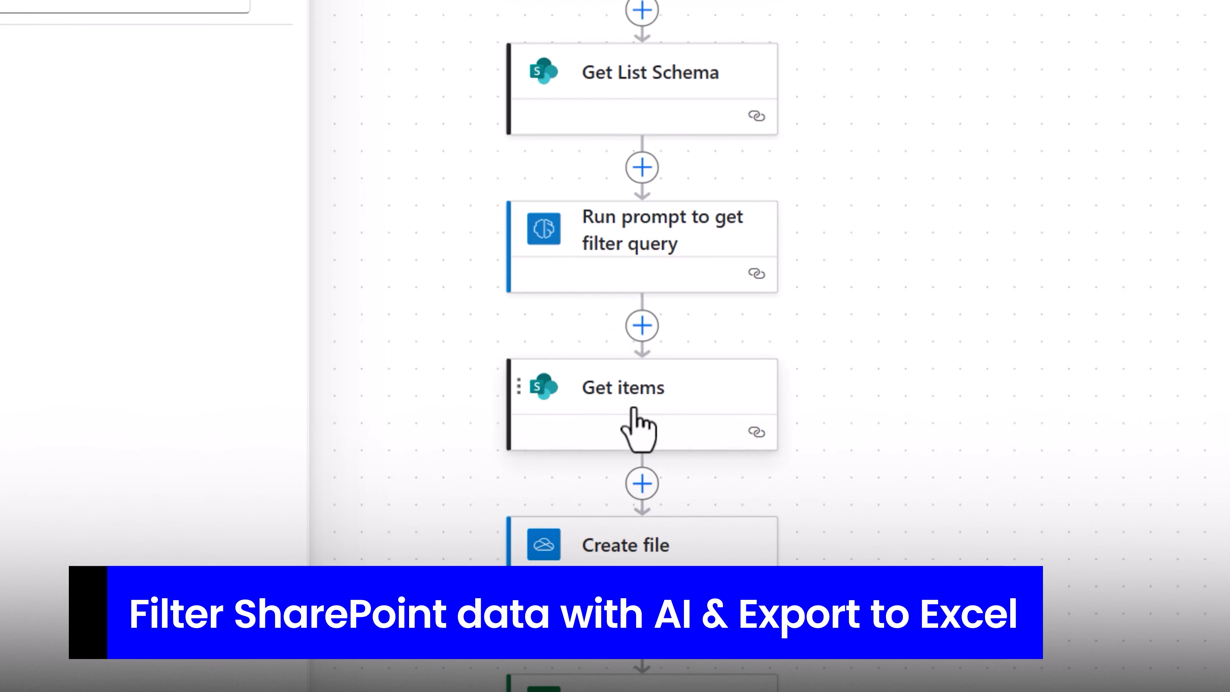
# Review the configuration of the Get items action and the Create file action in the export flow
pyautogui.click(634, 411)
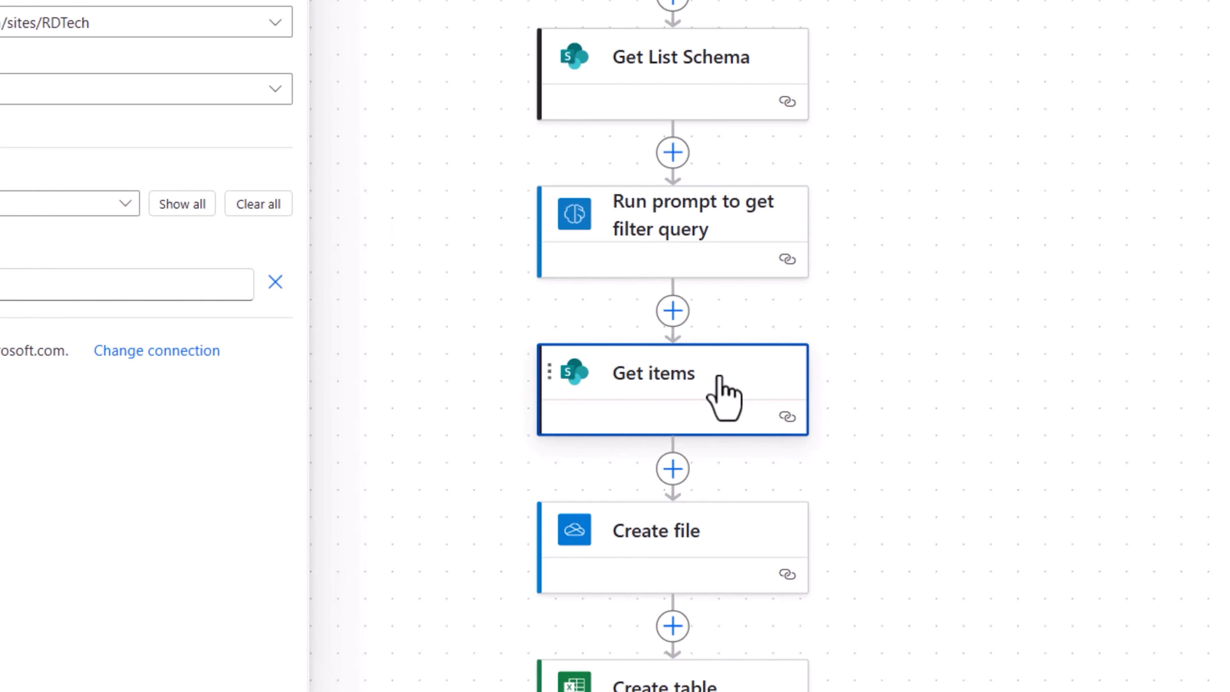
pyautogui.click(170, 130)
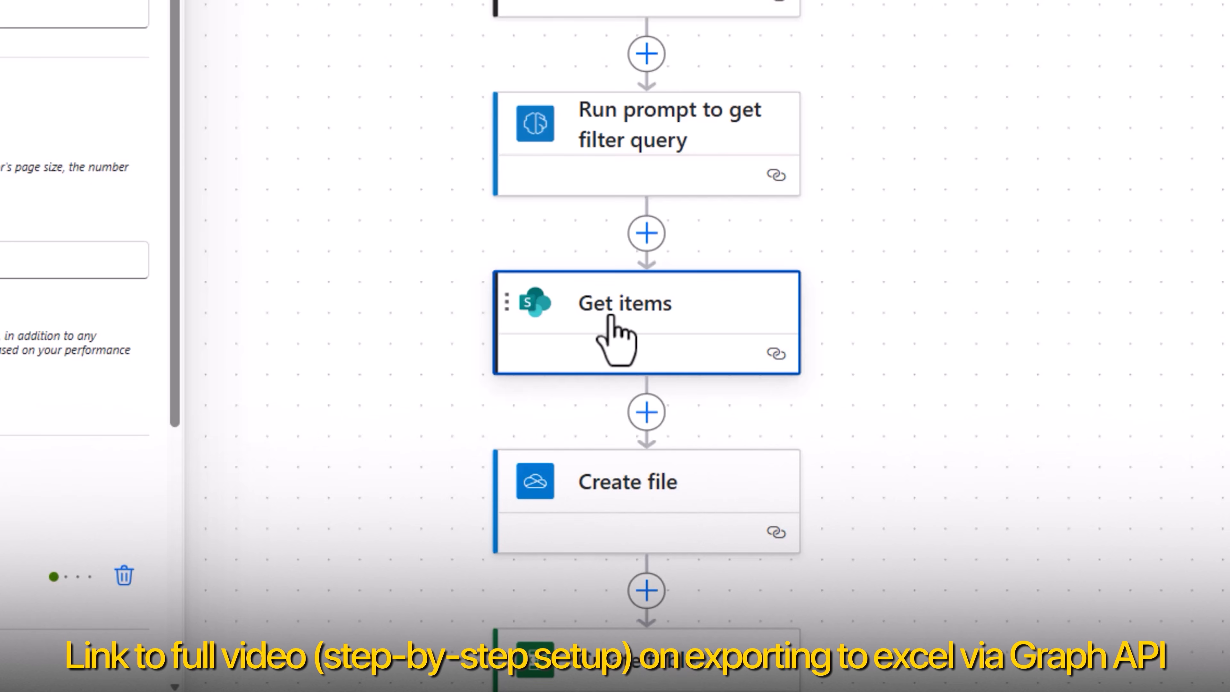
pyautogui.scroll(-5, 967, 198)
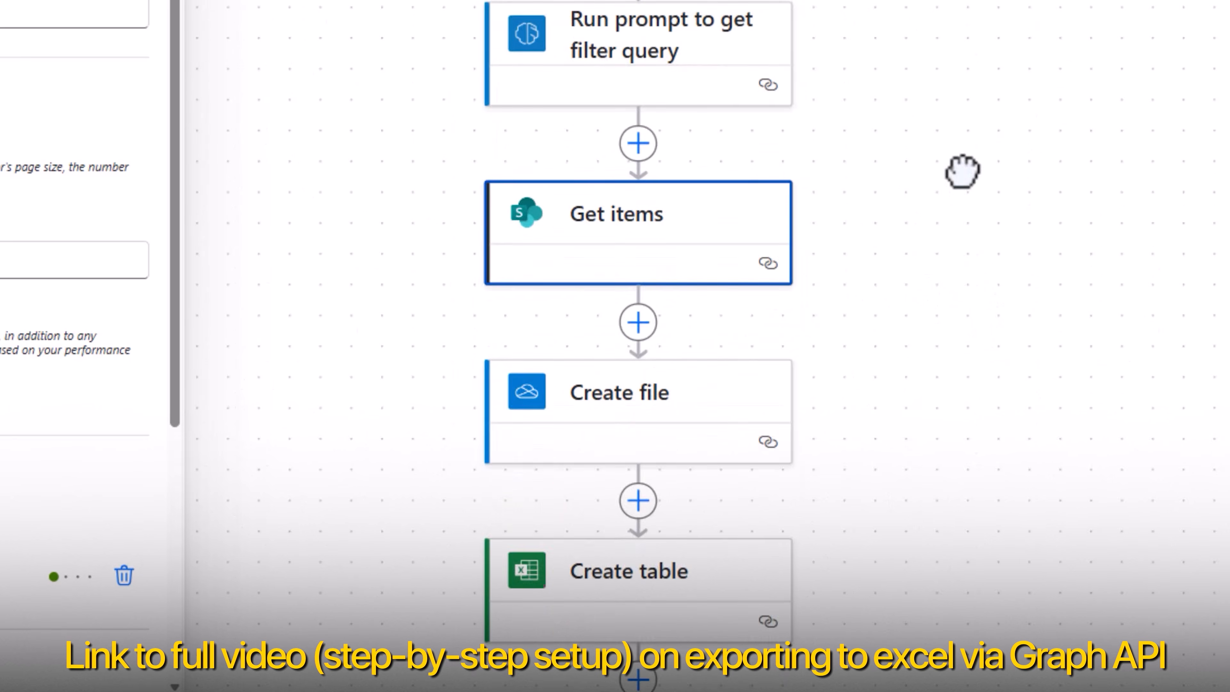
pyautogui.click(632, 232)
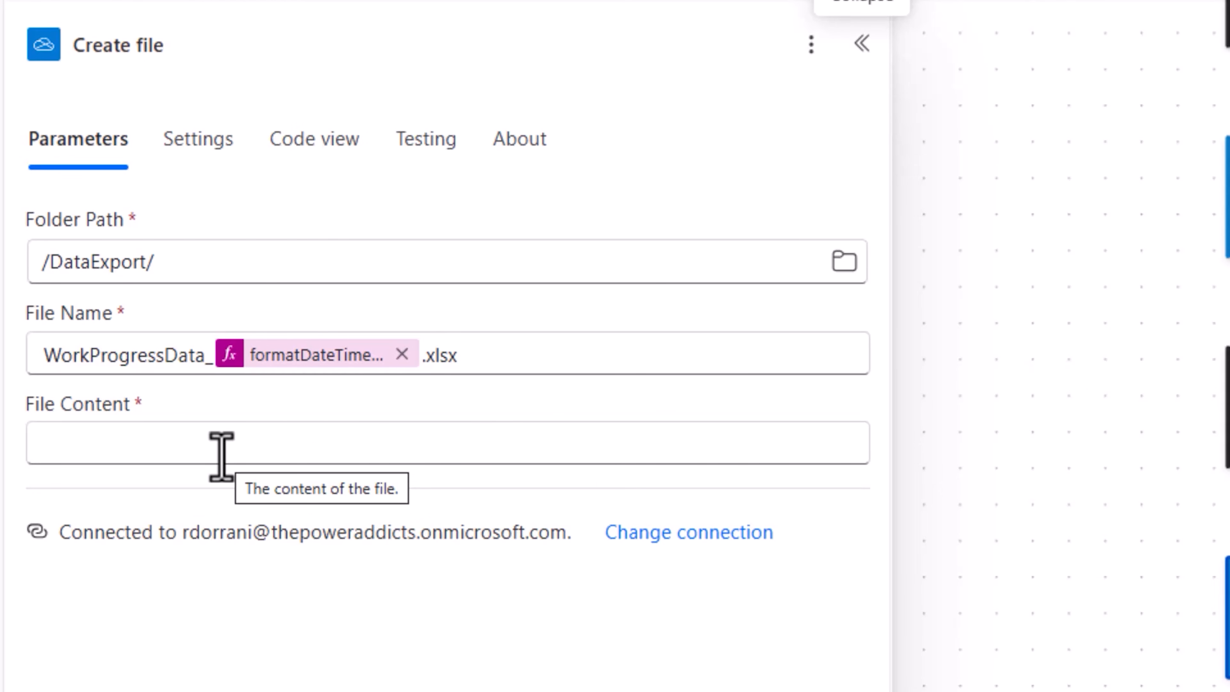
# Examine the table range, table name and column names set in the Create table action
pyautogui.click(584, 416)
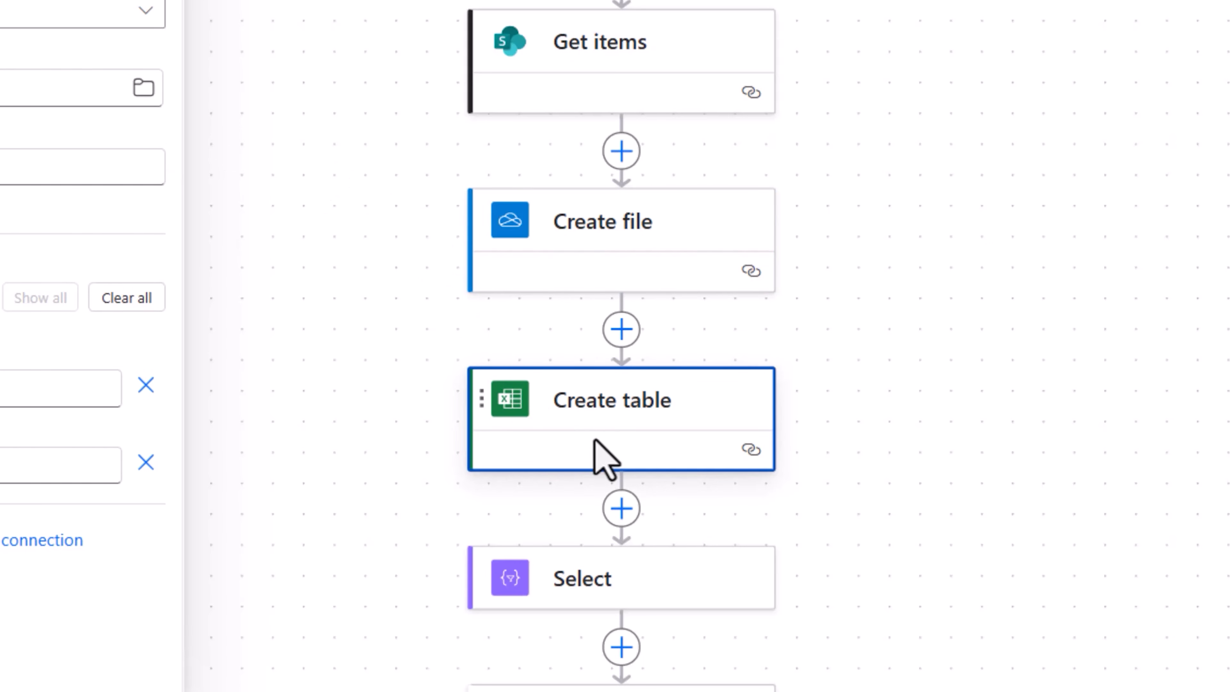
pyautogui.moveTo(11, 300); pyautogui.dragTo(85, 302)
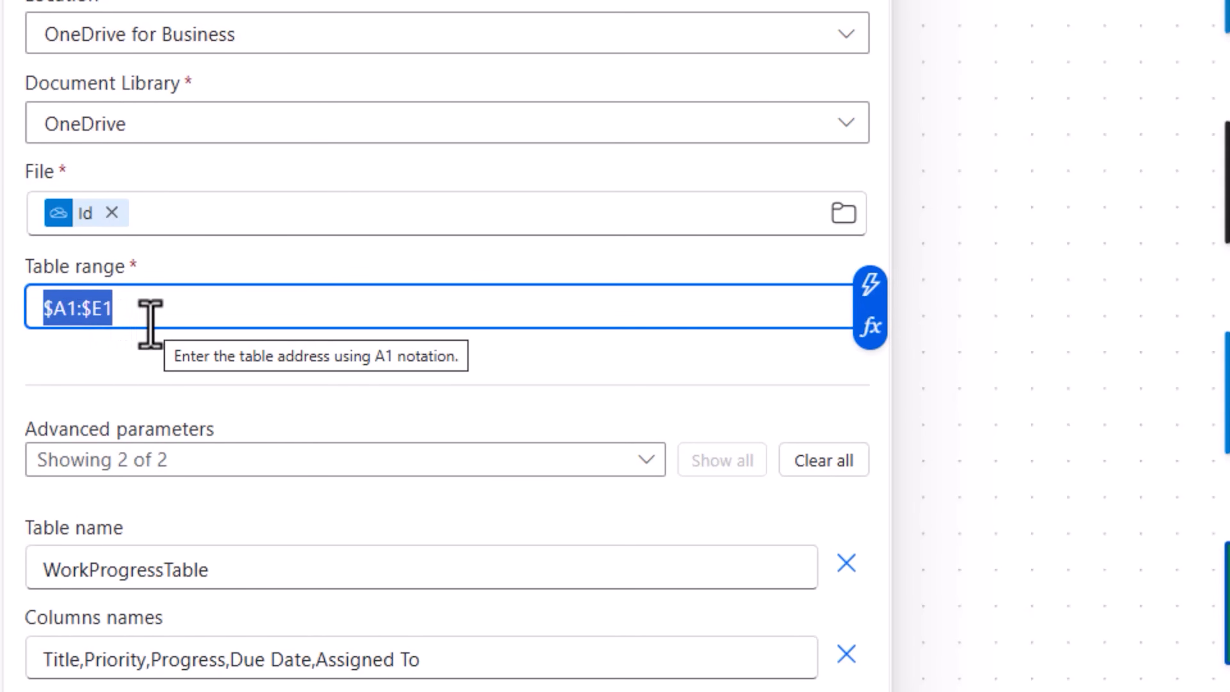
pyautogui.click(264, 502)
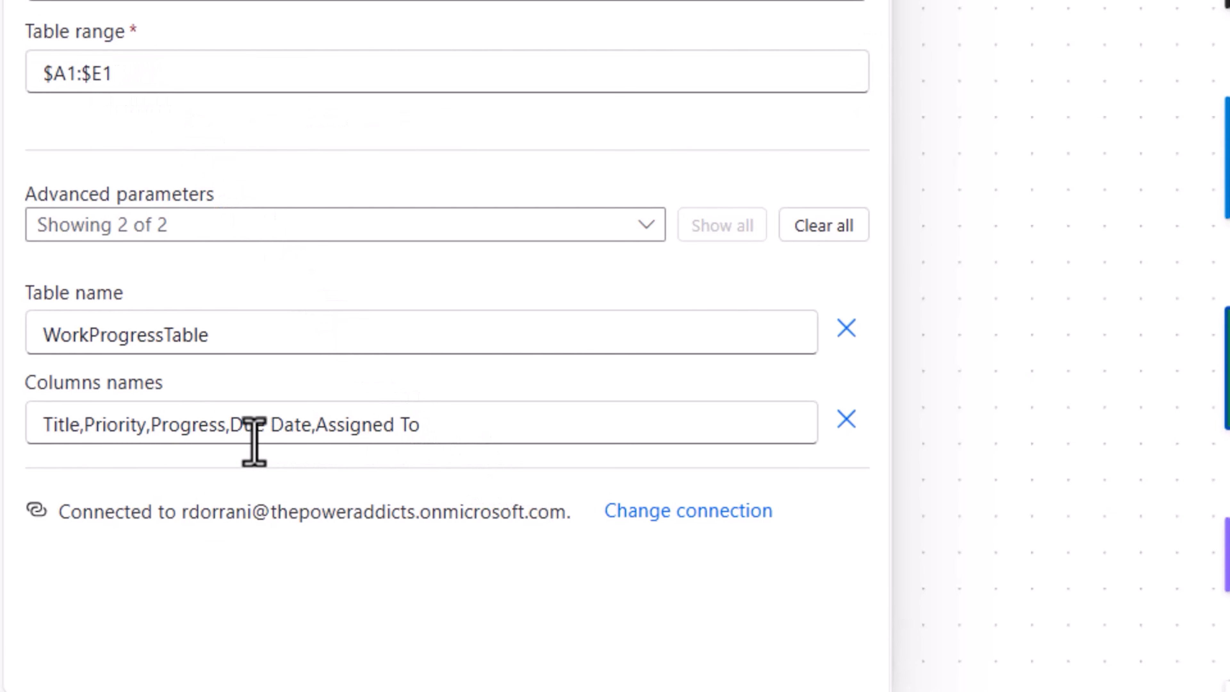
pyautogui.moveTo(47, 425); pyautogui.dragTo(494, 408)
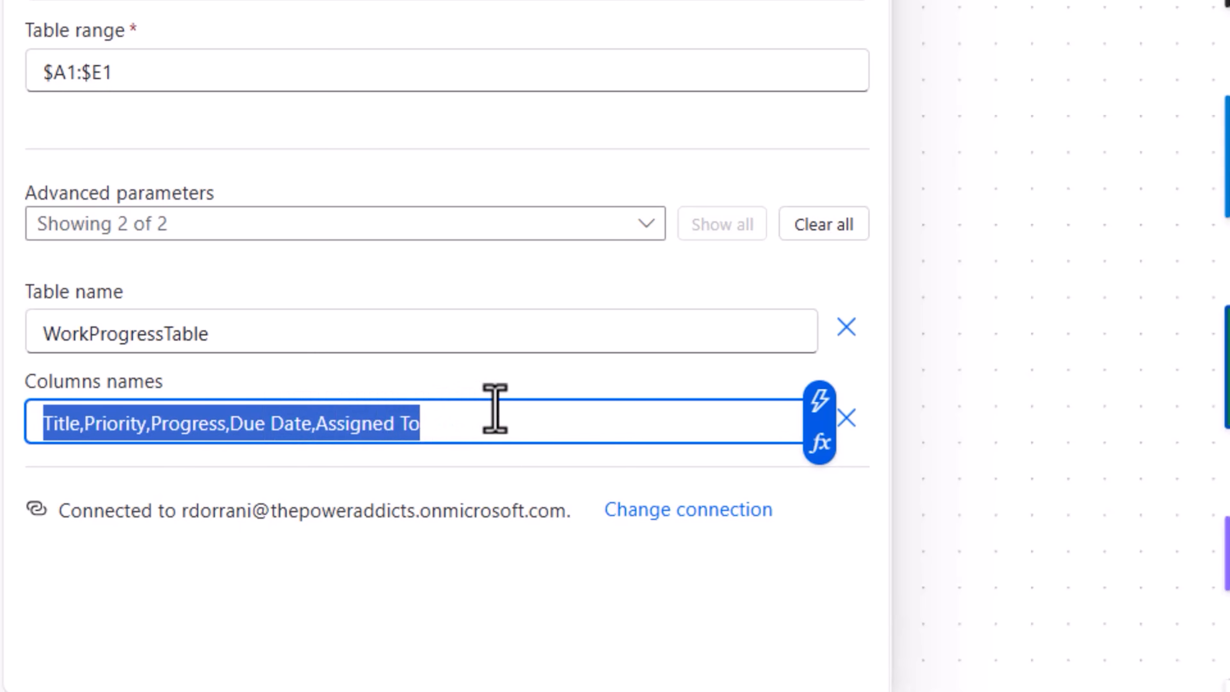
pyautogui.moveTo(300, 333); pyautogui.dragTo(8, 356)
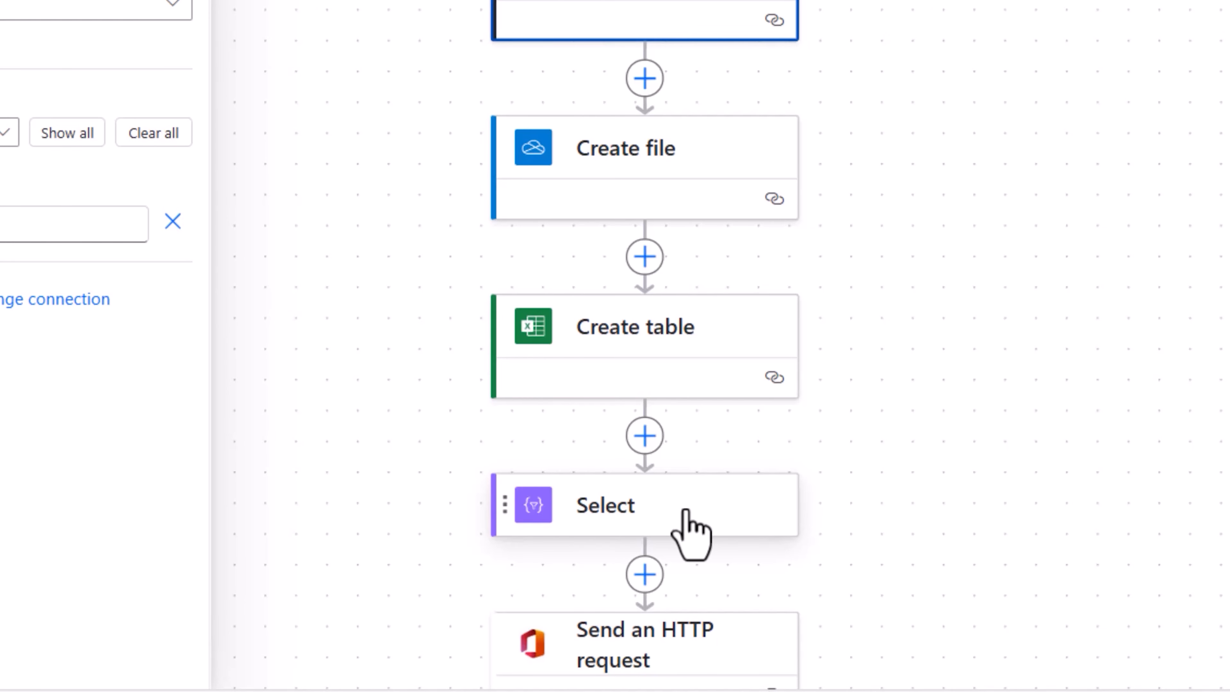
# Inspect the Select action, and check the table reference in the URI and the body values of Send an HTTP request
pyautogui.click(690, 533)
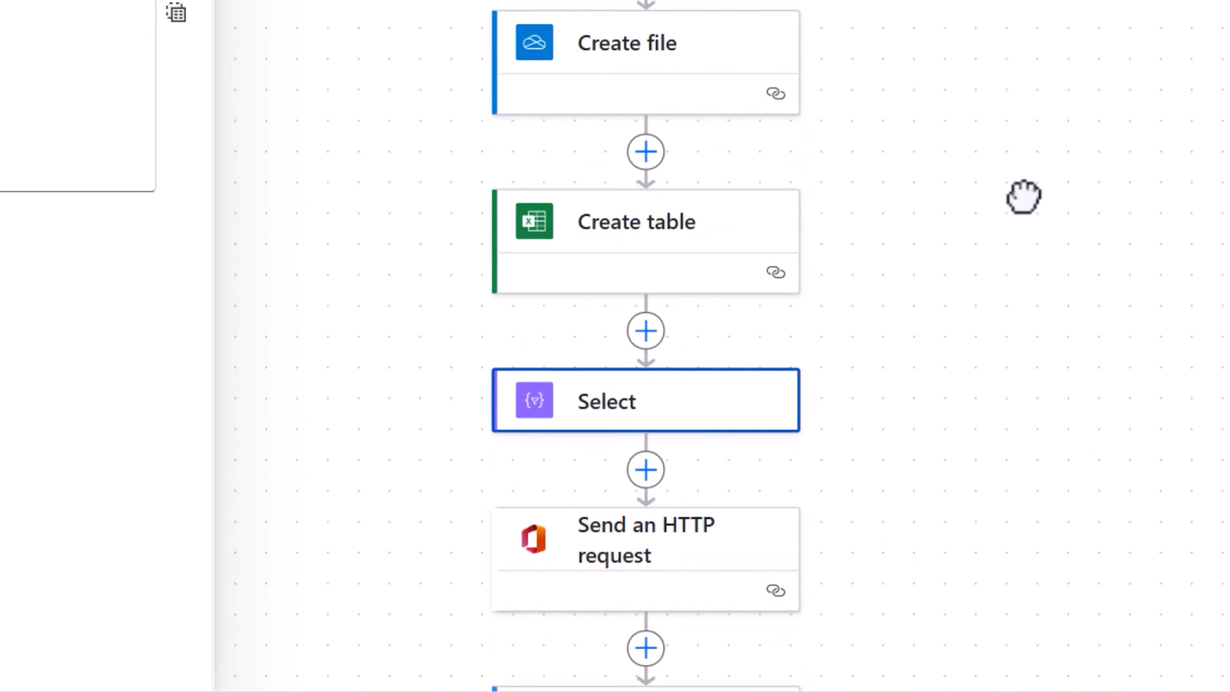
pyautogui.click(625, 271)
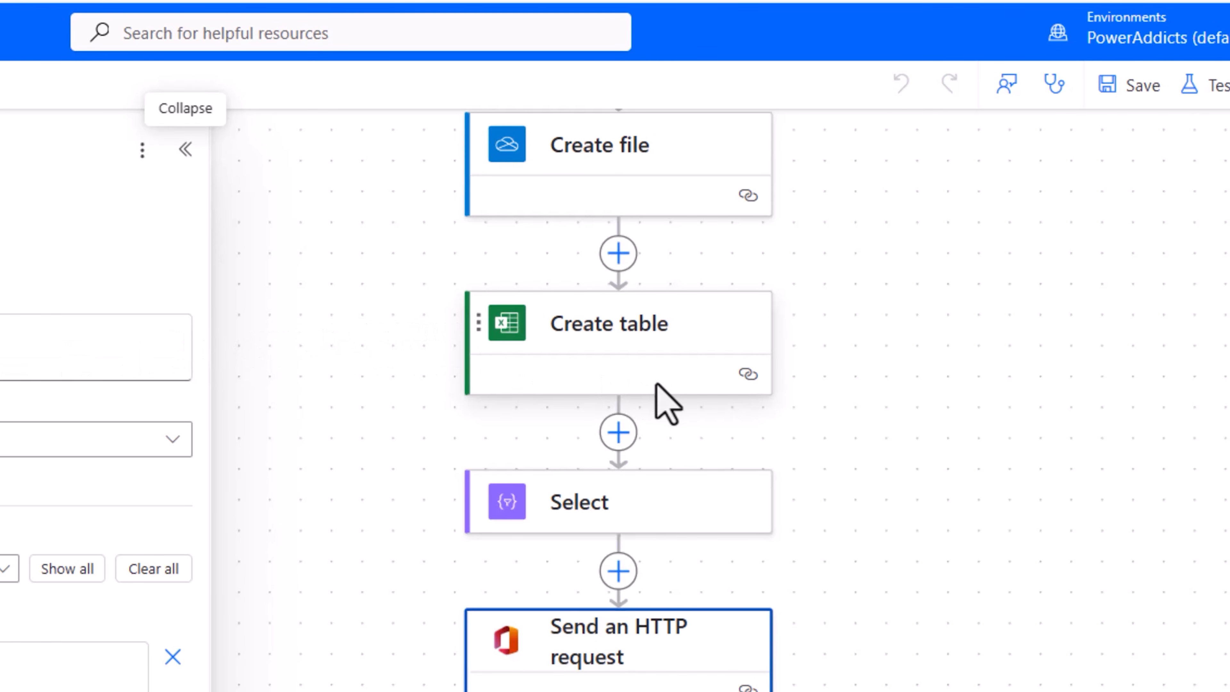
pyautogui.doubleClick(264, 296)
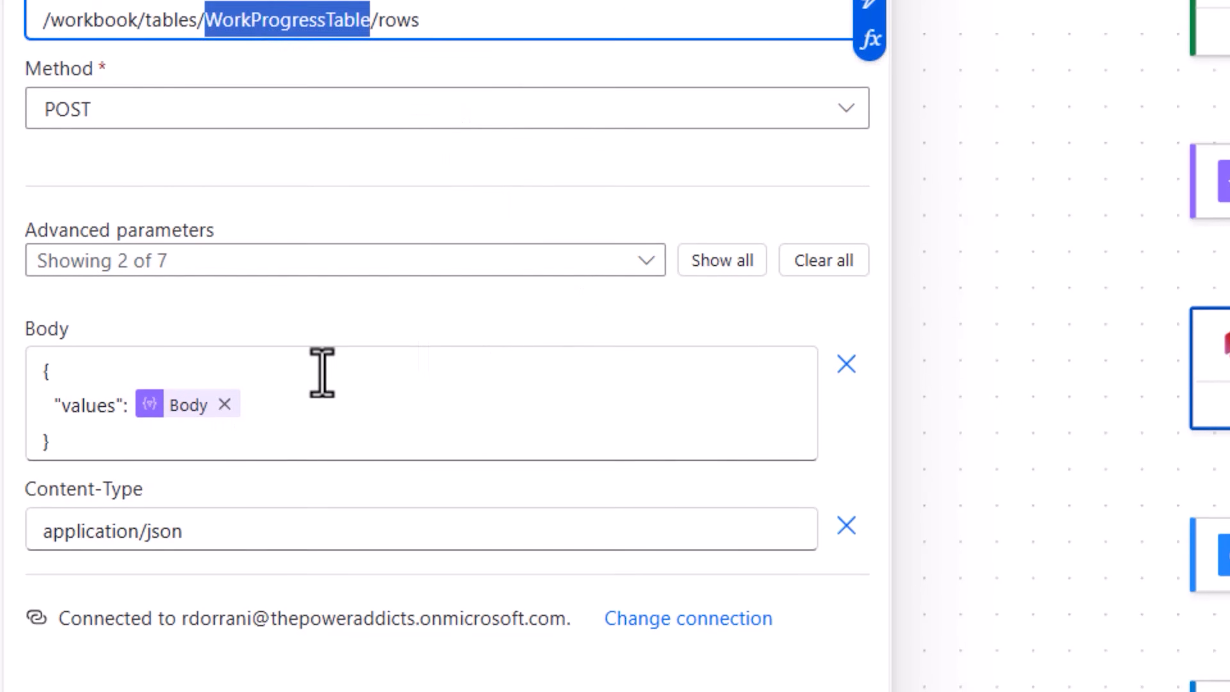
pyautogui.doubleClick(87, 682)
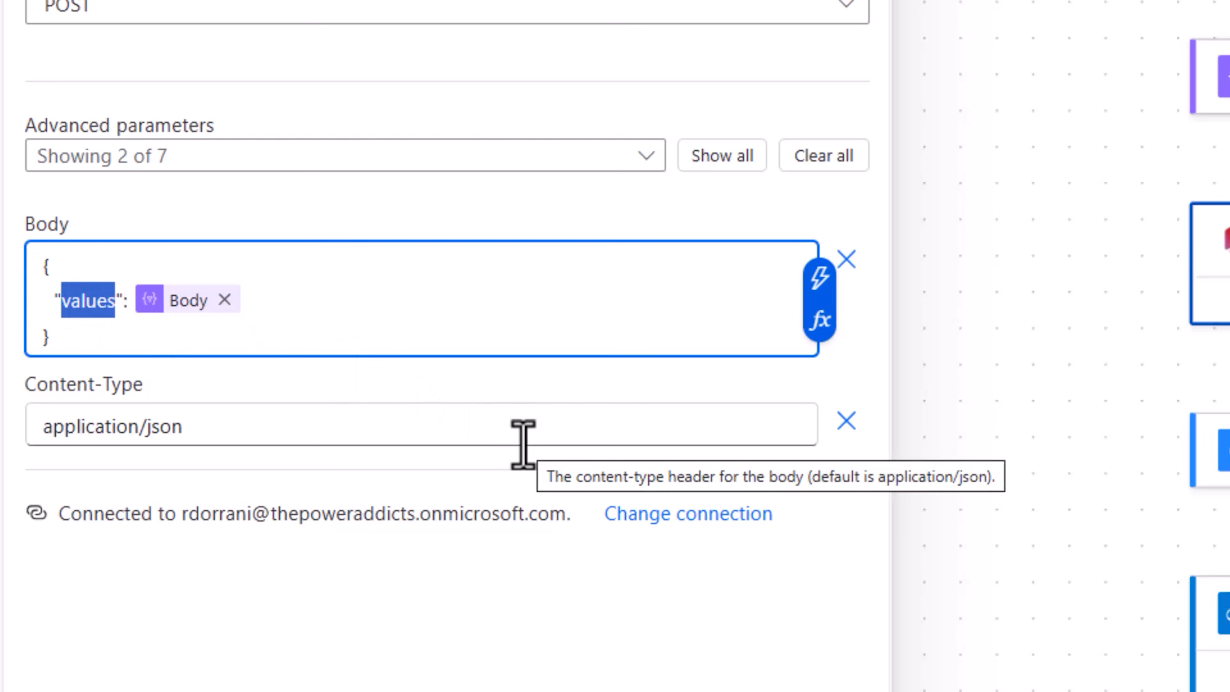
# Review the parameters of the Delay, Get file content and Send email actions, including the email's subject, body and attachments
pyautogui.click(795, 537)
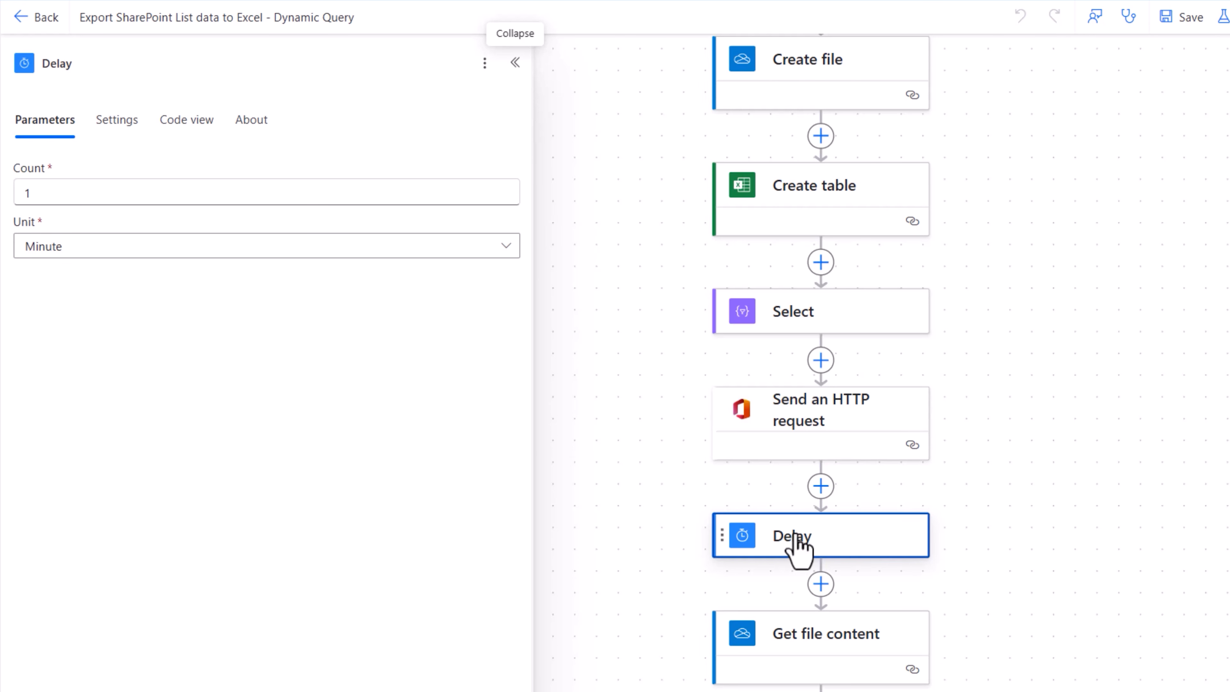
pyautogui.scroll(-3, 794, 533)
pyautogui.click(789, 506)
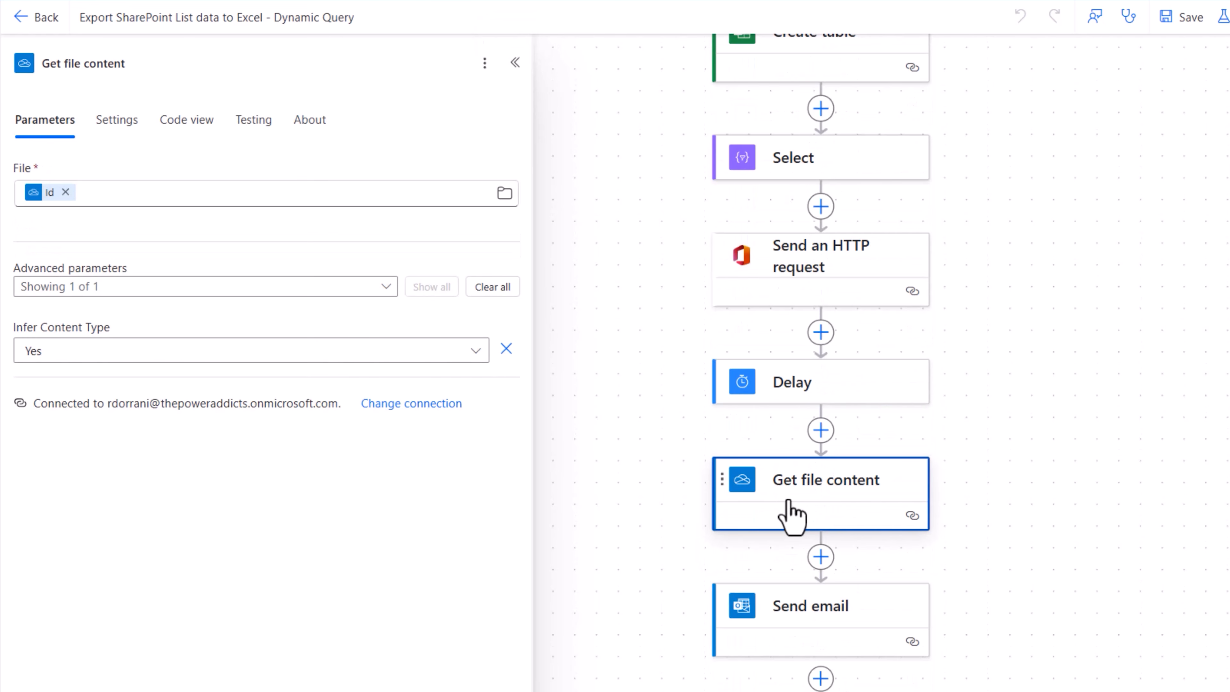
pyautogui.scroll(-2, 792, 516)
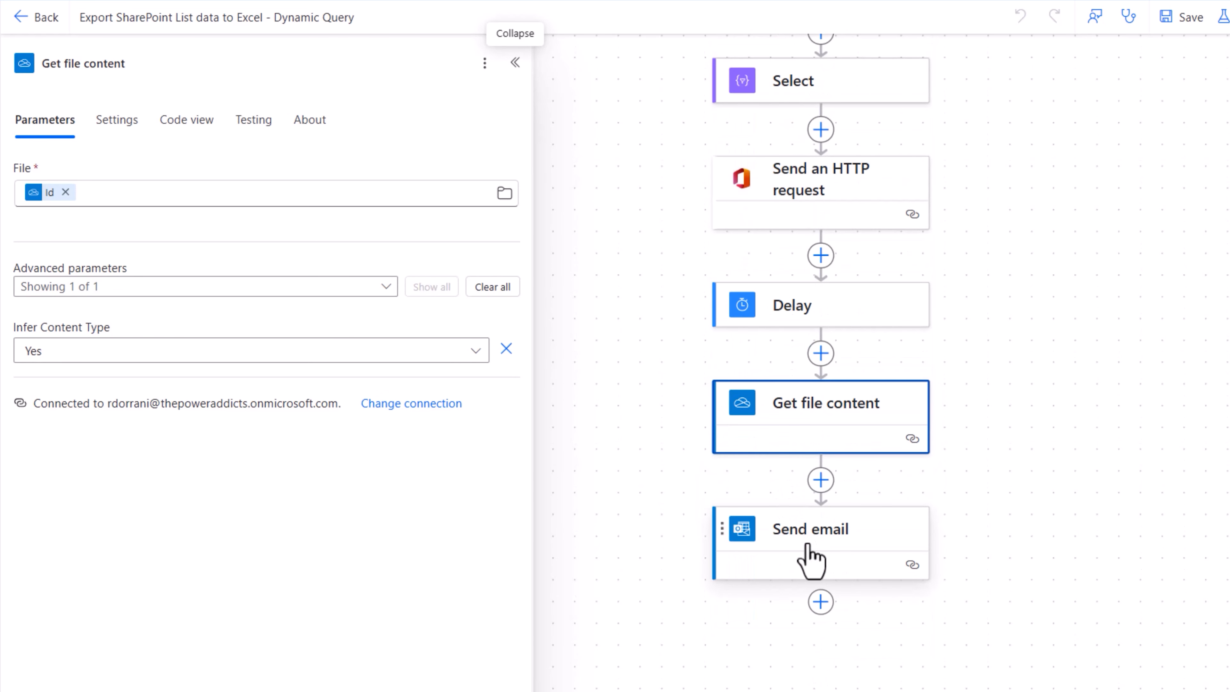
pyautogui.click(827, 549)
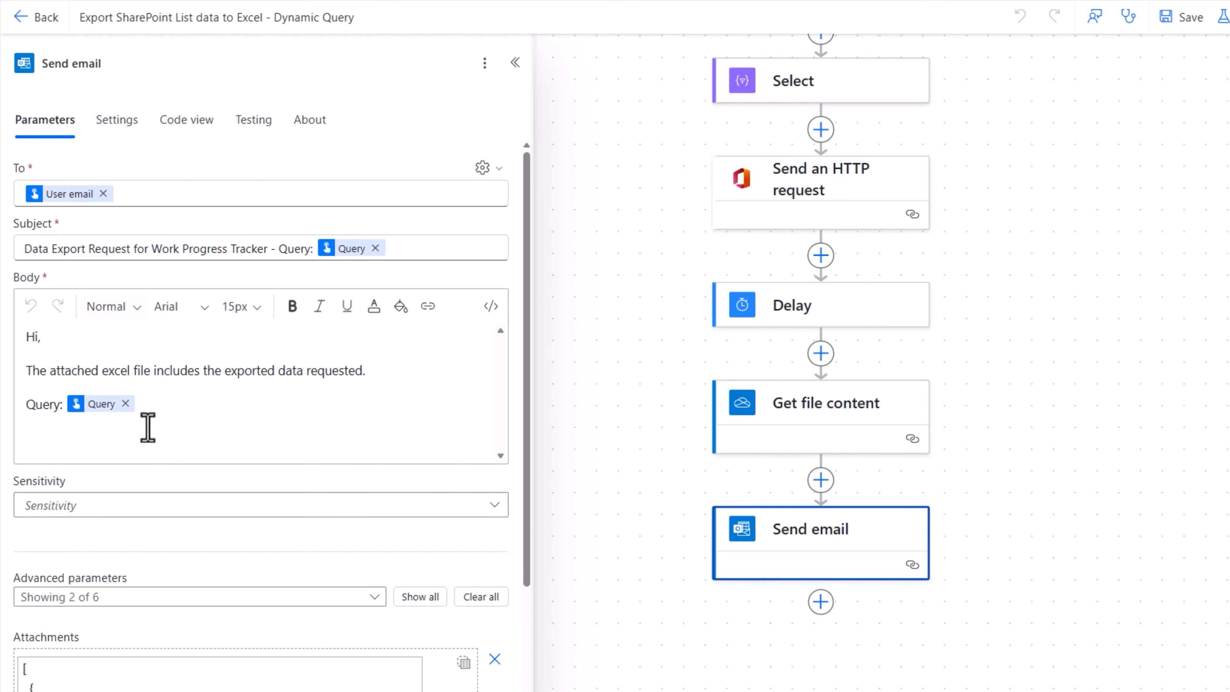
pyautogui.scroll(-3, 161, 528)
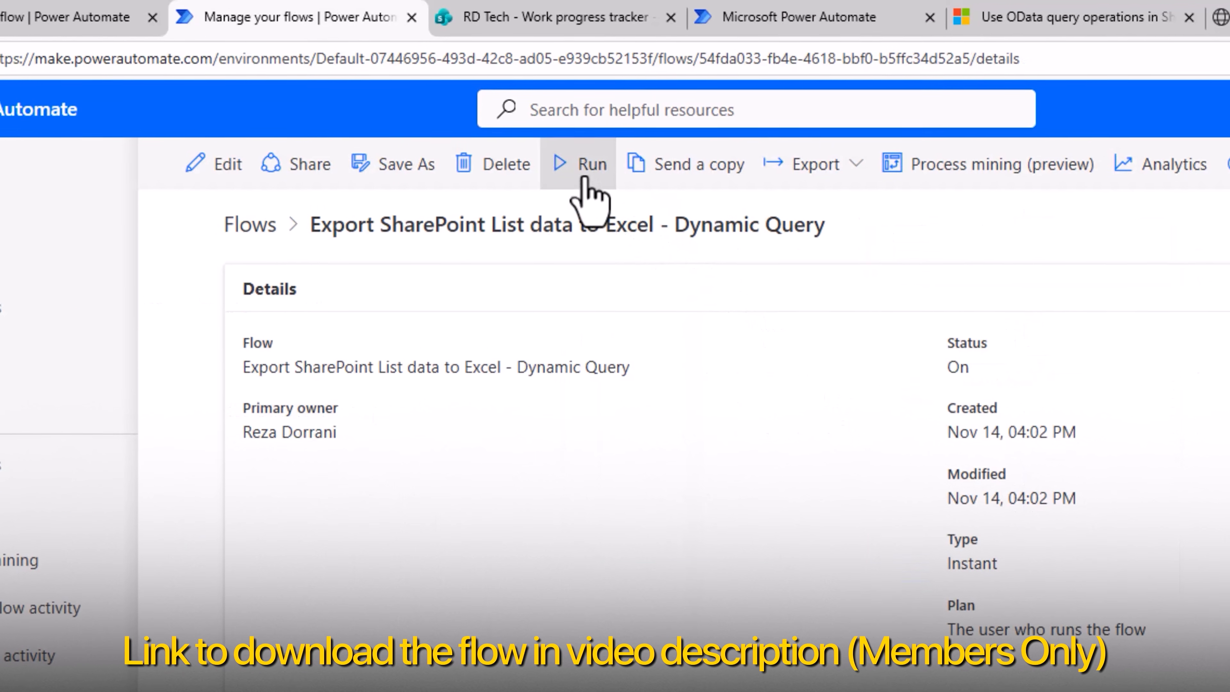
# Run the Export SharePoint List data to Excel - Dynamic Query flow with the query "Critical tasks"
pyautogui.click(586, 180)
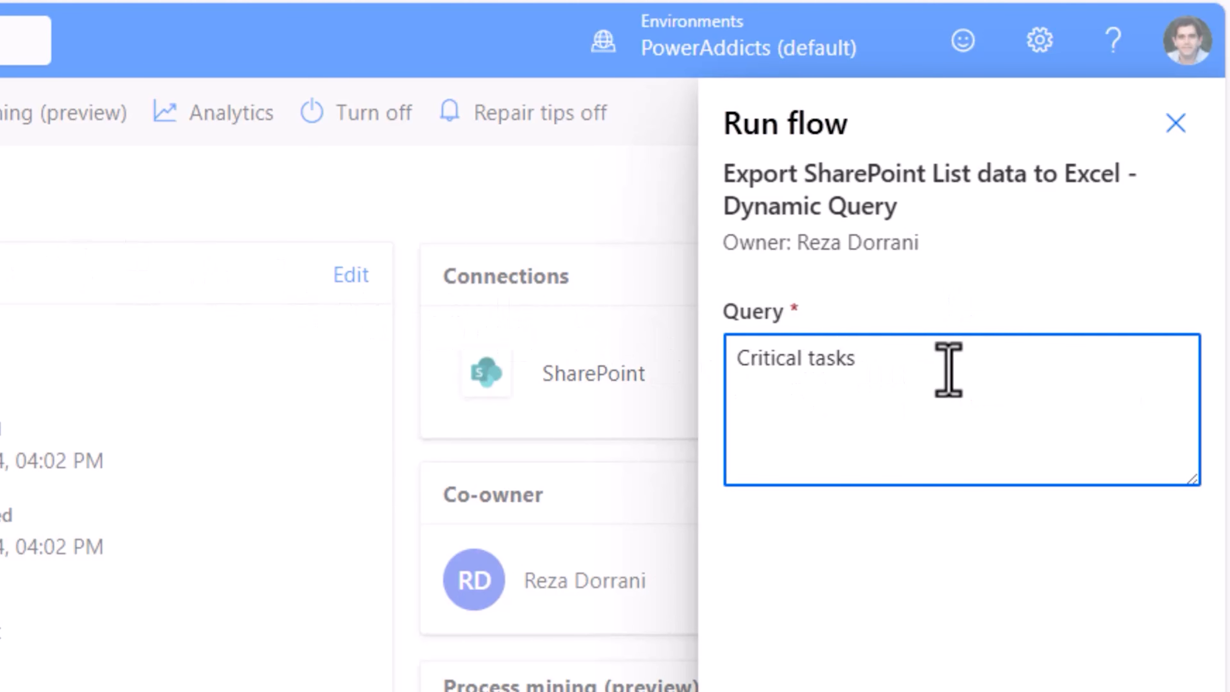
pyautogui.click(838, 659)
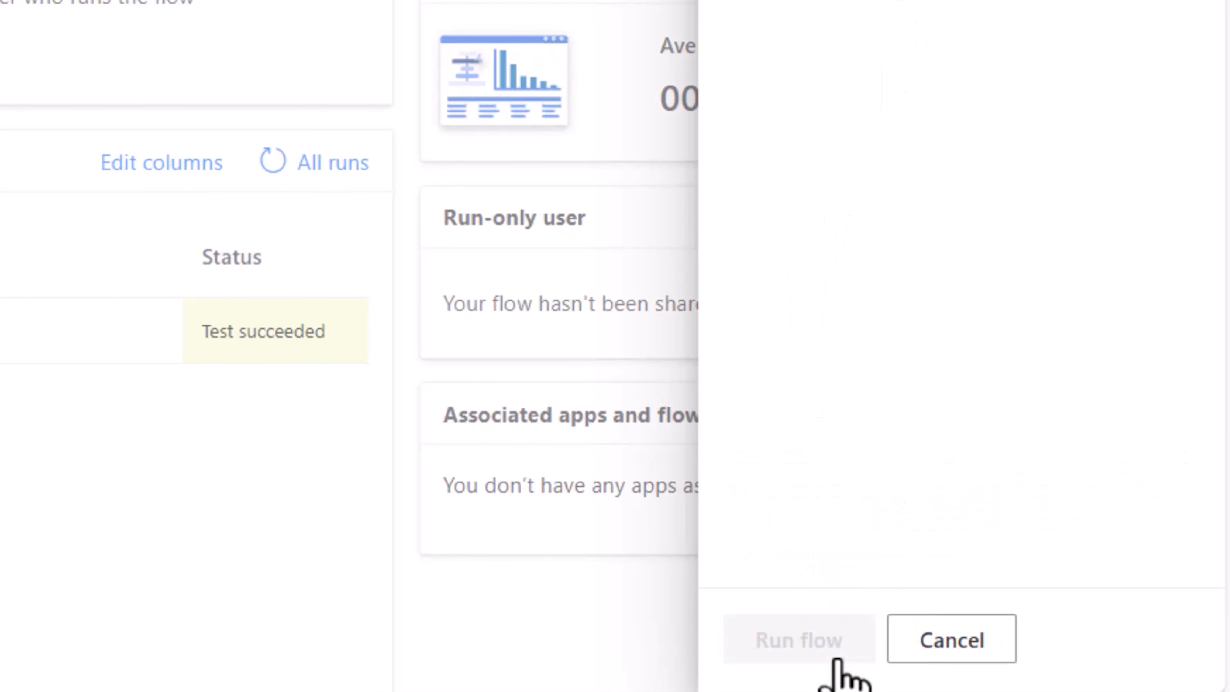
pyautogui.click(837, 659)
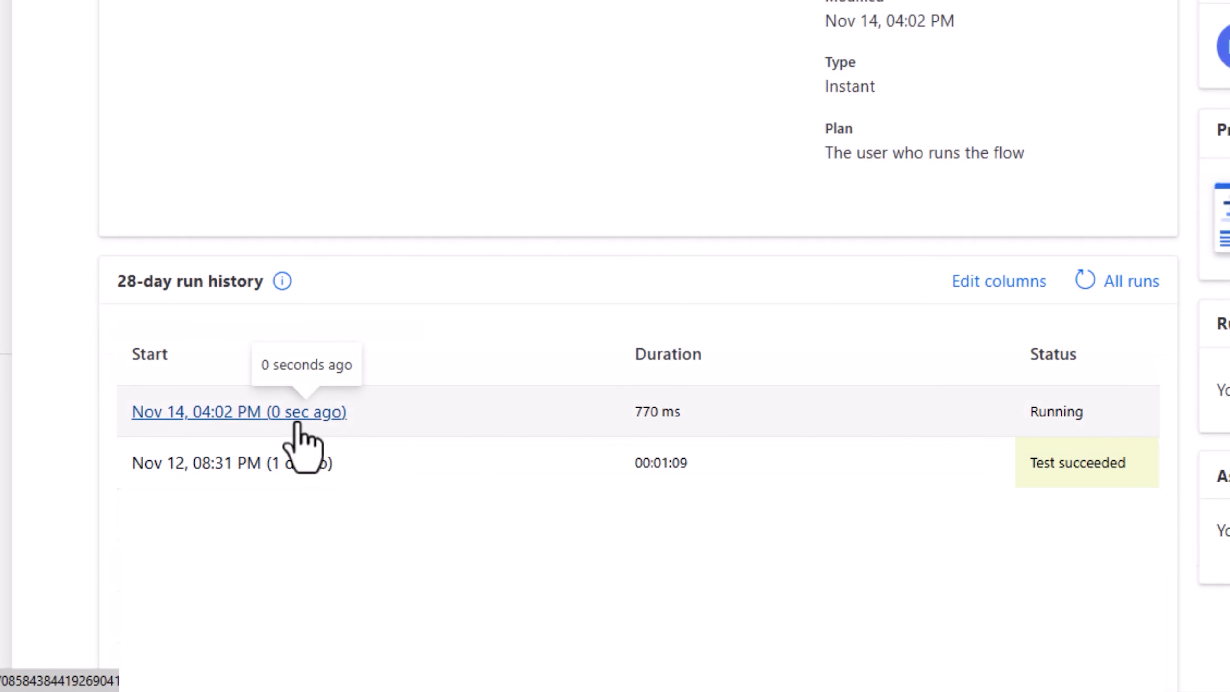
# Run the flow again with a query for my tasks that are overdue and not completed
pyautogui.click(584, 166)
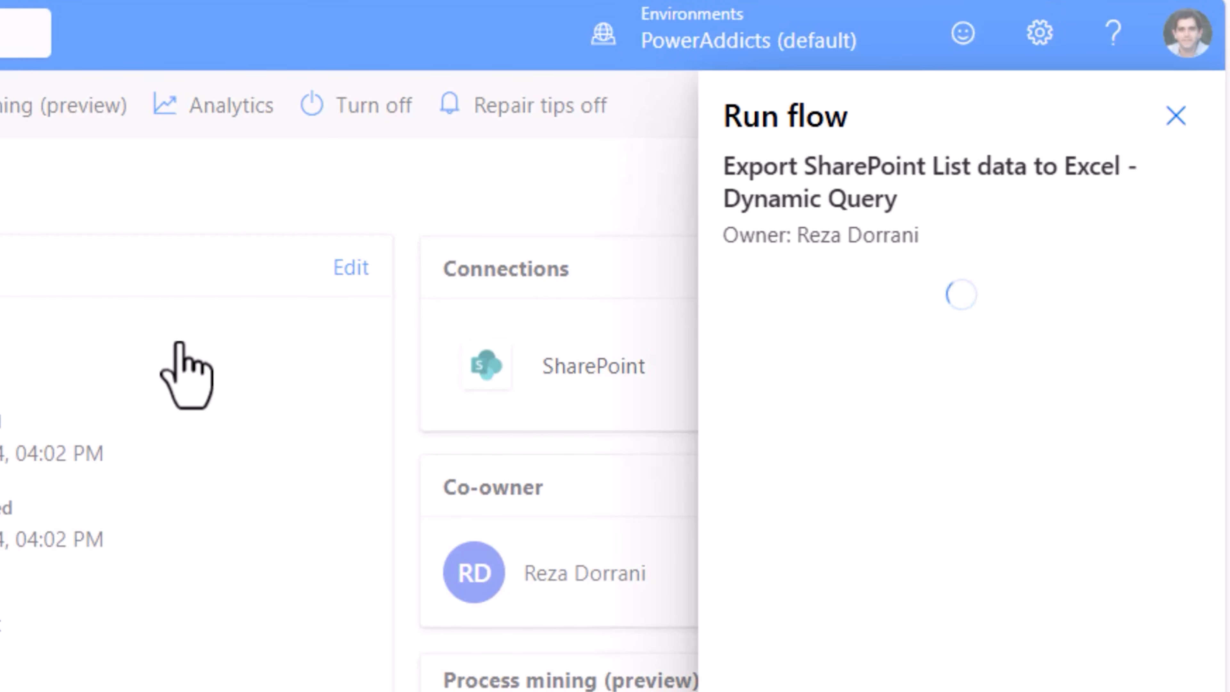
pyautogui.write('My tasks that are overdue and not complet')
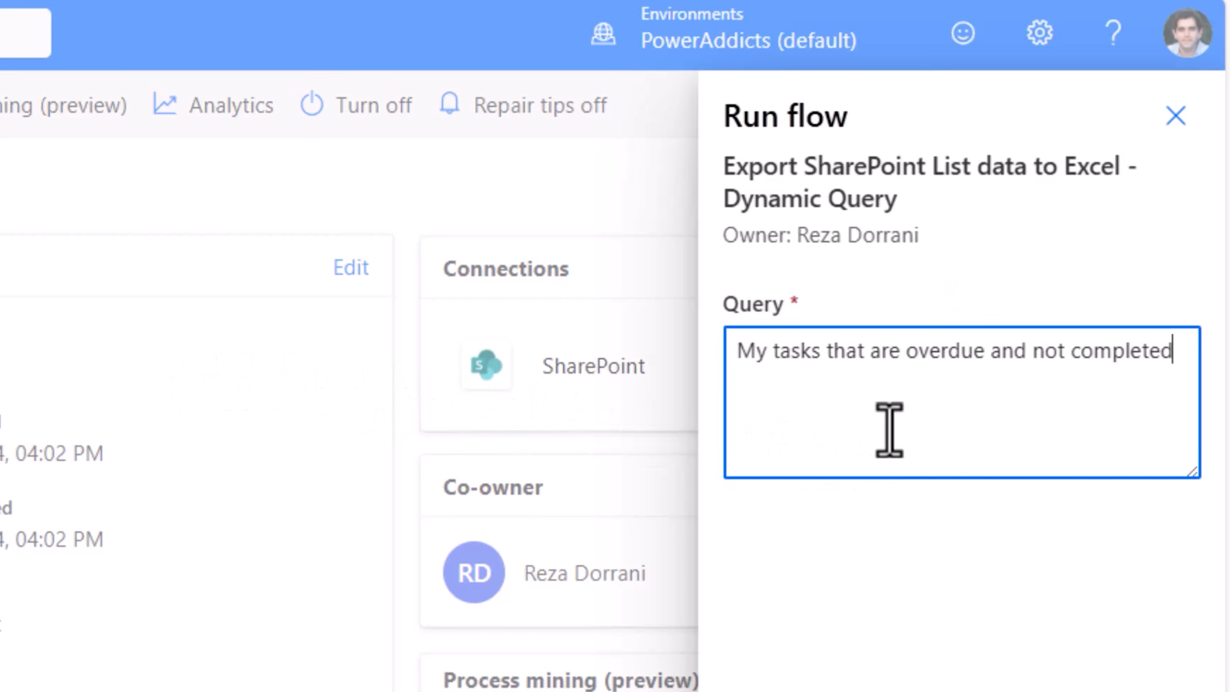
pyautogui.click(809, 648)
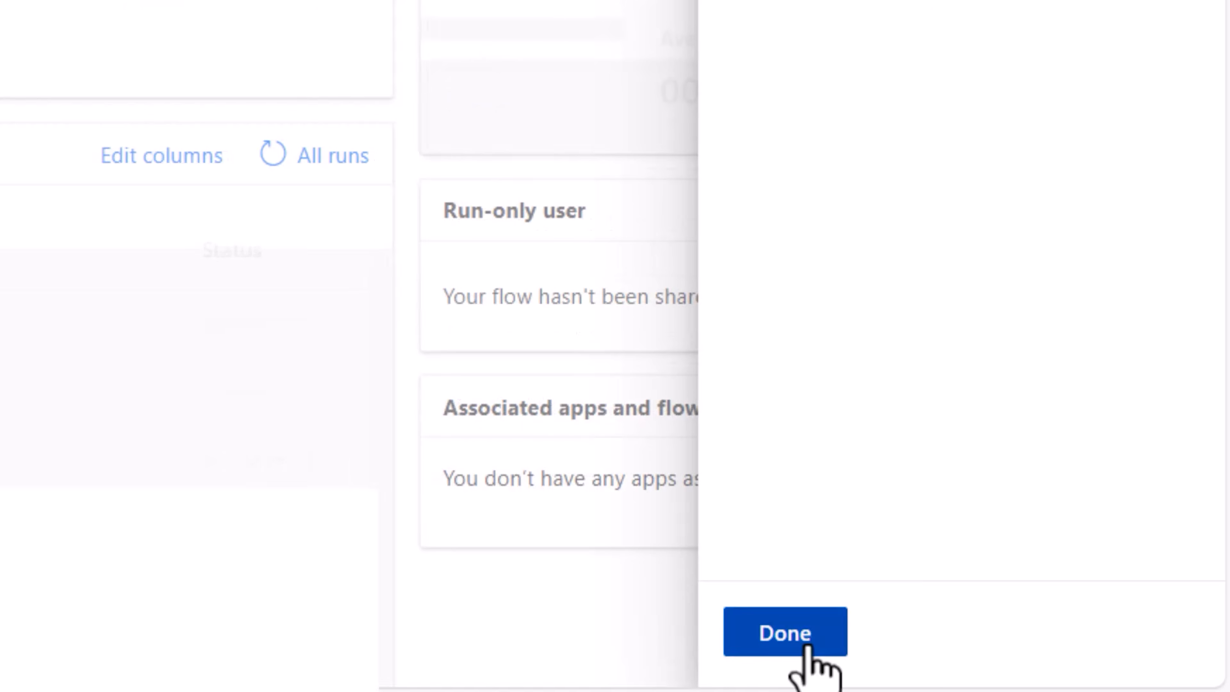
pyautogui.click(784, 632)
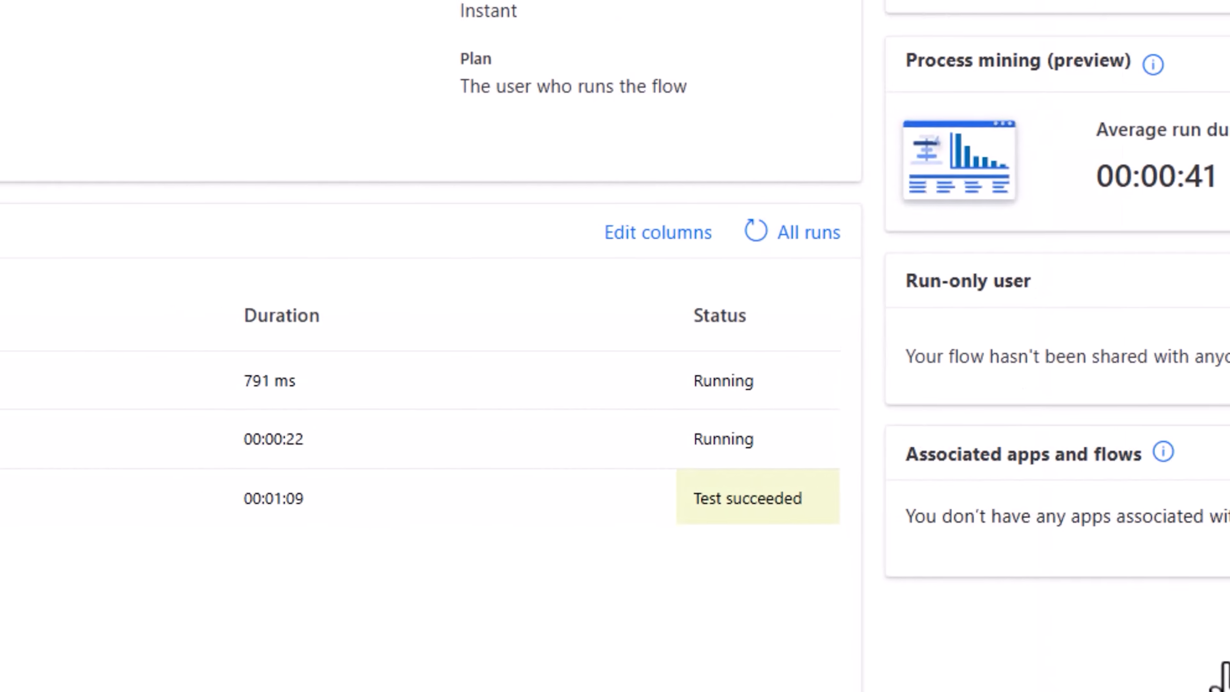